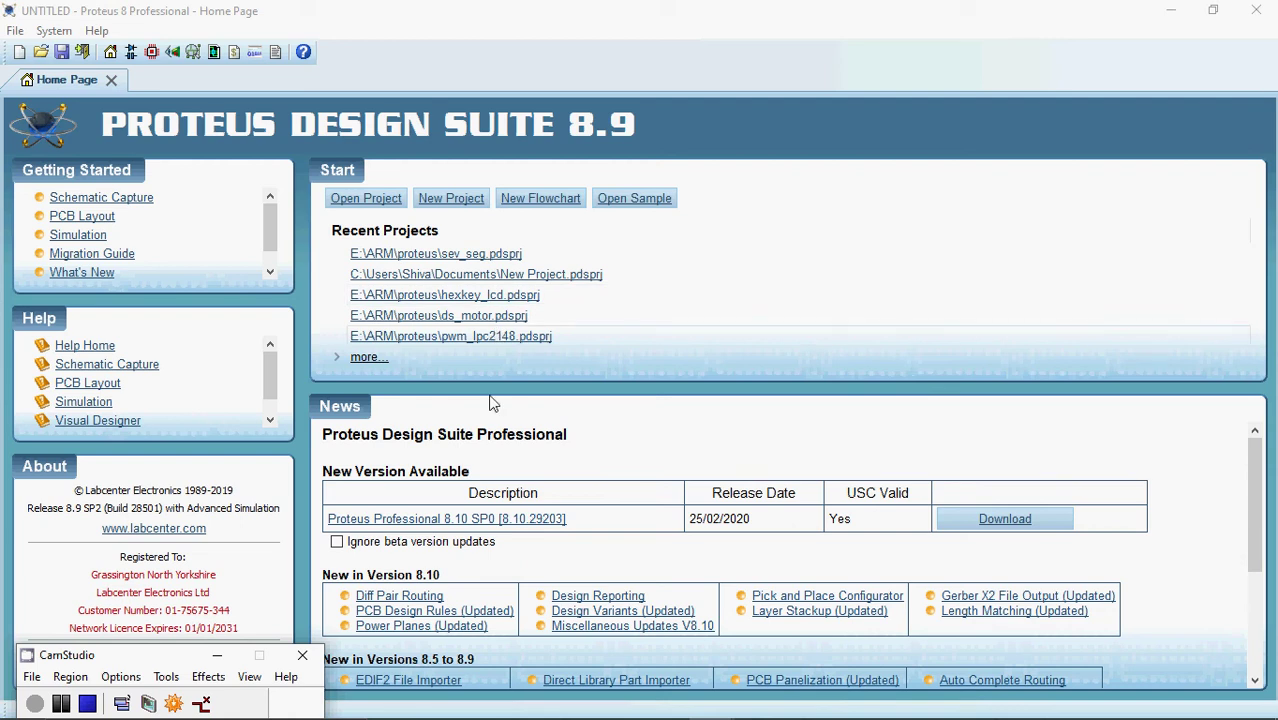
Open the File menu from the Proteus home page
click(14, 31)
Start a new project named sing_sev_seg in E:\ARM\proteus
click(56, 52)
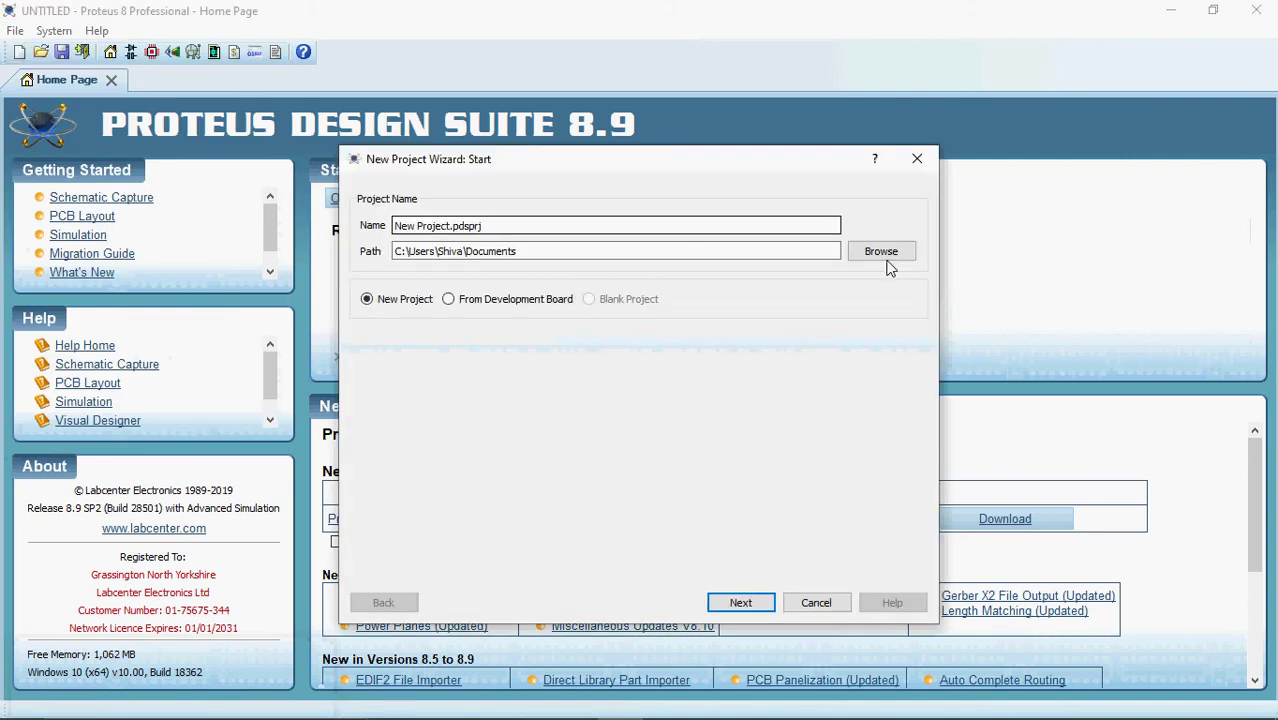
click(885, 256)
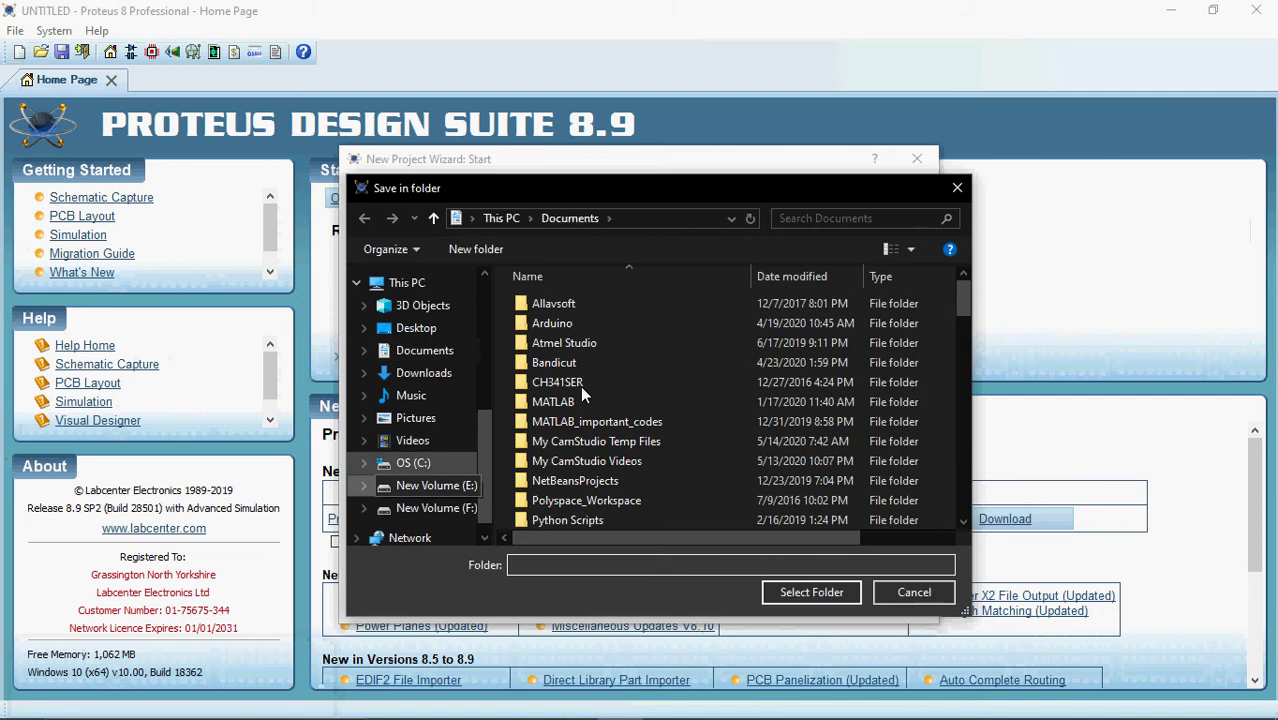
double_click(544, 401)
scroll(600, 420, down, 1)
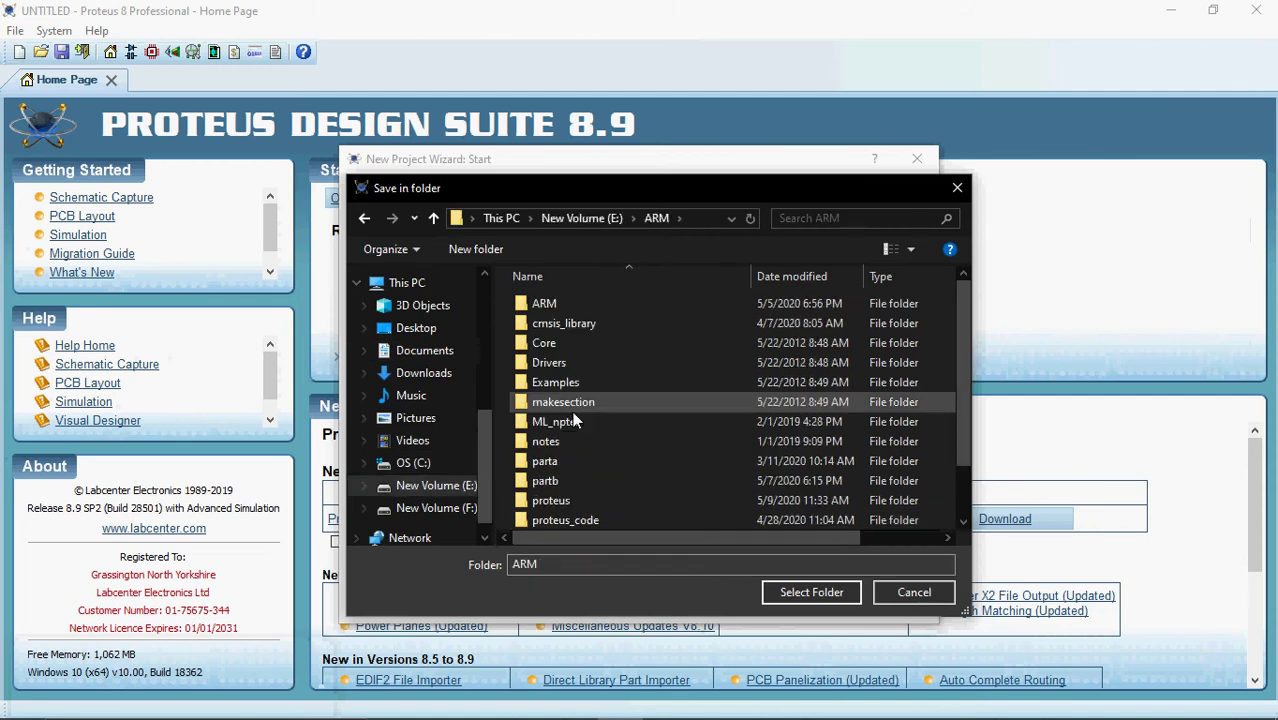
double_click(566, 444)
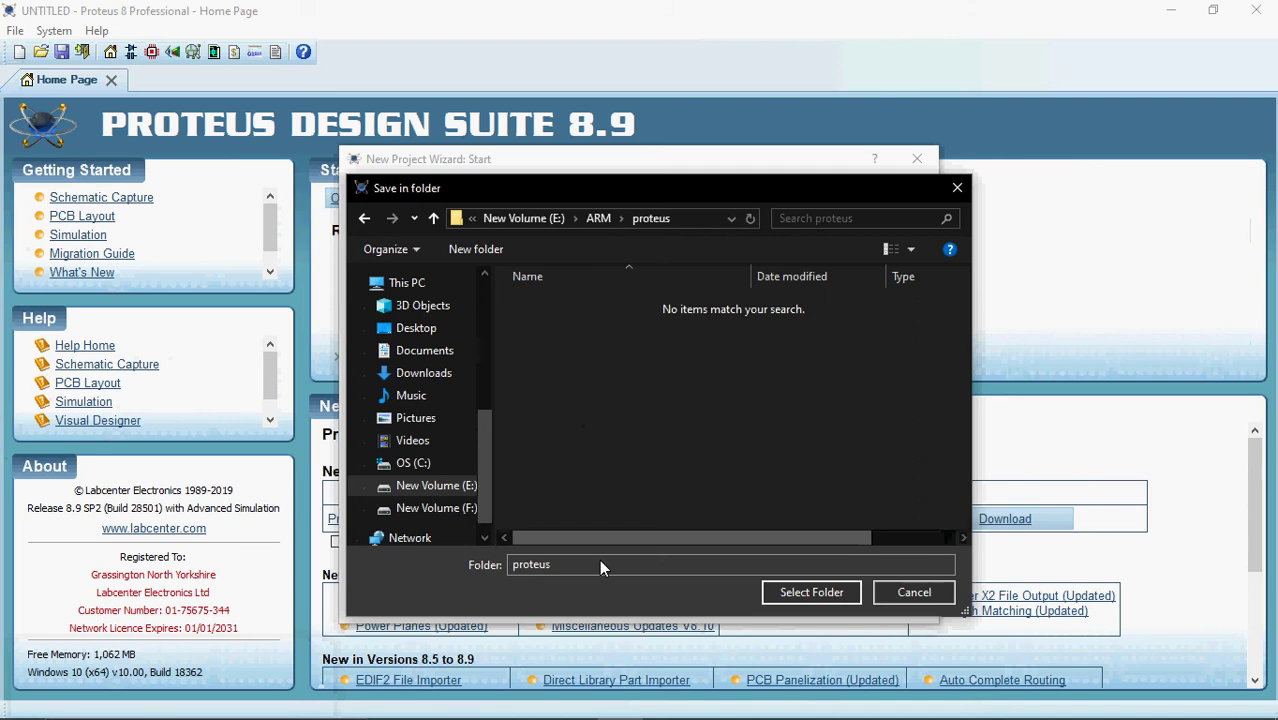
key(Return)
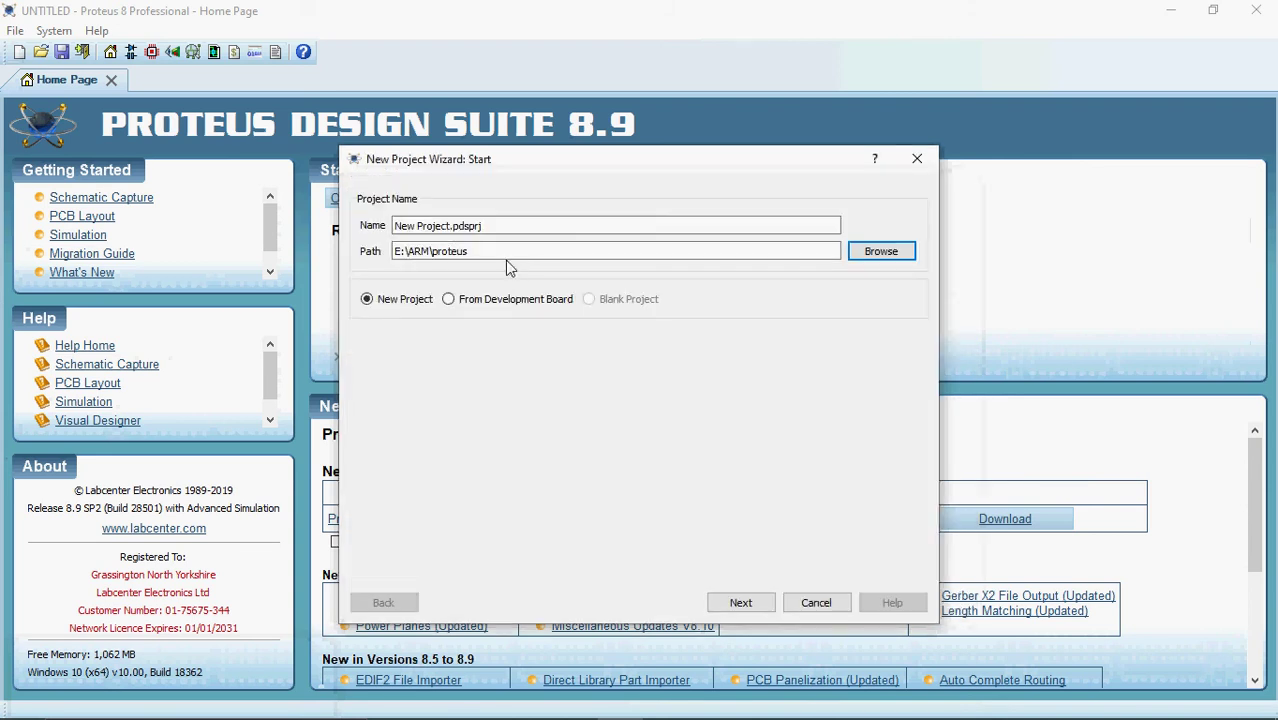
drag(449, 231, 399, 233)
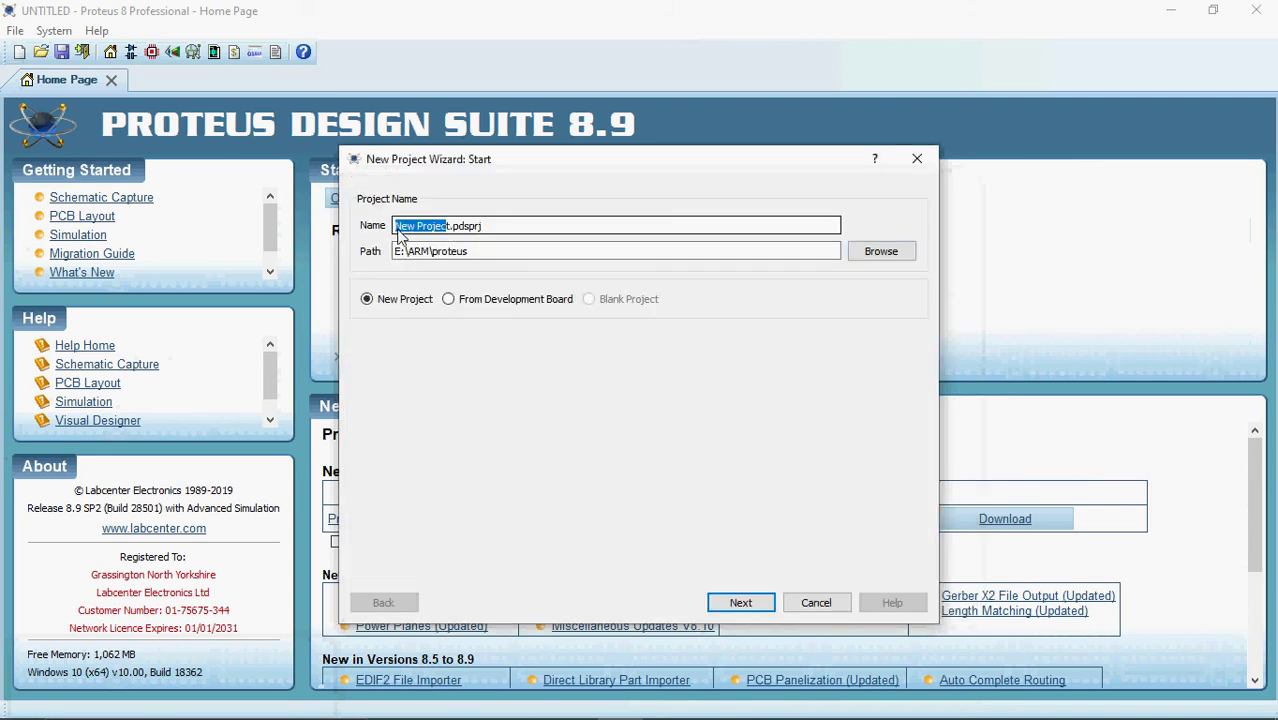
key(BackSpace)
key(Delete)
text(sin)
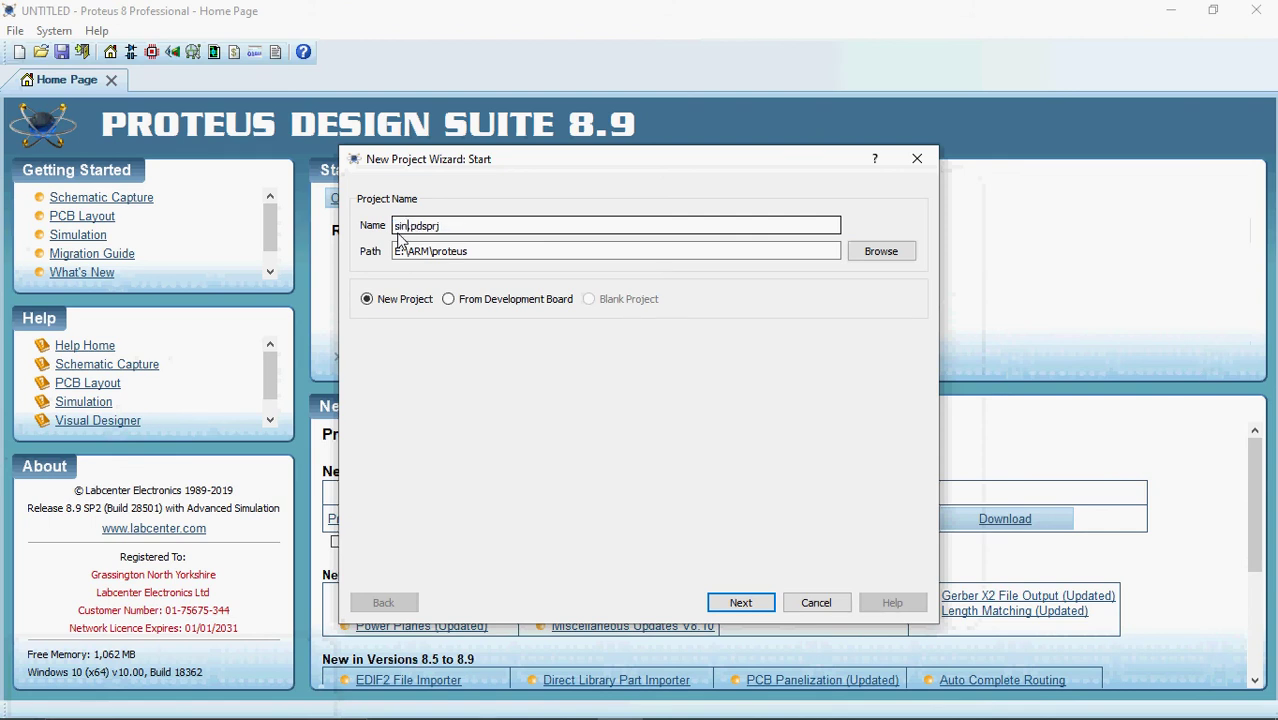
text(g_sev_seg)
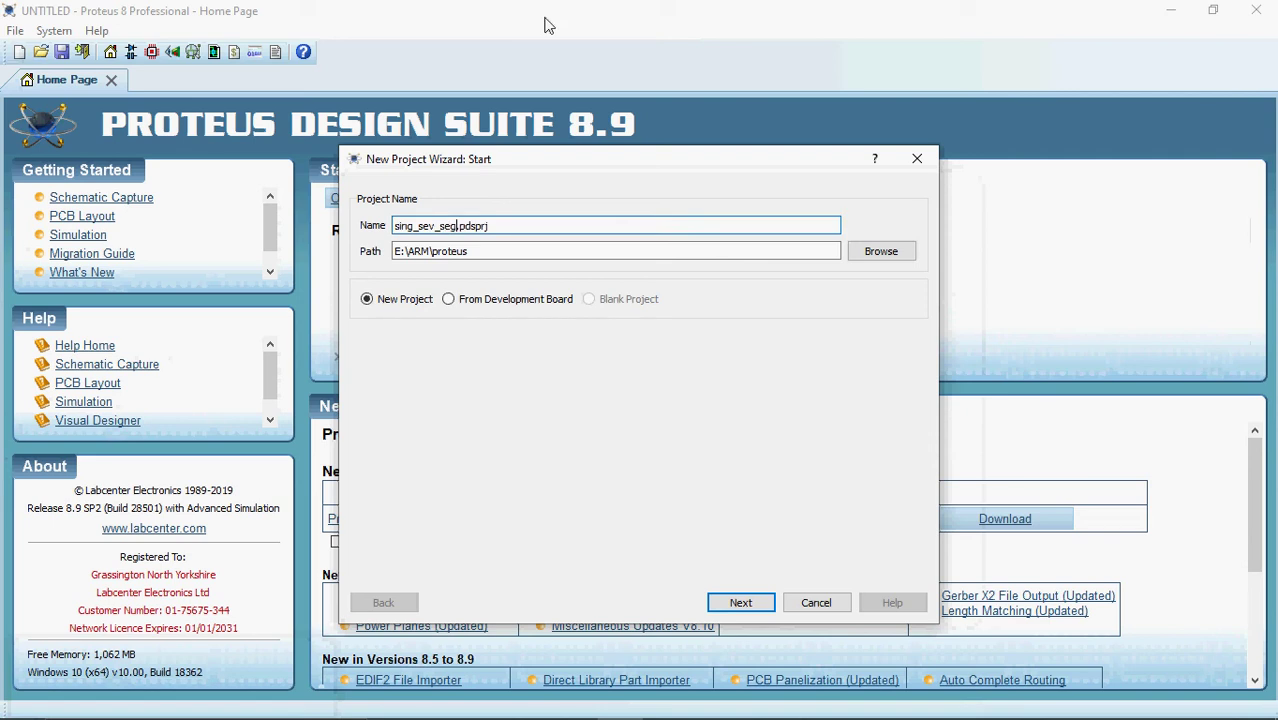
Keep the DEFAULT schematic, skip the PCB layout and firmware, and finish the wizard
click(740, 602)
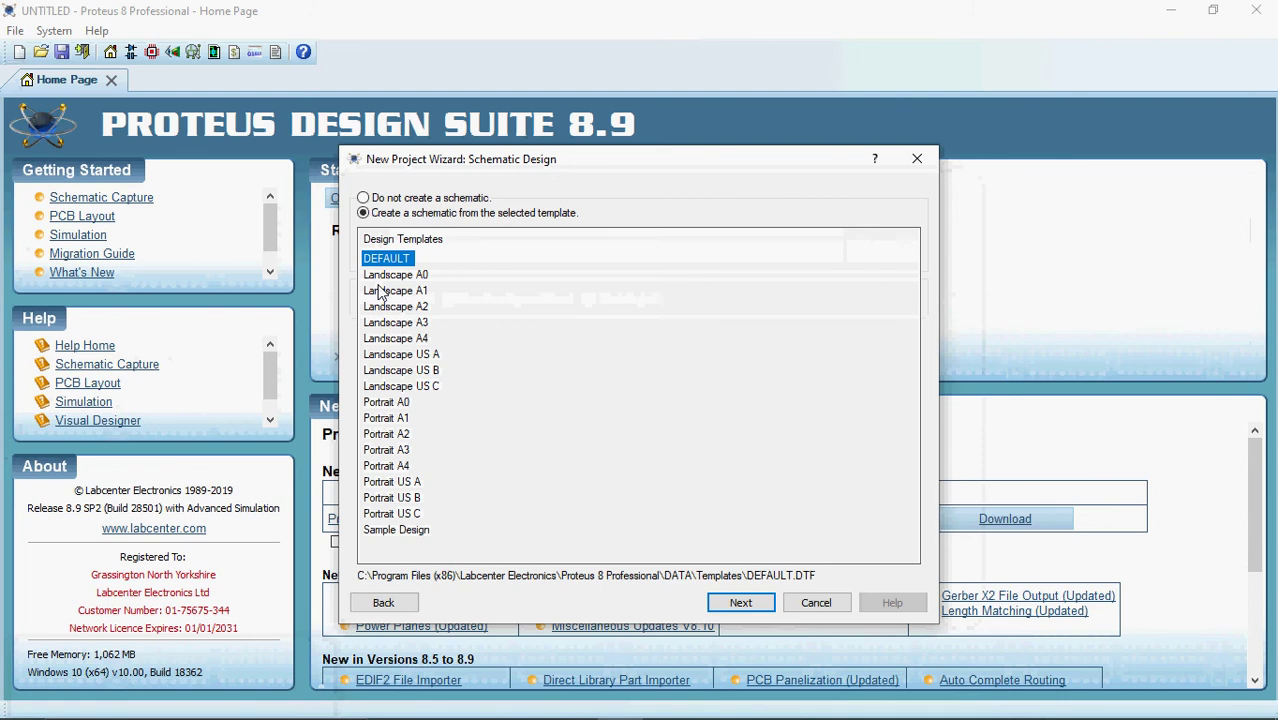
key(Return)
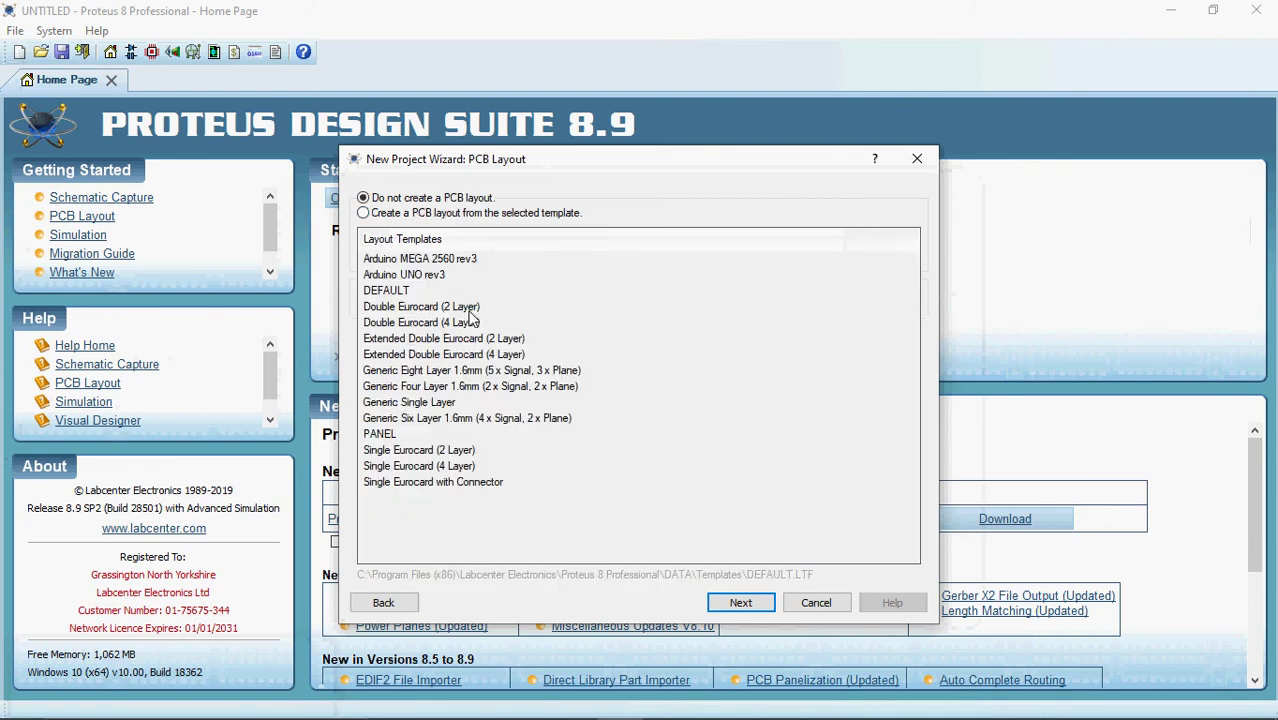
click(741, 600)
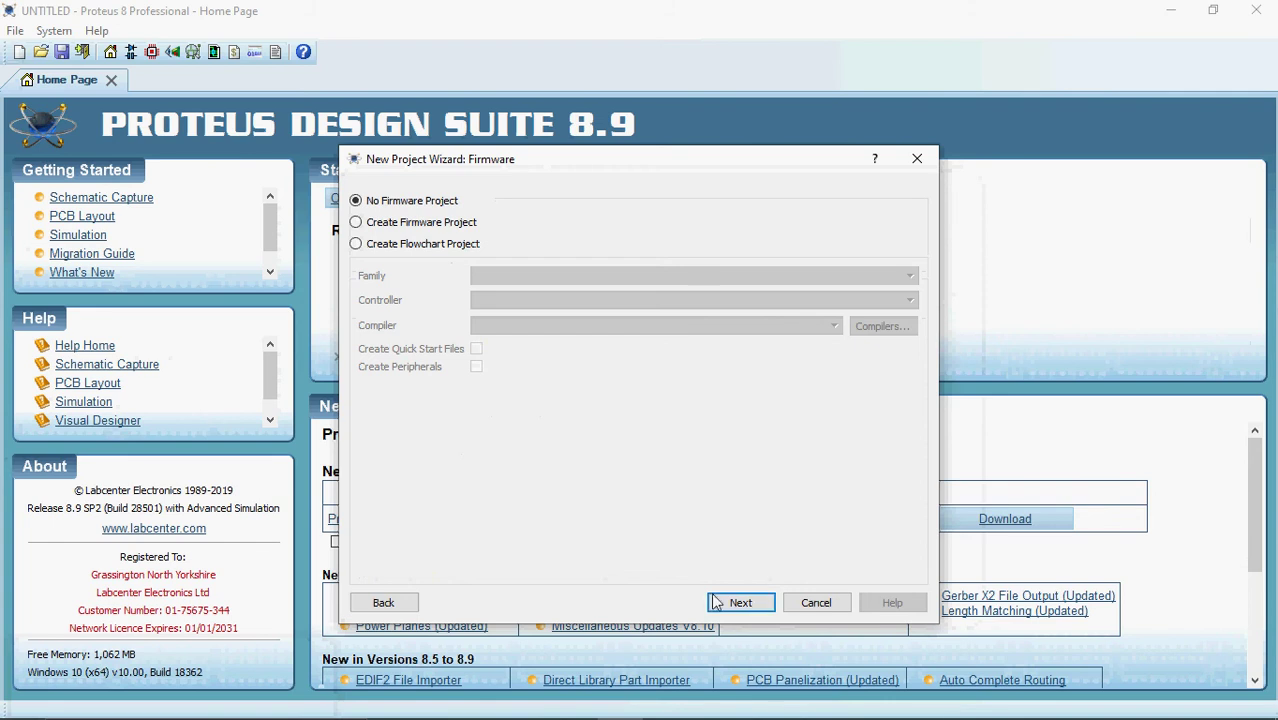
click(716, 603)
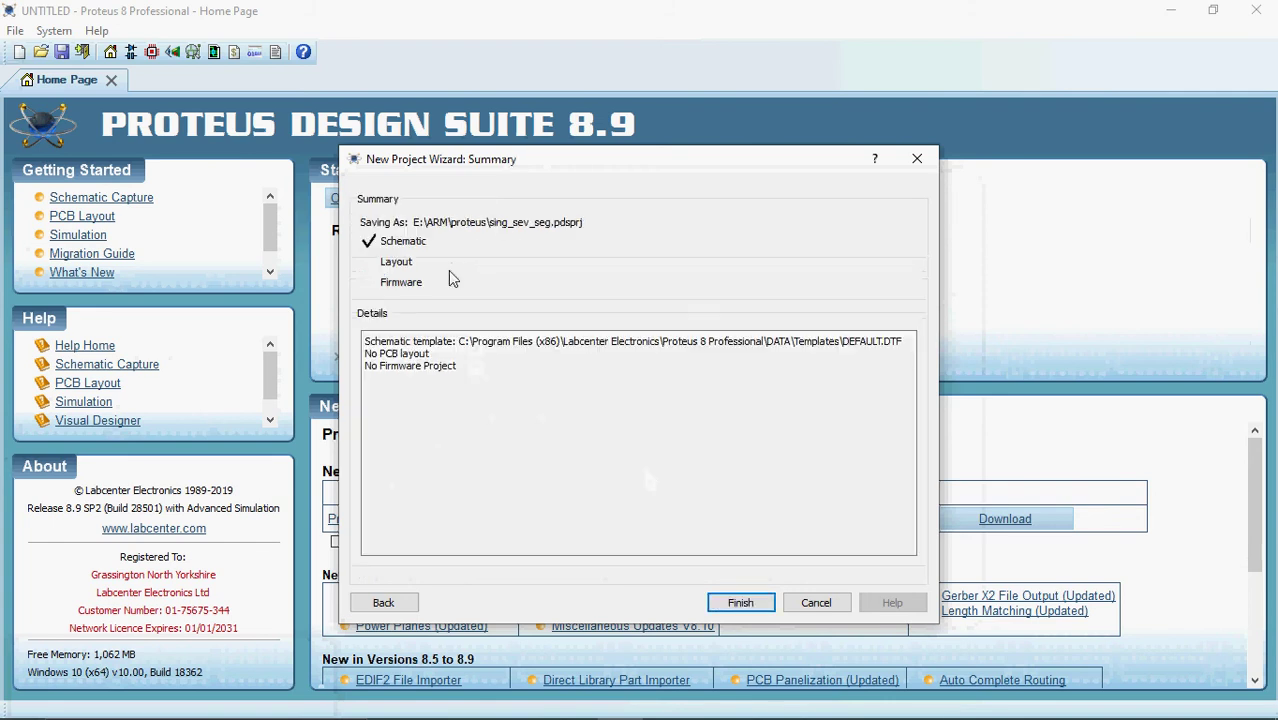
click(750, 607)
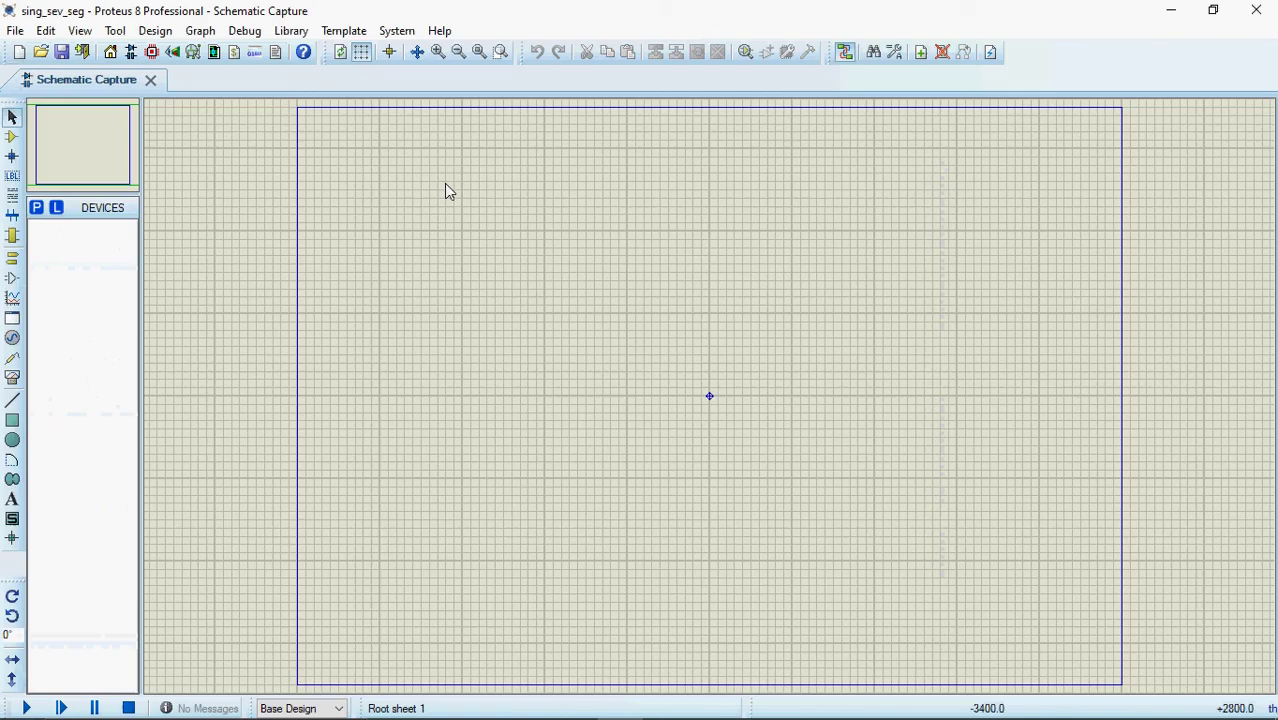
Pick the LPC2138 microcontroller from the library and place it on the sheet as U1
click(37, 211)
text(lp)
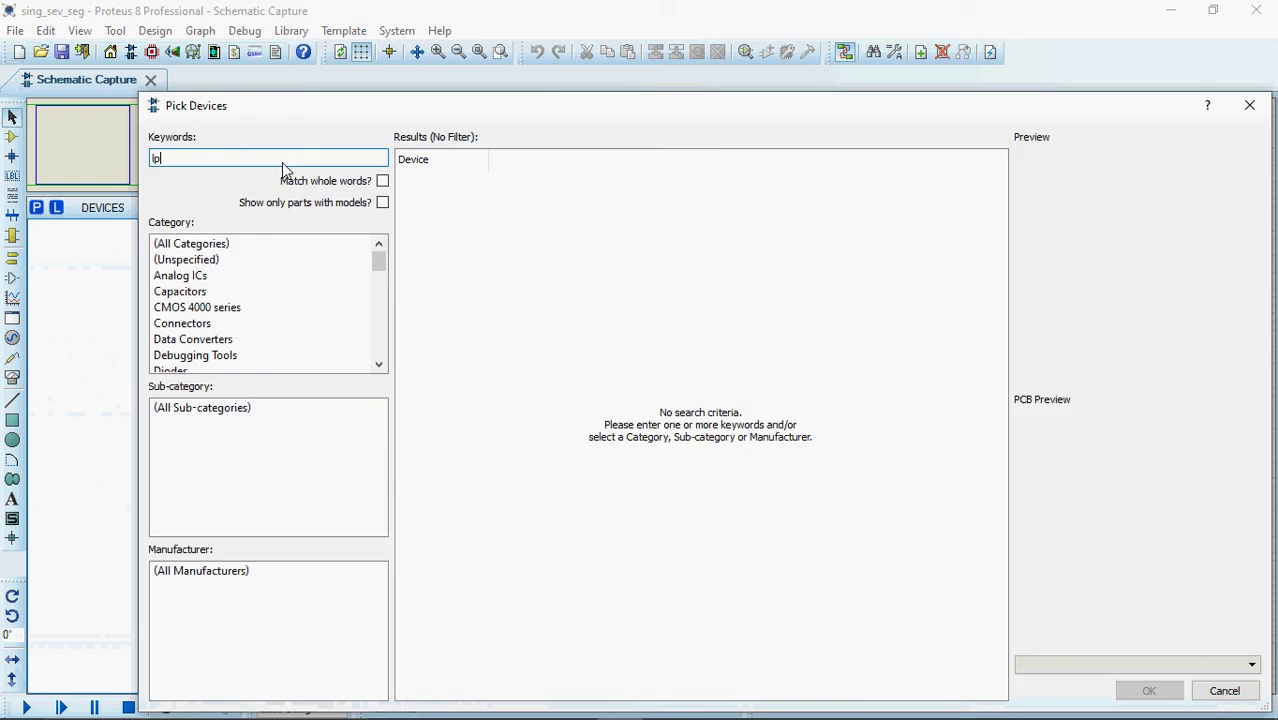
text(c2138)
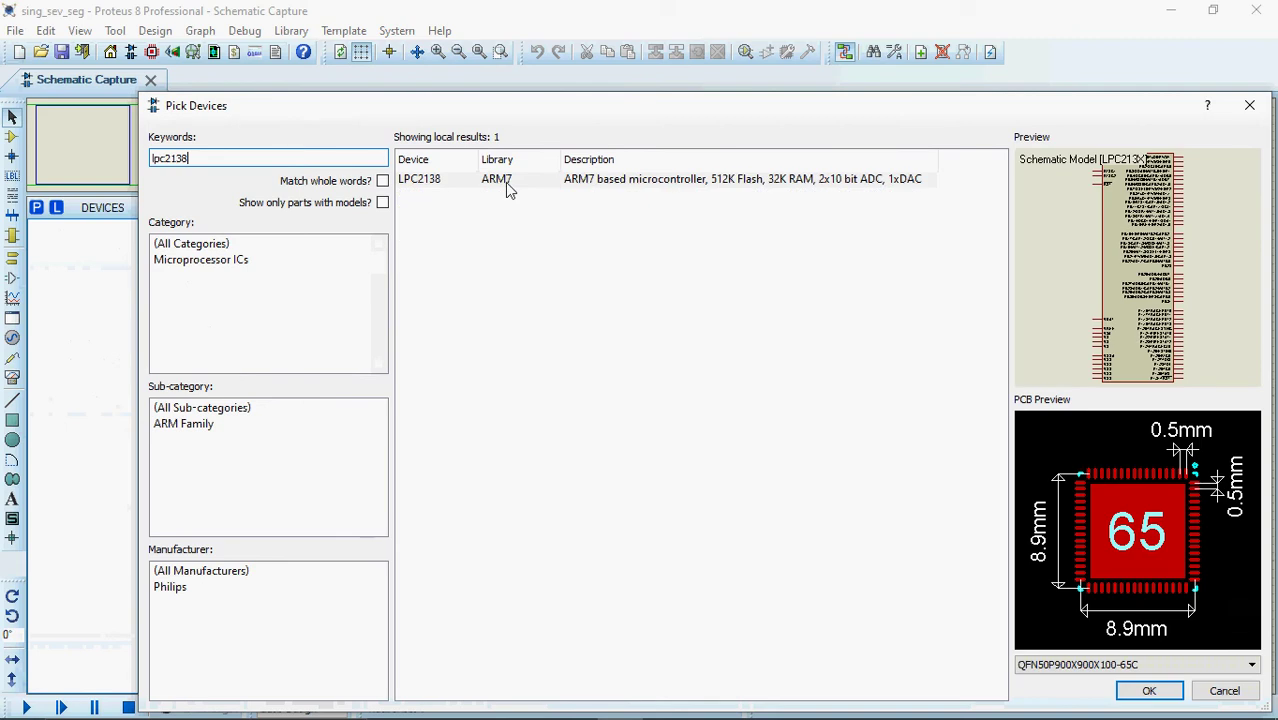
click(507, 184)
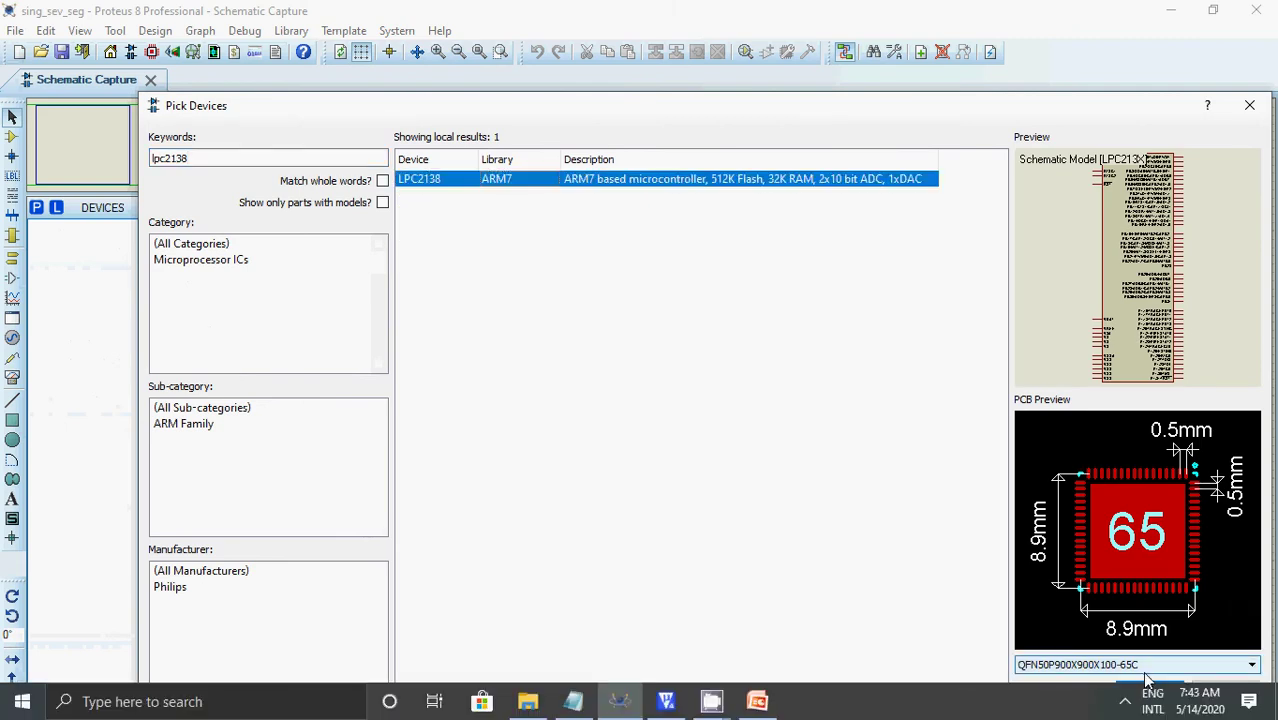
click(1150, 686)
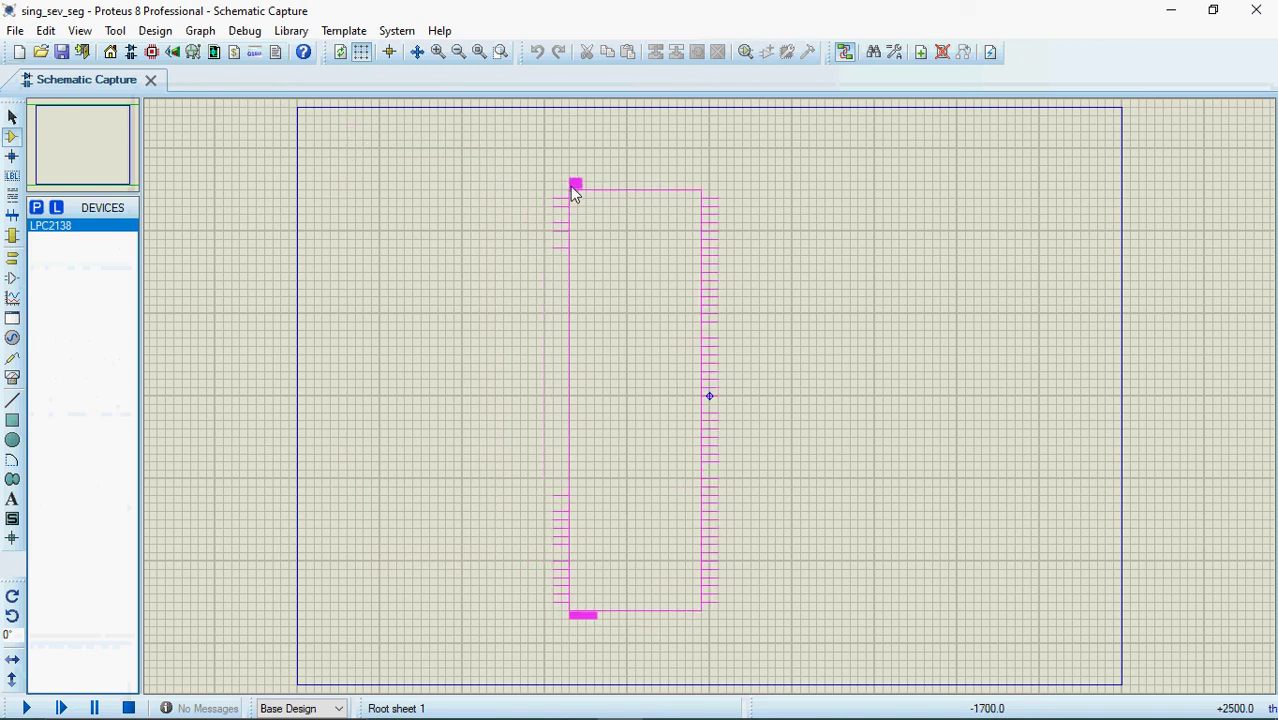
click(576, 193)
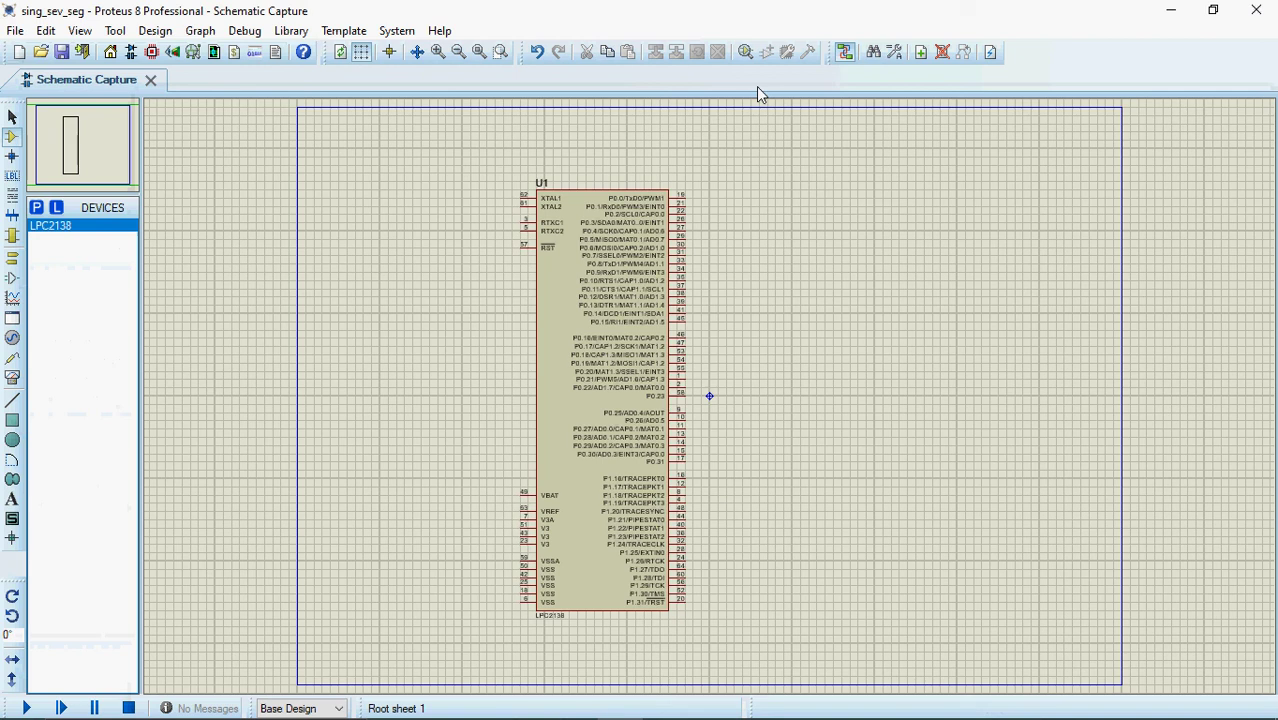
Change the sheet size to A3 and recentre the view on the LPC2138
click(396, 32)
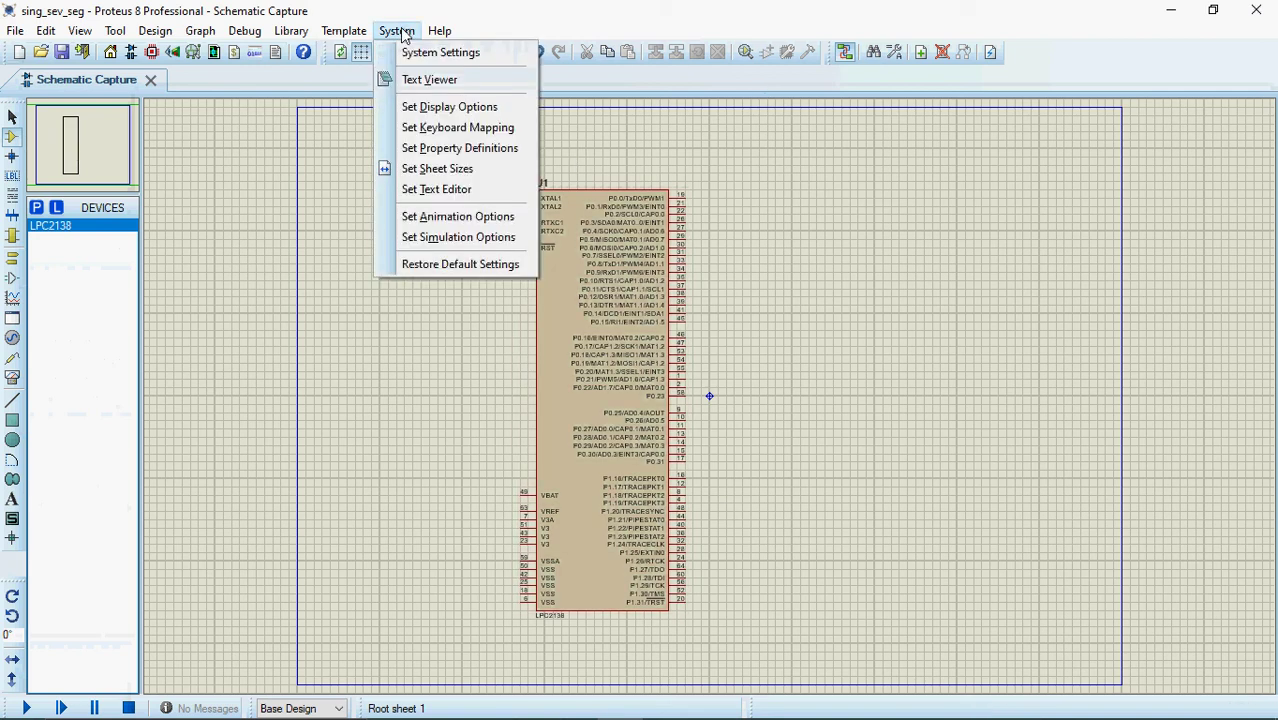
click(419, 172)
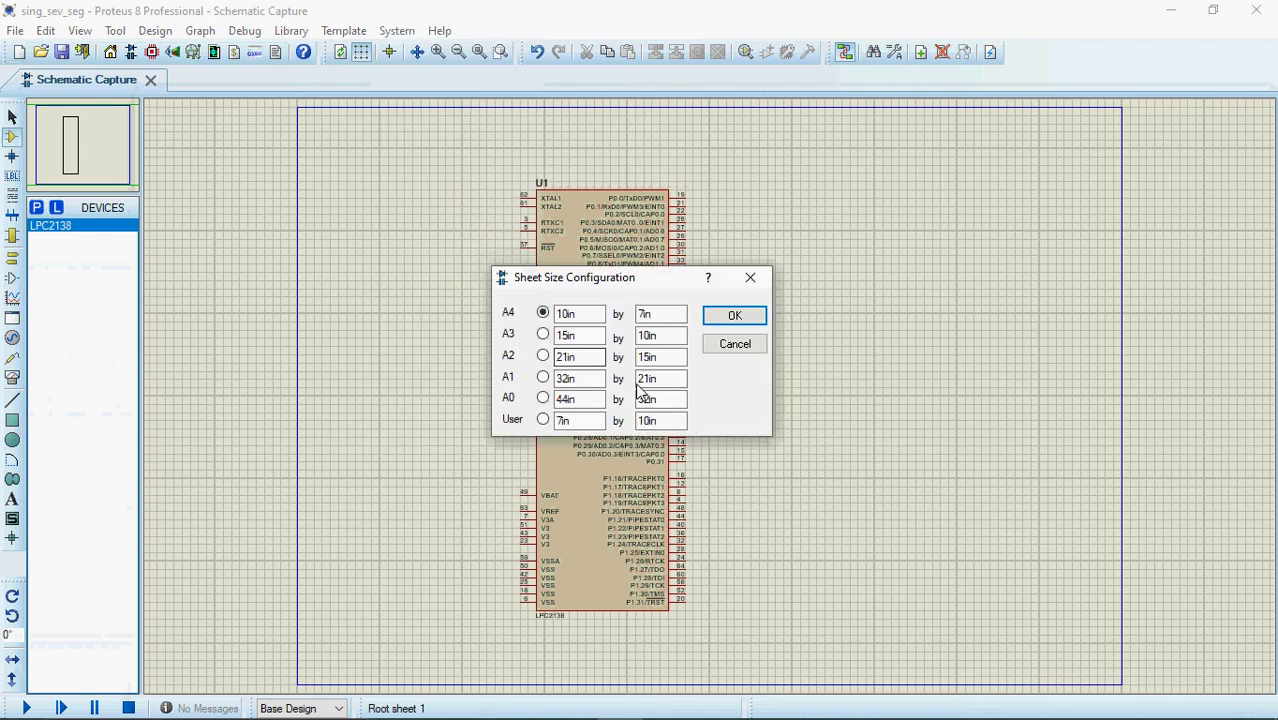
click(542, 334)
click(734, 315)
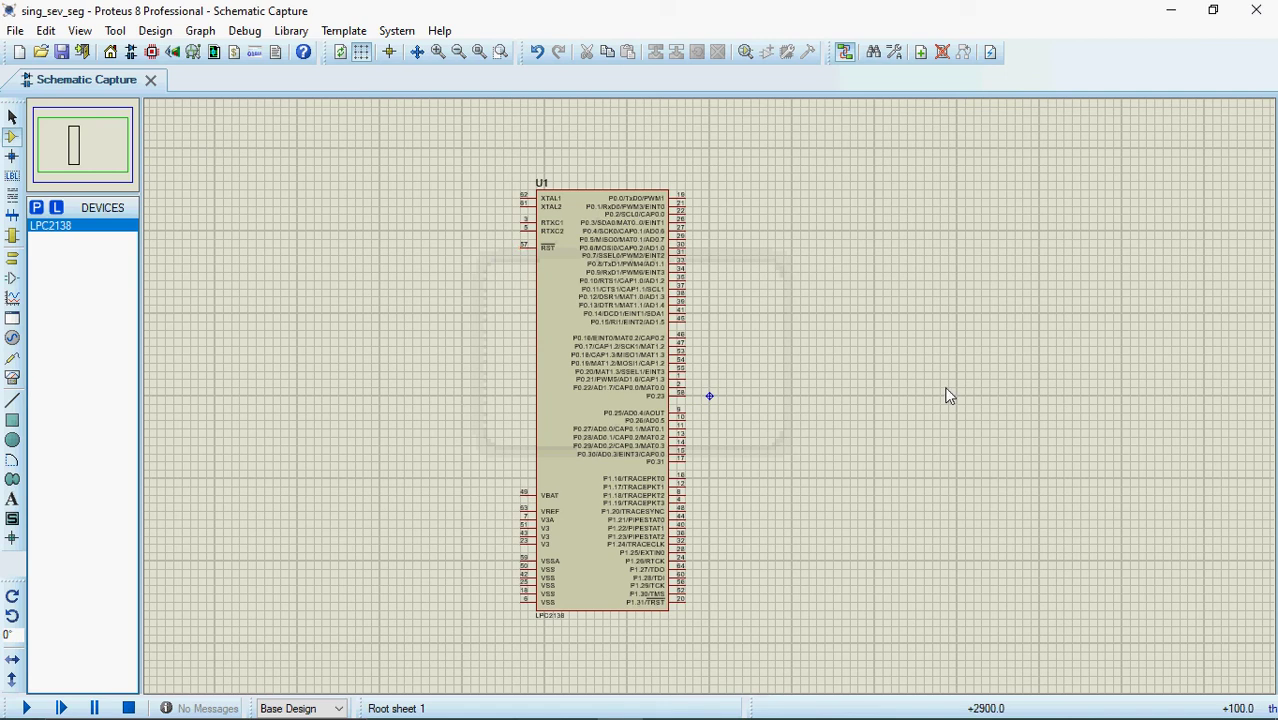
scroll(948, 396, down, 1)
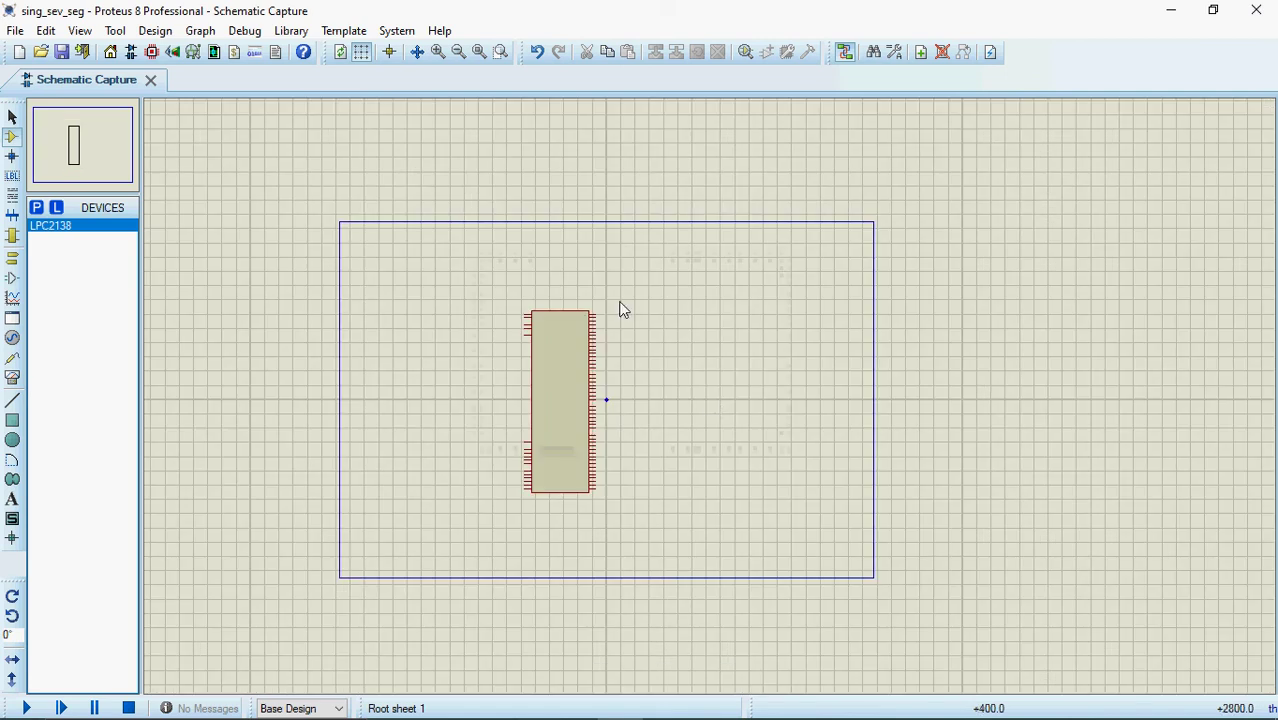
drag(620, 310, 712, 404)
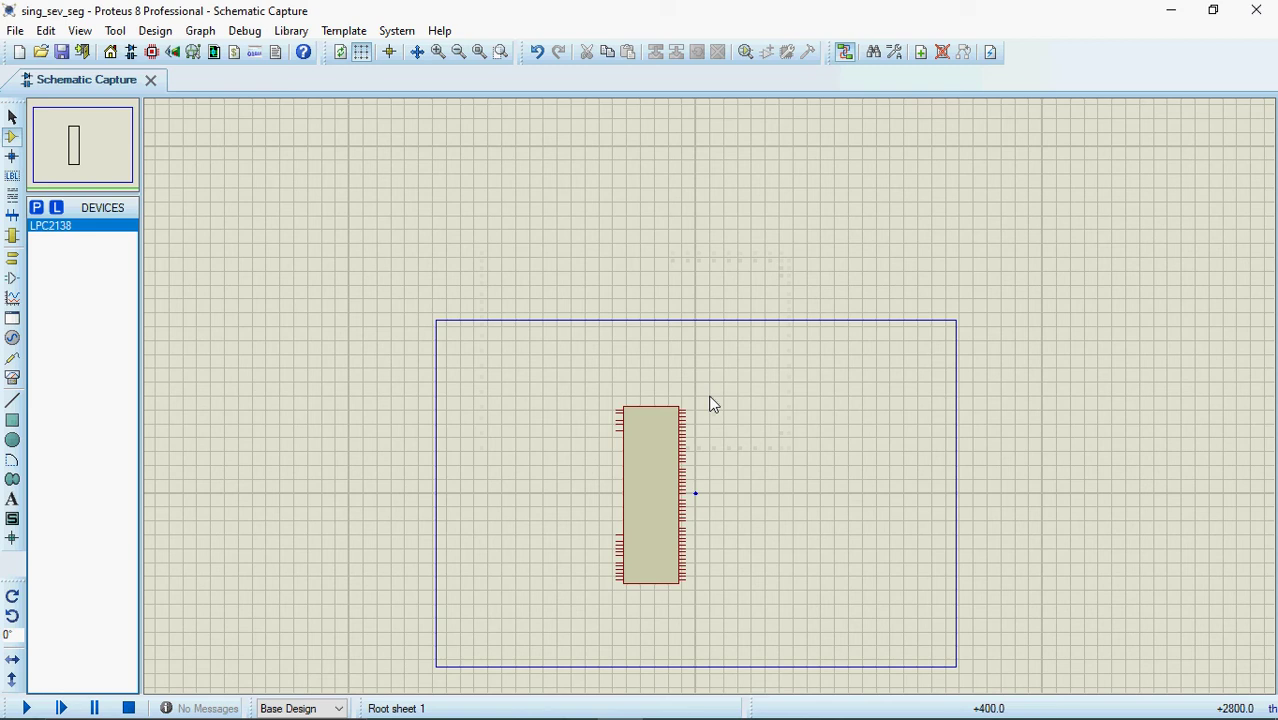
scroll(712, 404, up, 1)
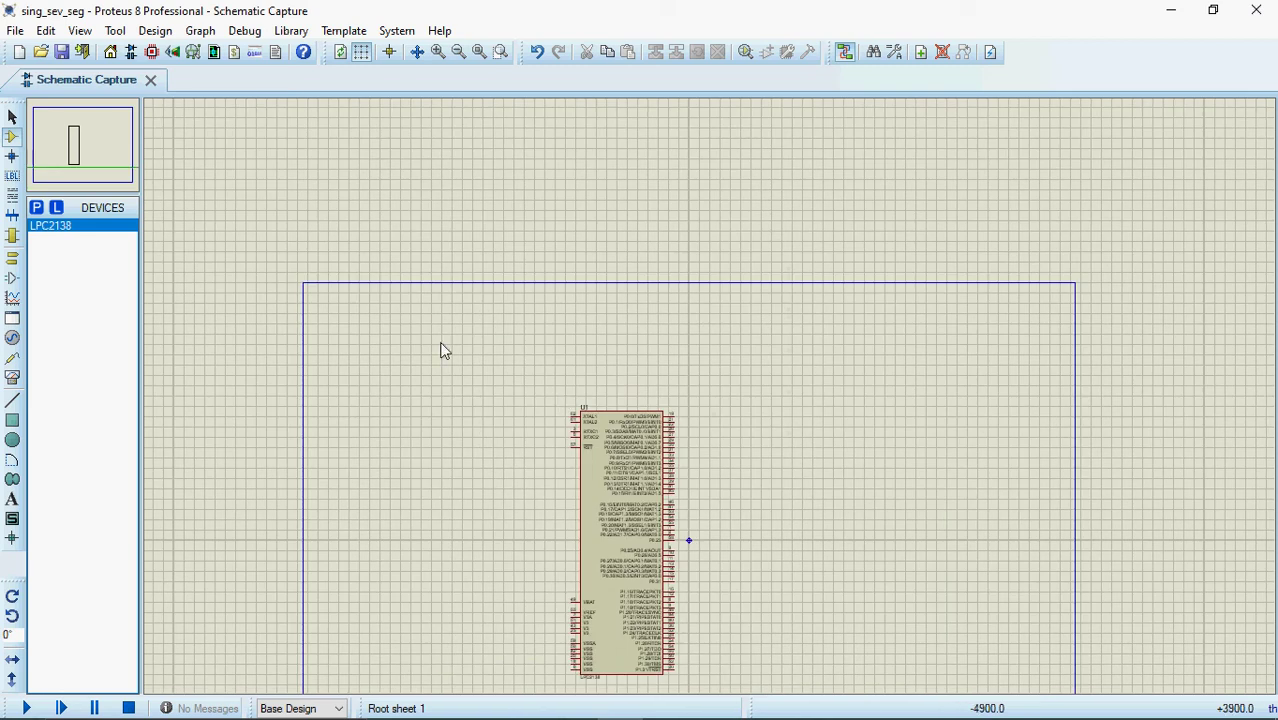
click(76, 142)
click(76, 142)
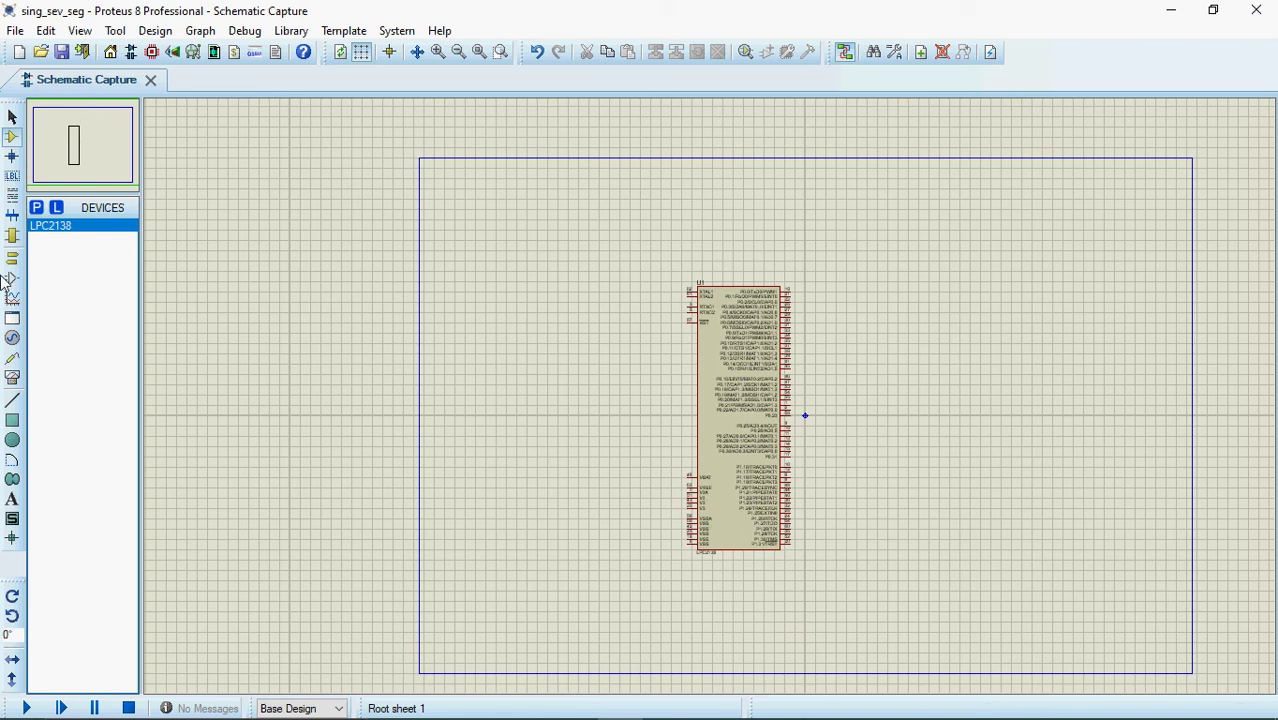
Add a CRYSTAL from the device library and place it left of the LPC2138
click(37, 209)
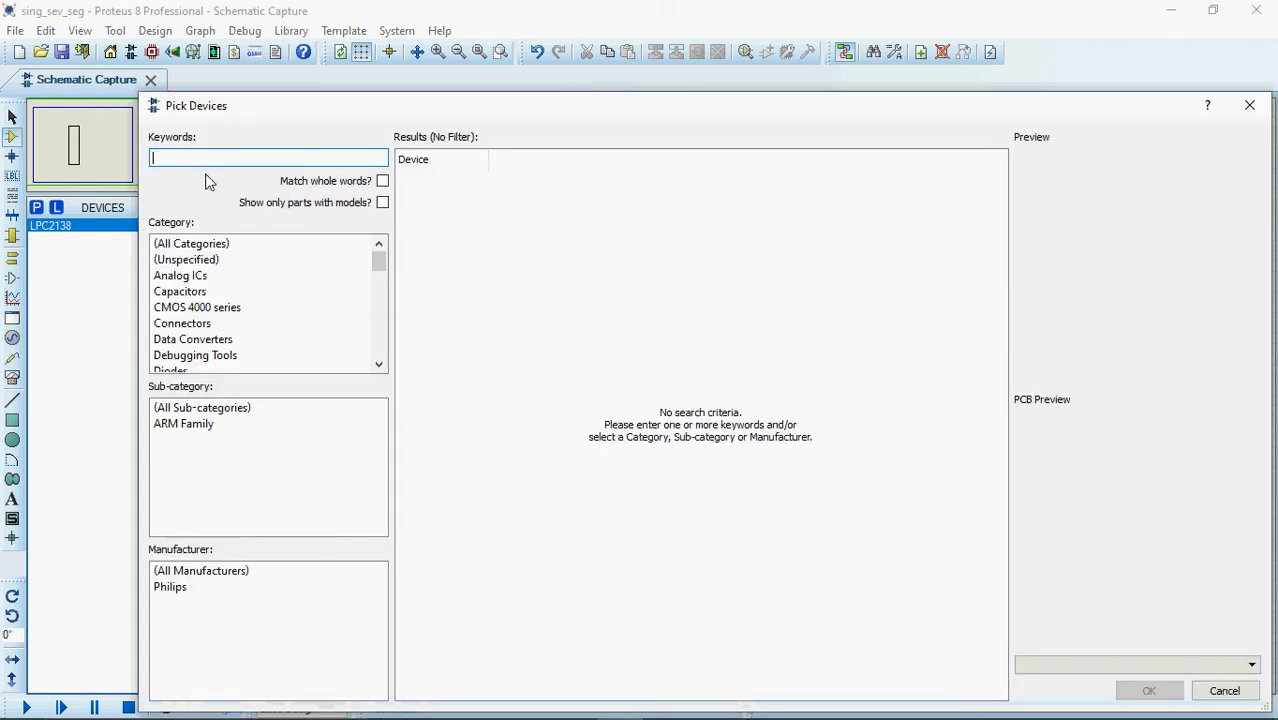
text(crsy)
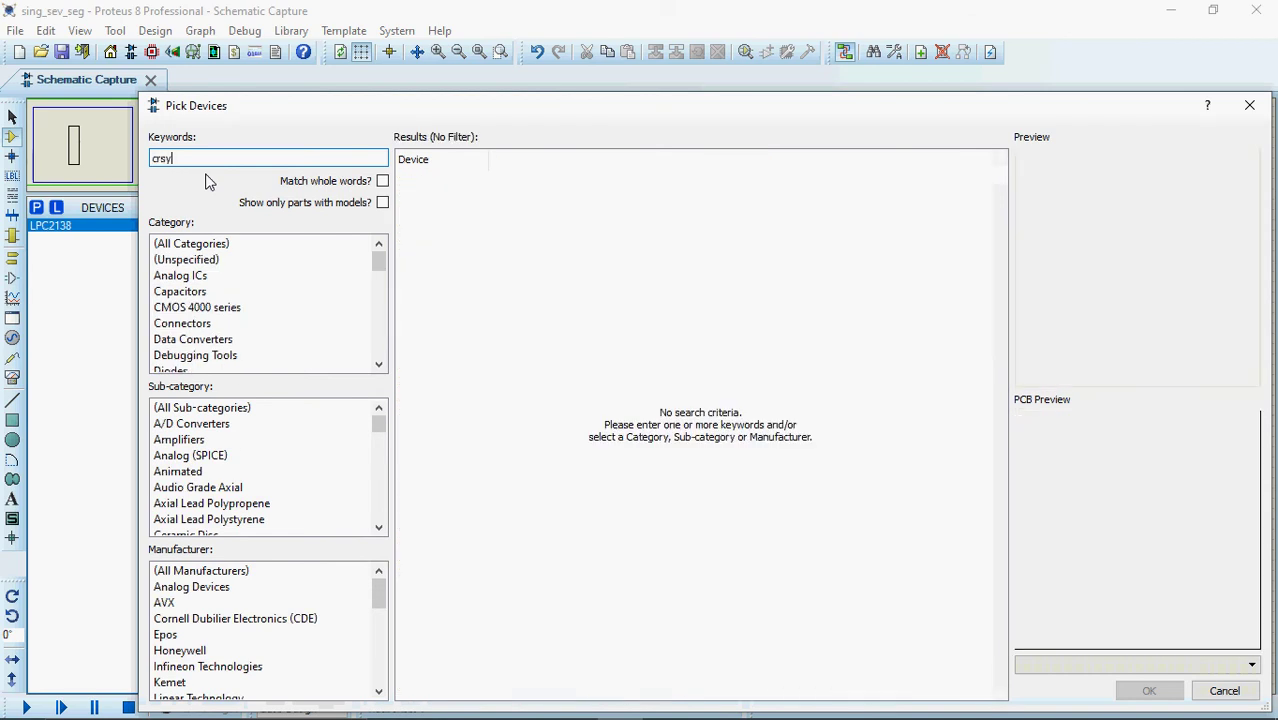
key(BackSpace)
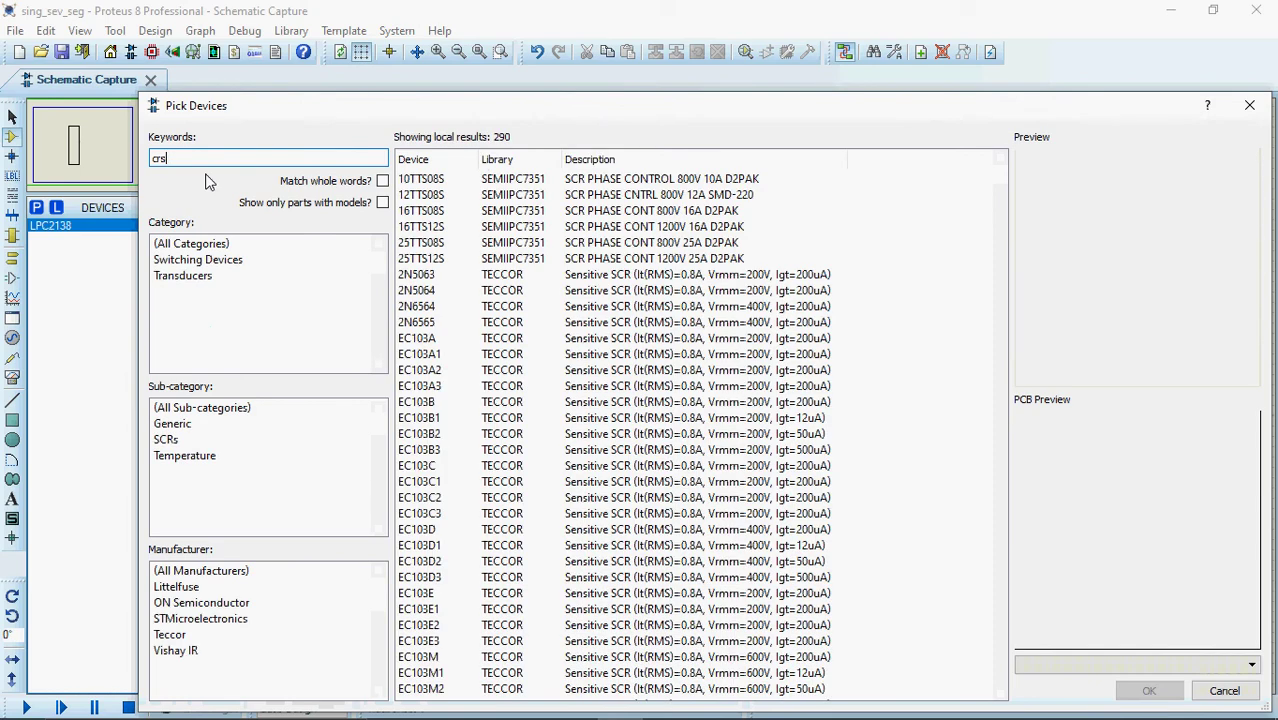
key(BackSpace)
text(ysta)
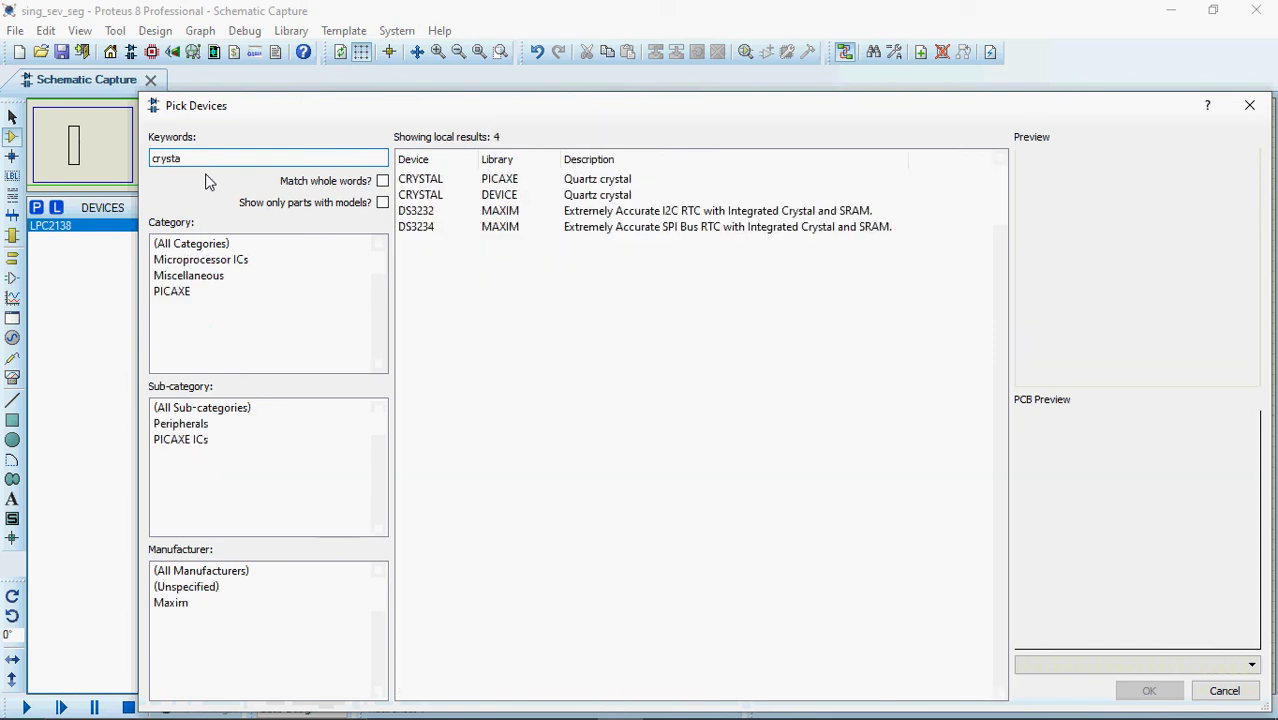
click(560, 195)
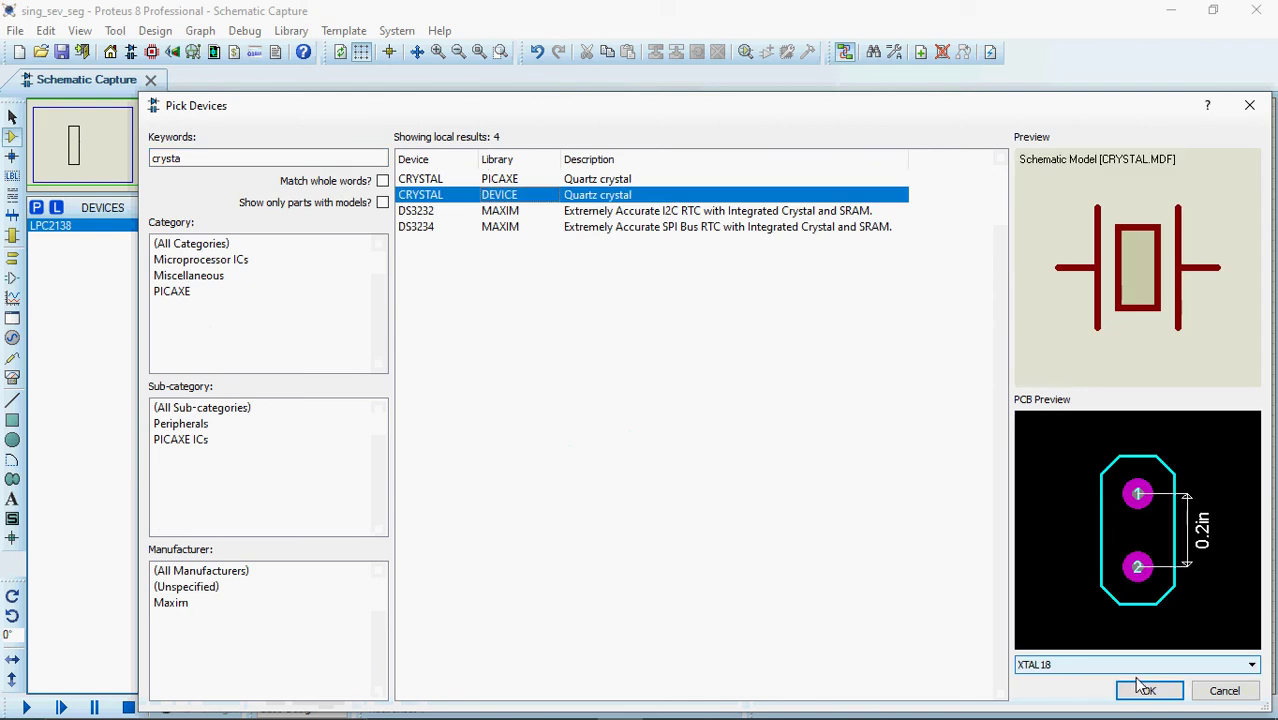
click(1142, 689)
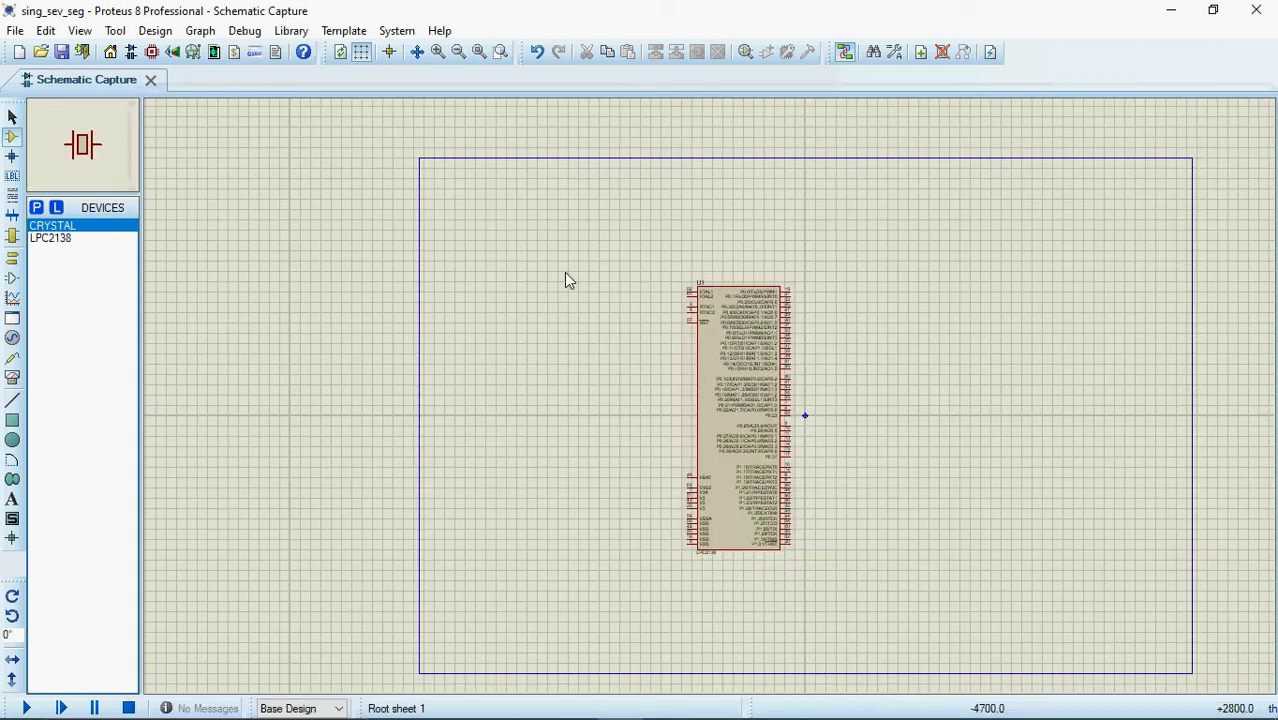
click(565, 280)
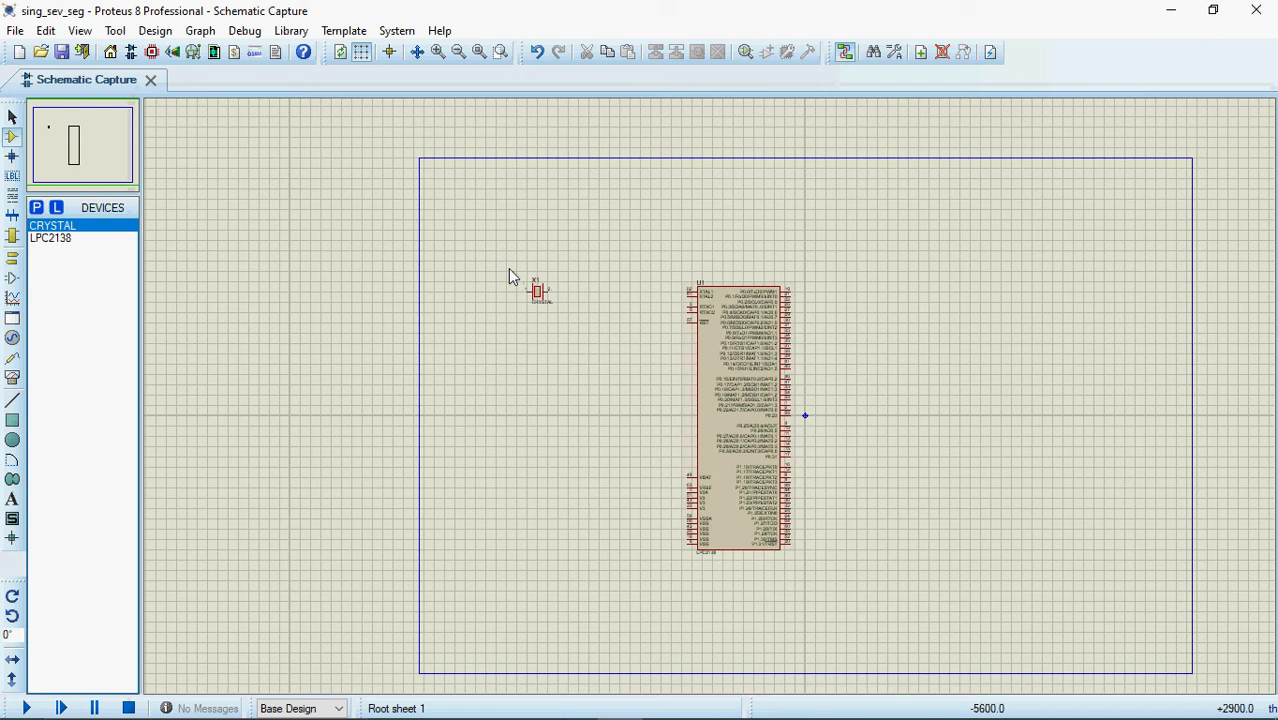
Rotate crystal X1 clockwise and wire its pins to U1's XTAL1 and XTAL2
right_click(539, 300)
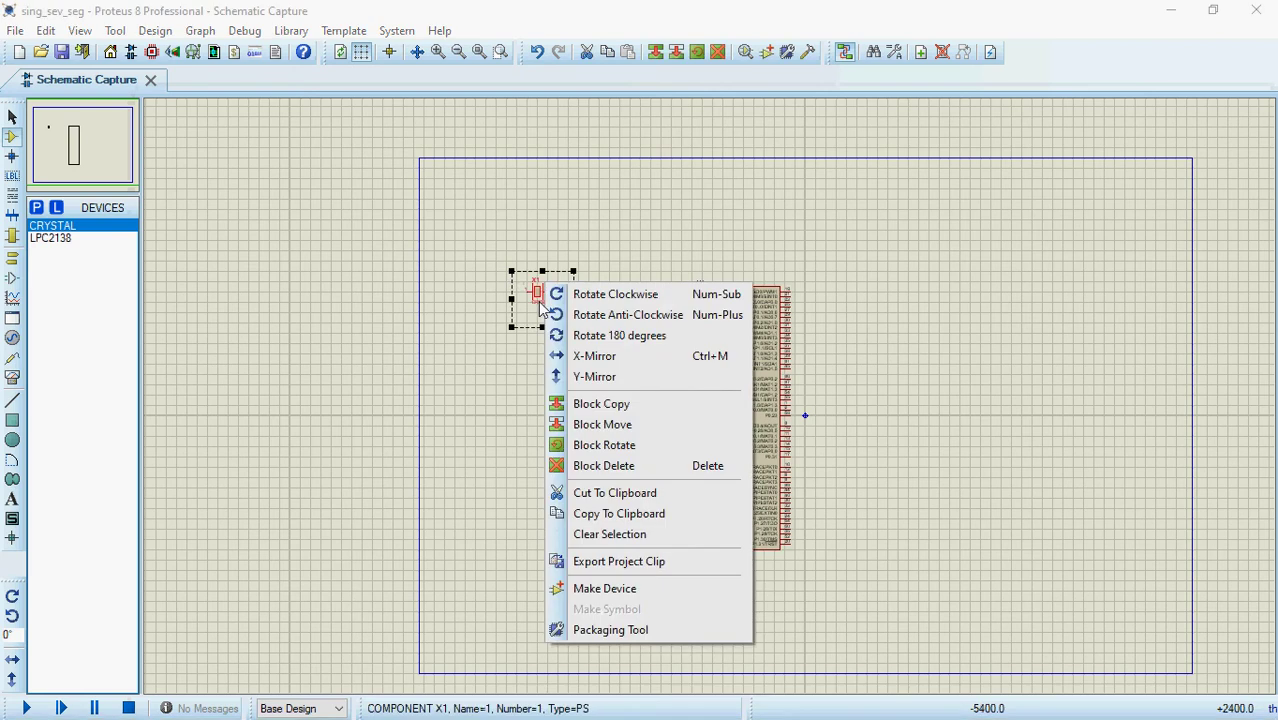
click(552, 294)
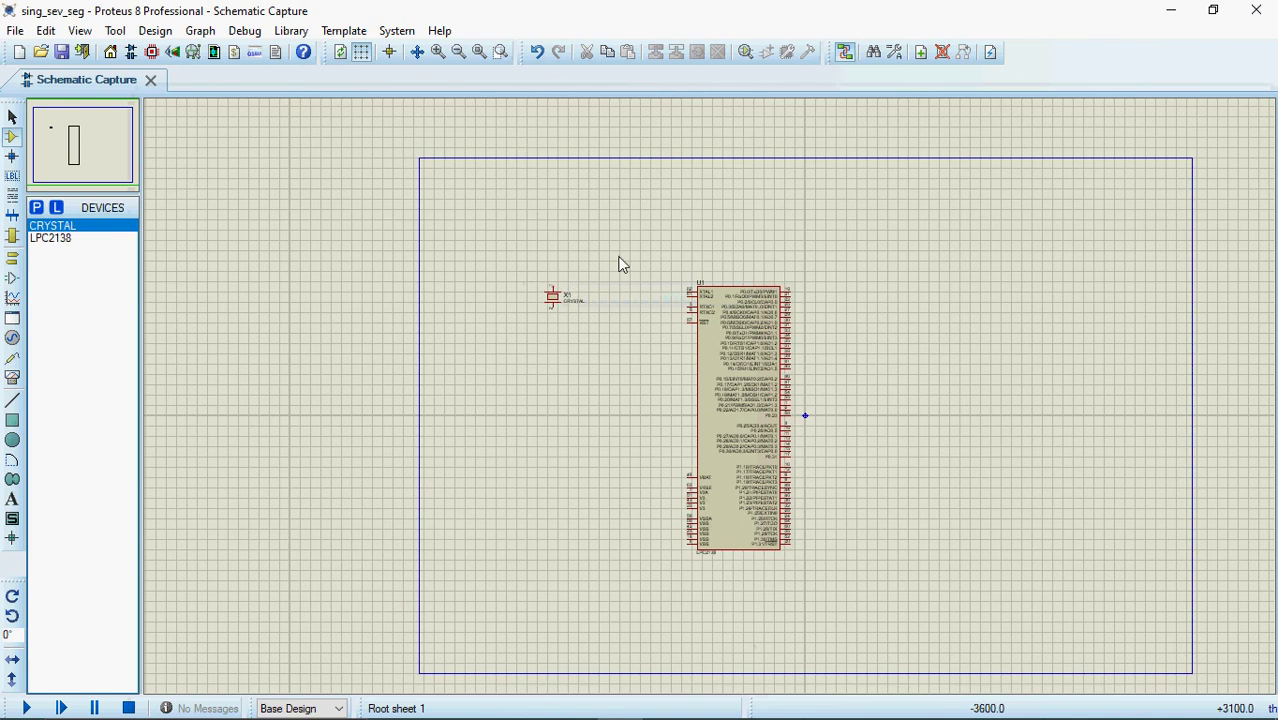
click(551, 295)
click(687, 297)
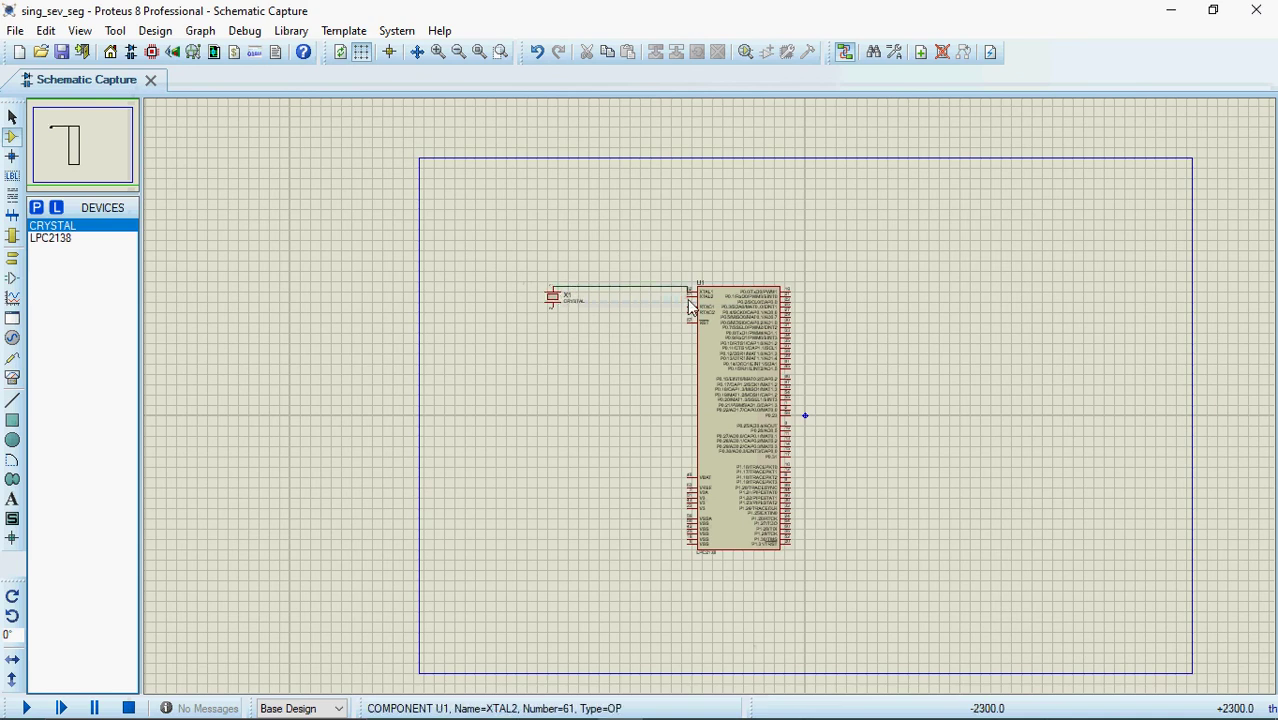
click(689, 306)
click(552, 305)
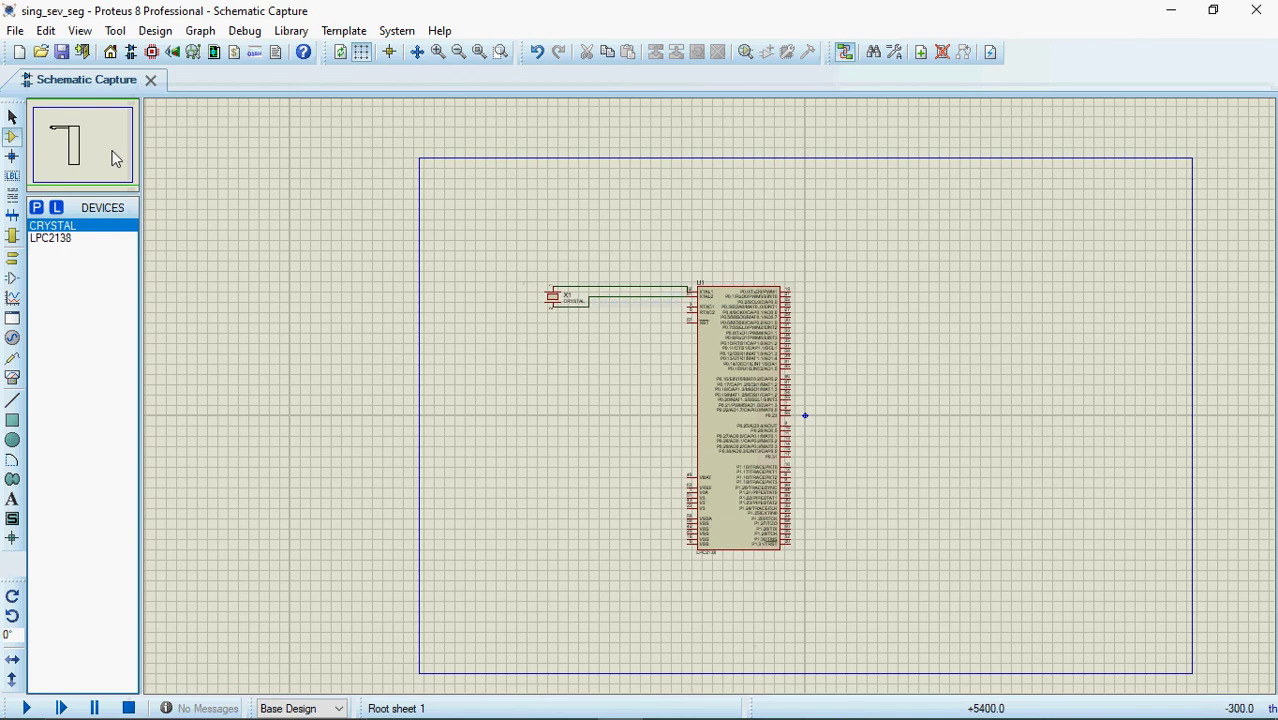
click(37, 208)
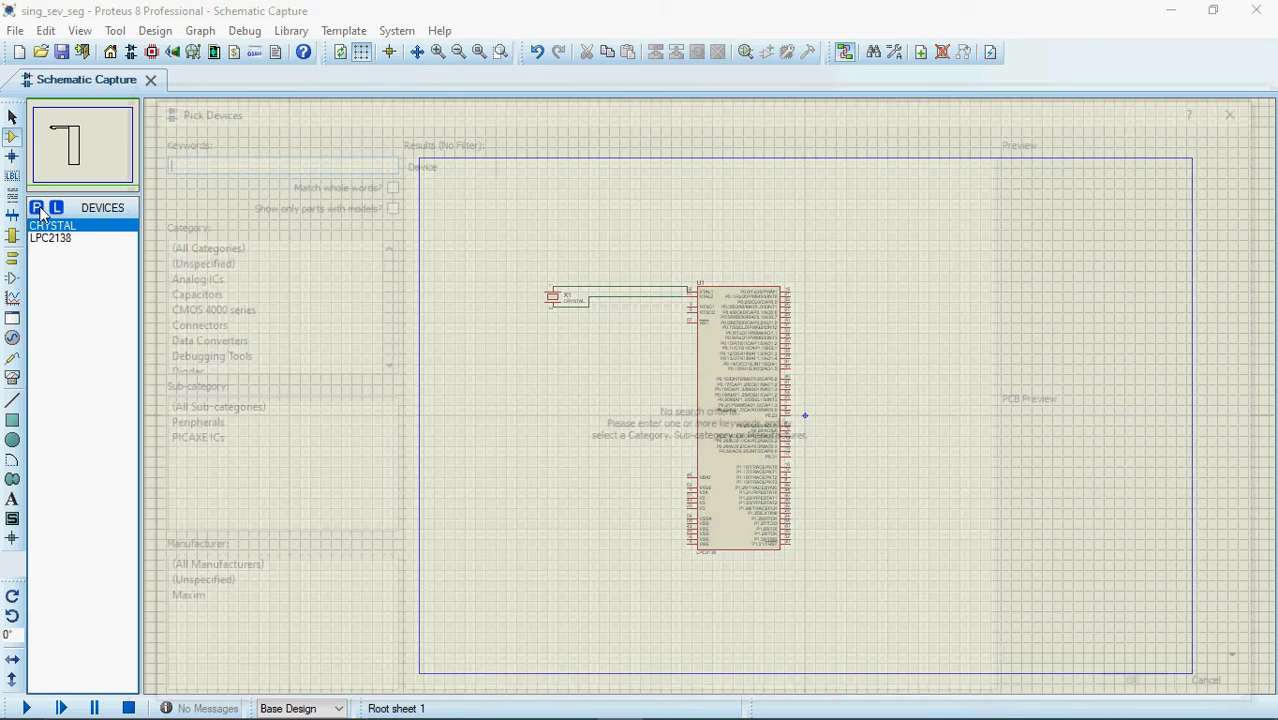
Add the CERAMIC22P ceramic disc capacitor and place C1 and C2 left of the crystal
text(capacitor)
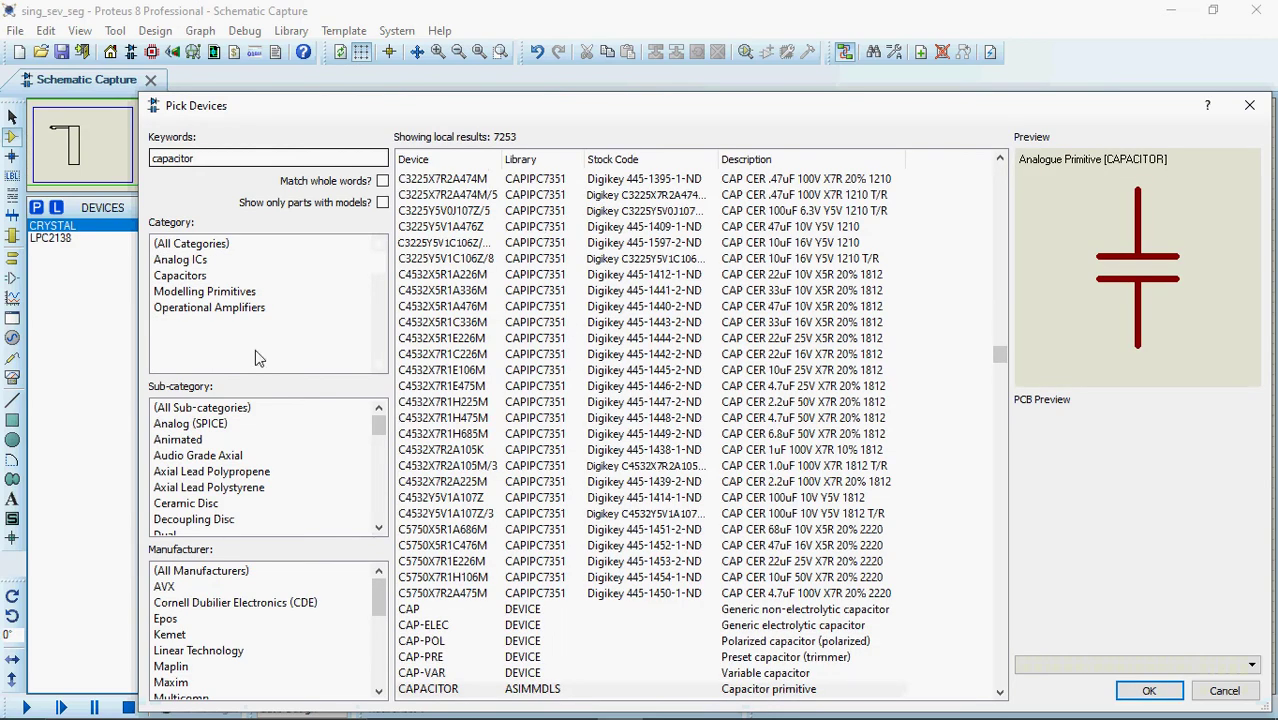
click(172, 276)
click(172, 278)
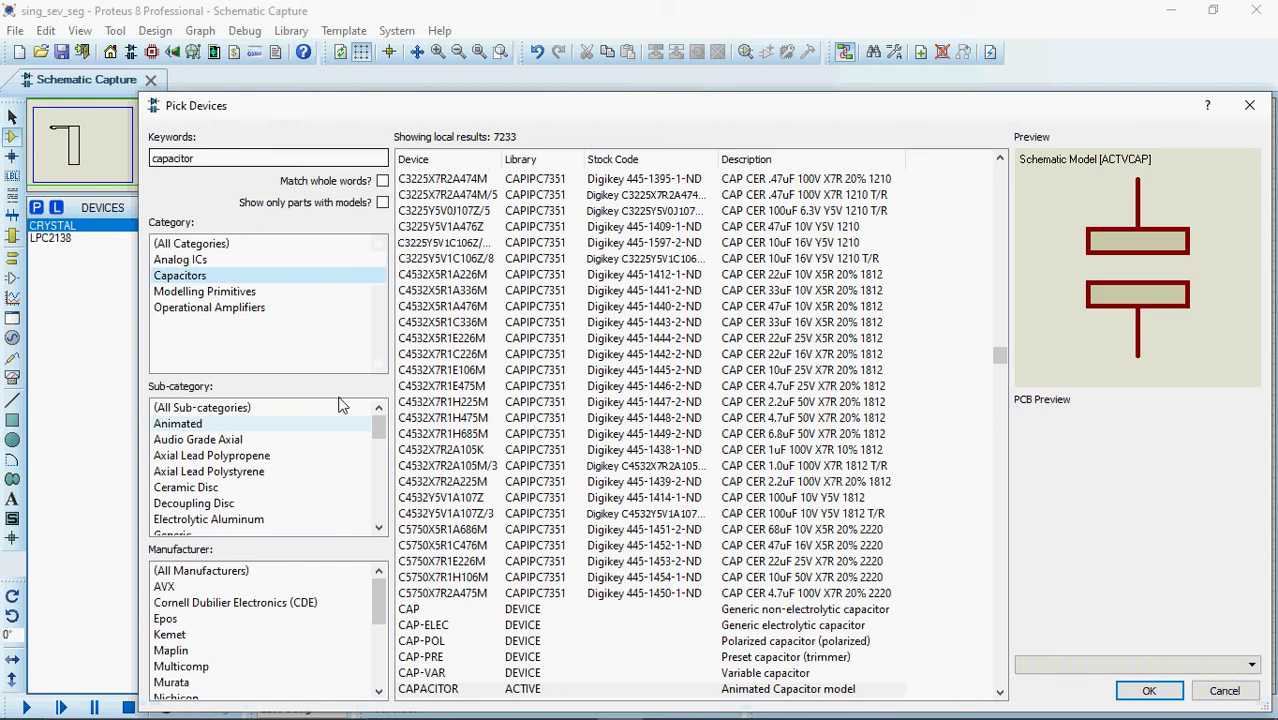
click(190, 488)
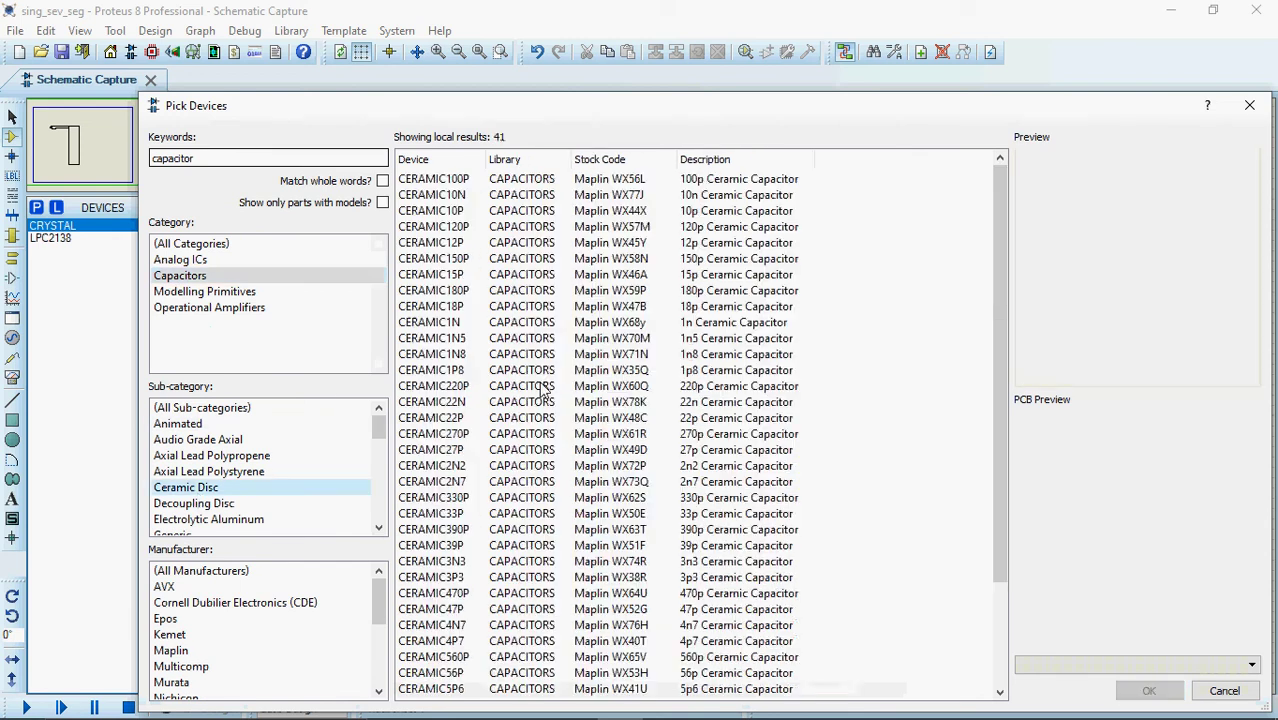
click(432, 420)
click(1149, 691)
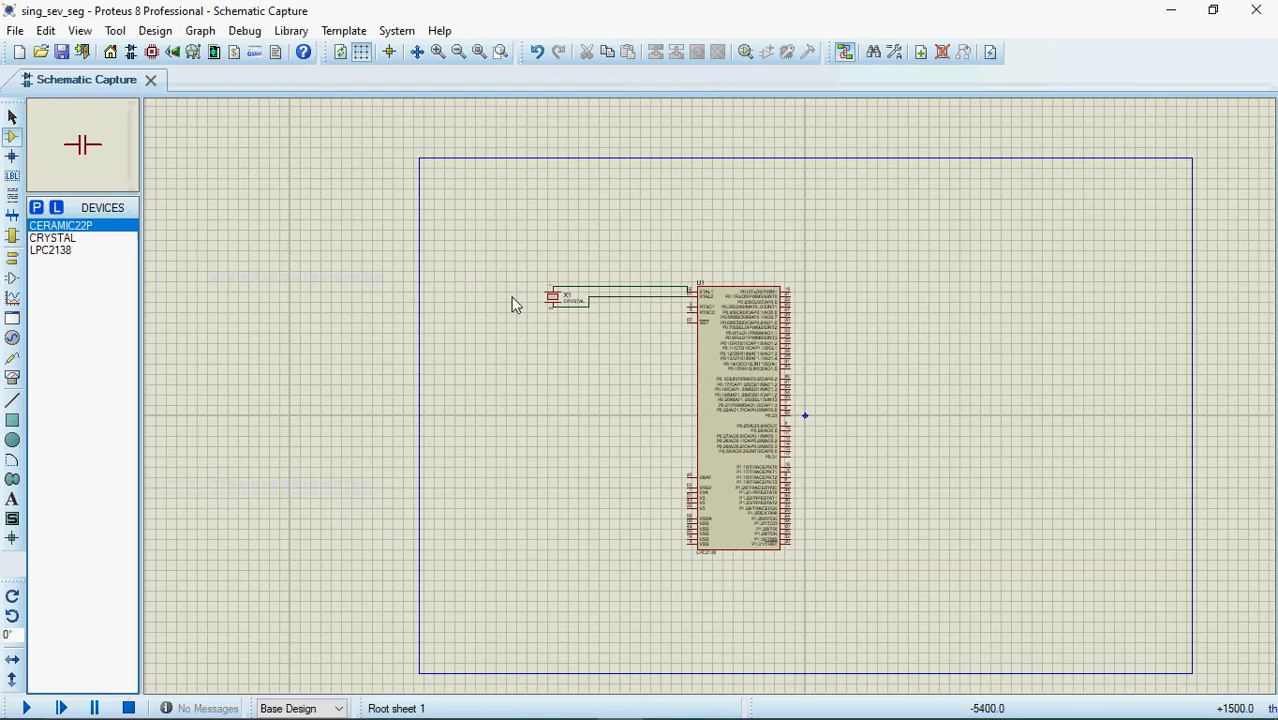
click(484, 288)
click(484, 288)
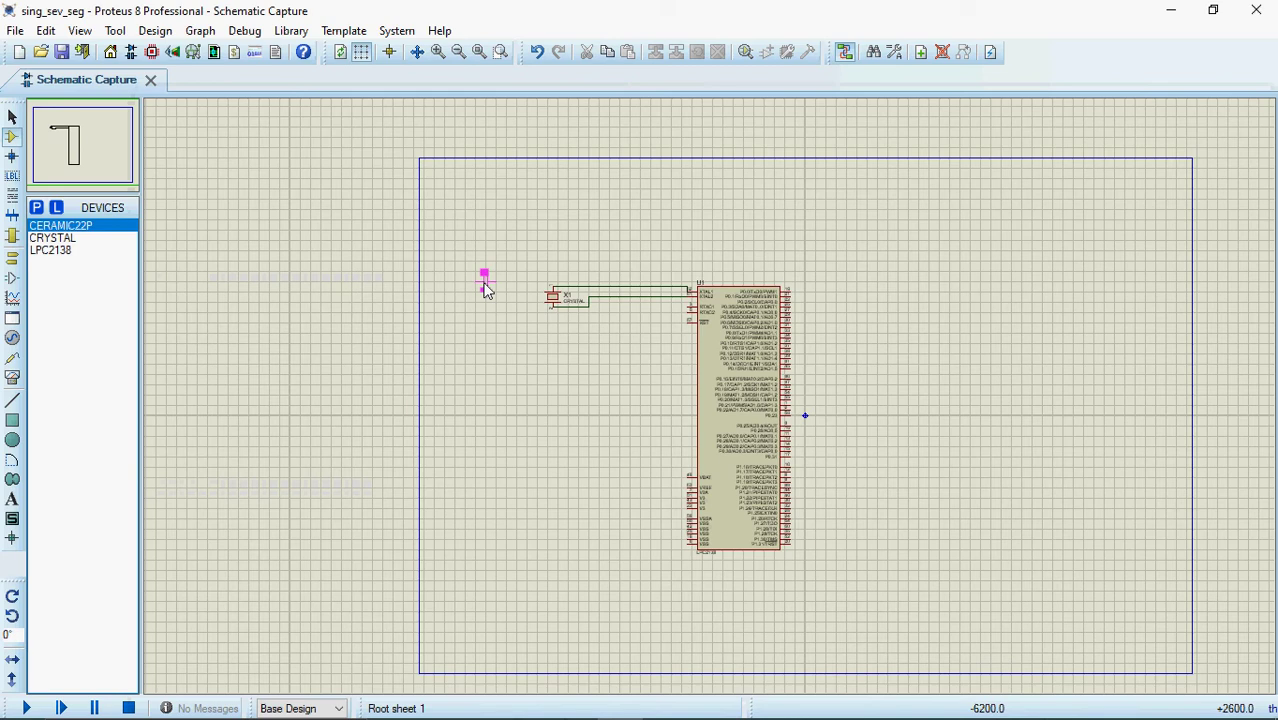
click(488, 315)
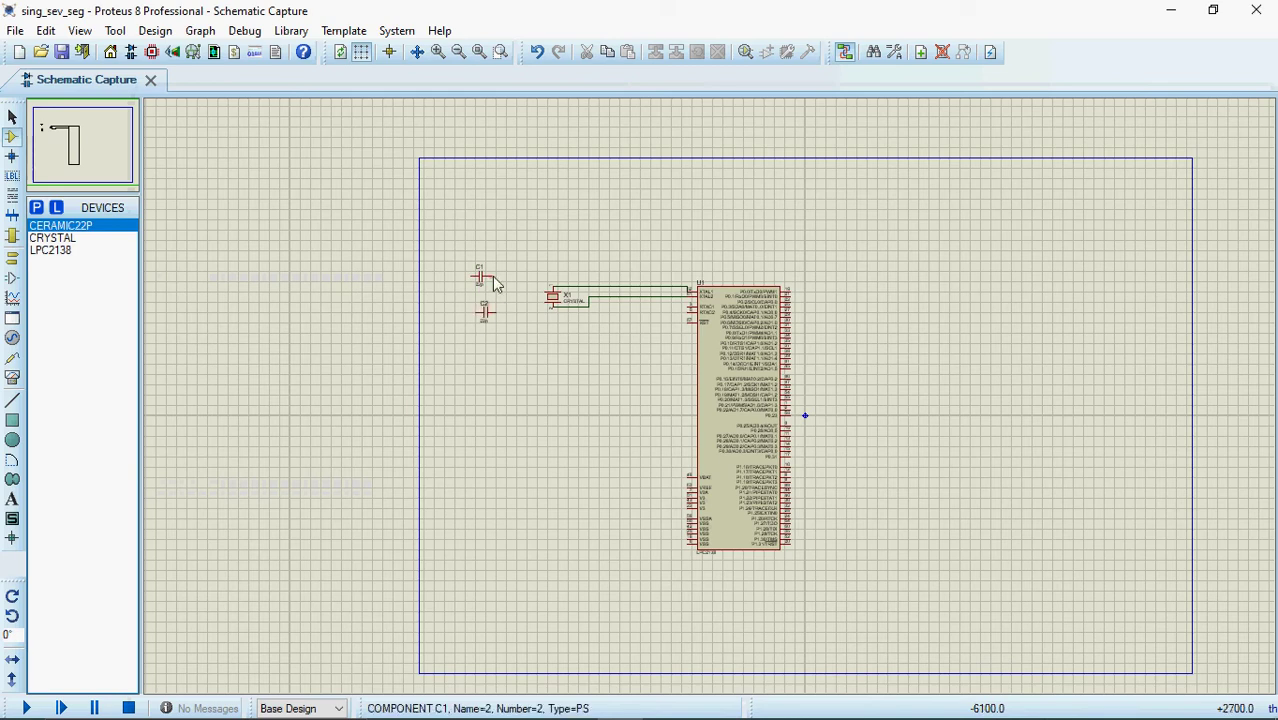
Wire C1 and C2 to the crystal's two pins and join their left pins together
click(494, 277)
click(549, 290)
click(551, 308)
click(491, 312)
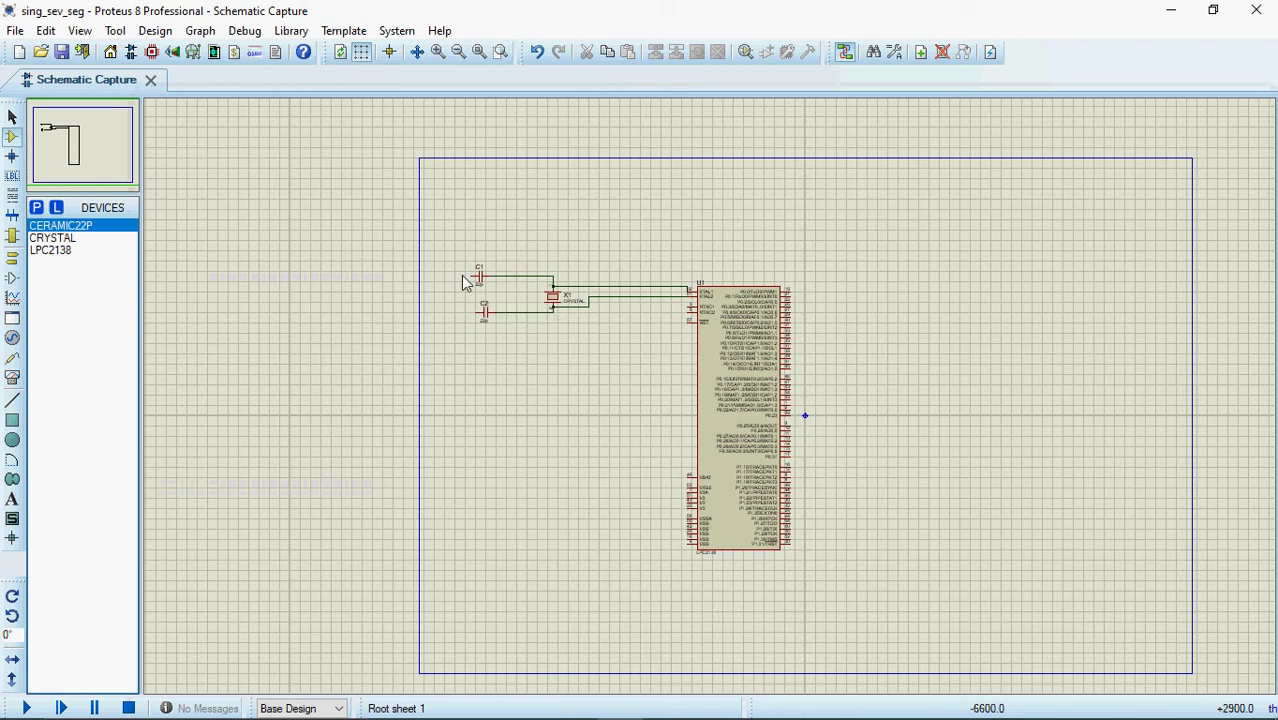
click(464, 277)
click(476, 312)
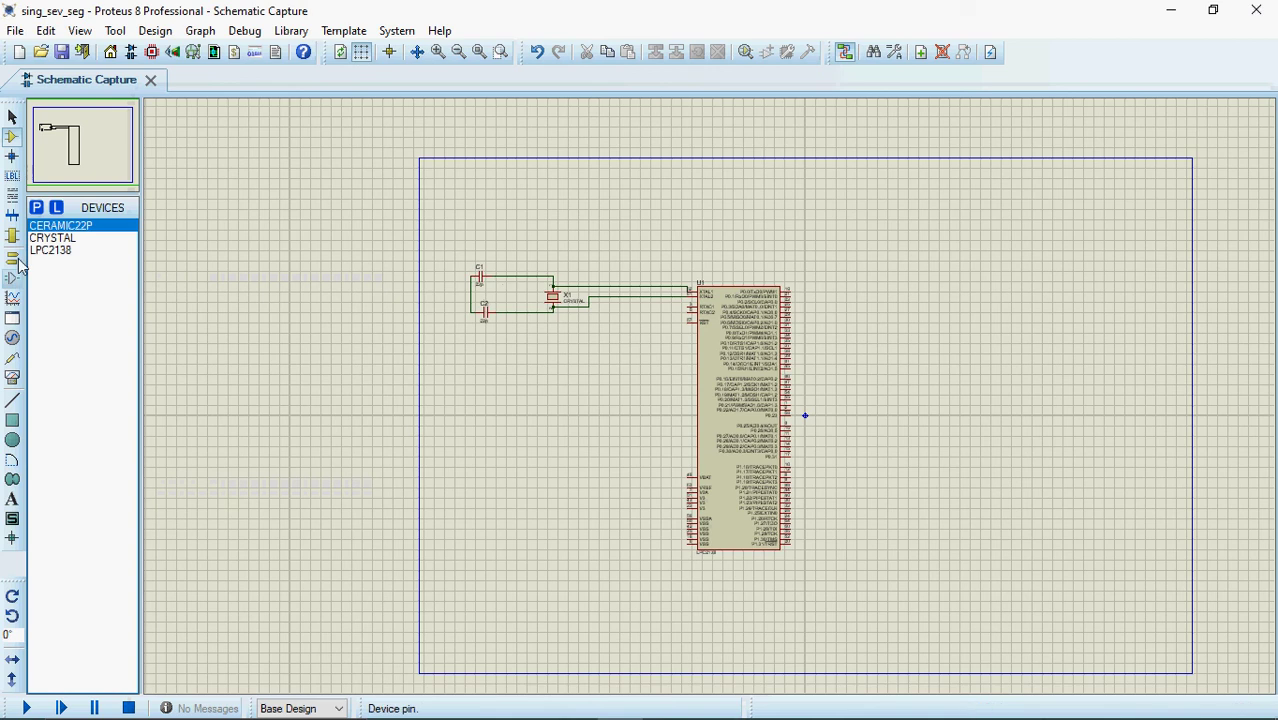
Add the CELL battery and place BAT1 below the crystal circuit
text(p)
text(c)
text(ell)
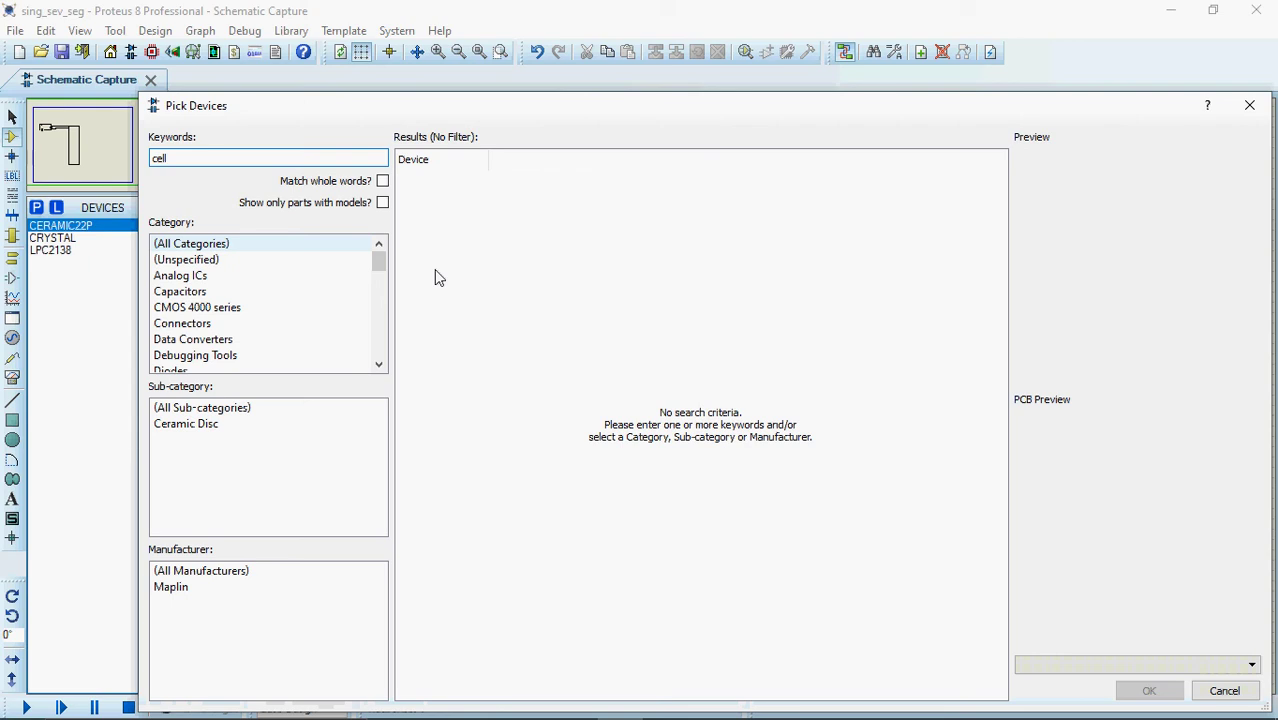
click(739, 686)
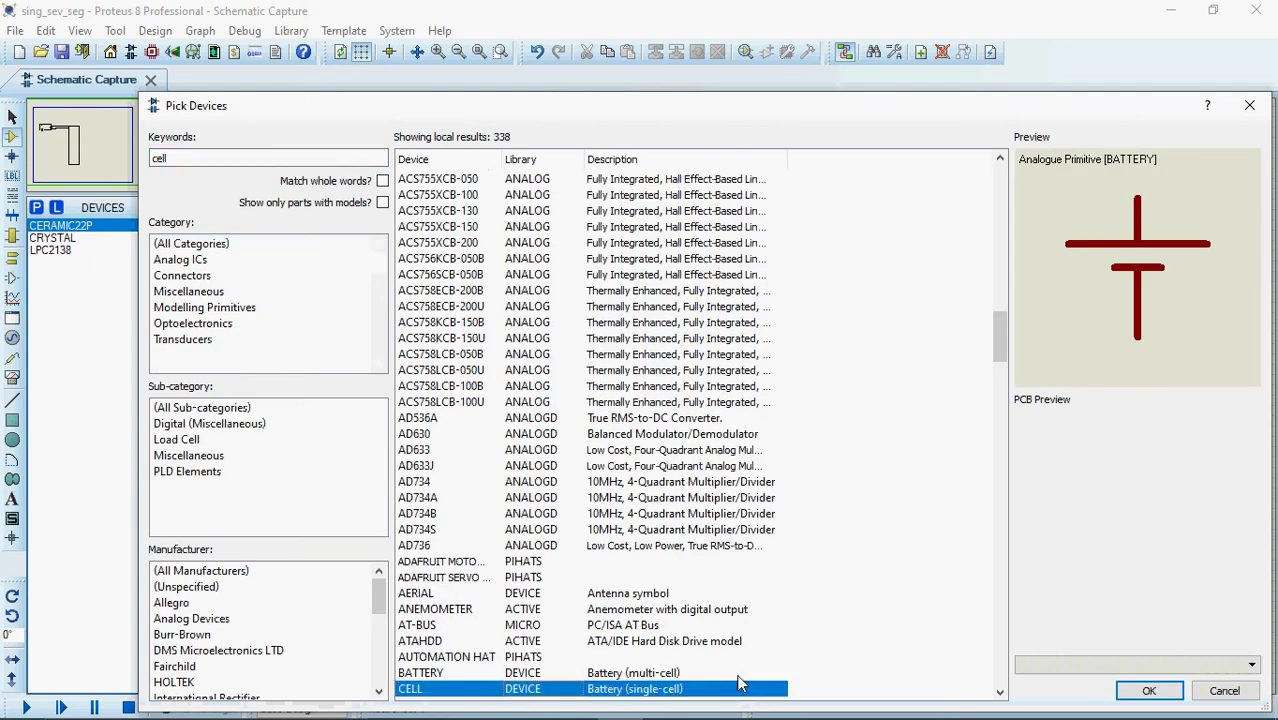
double_click(739, 686)
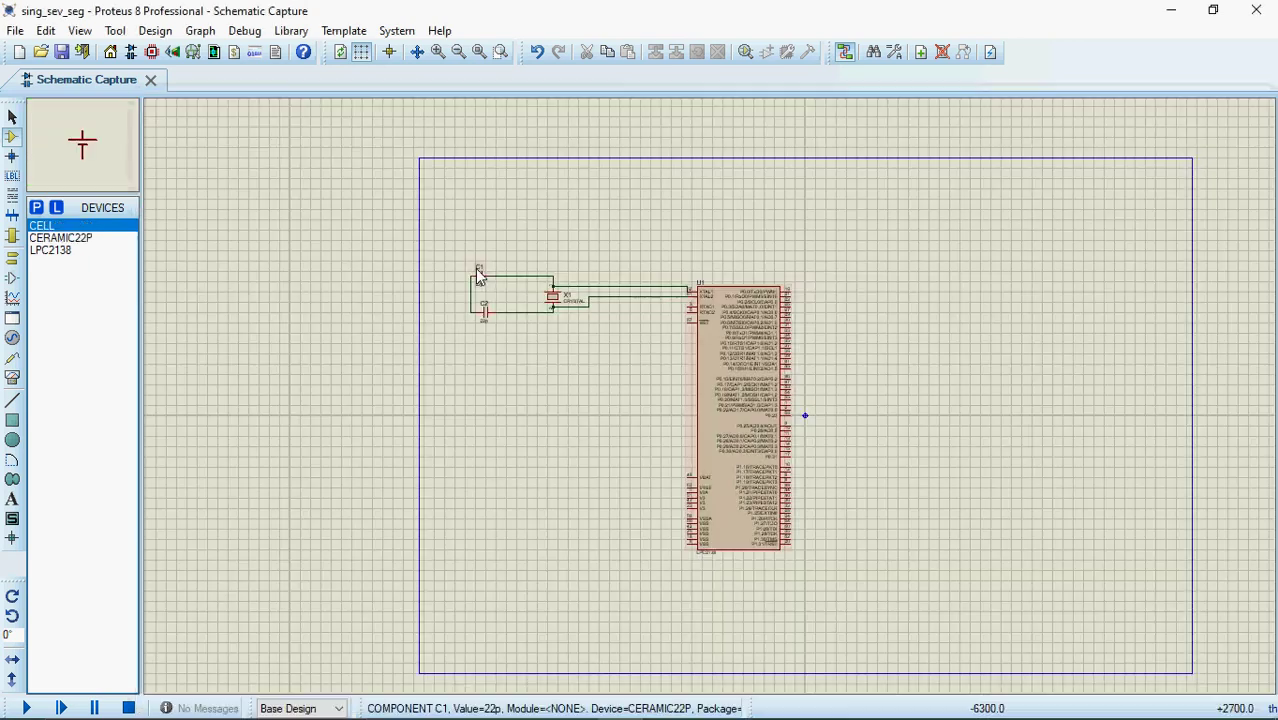
click(517, 522)
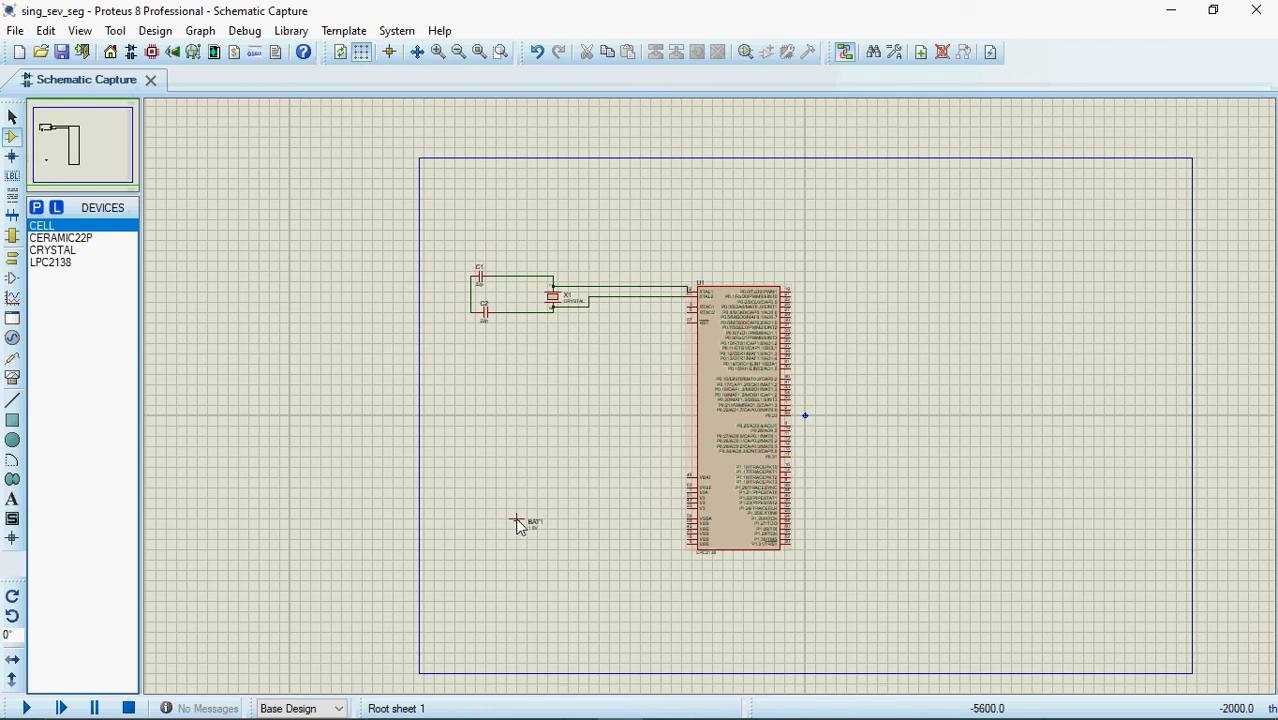
Change battery BAT1's value from 1.5V to 3.3V
double_click(529, 531)
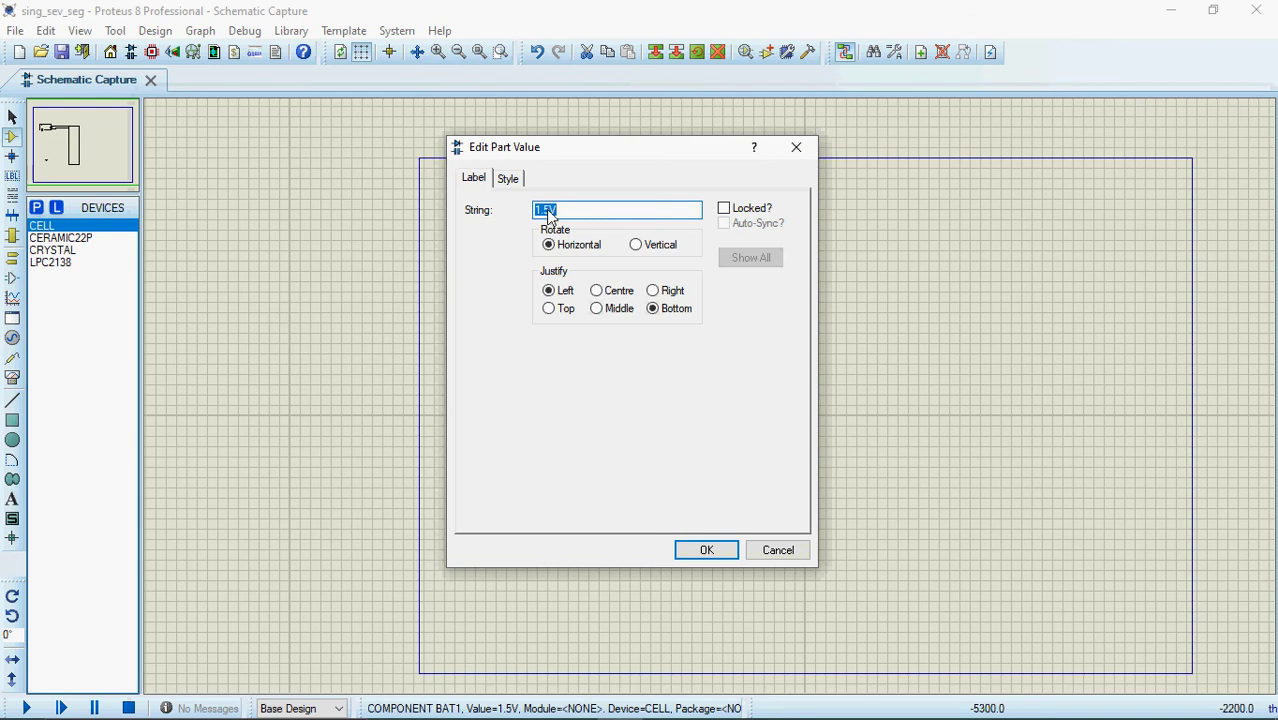
text(3)
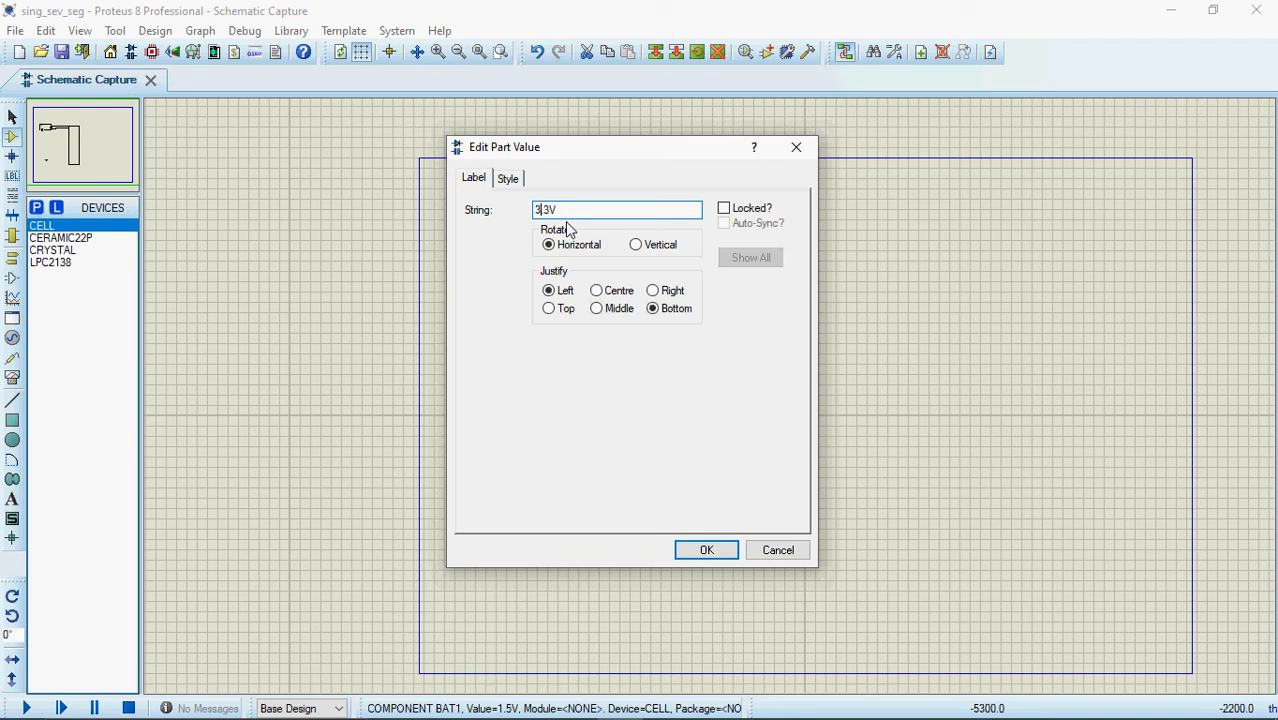
key(Return)
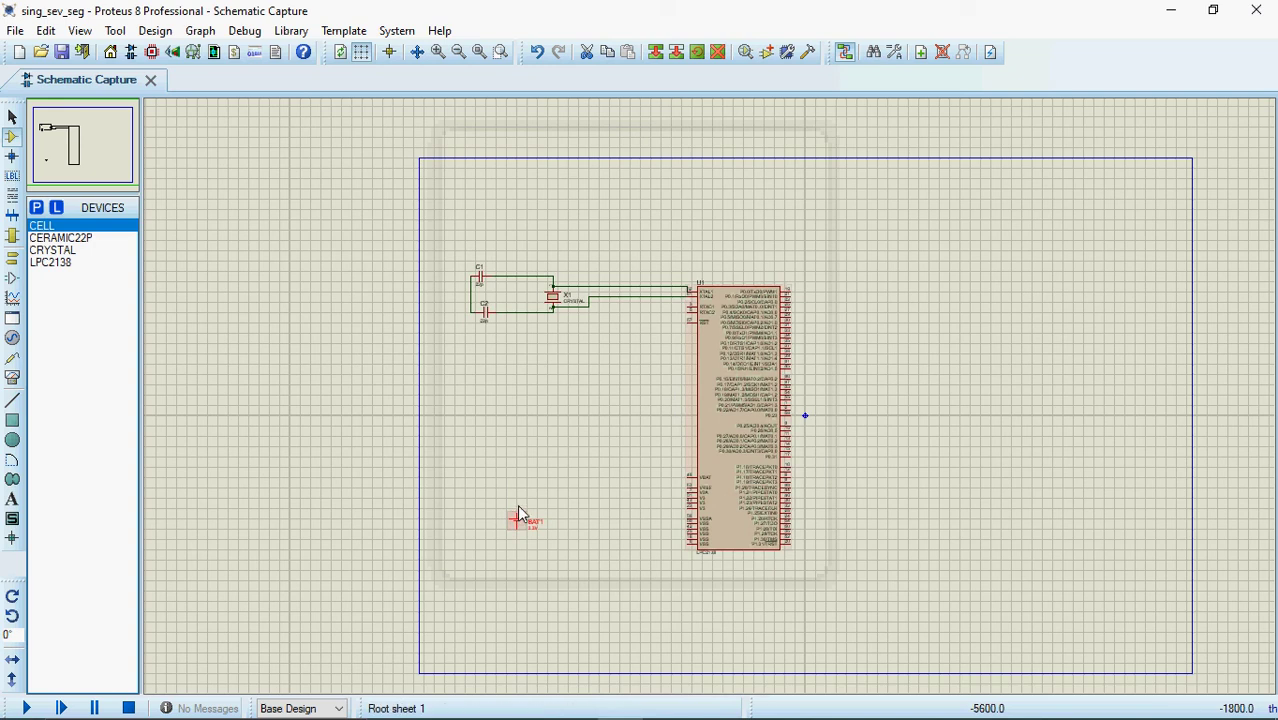
Wire U1's VBAT and VSS pins to BAT1 and tie the capacitors' common node to VSS
click(690, 480)
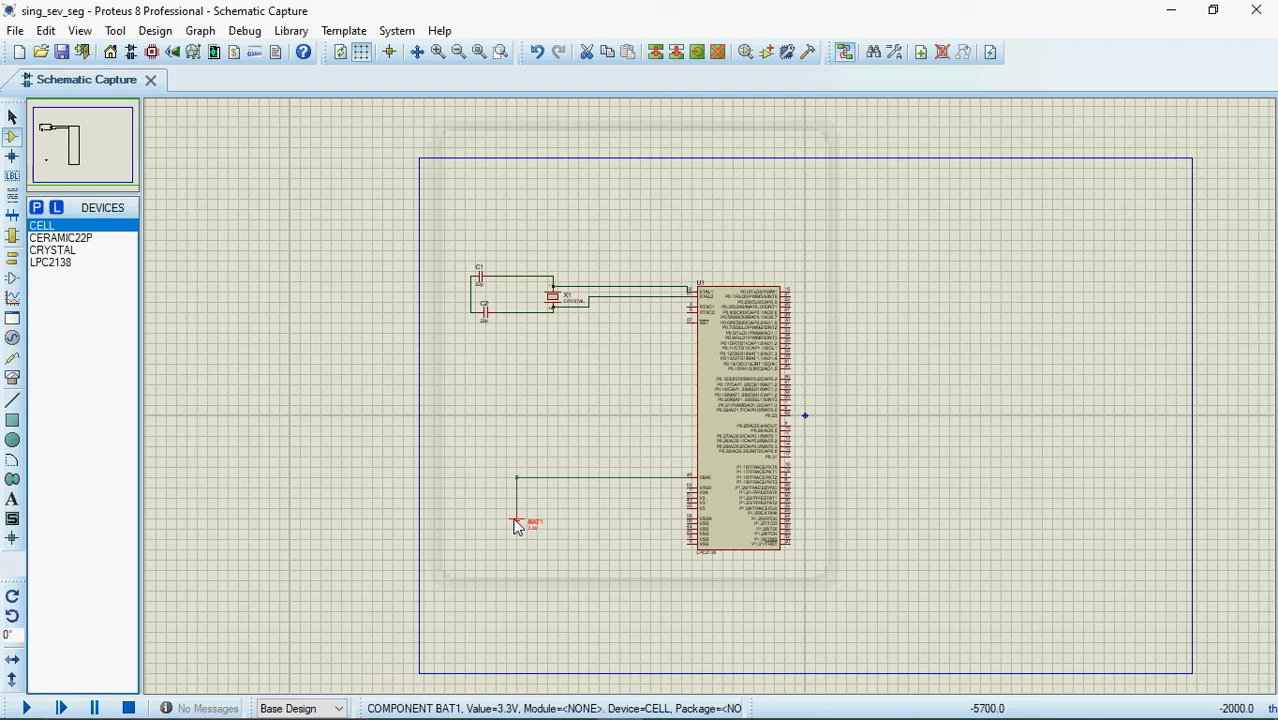
click(517, 520)
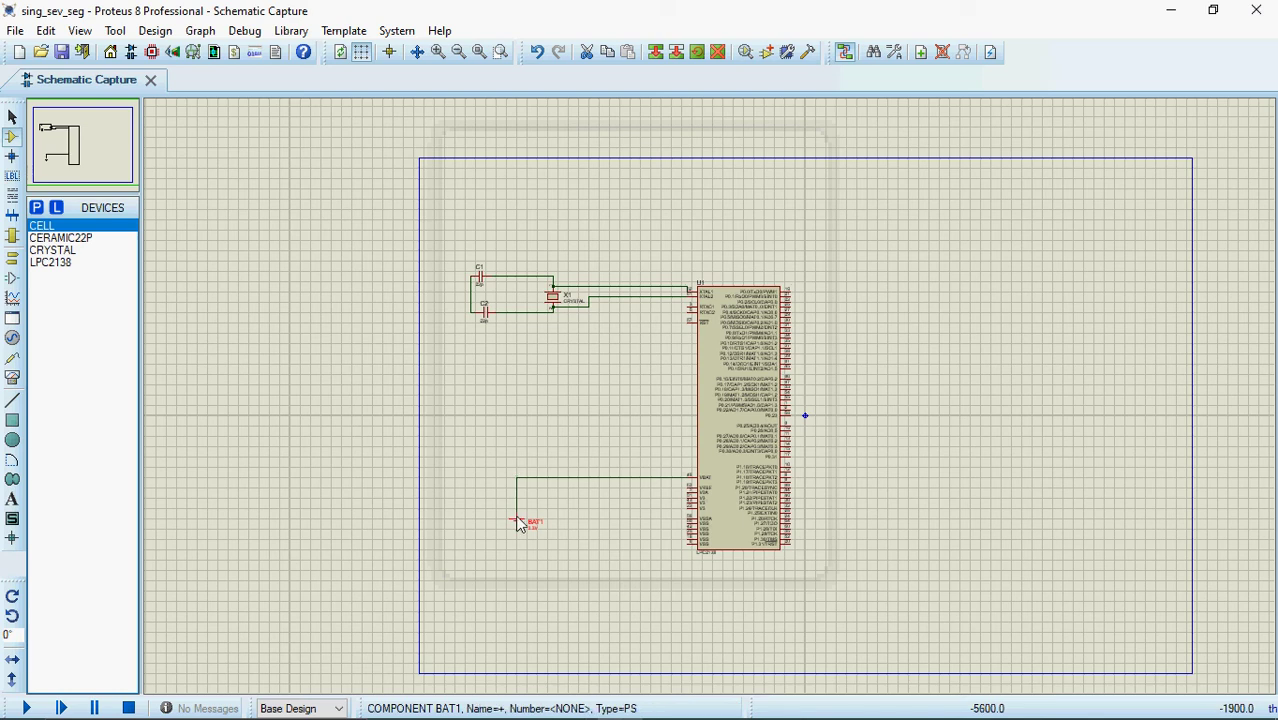
click(702, 543)
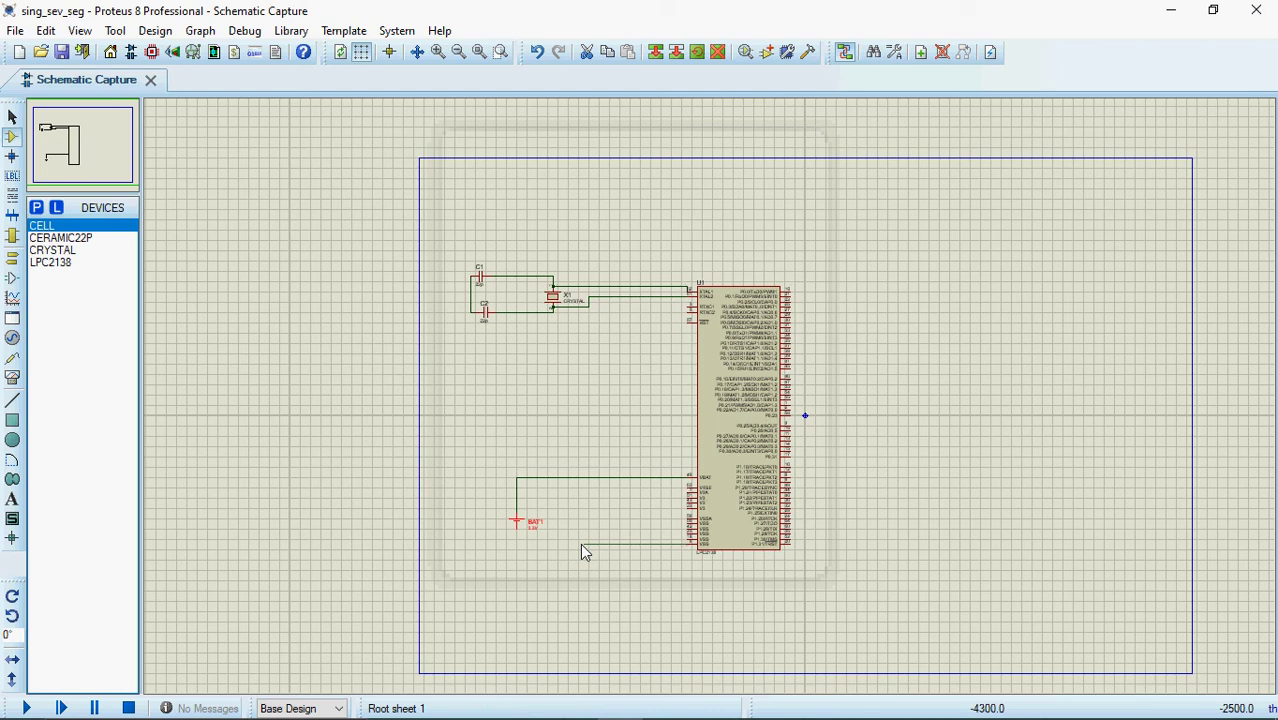
click(516, 529)
click(563, 549)
click(472, 303)
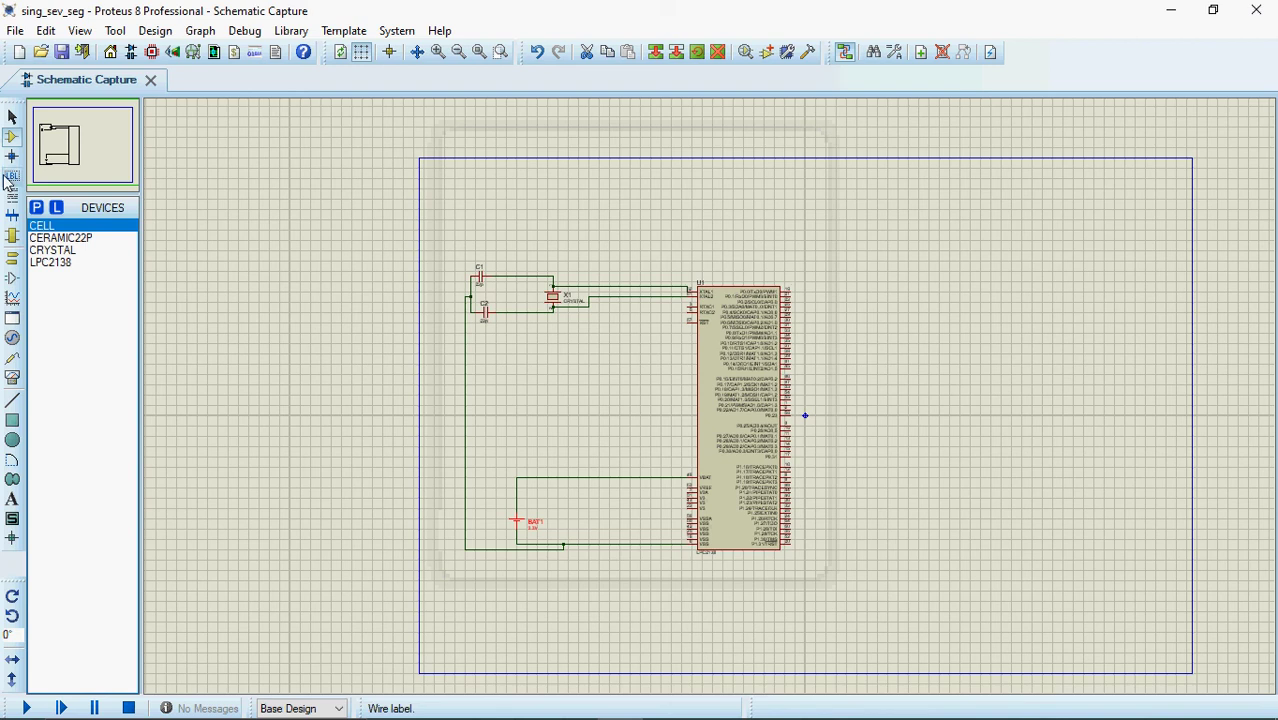
drag(908, 616, 435, 255)
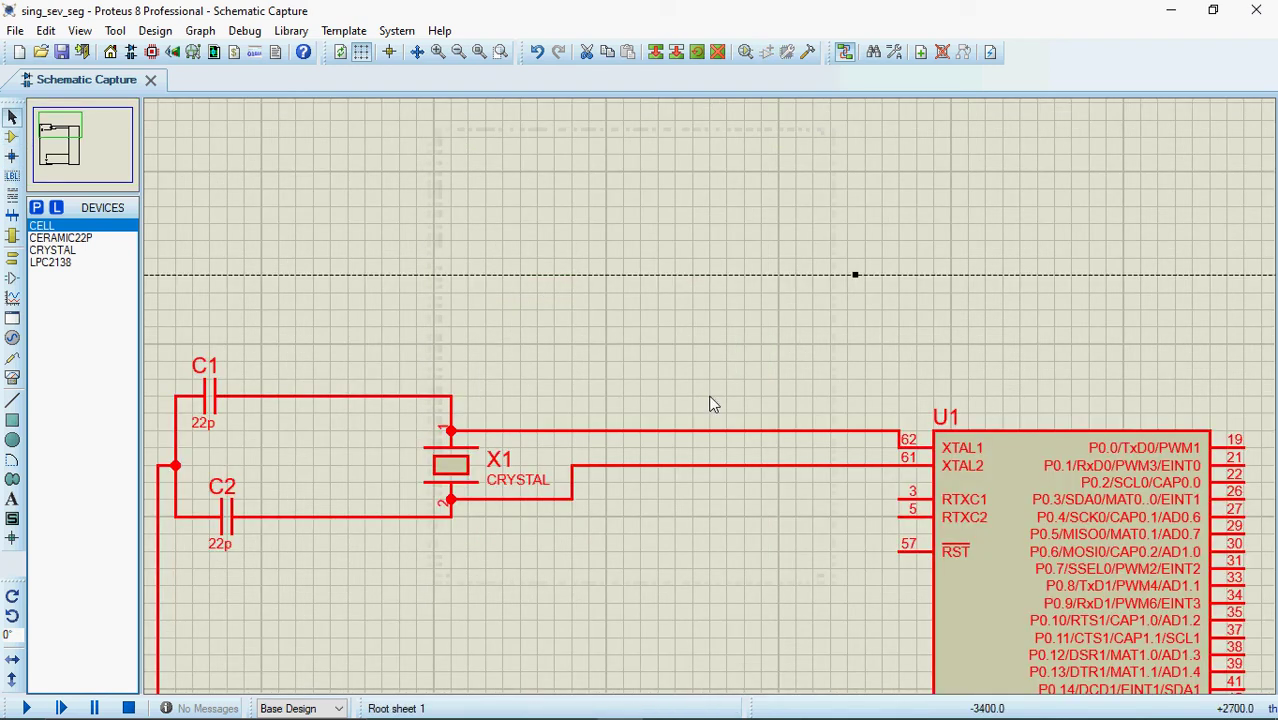
scroll(710, 404, down, 2)
scroll(710, 404, up, 1)
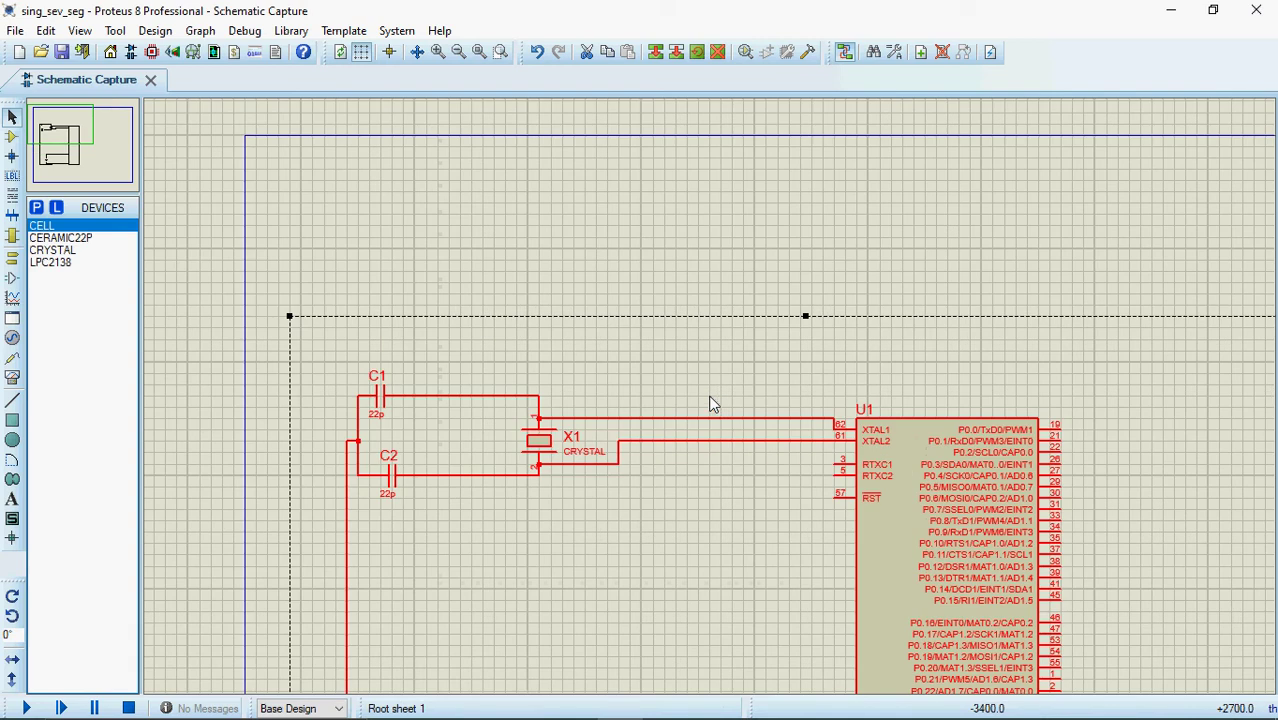
click(63, 145)
click(64, 153)
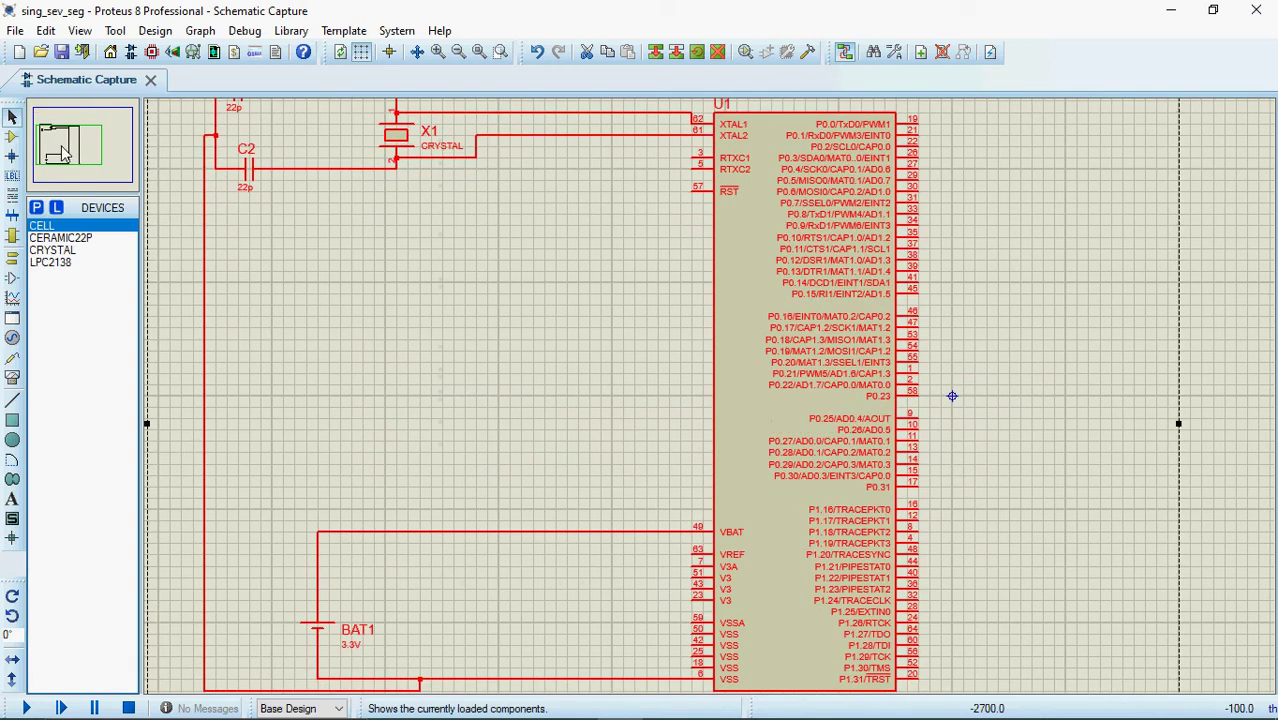
click(58, 153)
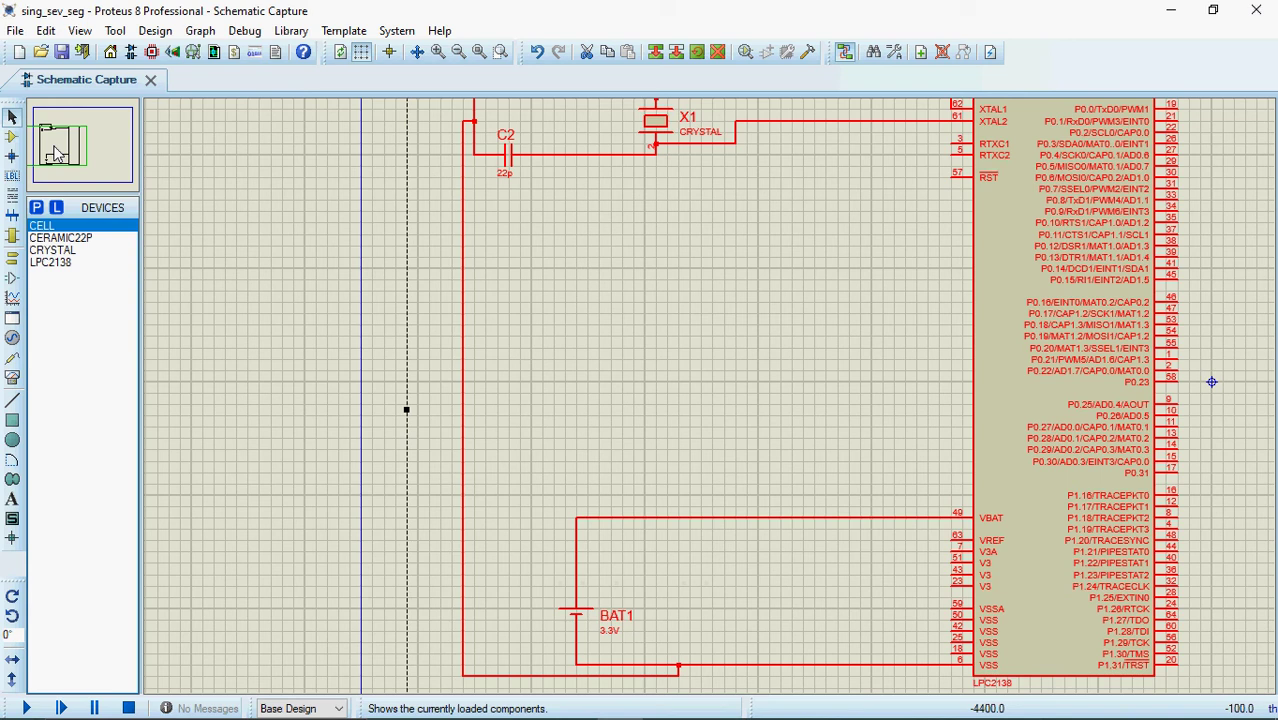
click(67, 152)
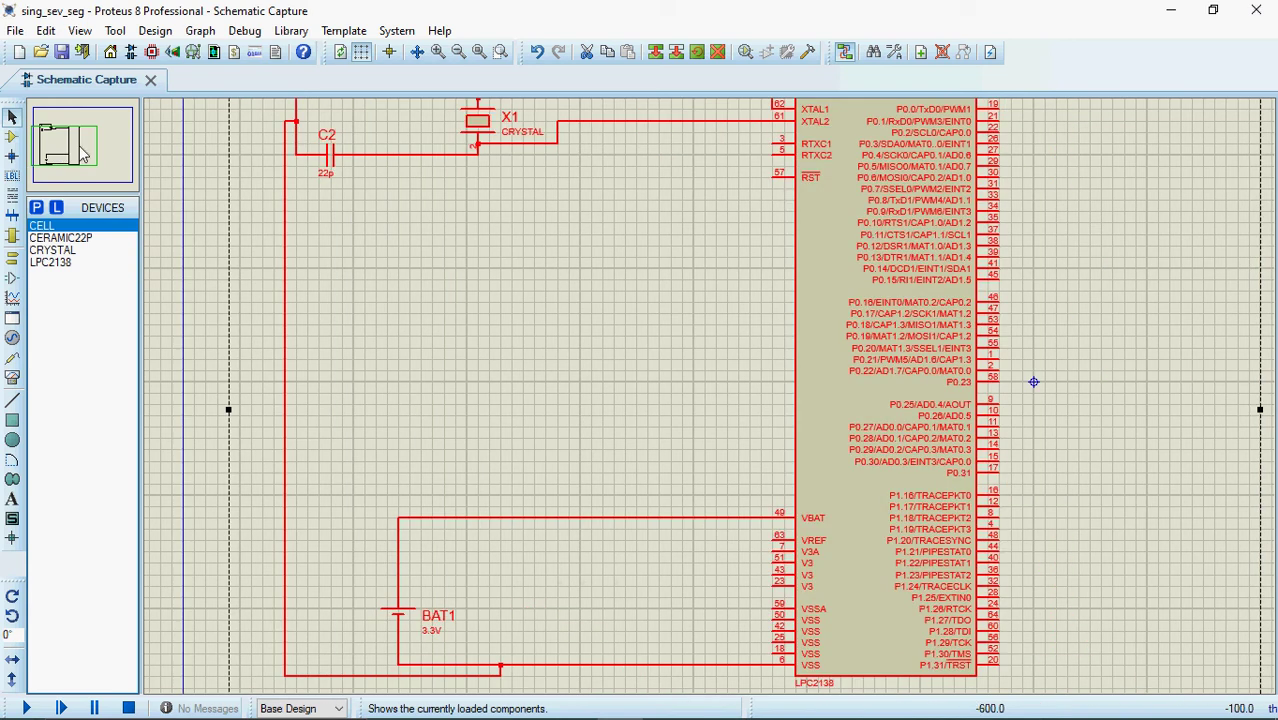
click(84, 150)
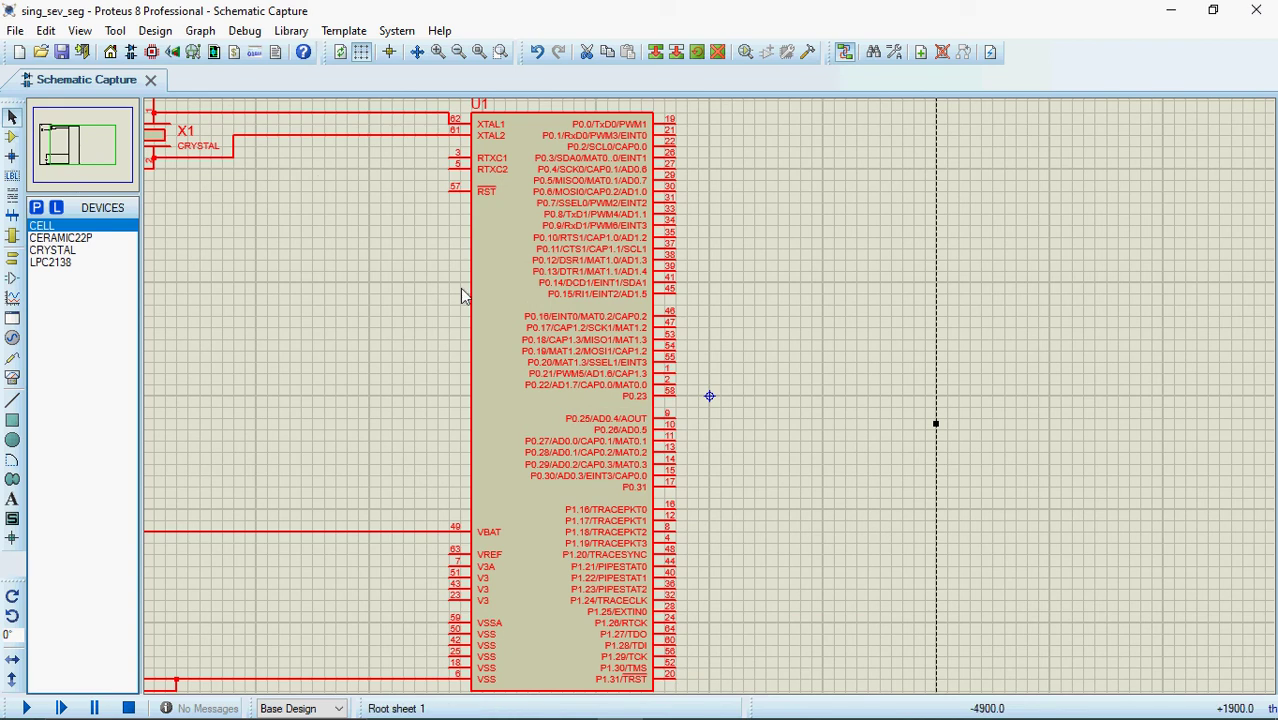
click(398, 330)
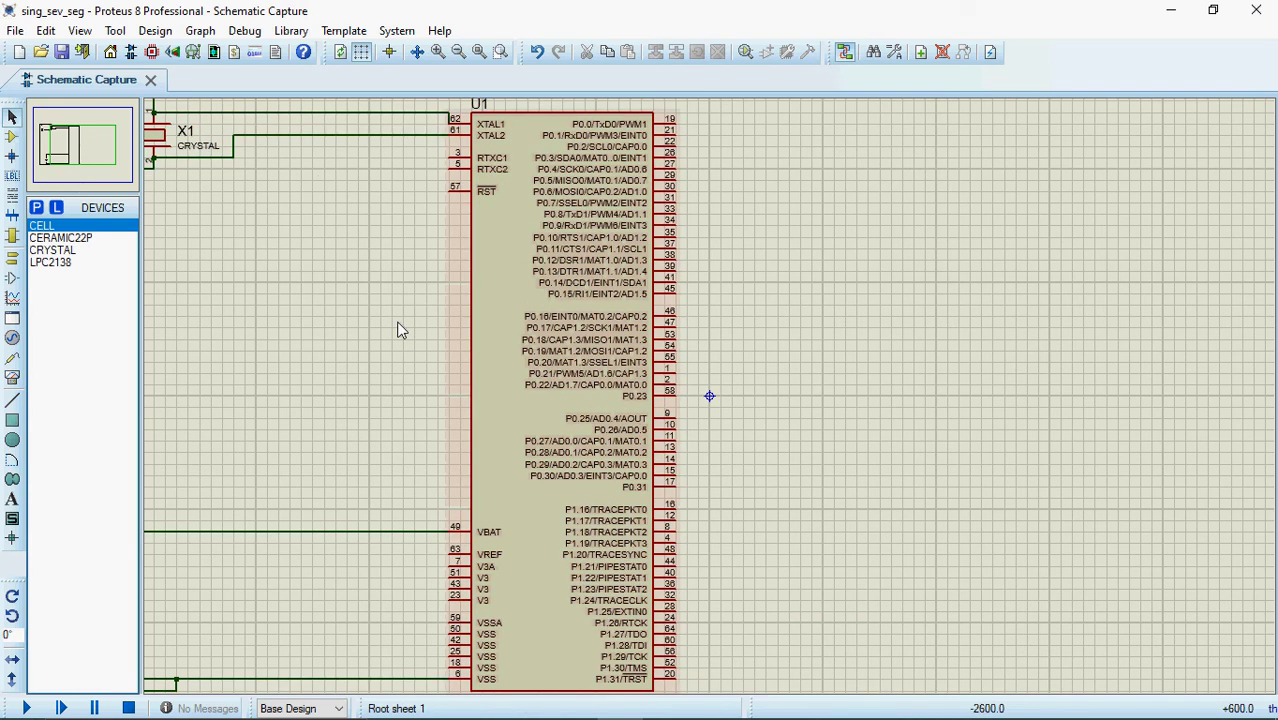
Add a 74HC595 shift register and place it as U2 right of the LPC2138
click(44, 212)
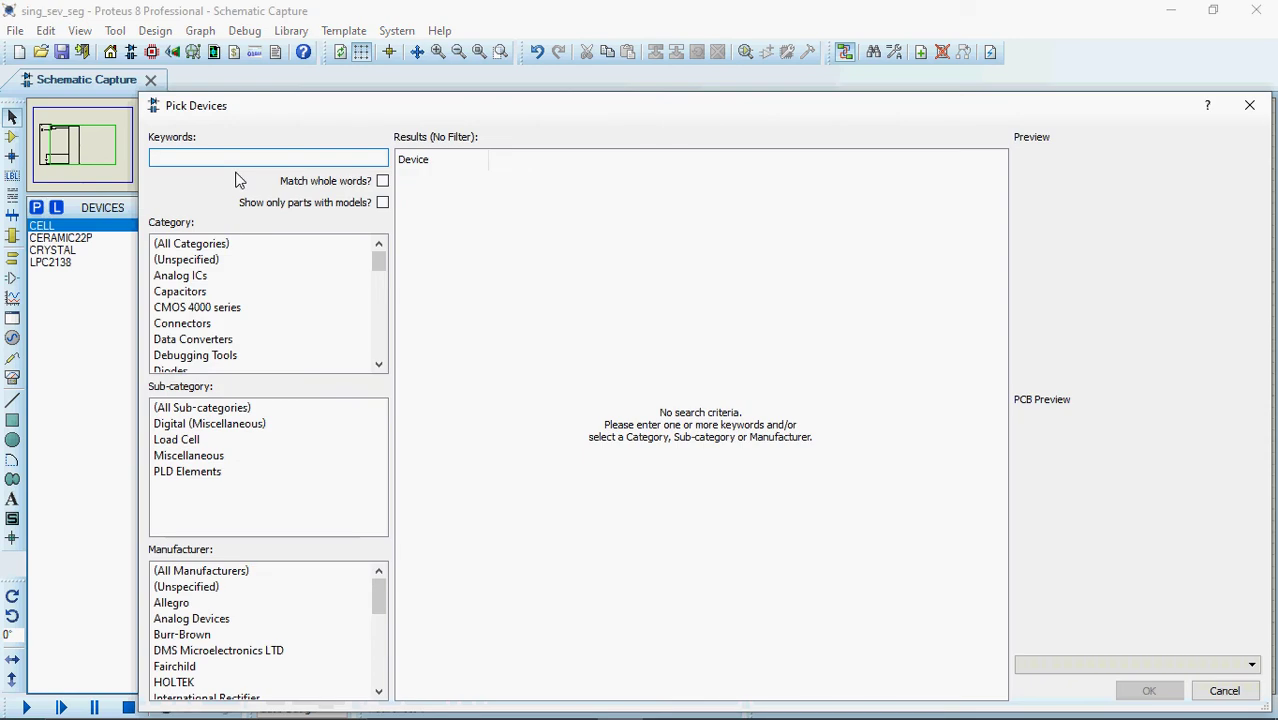
text(7)
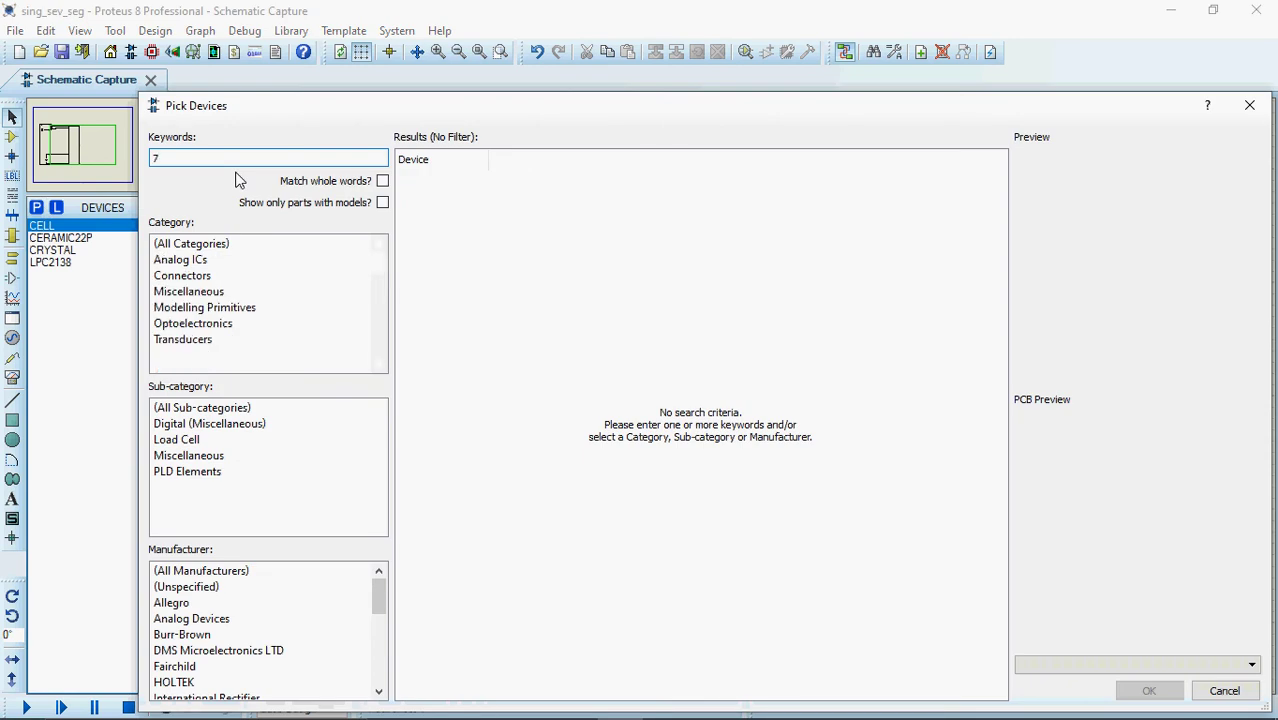
text(4hc4)
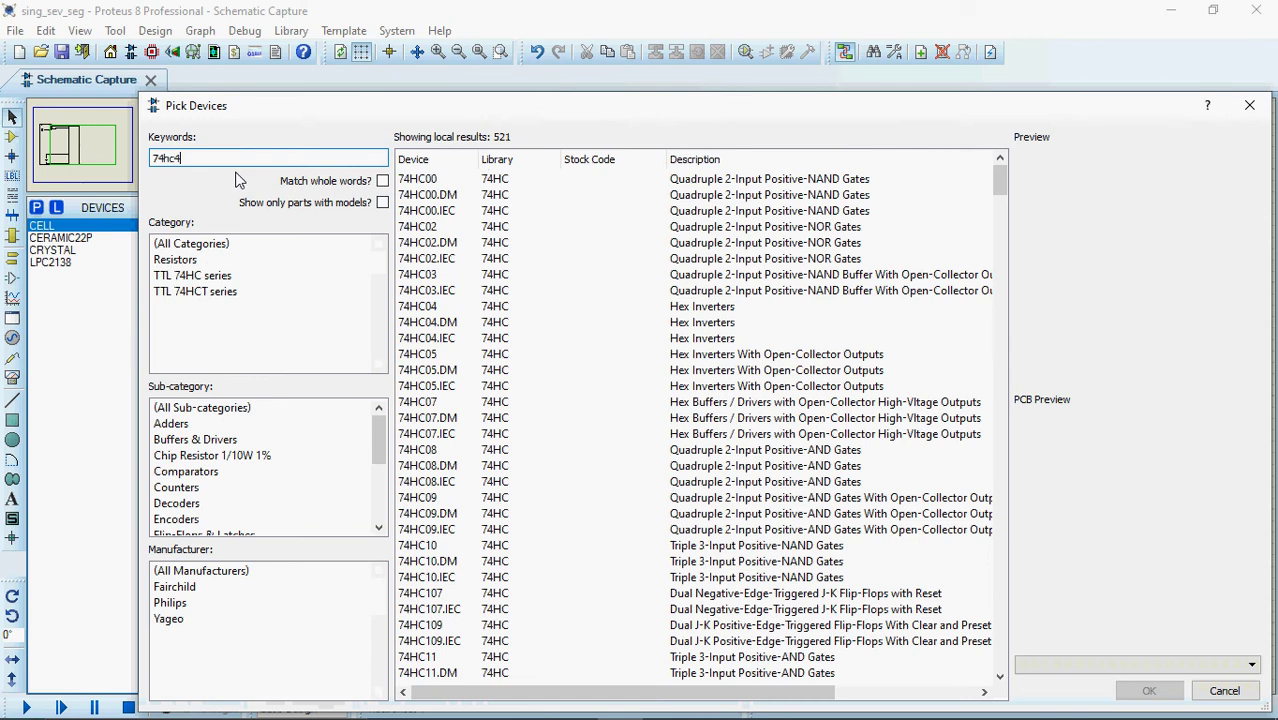
key(BackSpace)
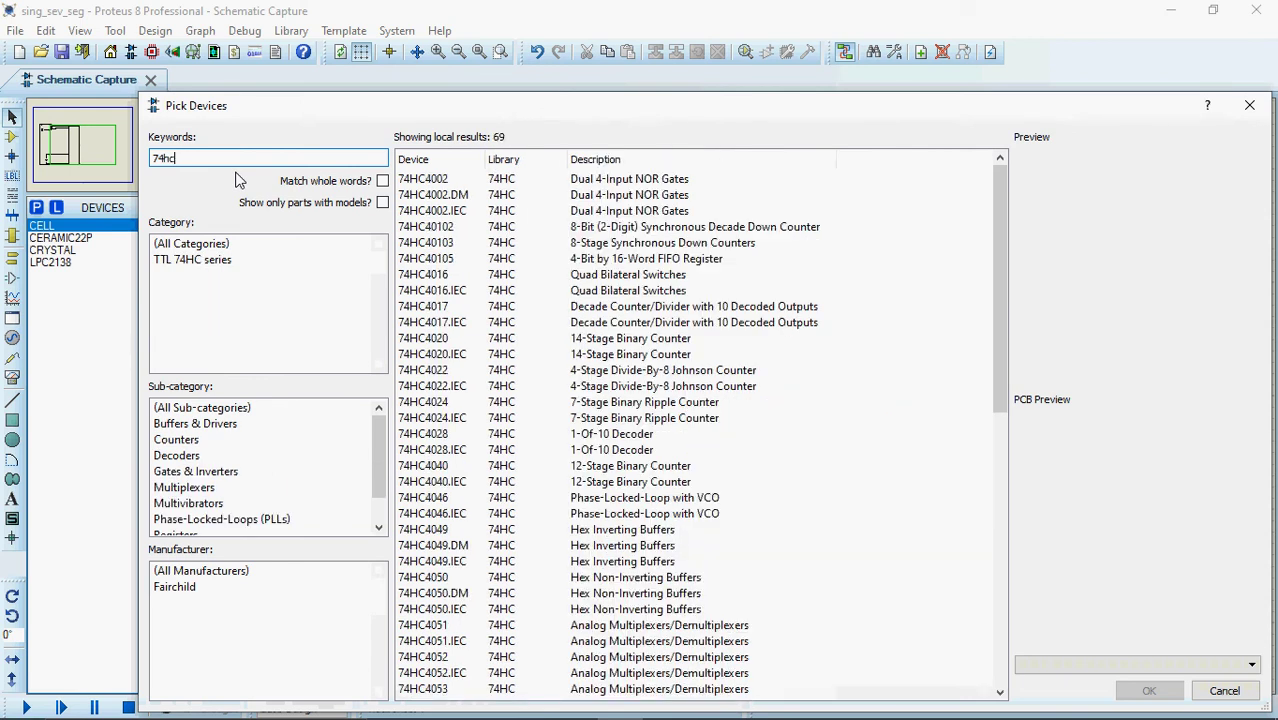
text(595)
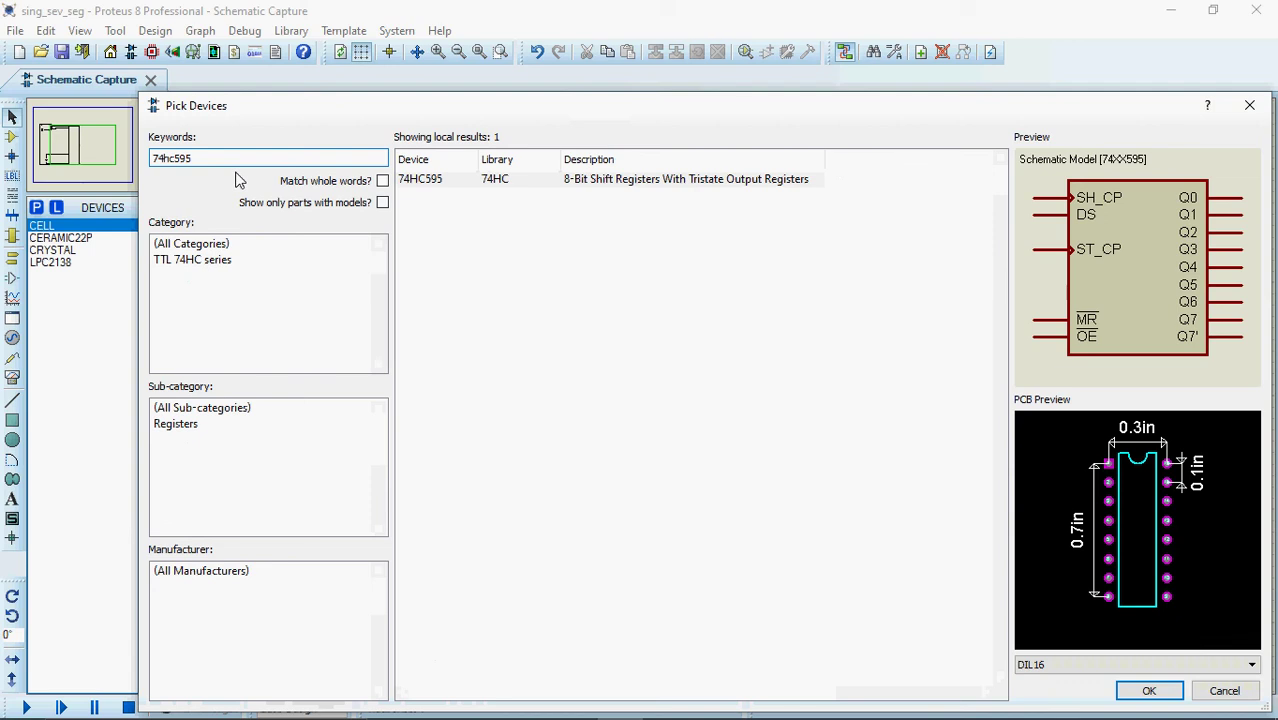
click(621, 182)
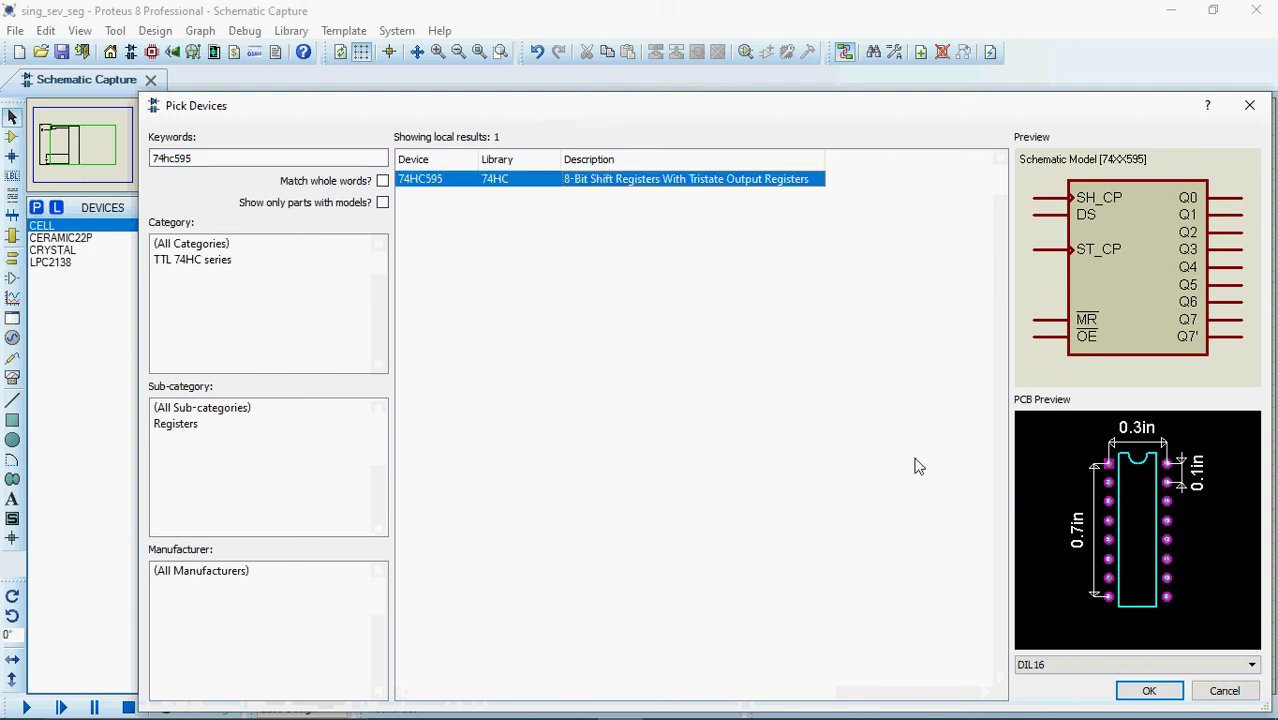
click(1147, 691)
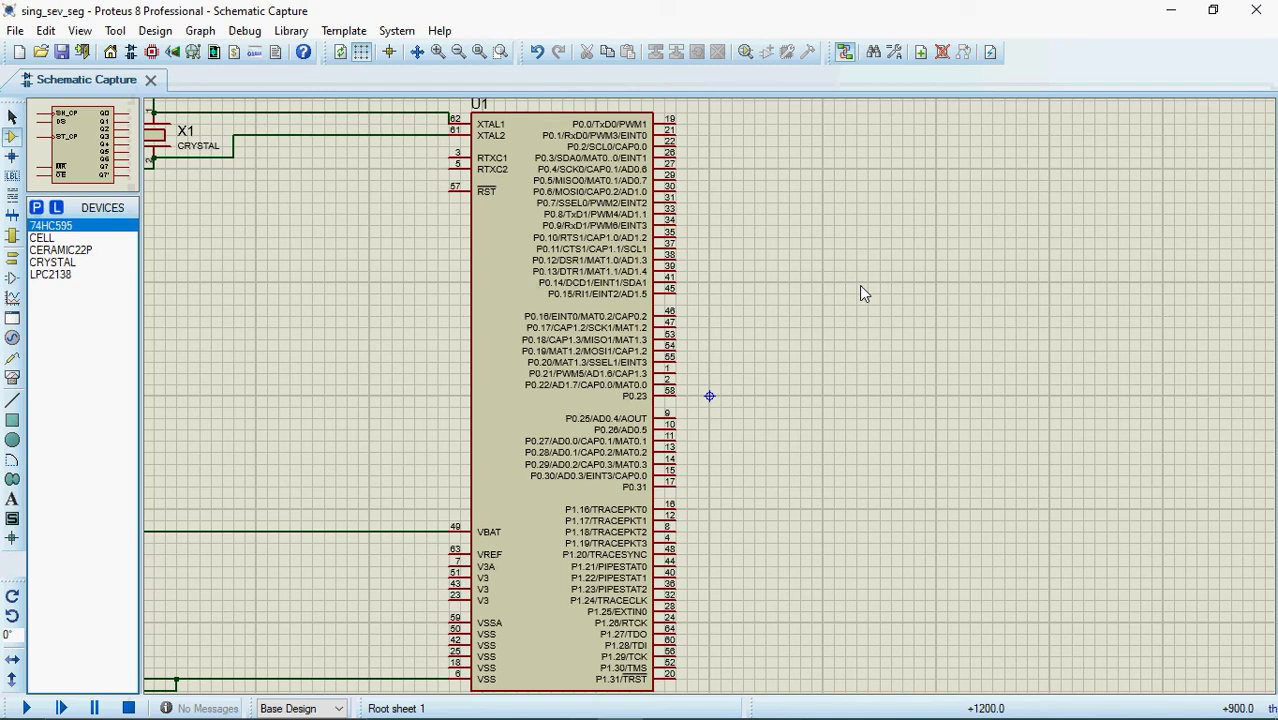
click(946, 370)
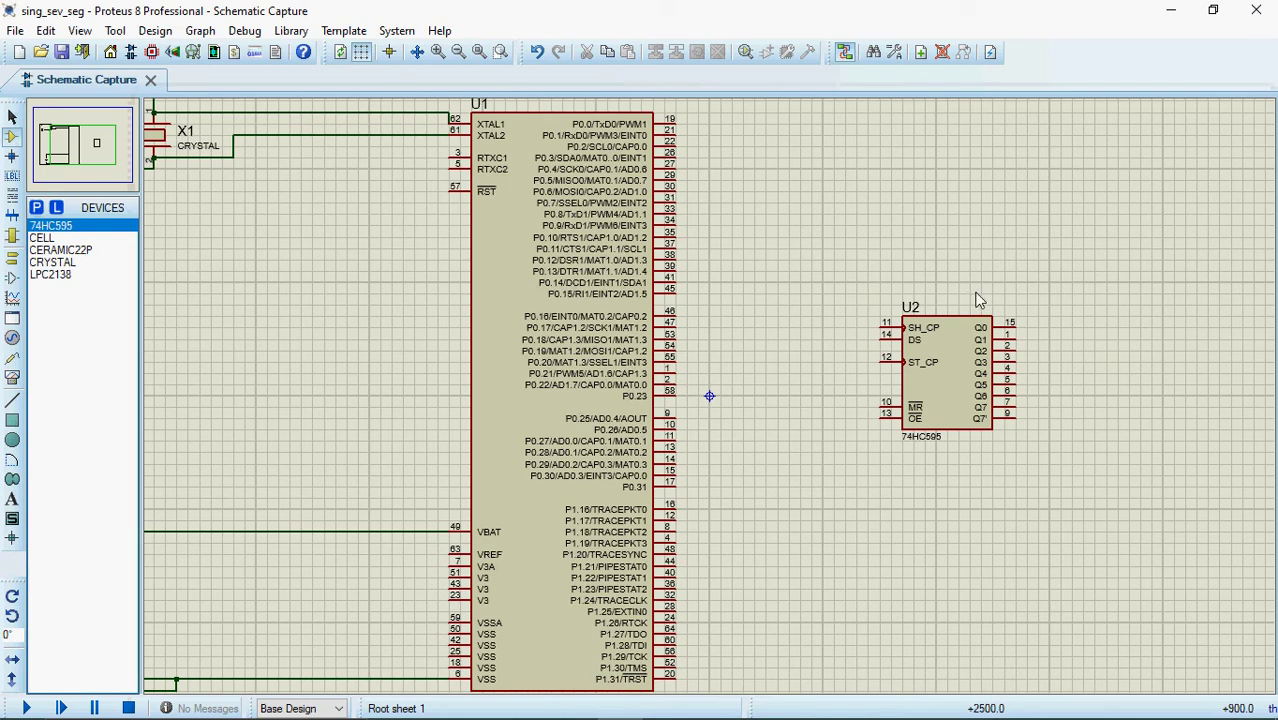
Rotate U2 anti-clockwise so Q0–Q7 face up, and nudge it slightly right
drag(1026, 259, 833, 475)
right_click(976, 372)
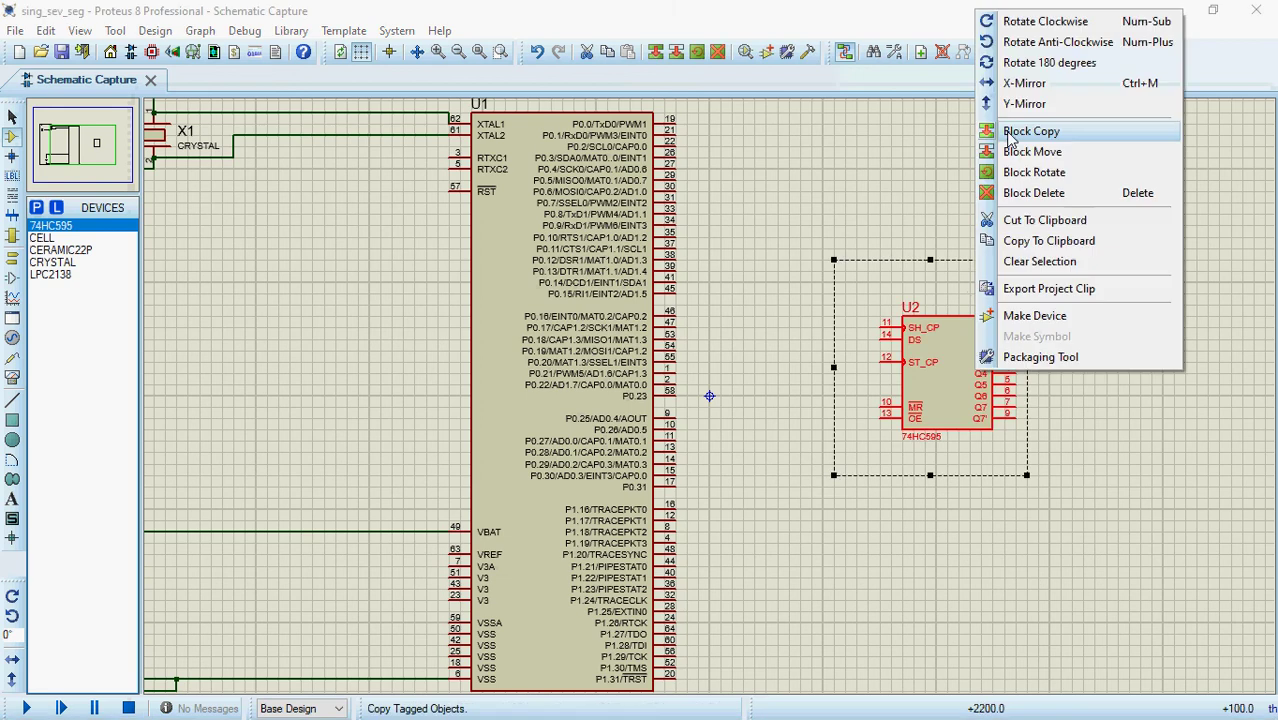
click(1062, 42)
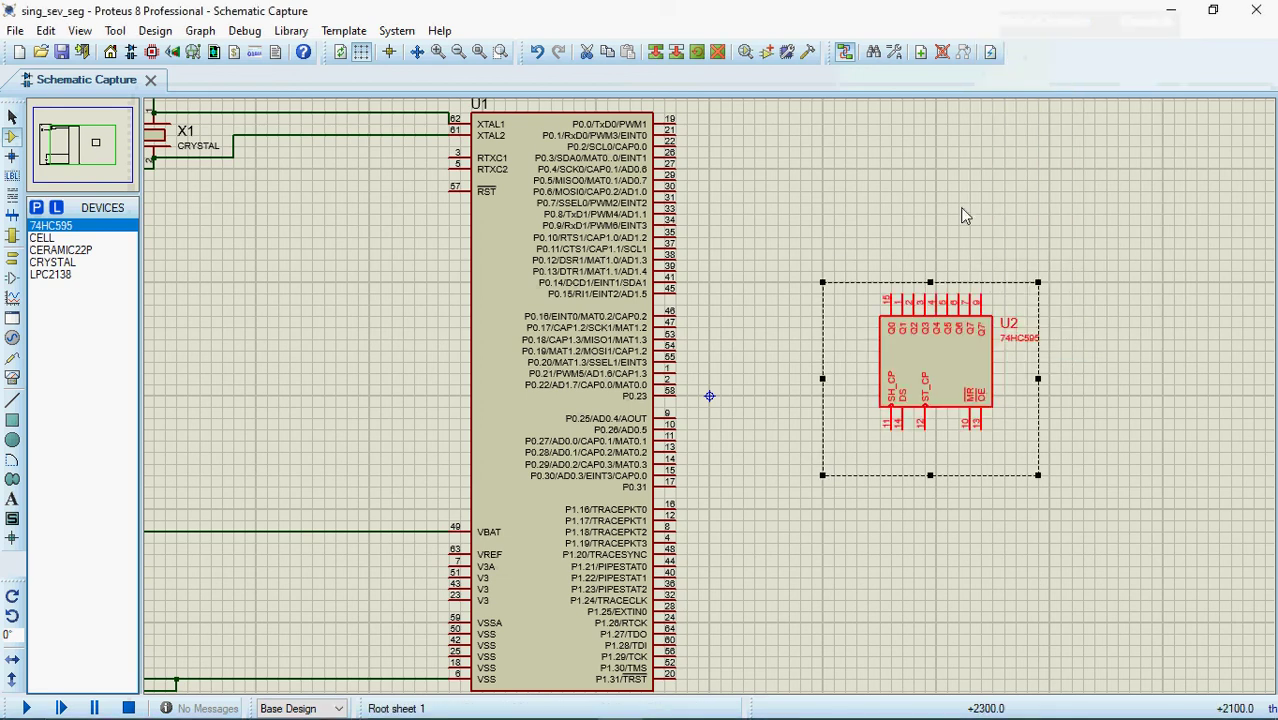
click(963, 215)
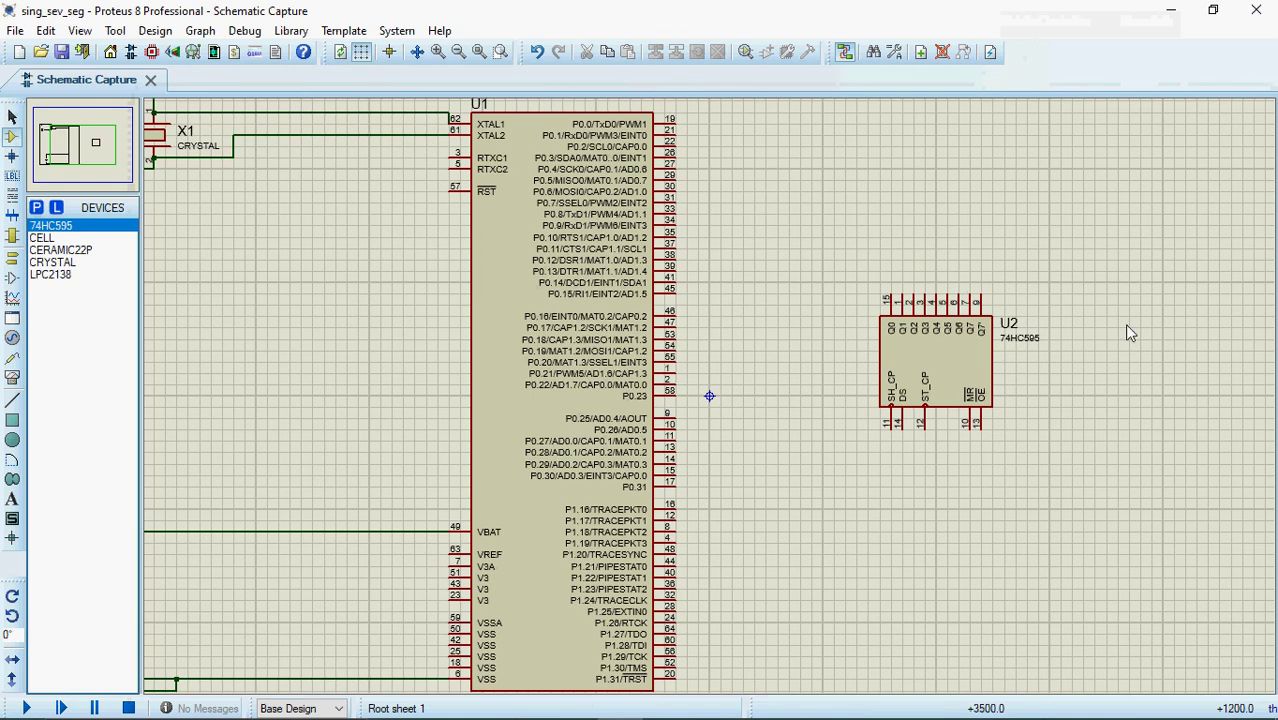
click(919, 312)
drag(919, 312, 975, 312)
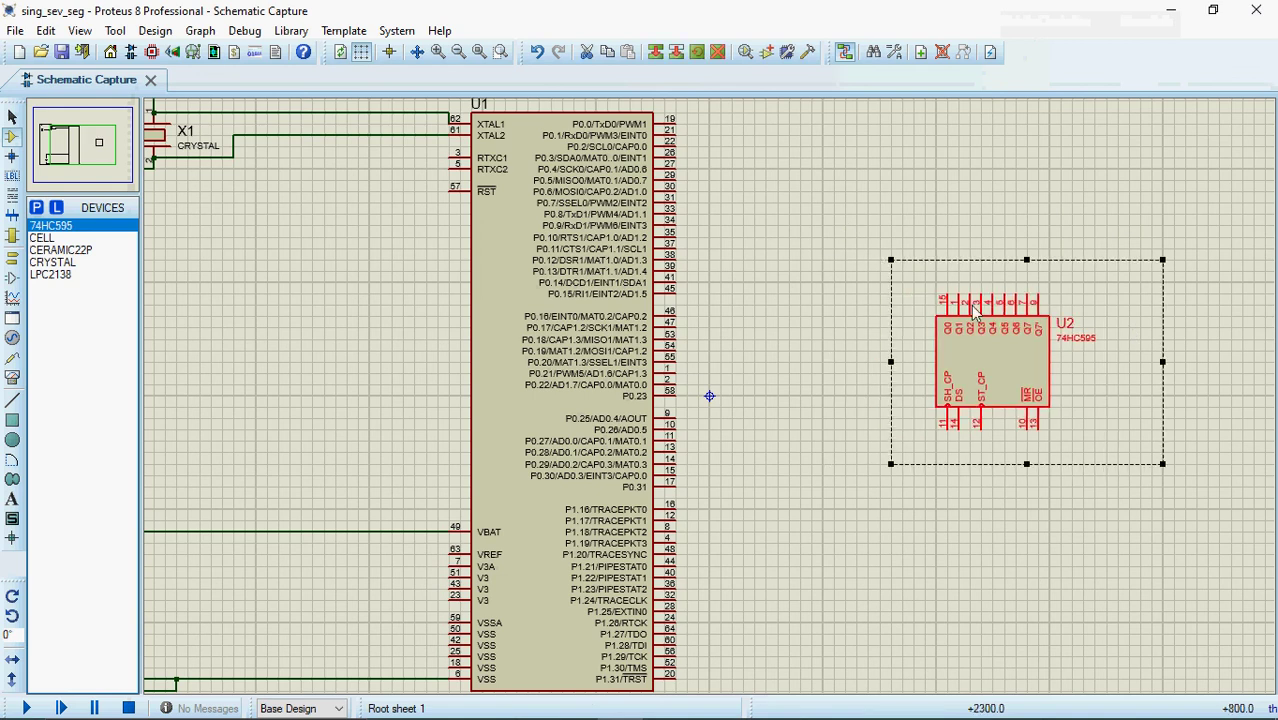
click(874, 289)
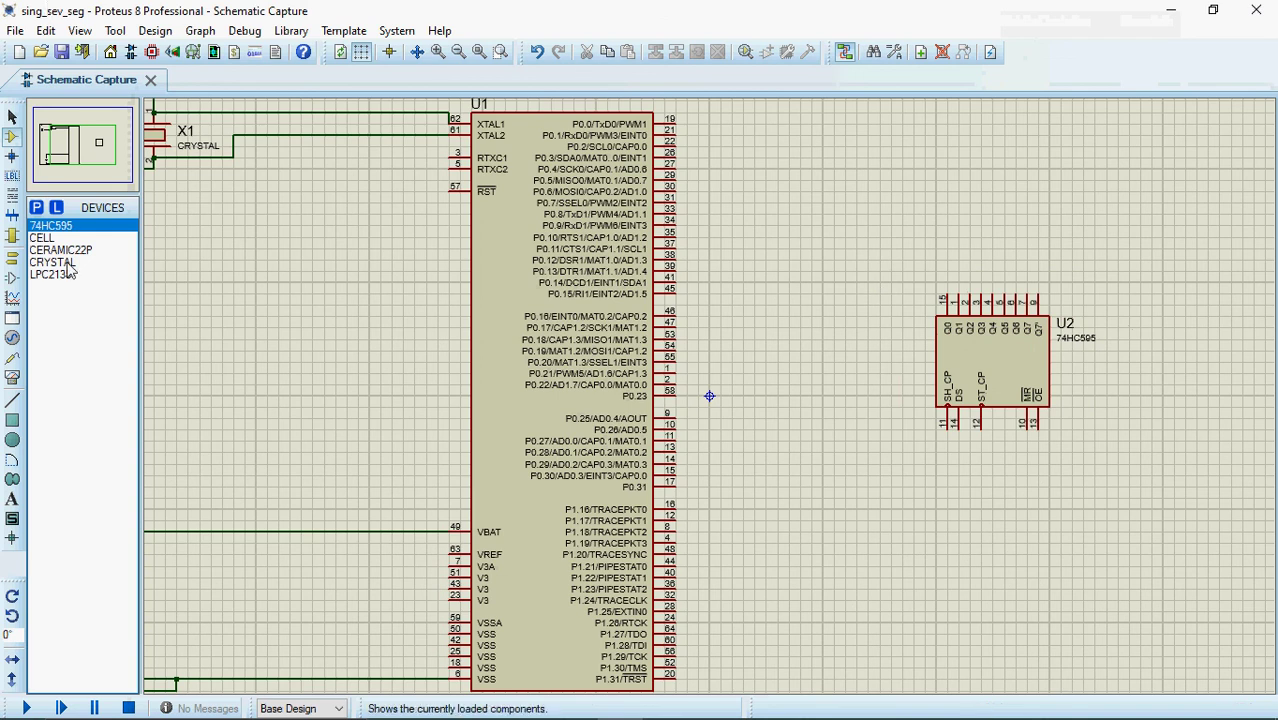
Search '7 seg' and add the green common-anode display 7SEG-COM-AN-GRN to the parts list
key(p)
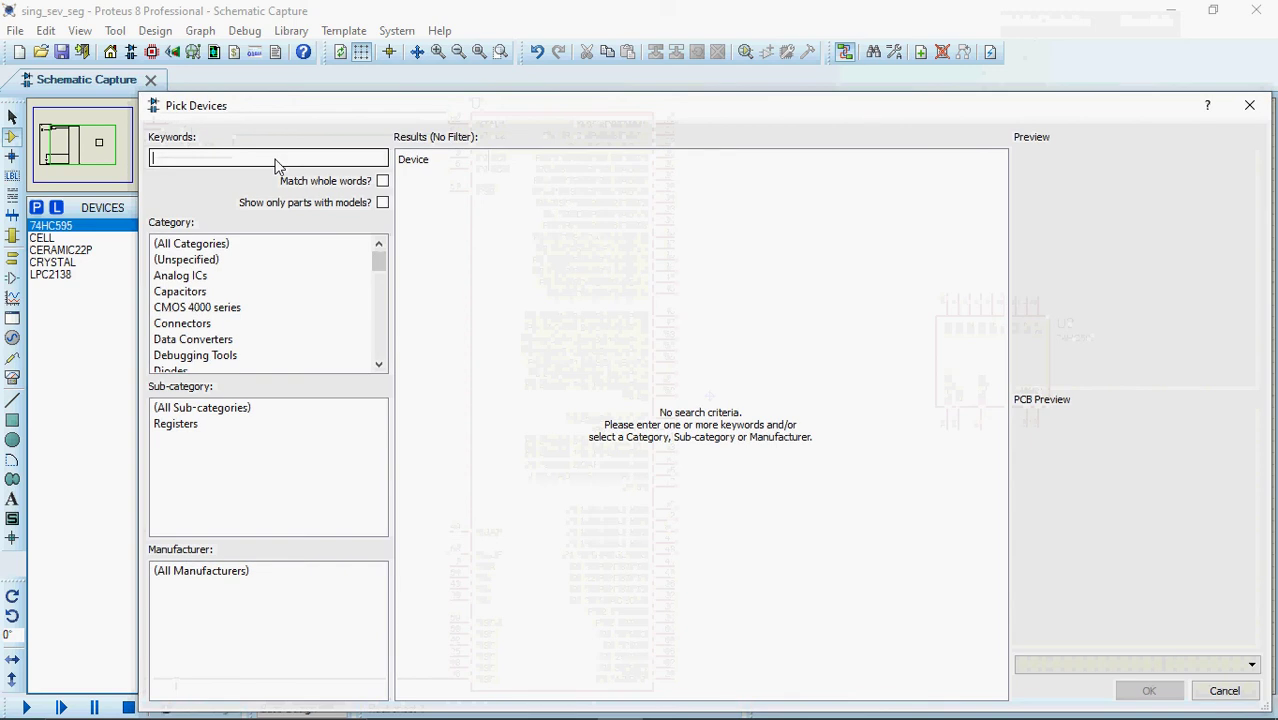
text(7 seg)
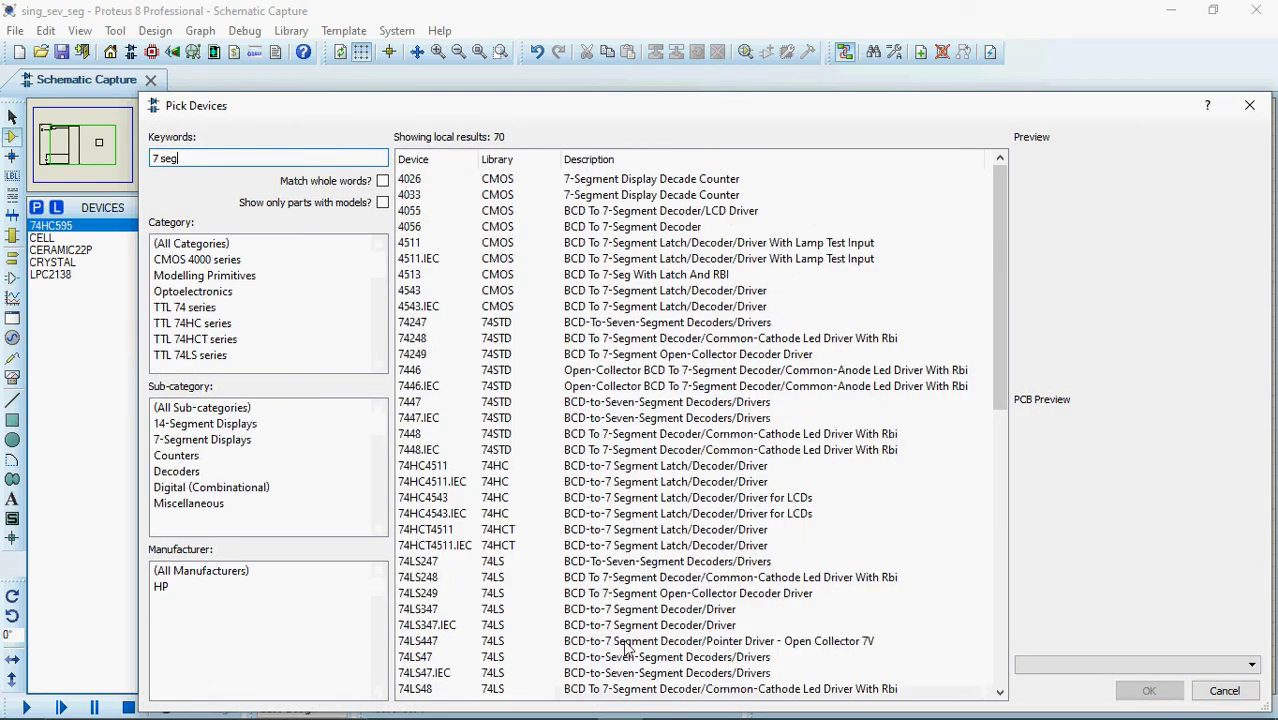
scroll(600, 635, down, 6)
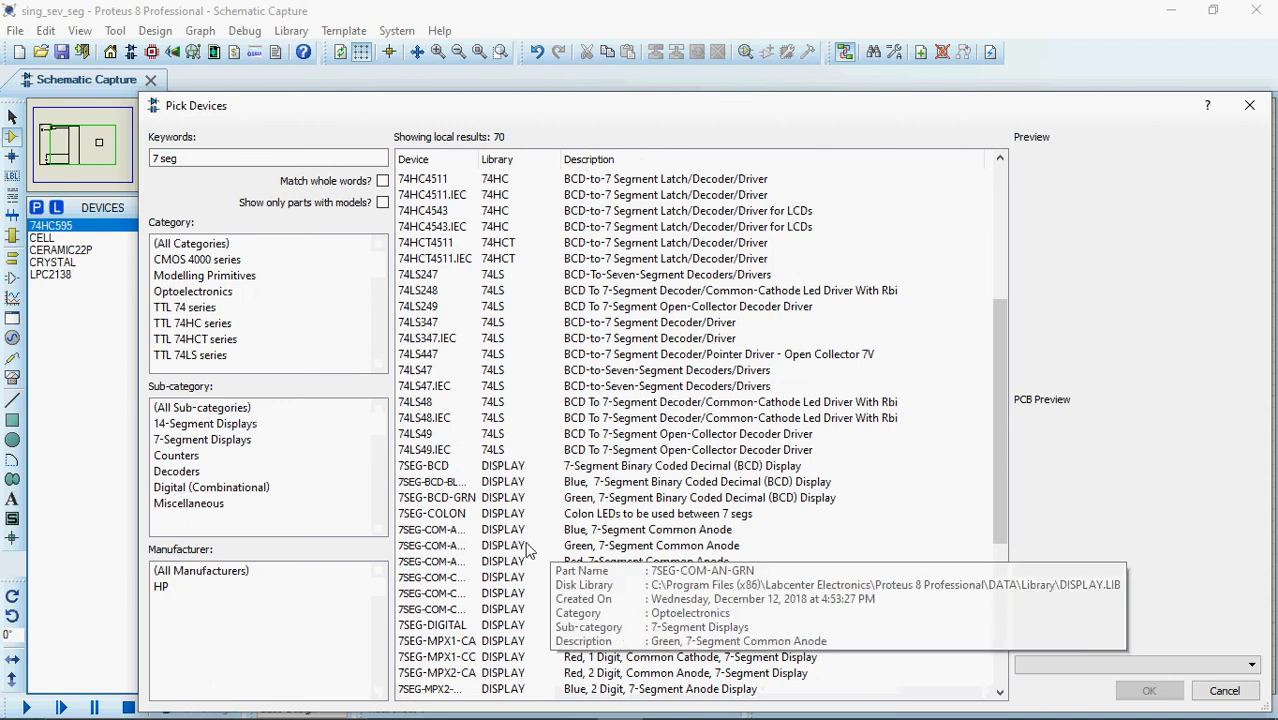
click(443, 558)
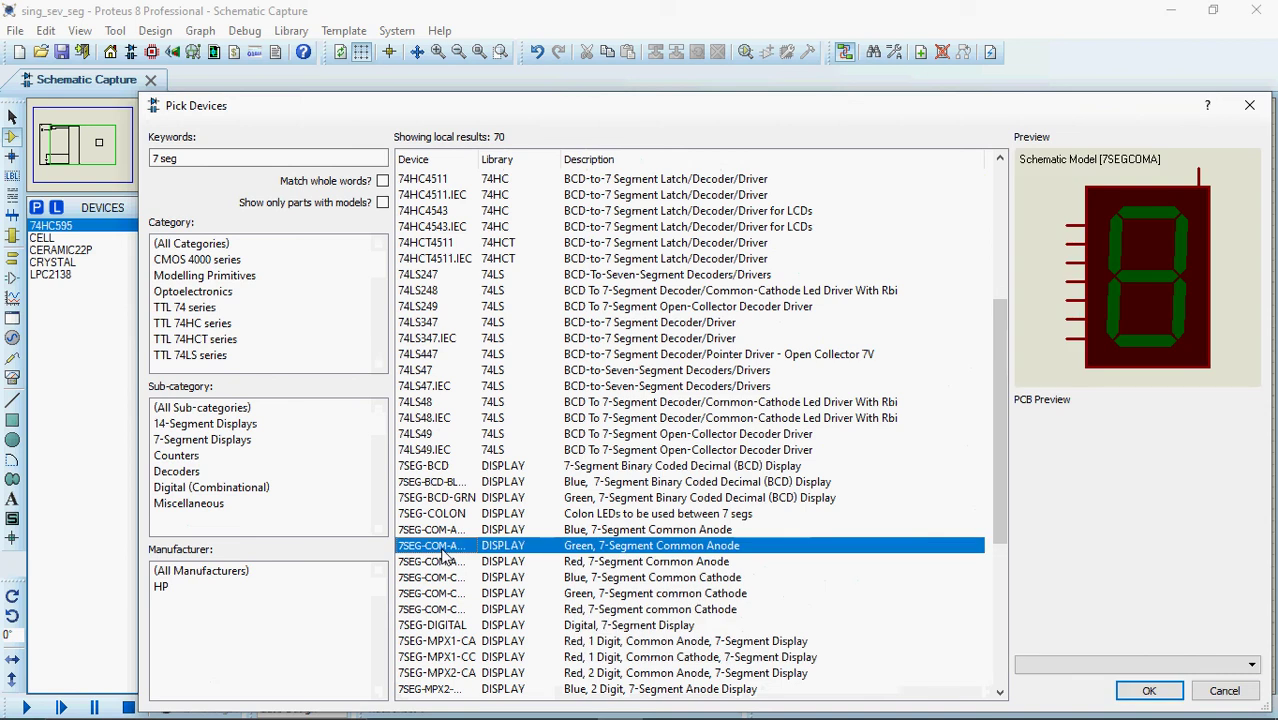
key(Return)
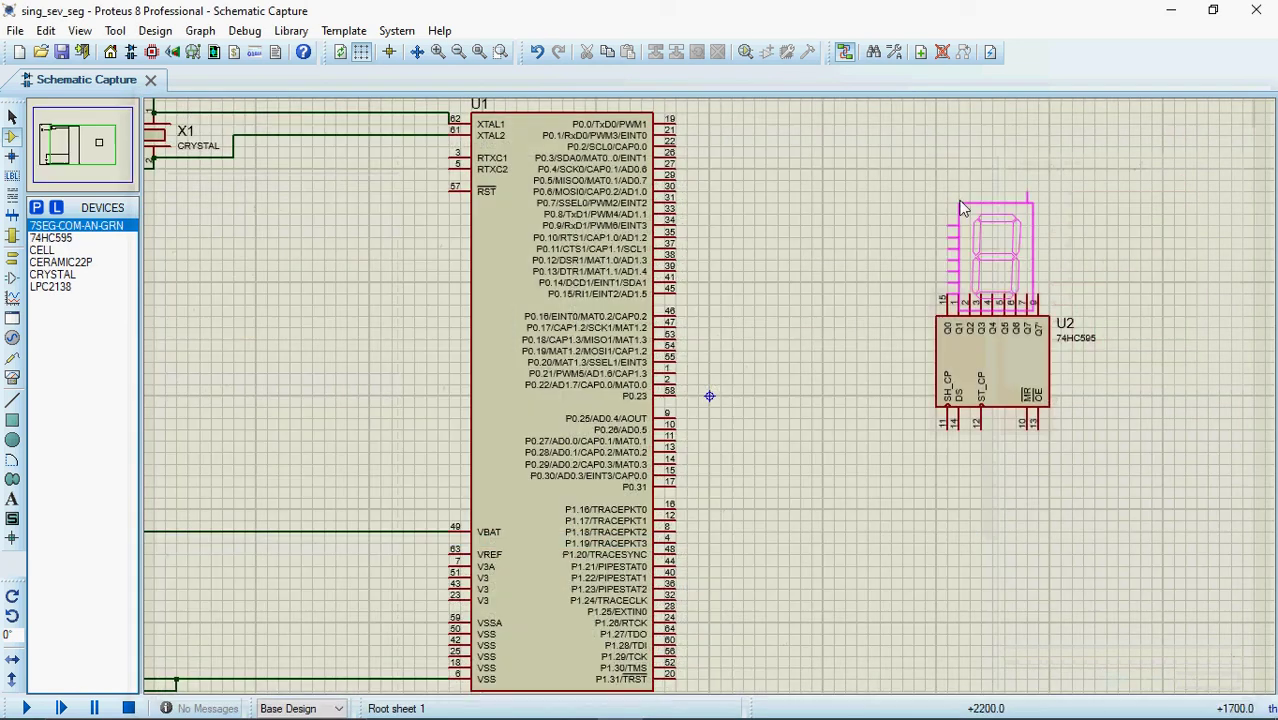
Place the 7-segment display above U2, rotate it 90° anti-clockwise, and shift it right over U2
click(967, 153)
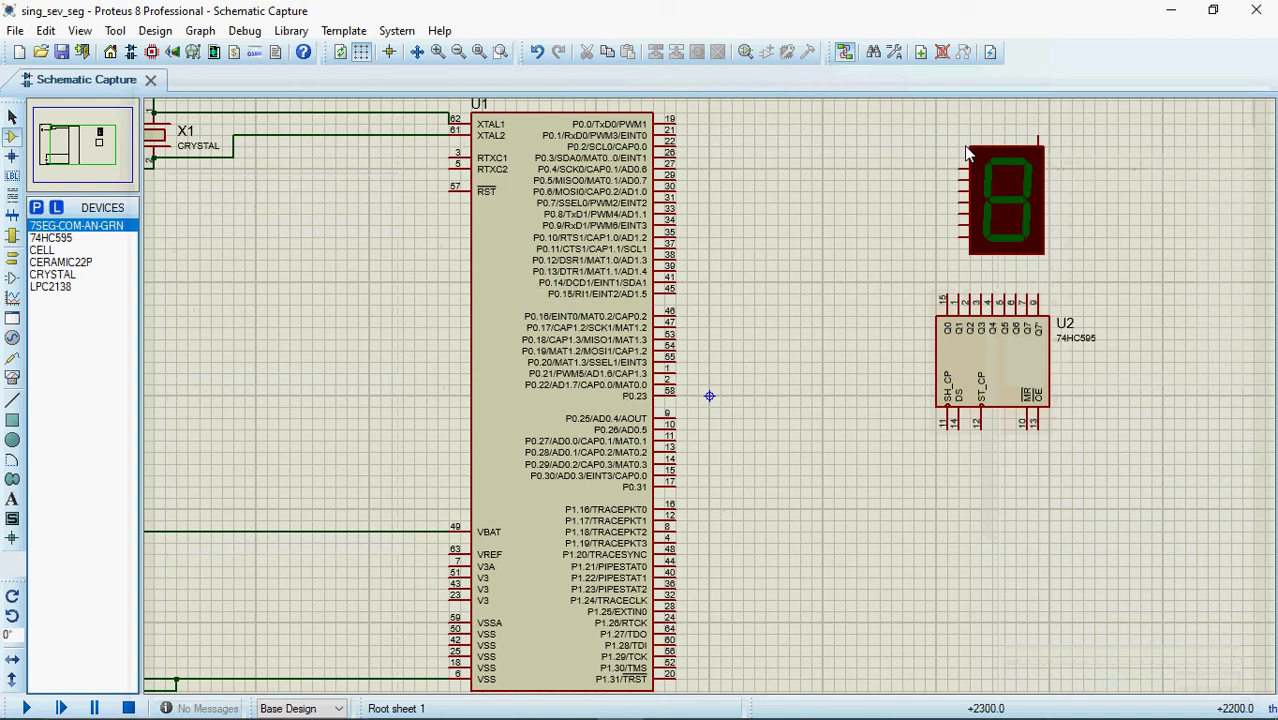
drag(1082, 282, 822, 135)
right_click(1007, 193)
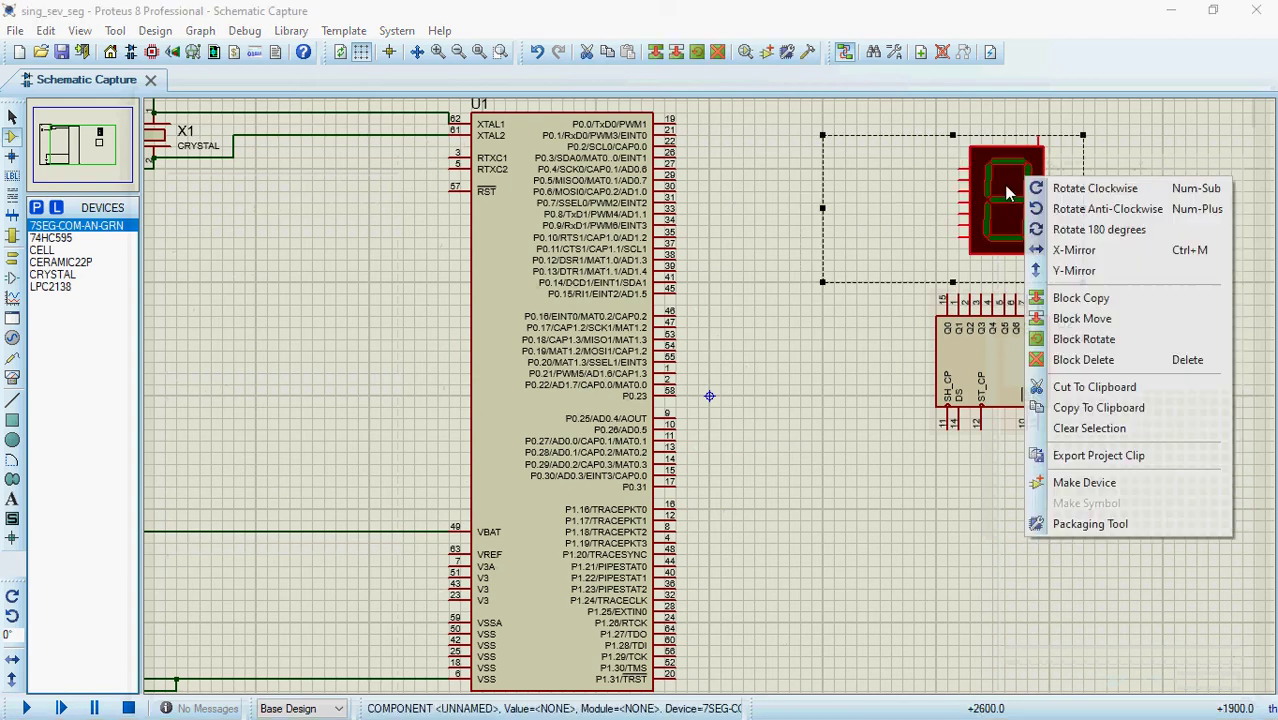
click(1114, 212)
drag(948, 175, 993, 182)
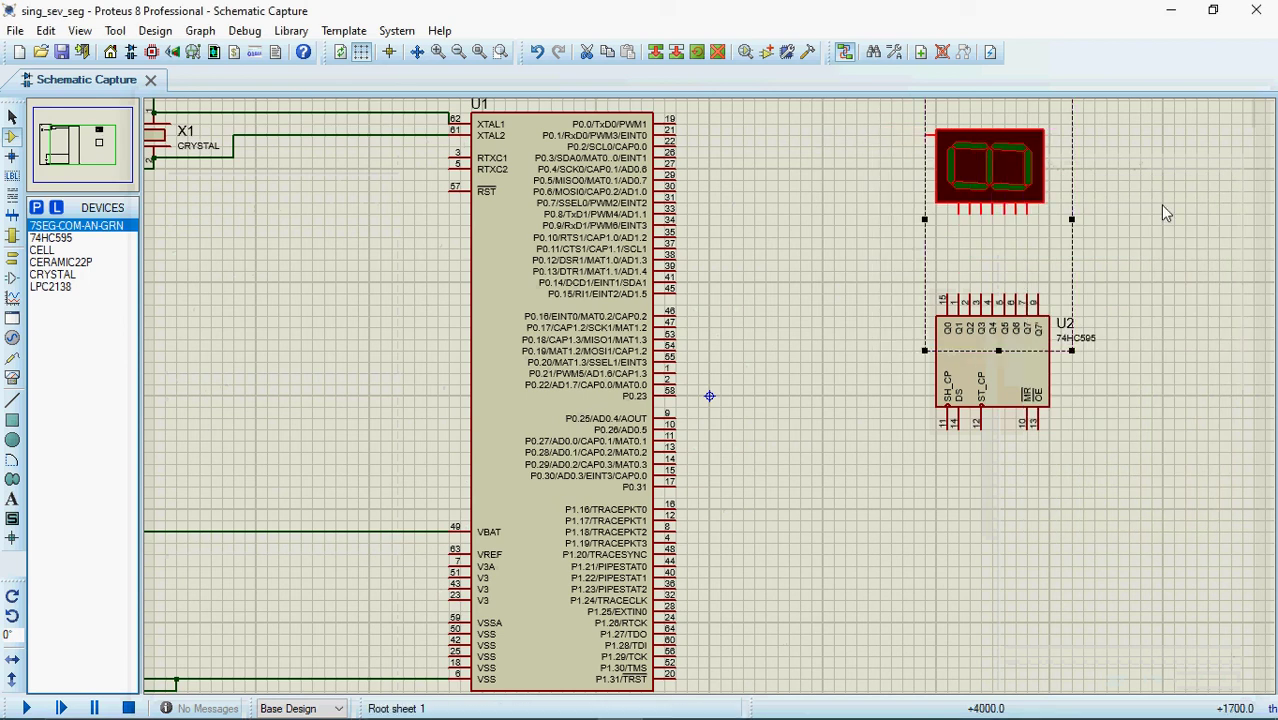
click(1163, 211)
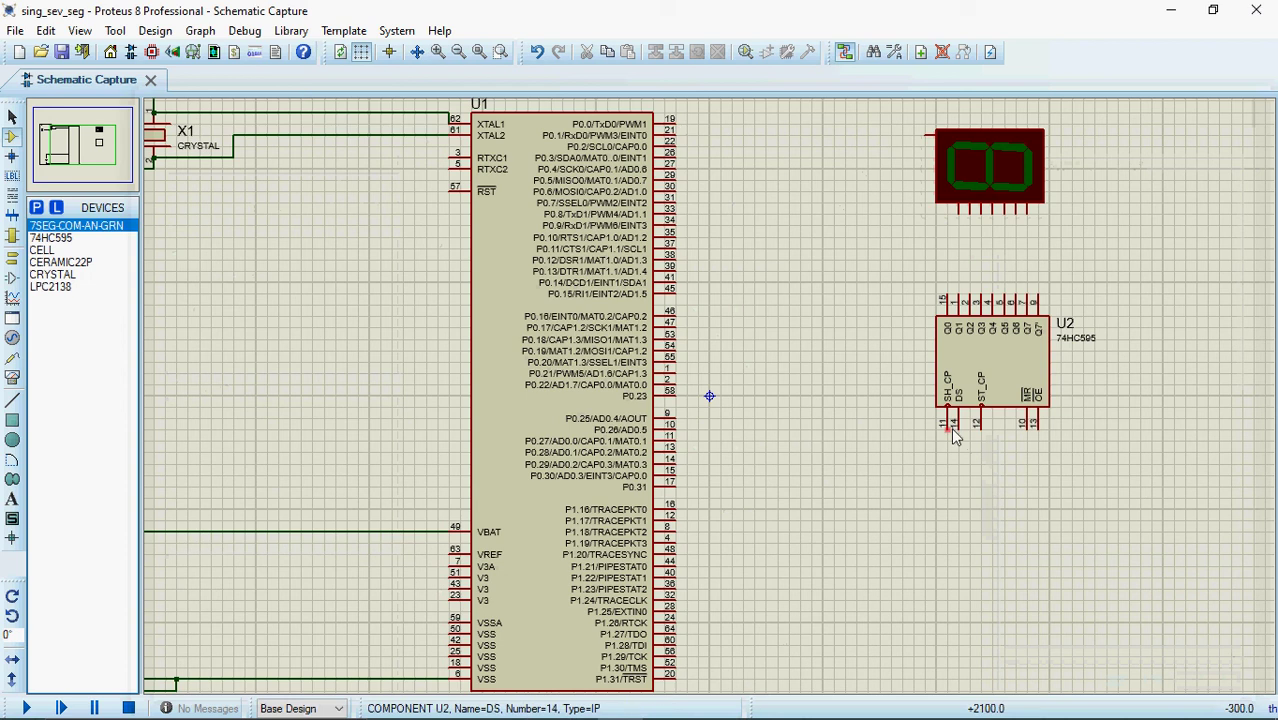
Wire U2's SH_CP pin 11 to the LPC2138's P0.0 pin 19
click(946, 430)
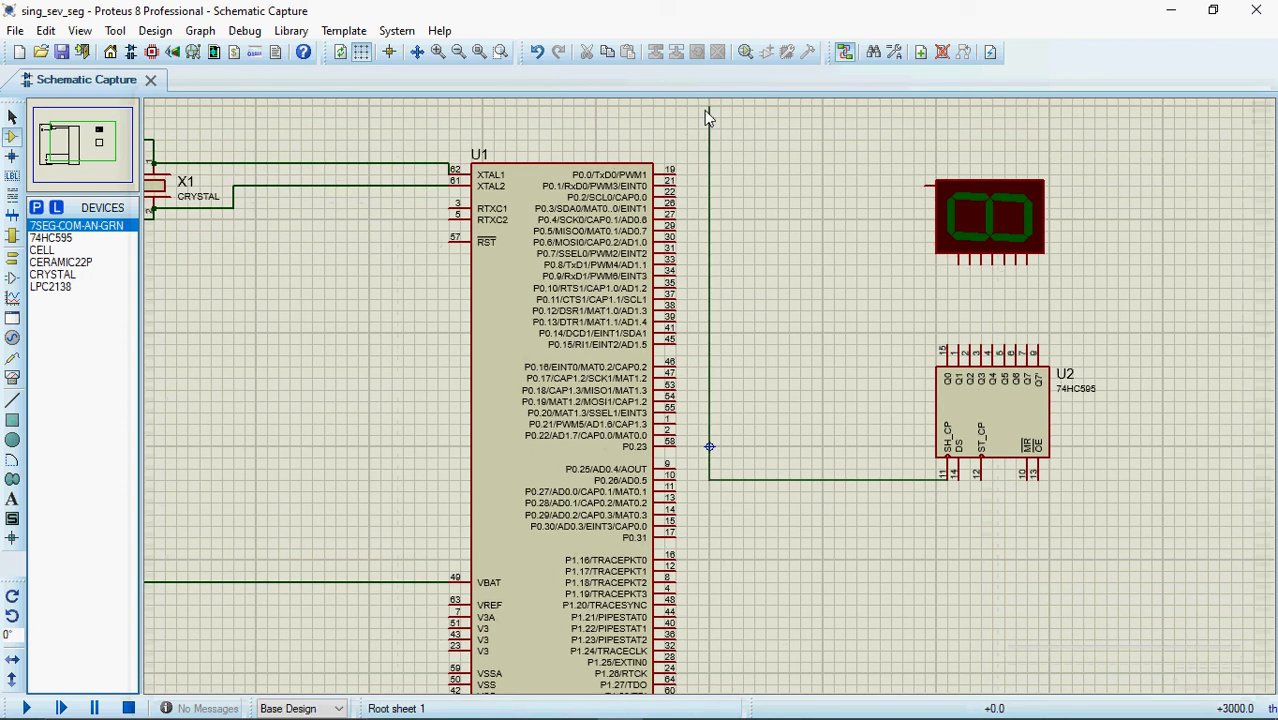
double_click(801, 175)
click(676, 175)
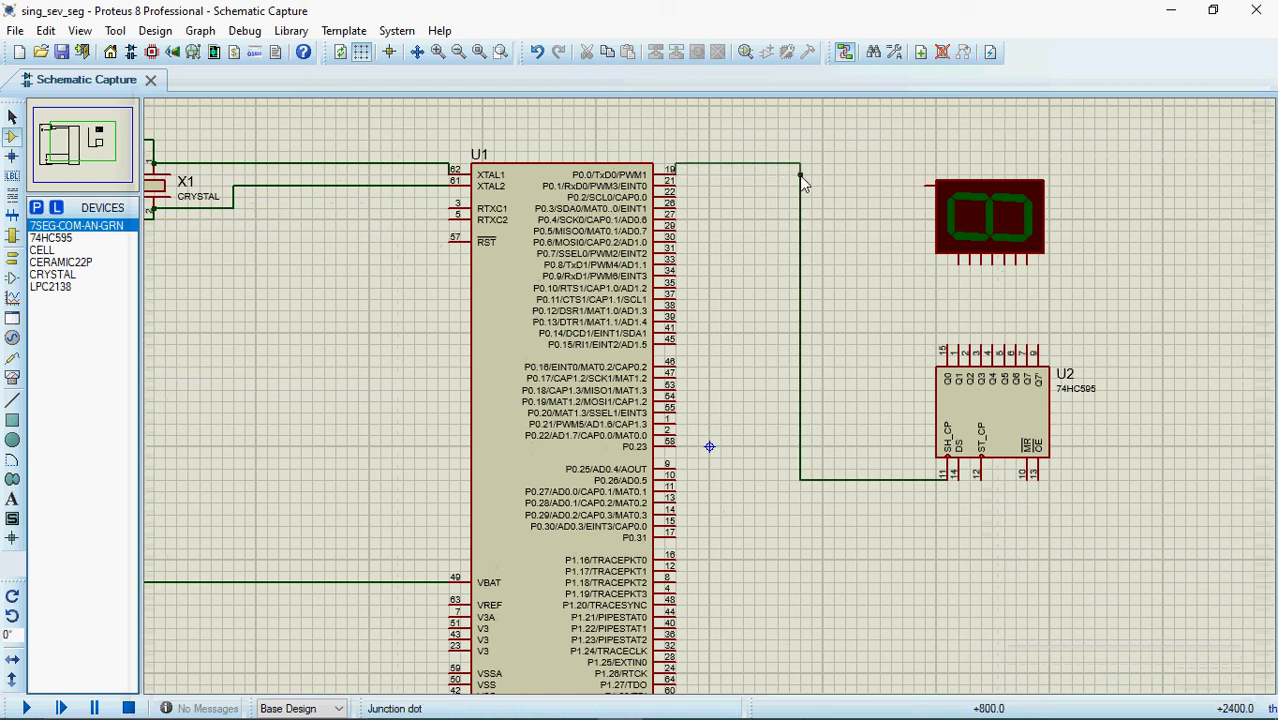
click(799, 175)
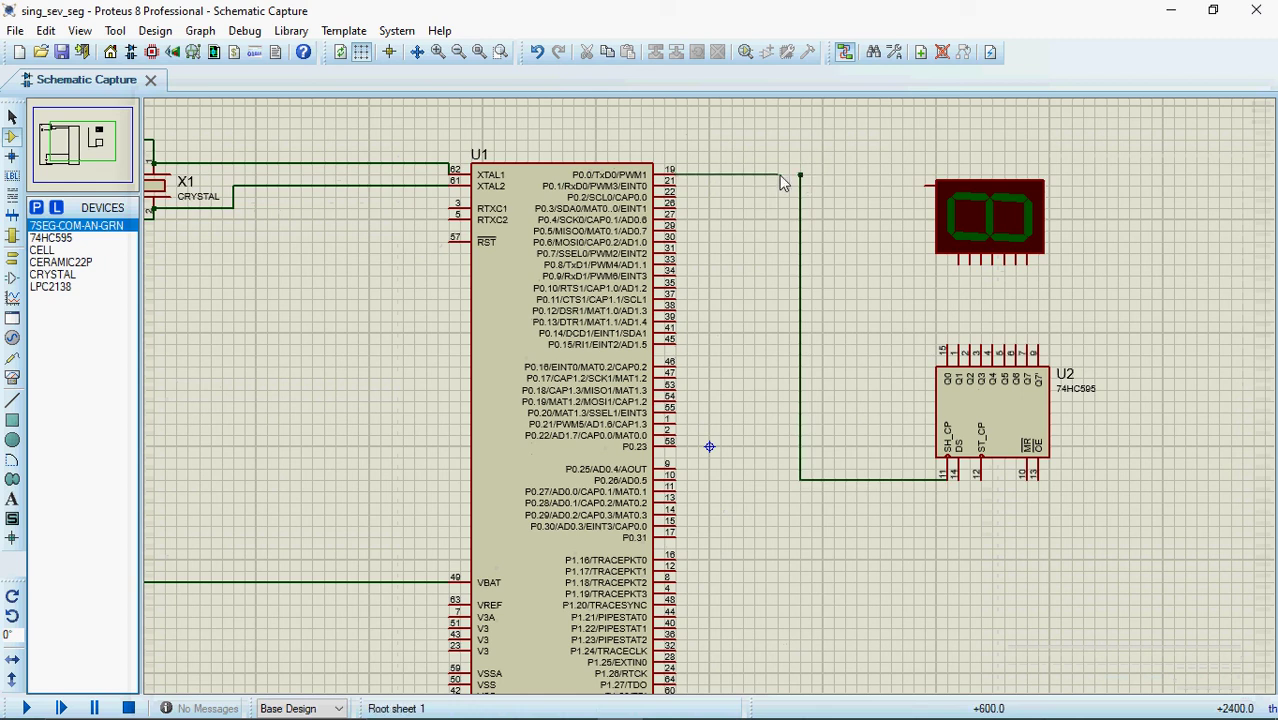
Remove the mistaken wire joining U2's DS pin 14 to P0.2 pin 22
click(958, 480)
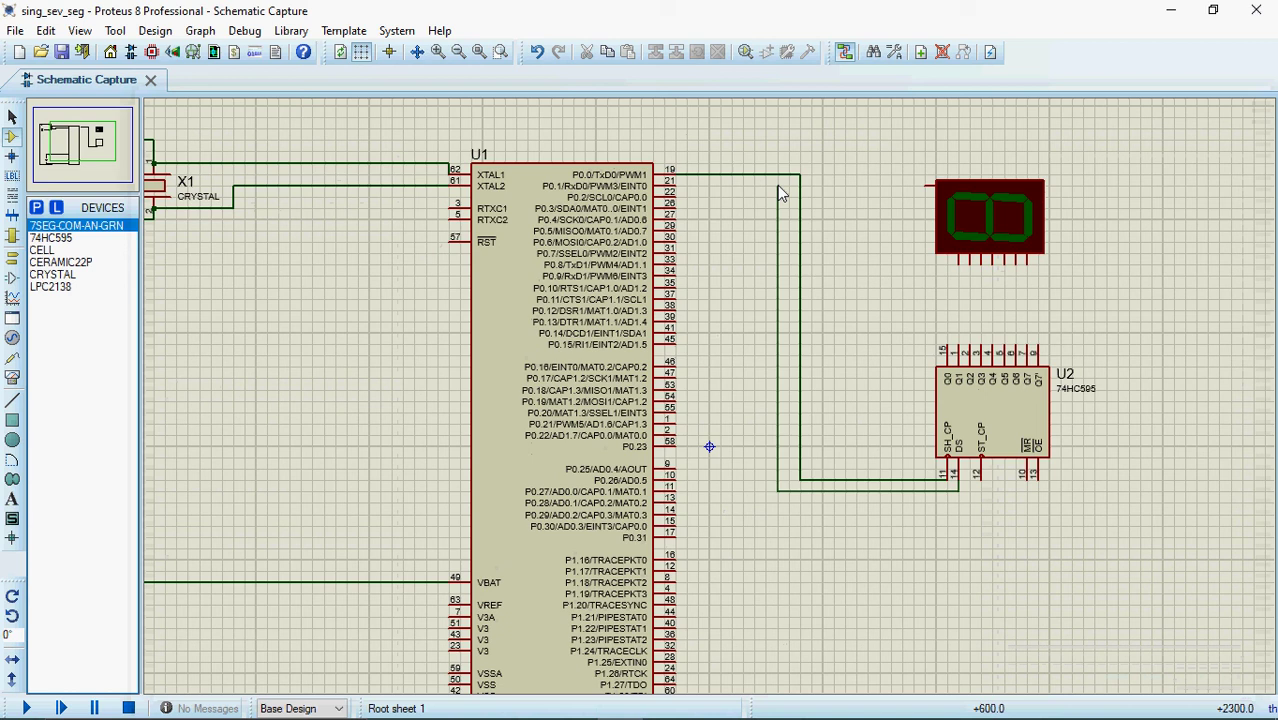
click(675, 197)
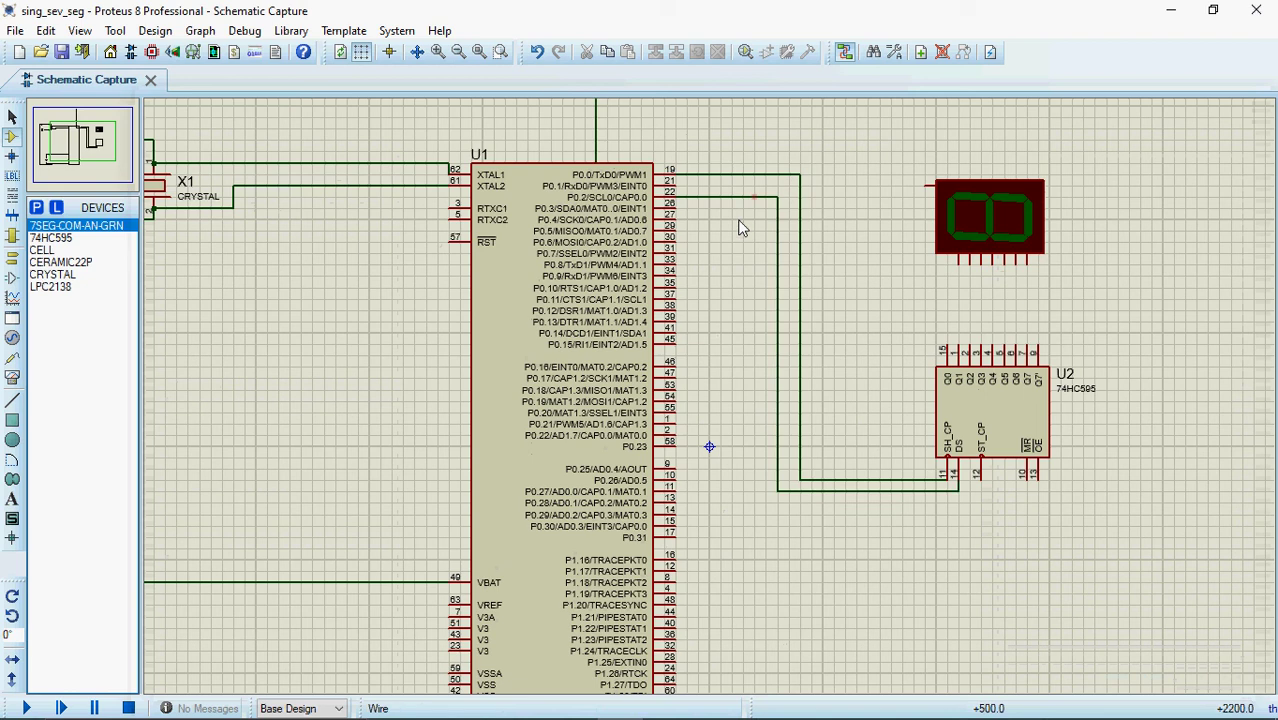
scroll(740, 210, left, 3)
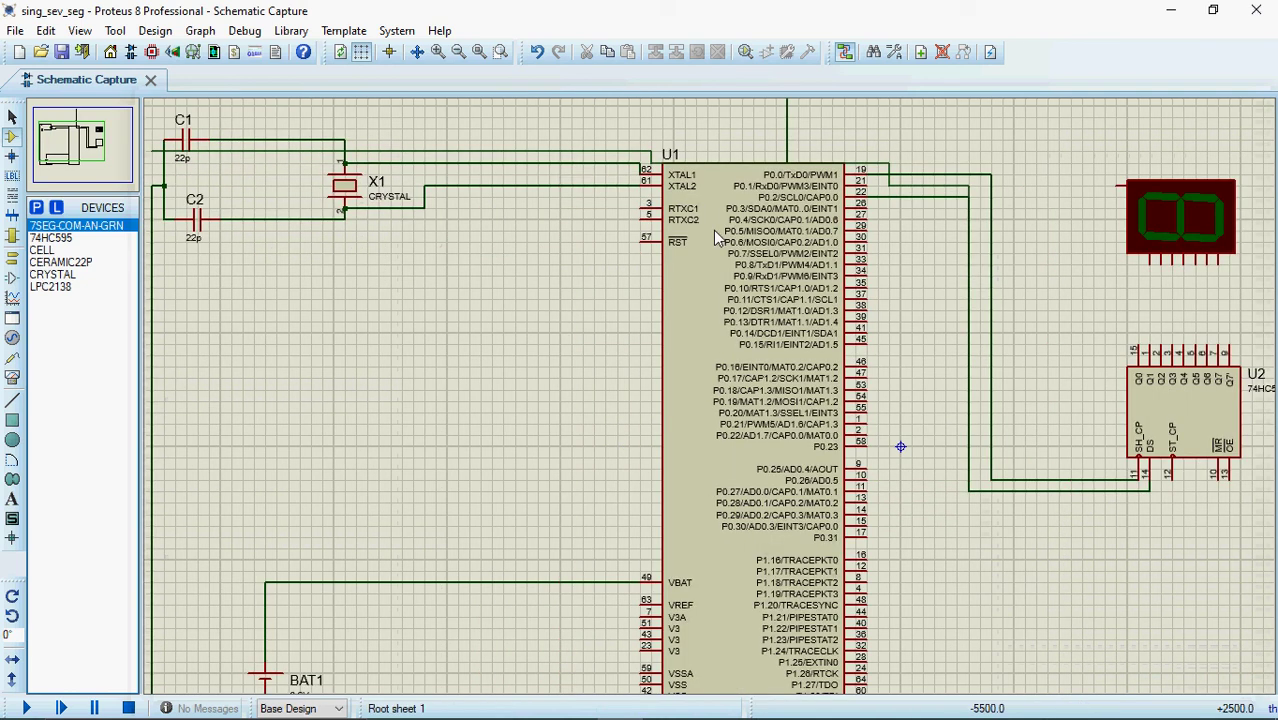
right_click(1036, 142)
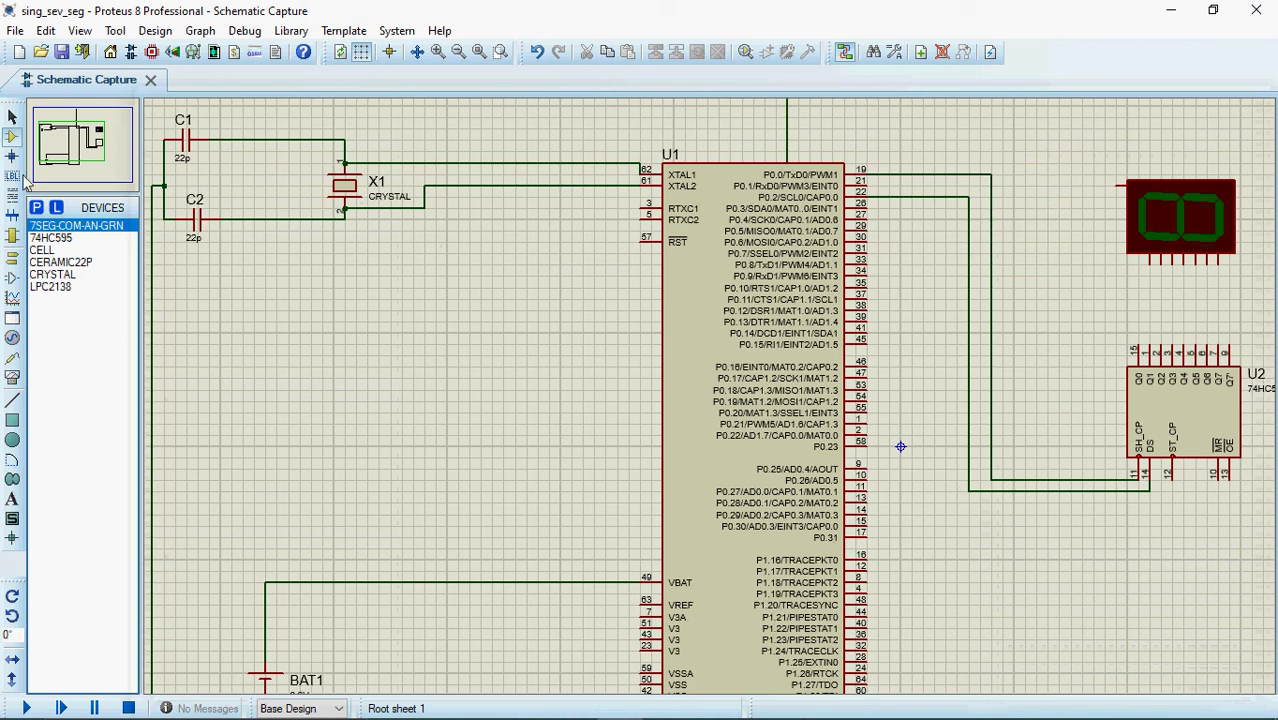
click(1124, 499)
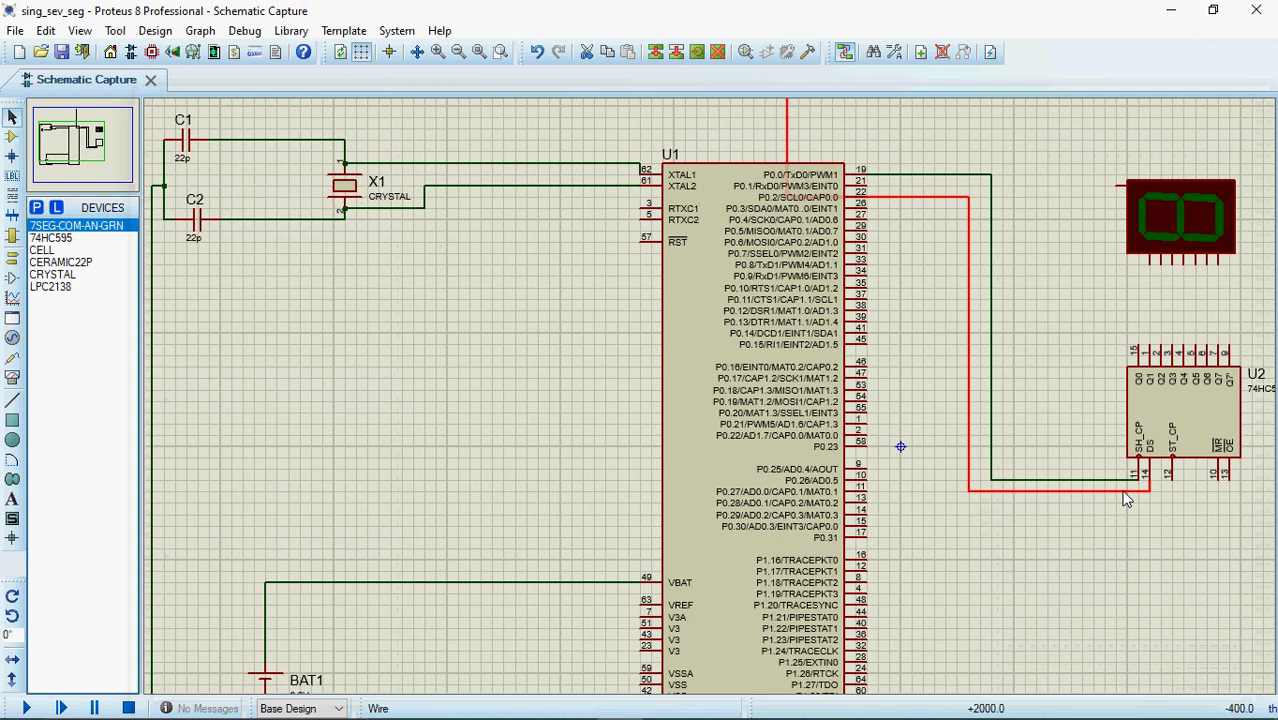
key(Delete)
Wire U2's DS pin 14 to P0.1 (pin 21) and ST_CP pin 12 to P0.2 (pin 22)
click(1150, 483)
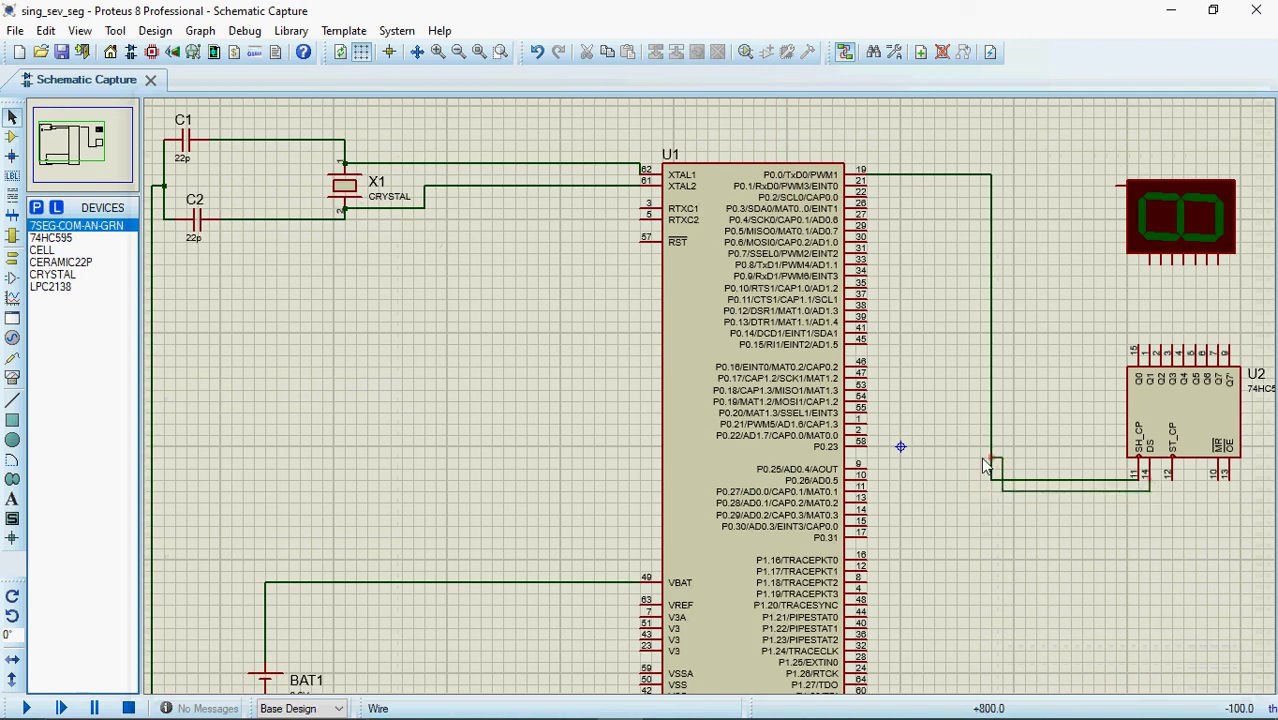
click(969, 187)
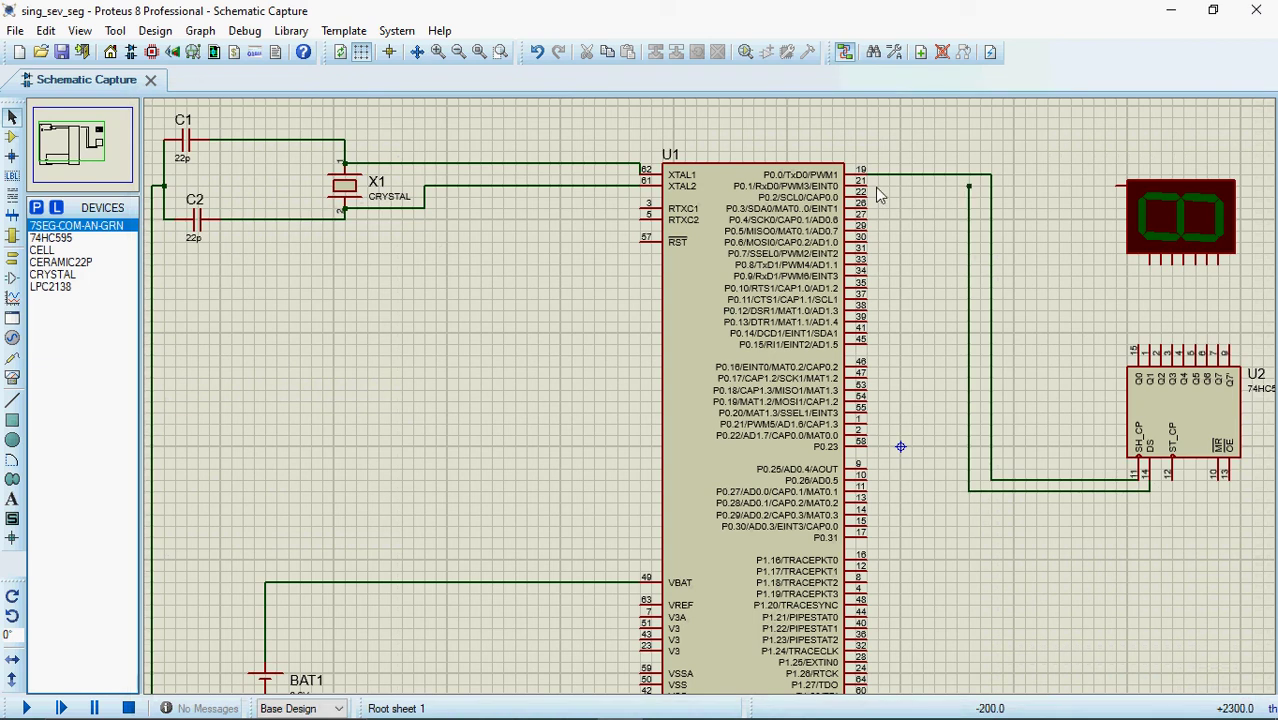
click(868, 187)
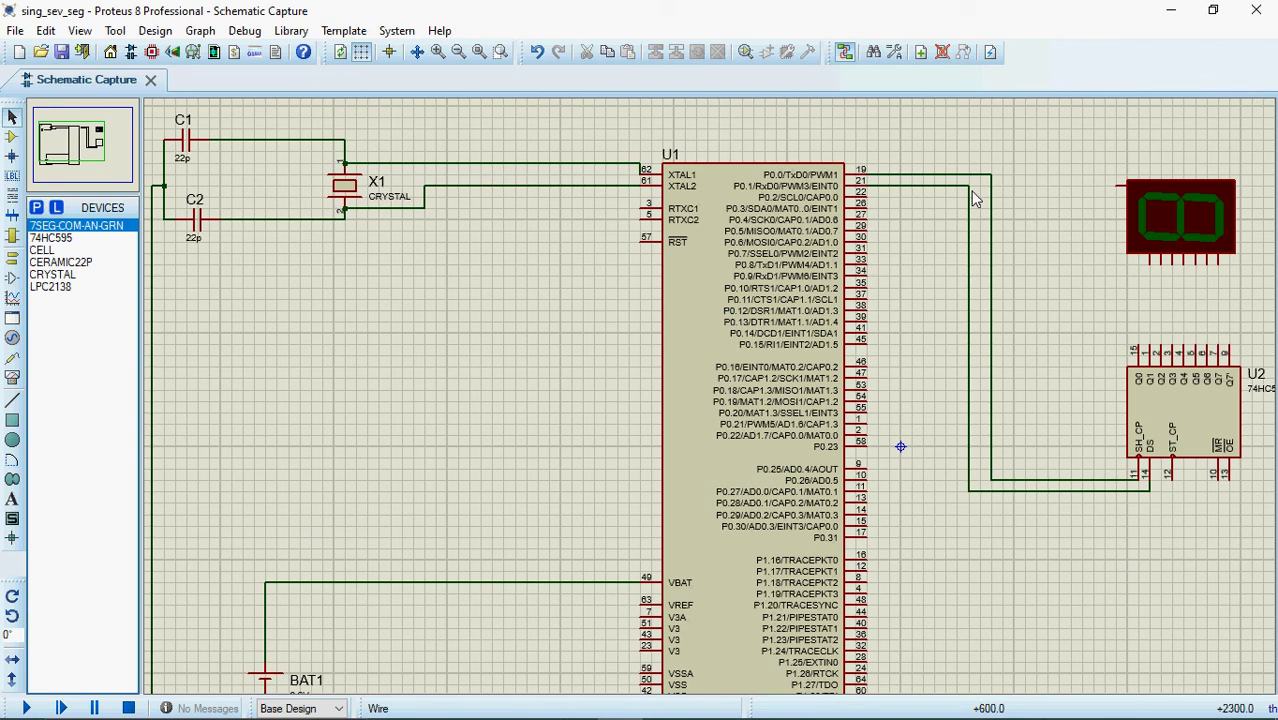
click(1172, 481)
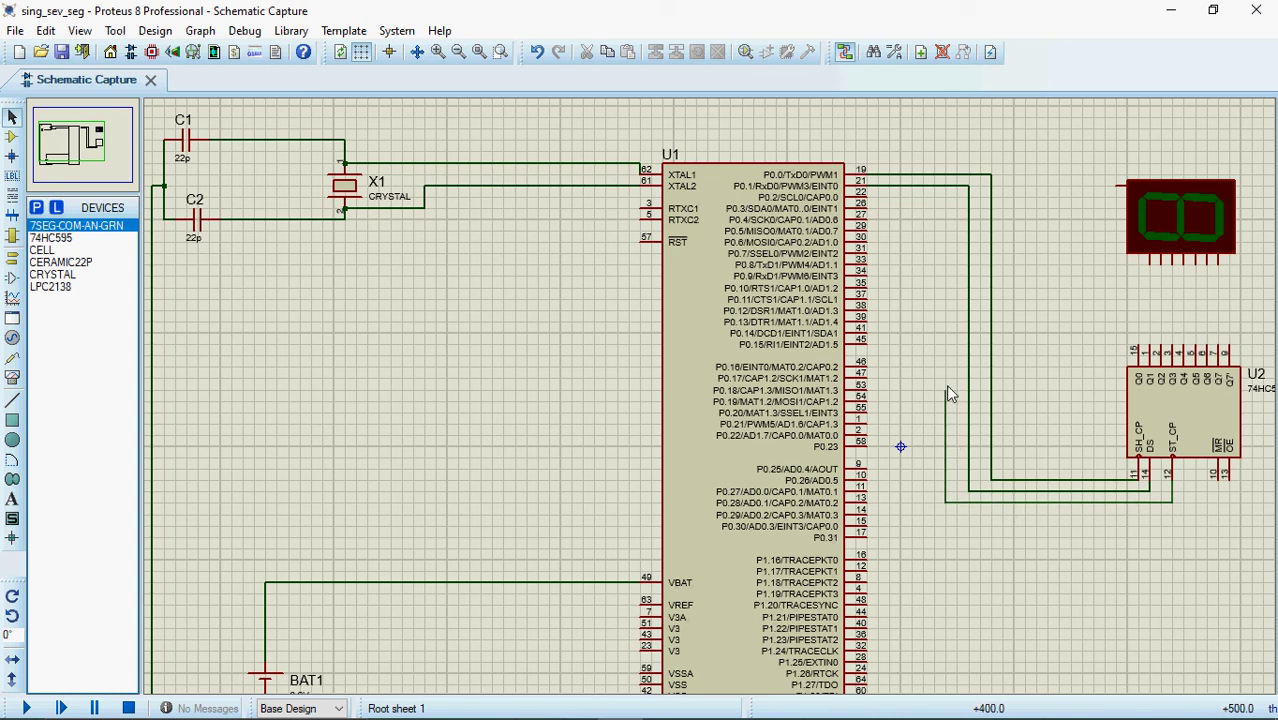
click(956, 200)
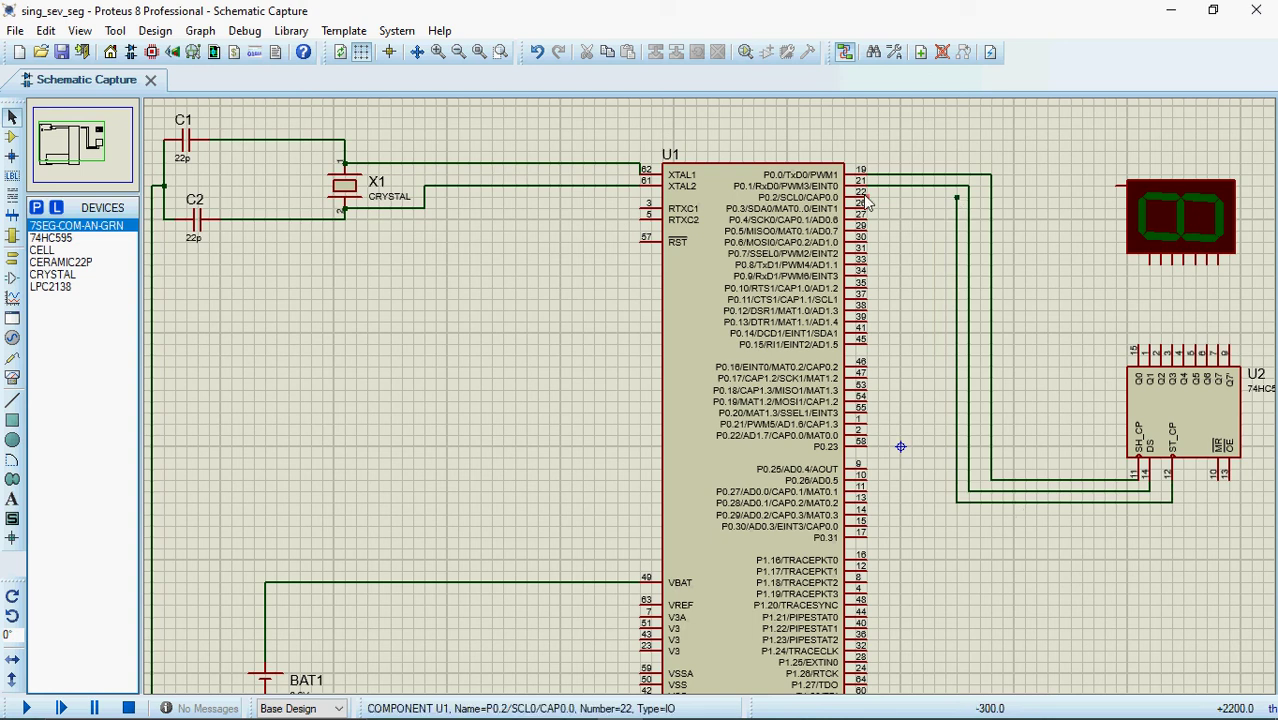
click(866, 200)
click(957, 198)
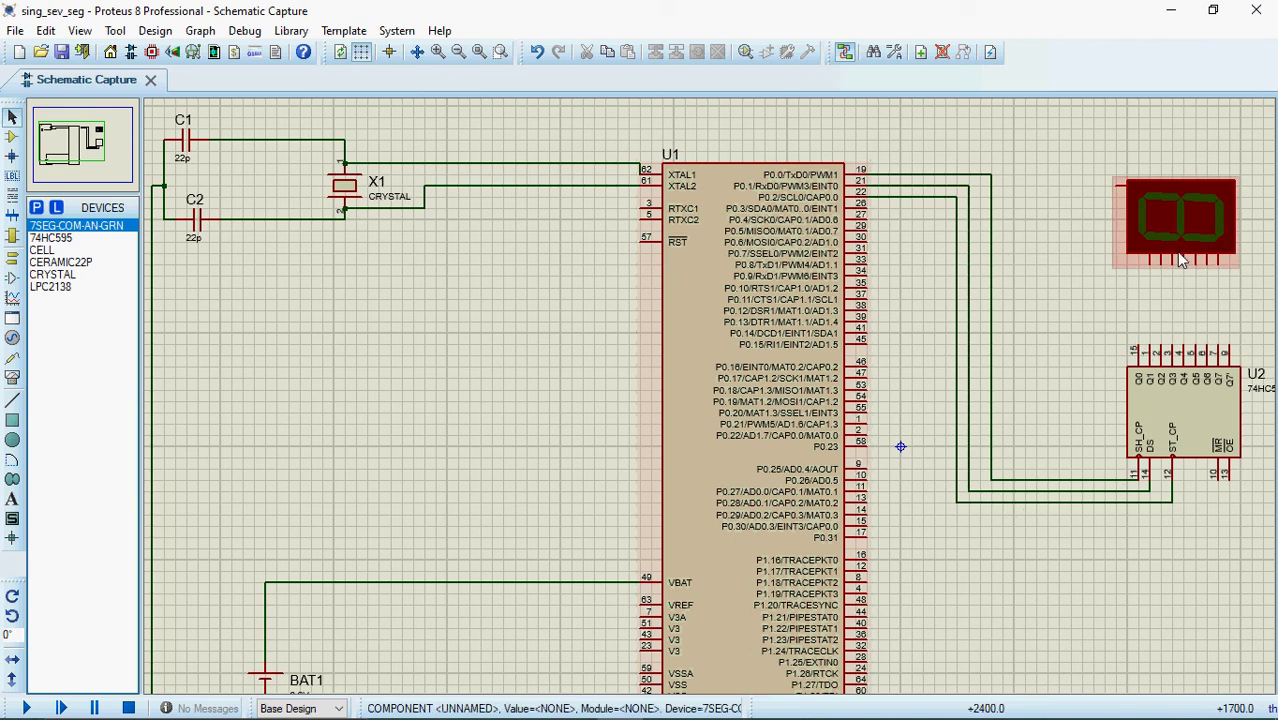
Wire U2's Q0, Q1 and Q2 outputs to the display's segment pins, deleting one misrouted wire
scroll(876, 438, down, 3)
scroll(876, 438, up, 3)
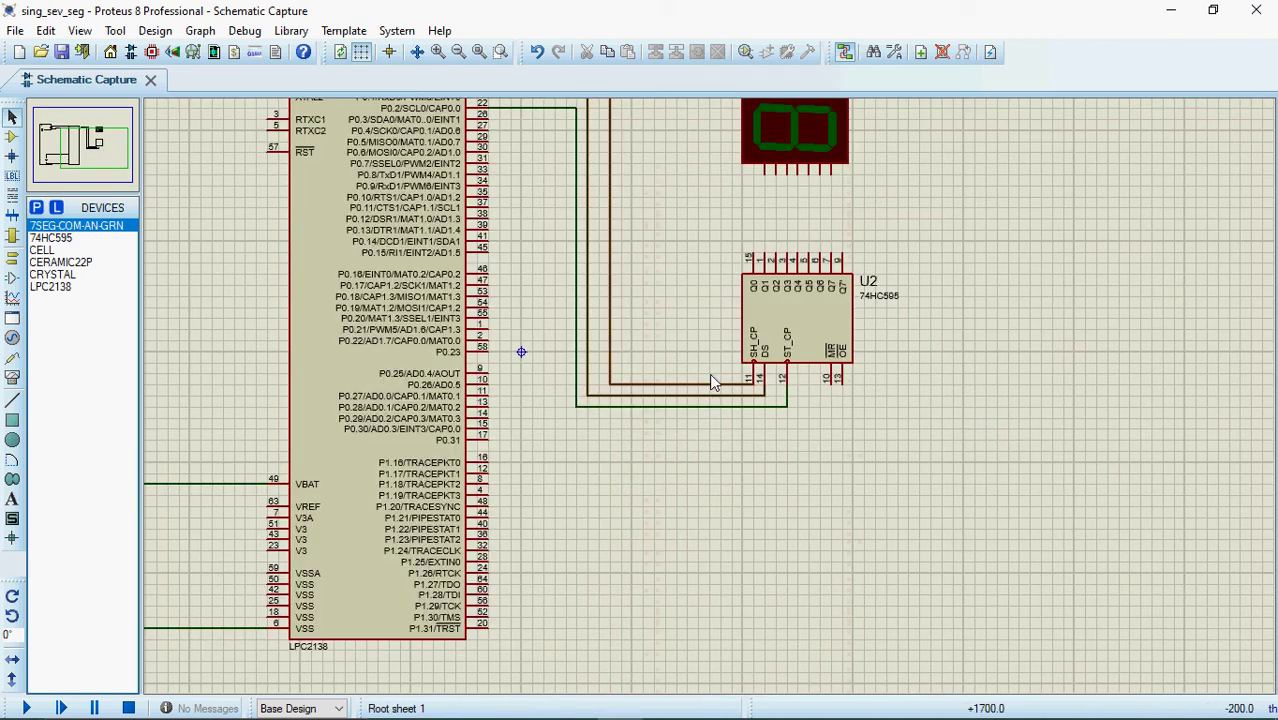
scroll(710, 380, down, 1)
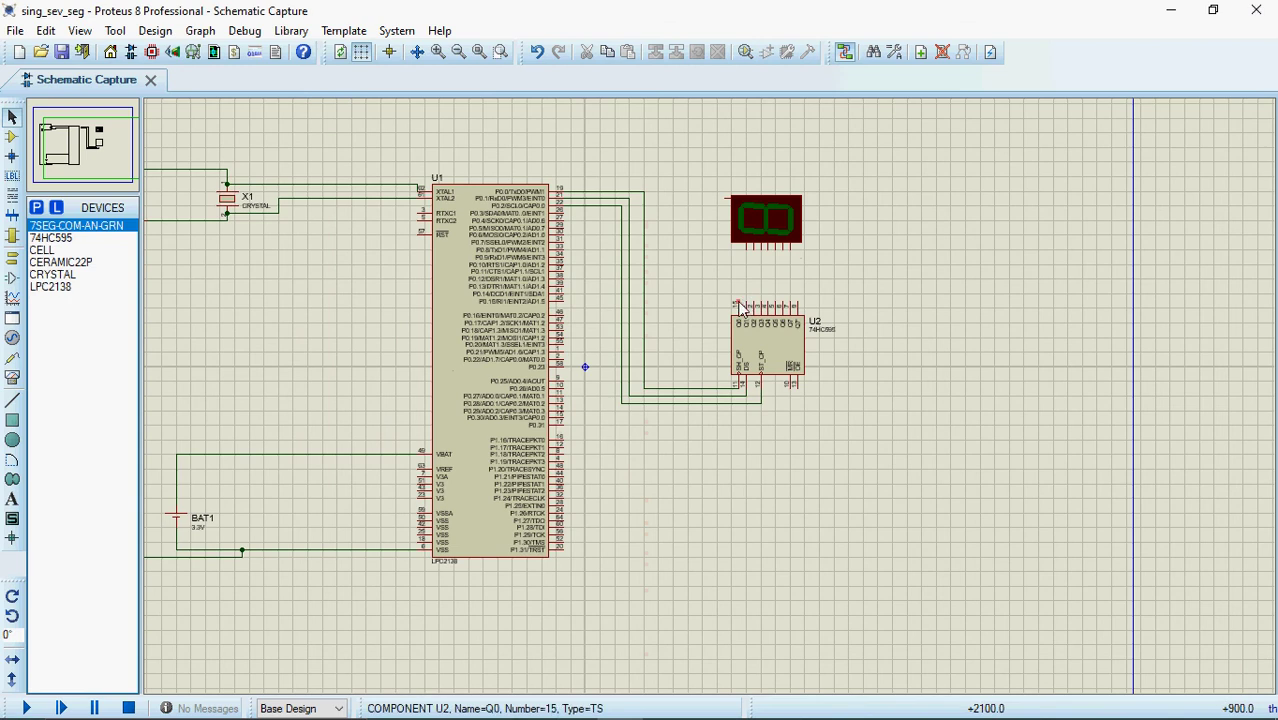
click(739, 307)
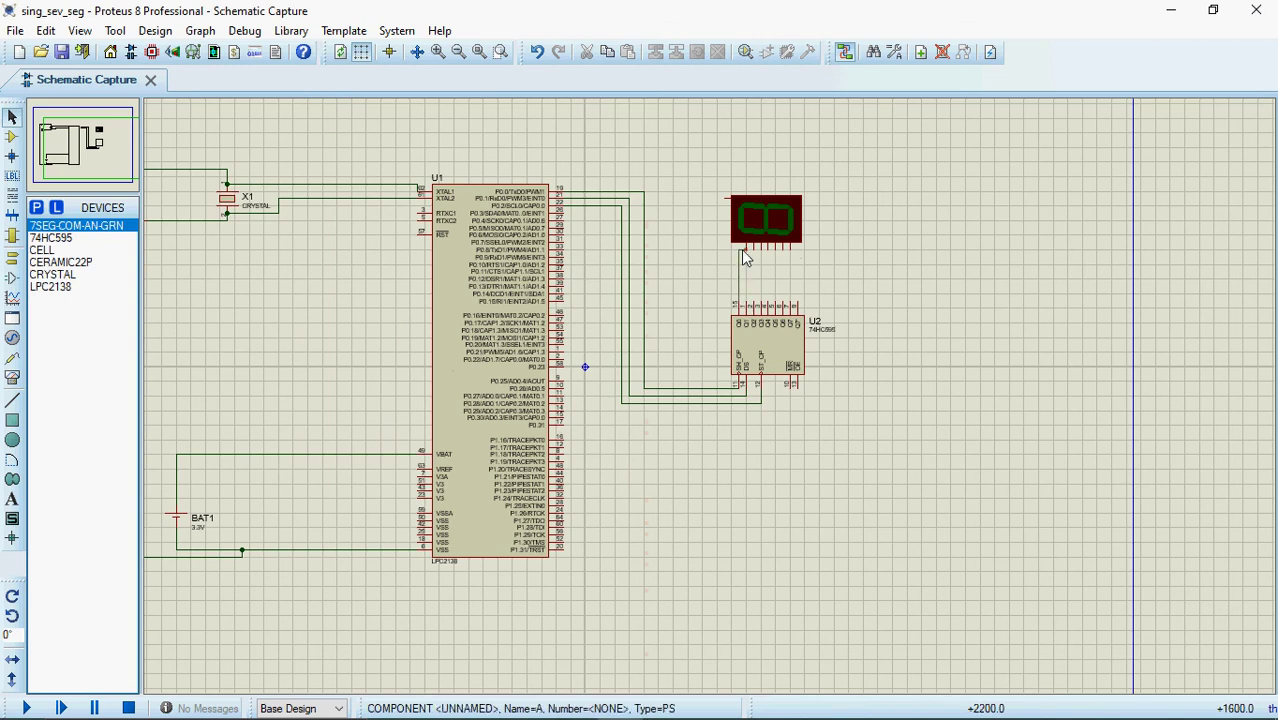
click(750, 310)
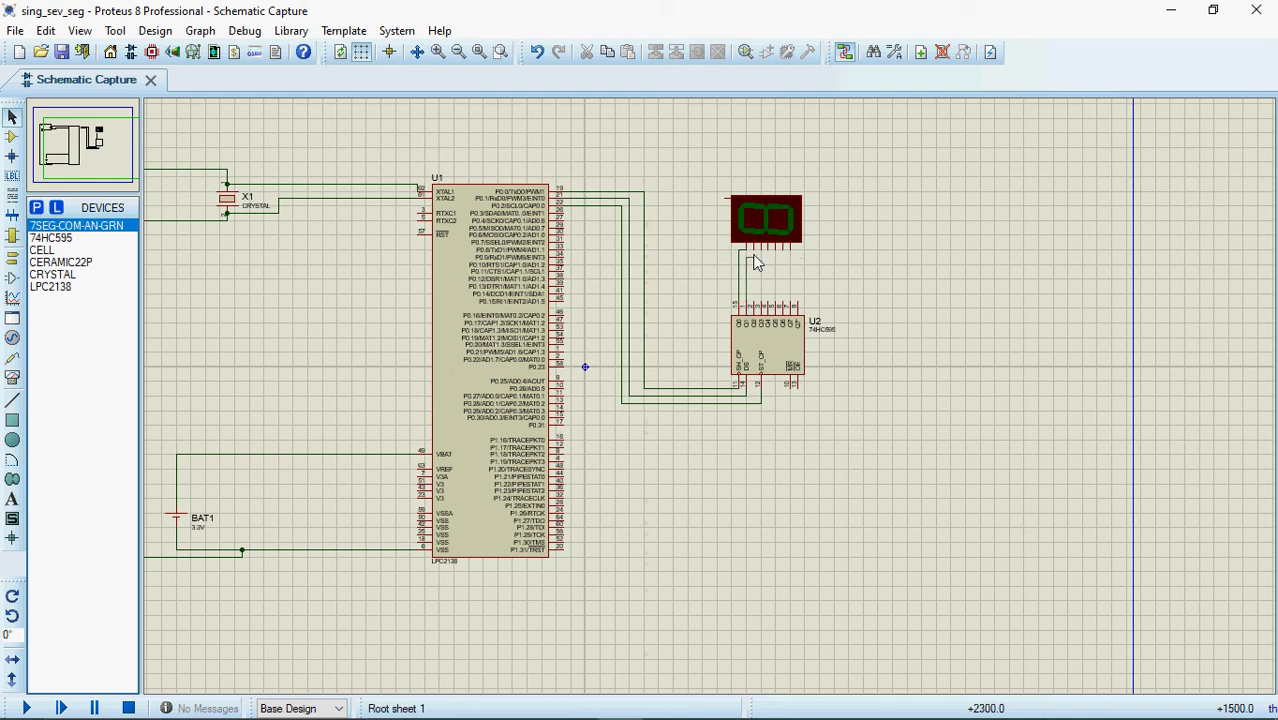
click(748, 248)
click(757, 307)
click(755, 248)
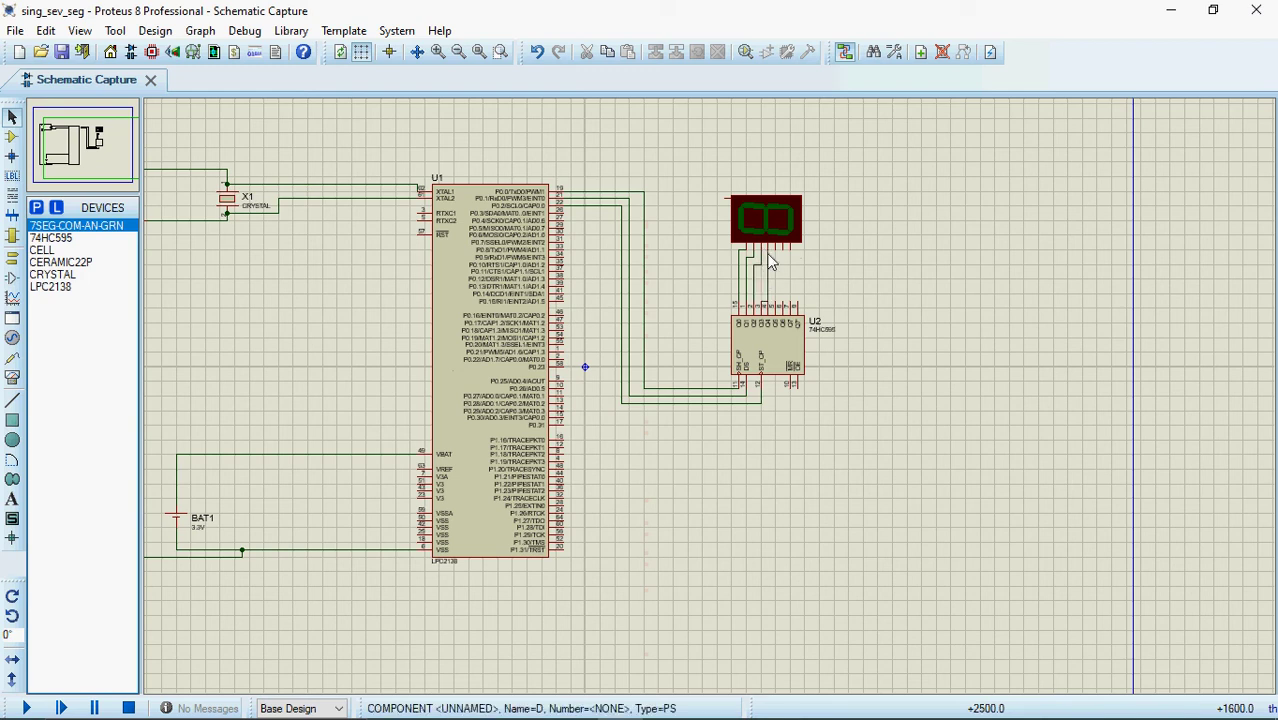
click(769, 268)
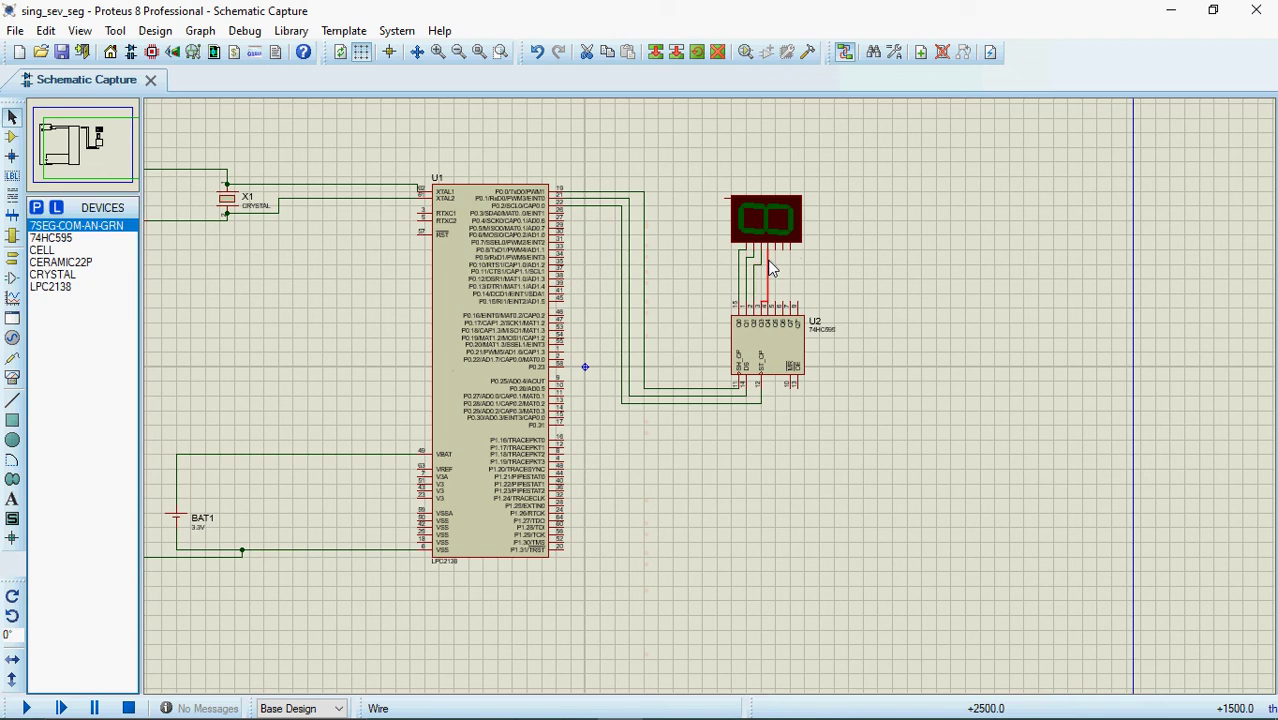
key(Delete)
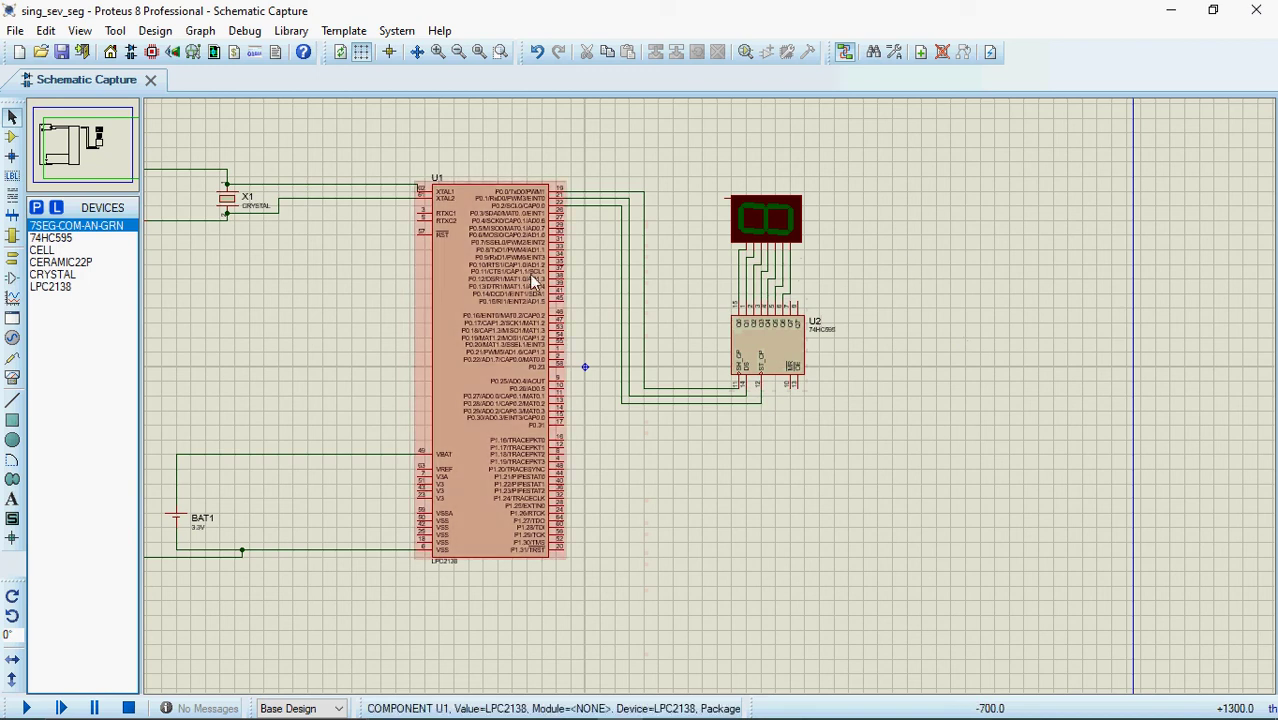
Connect U2 pin 13 (OE) to ground, and U2 pin 10 (MR) and the display's COM to VBAT
scroll(533, 283, down, 2)
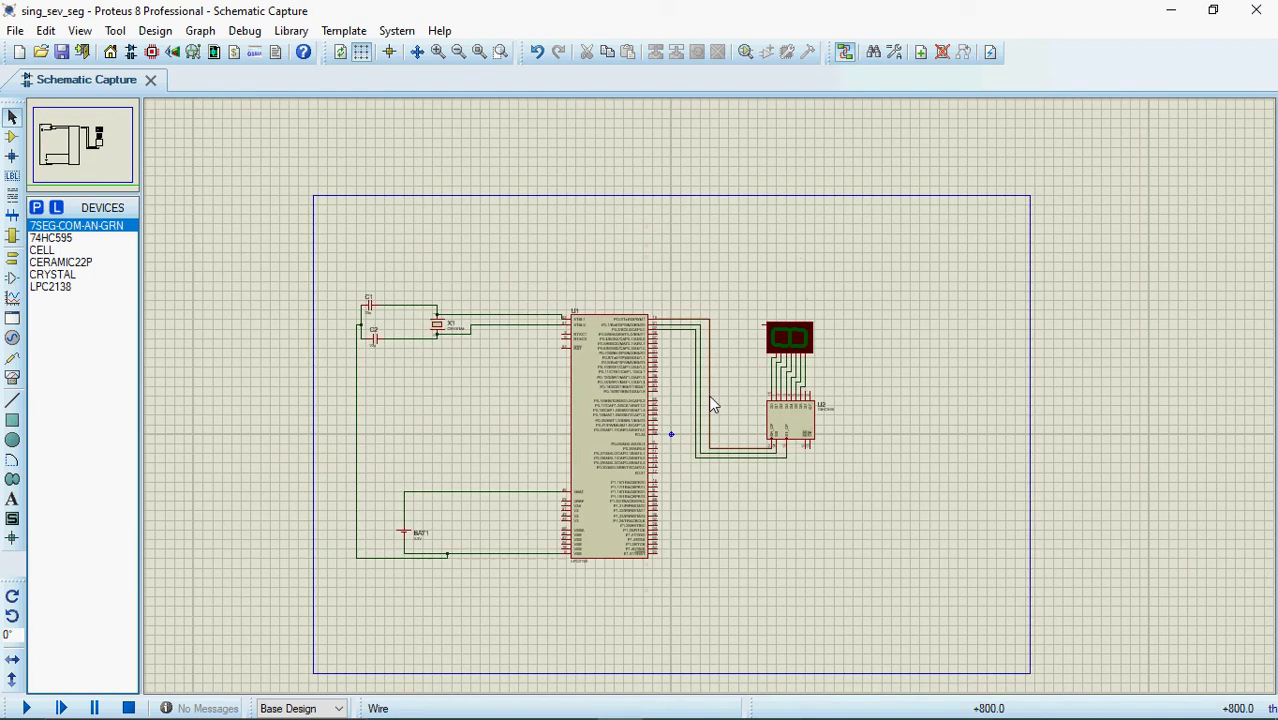
scroll(713, 405, up, 2)
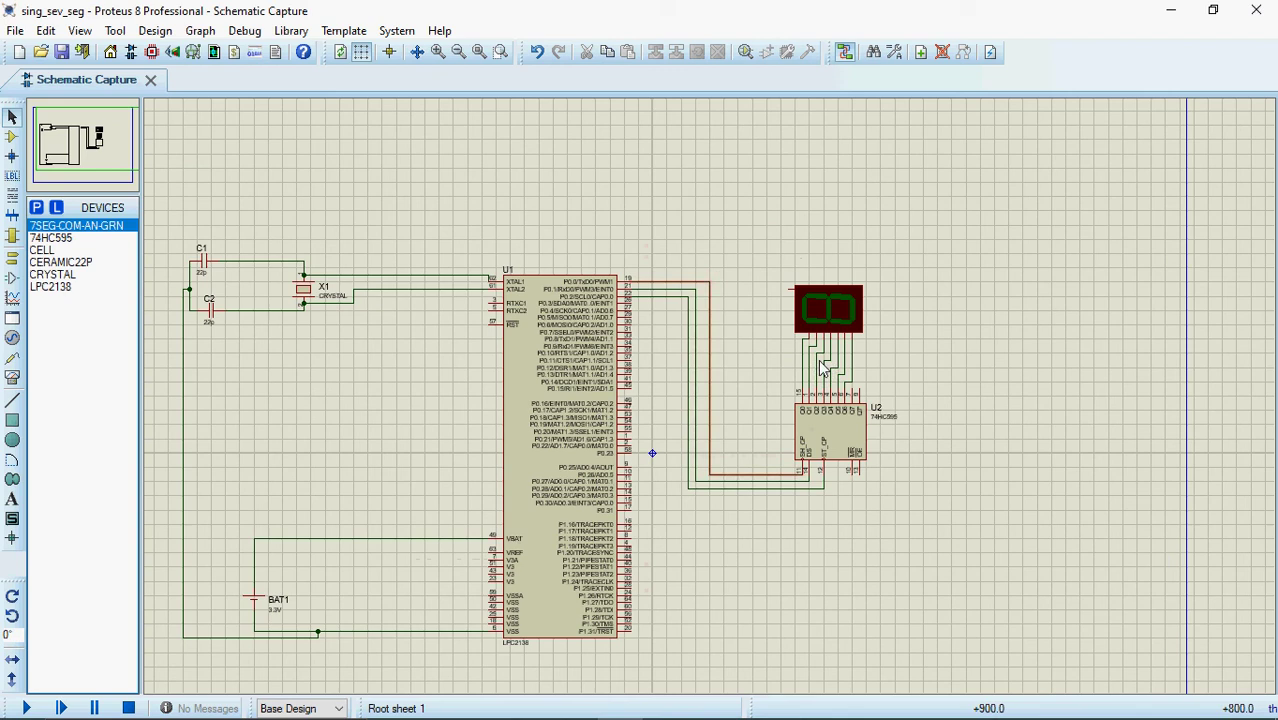
click(859, 475)
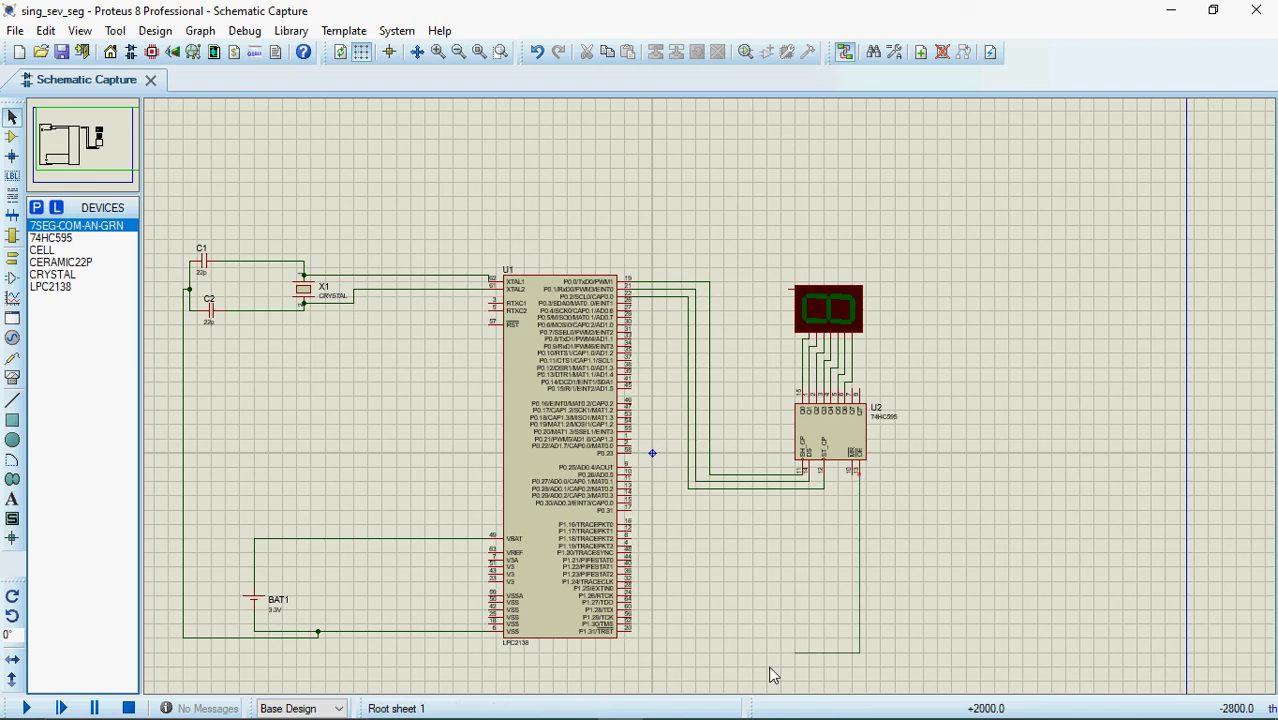
click(418, 633)
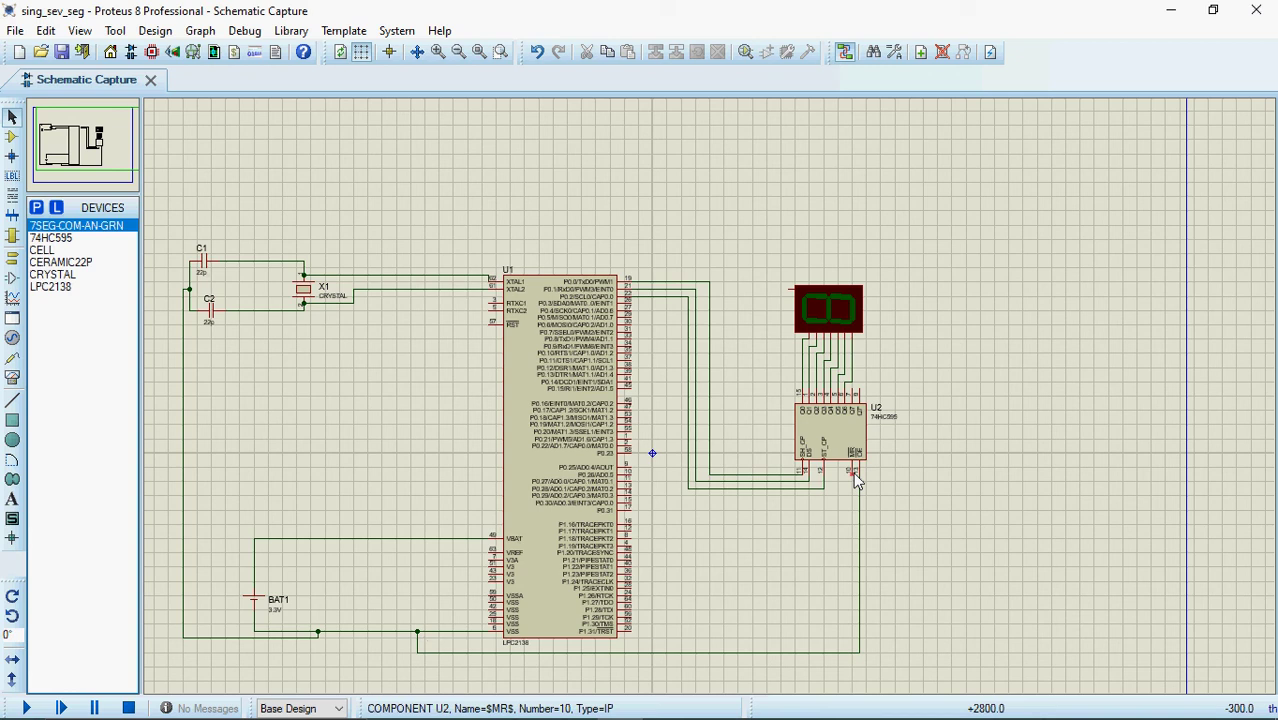
click(855, 476)
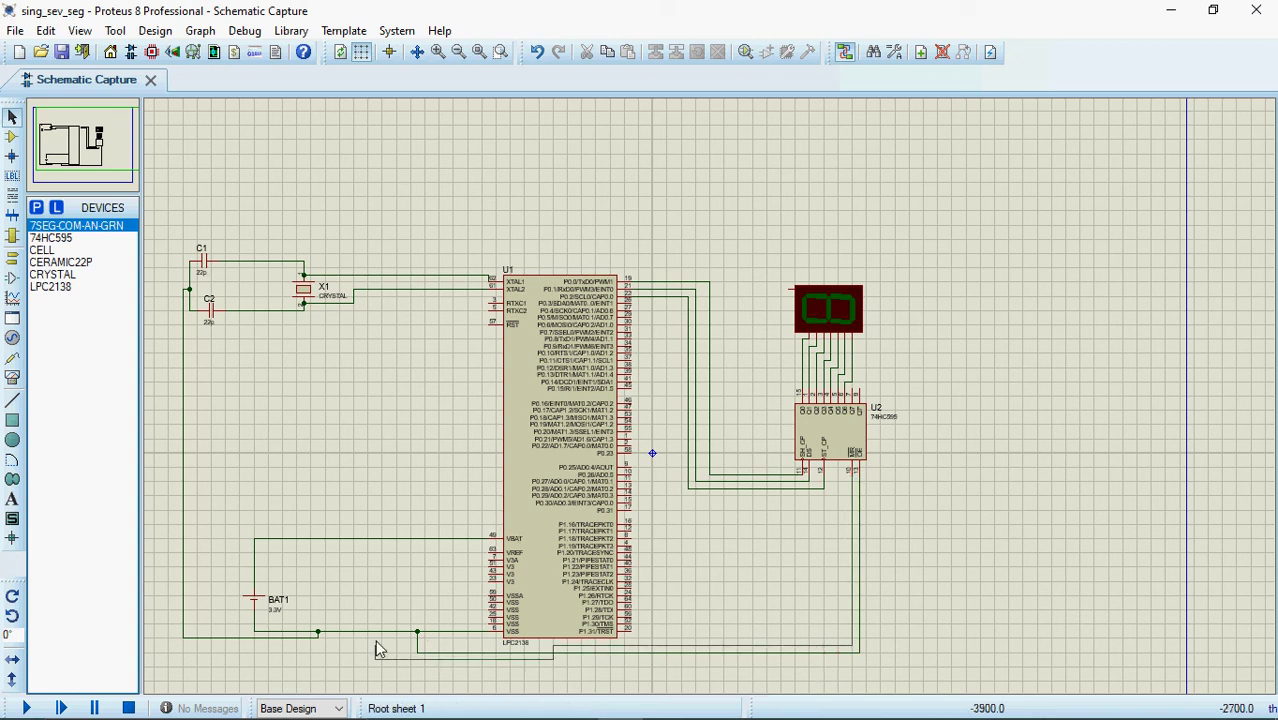
click(375, 540)
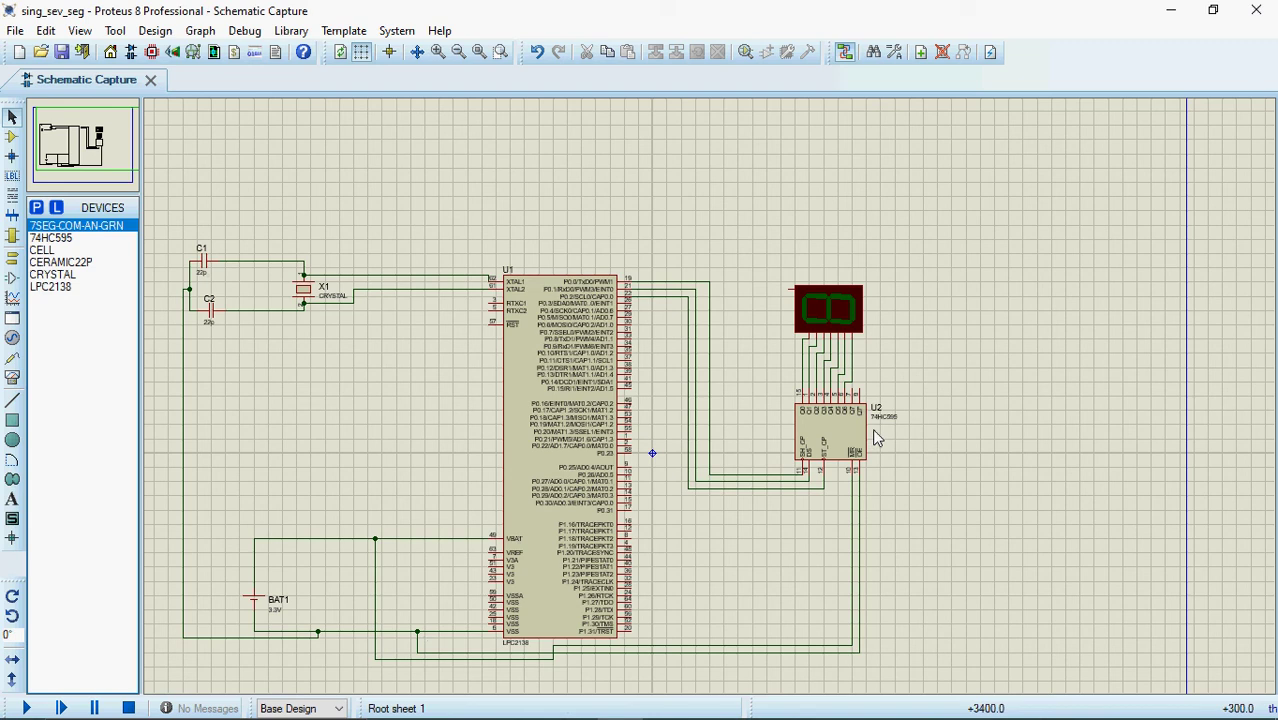
click(786, 289)
click(410, 539)
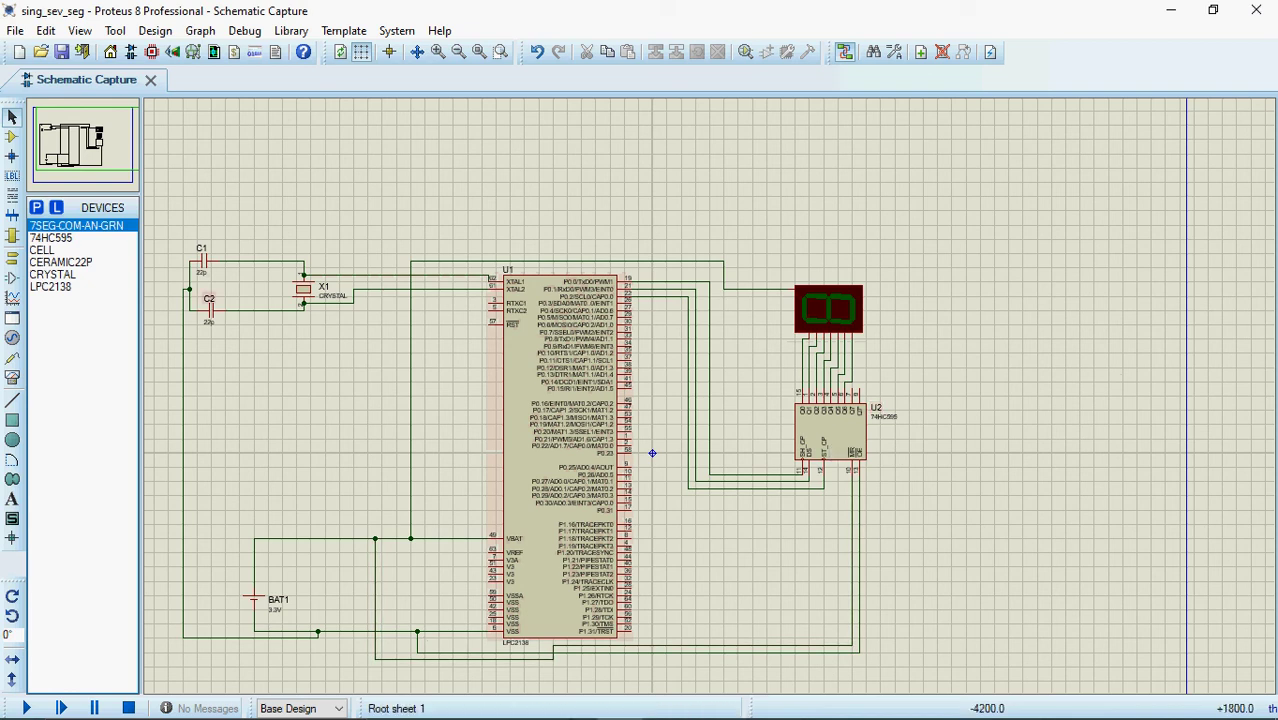
Switch to Keil µVision4 and start a new µVision project from the Project menu
mouse_move(668, 706)
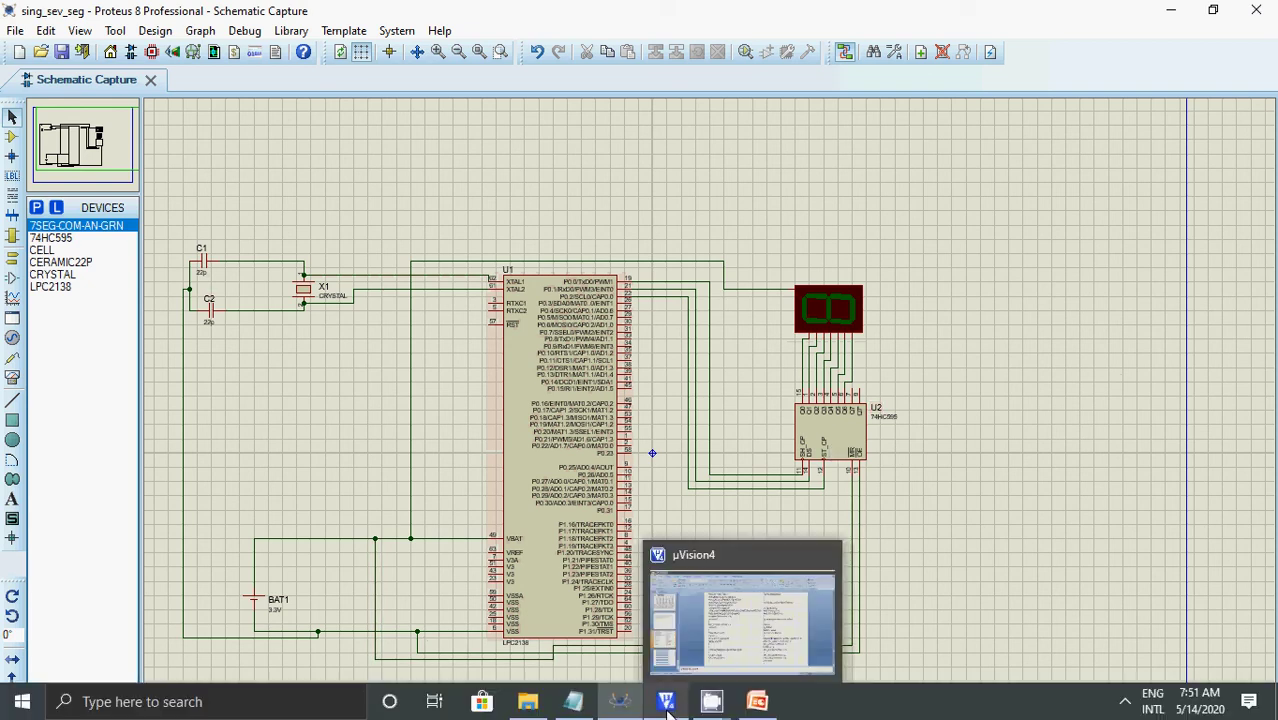
click(678, 622)
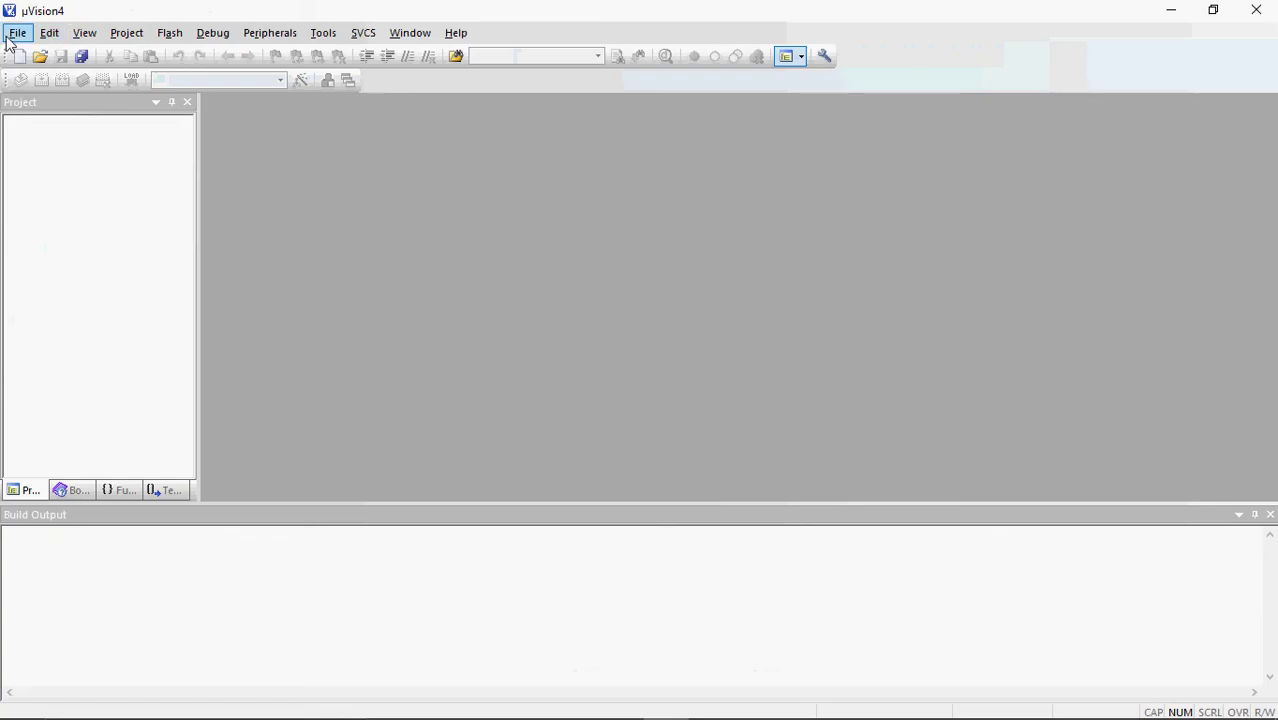
click(17, 33)
mouse_move(126, 33)
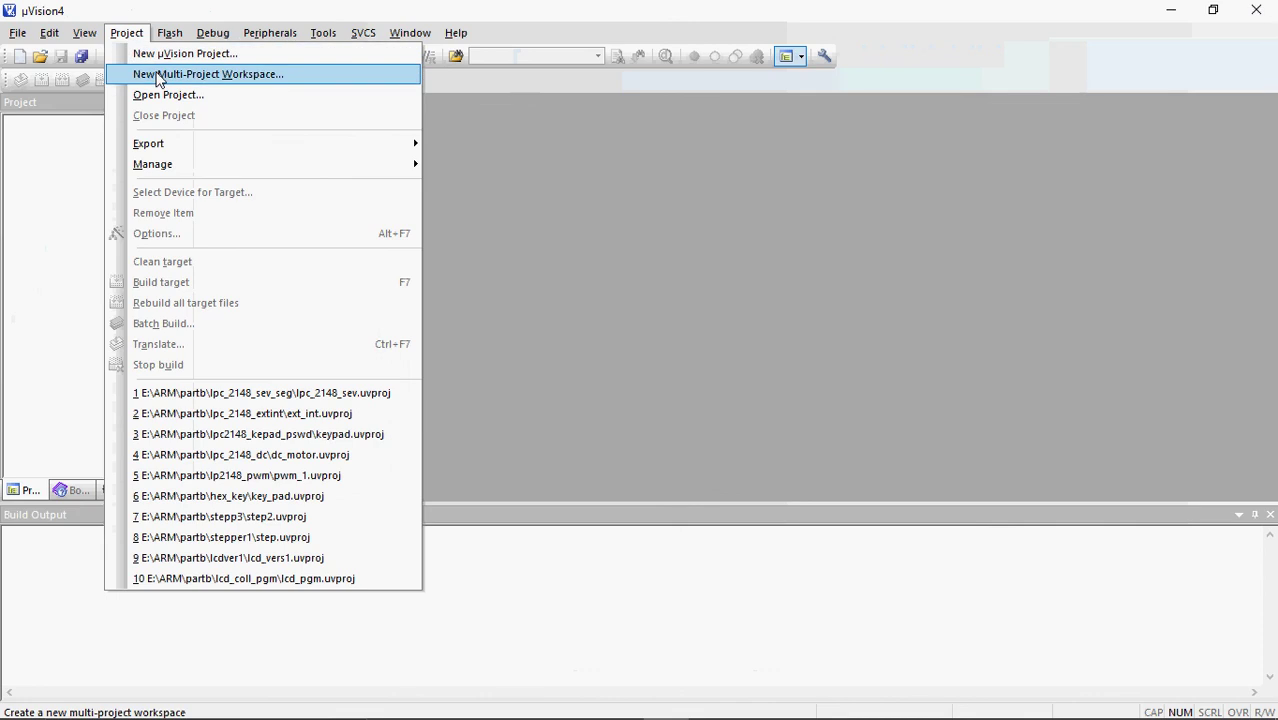
click(157, 75)
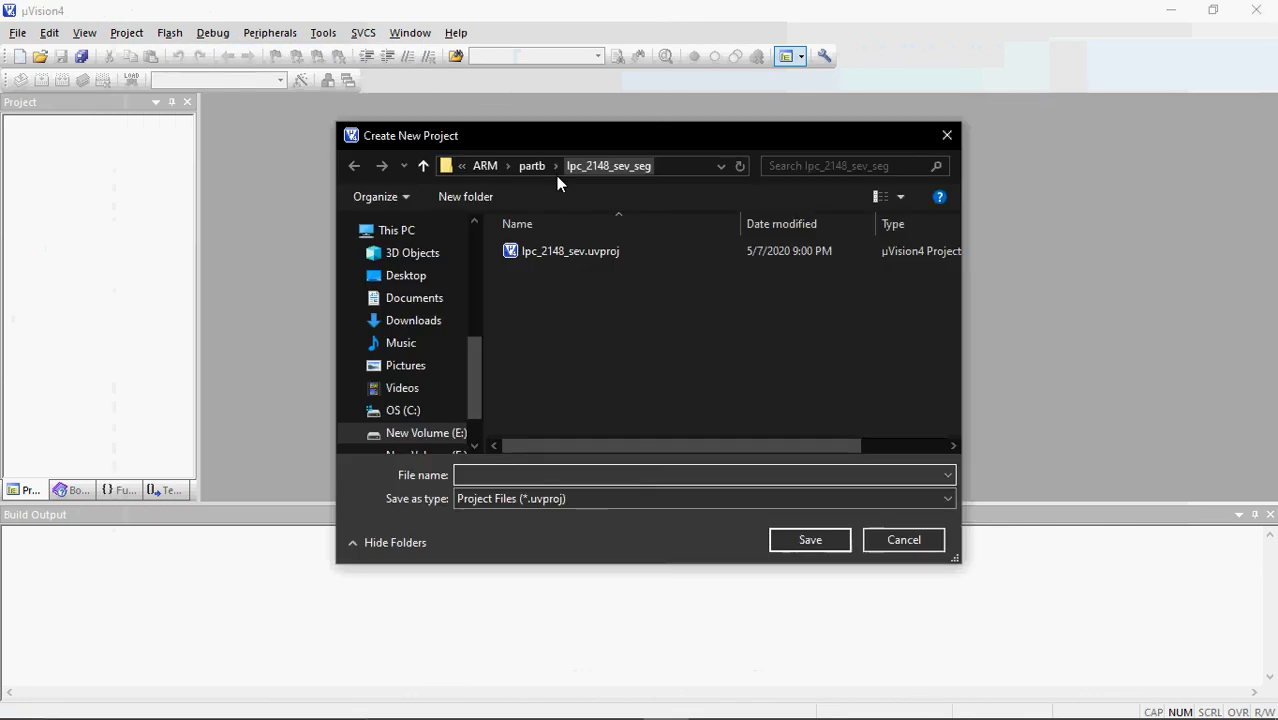
Create folder lpc_214_sing_seg inside partb and save the project there as sev_seg
click(559, 175)
click(567, 478)
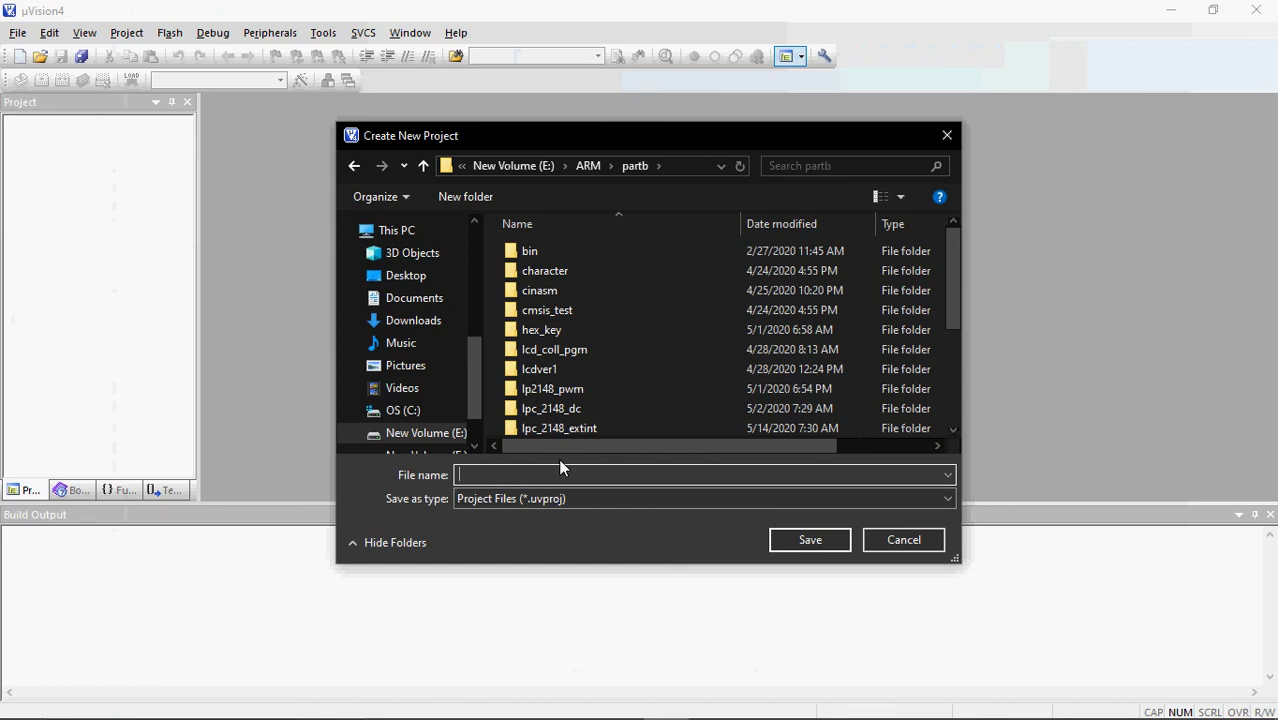
click(465, 196)
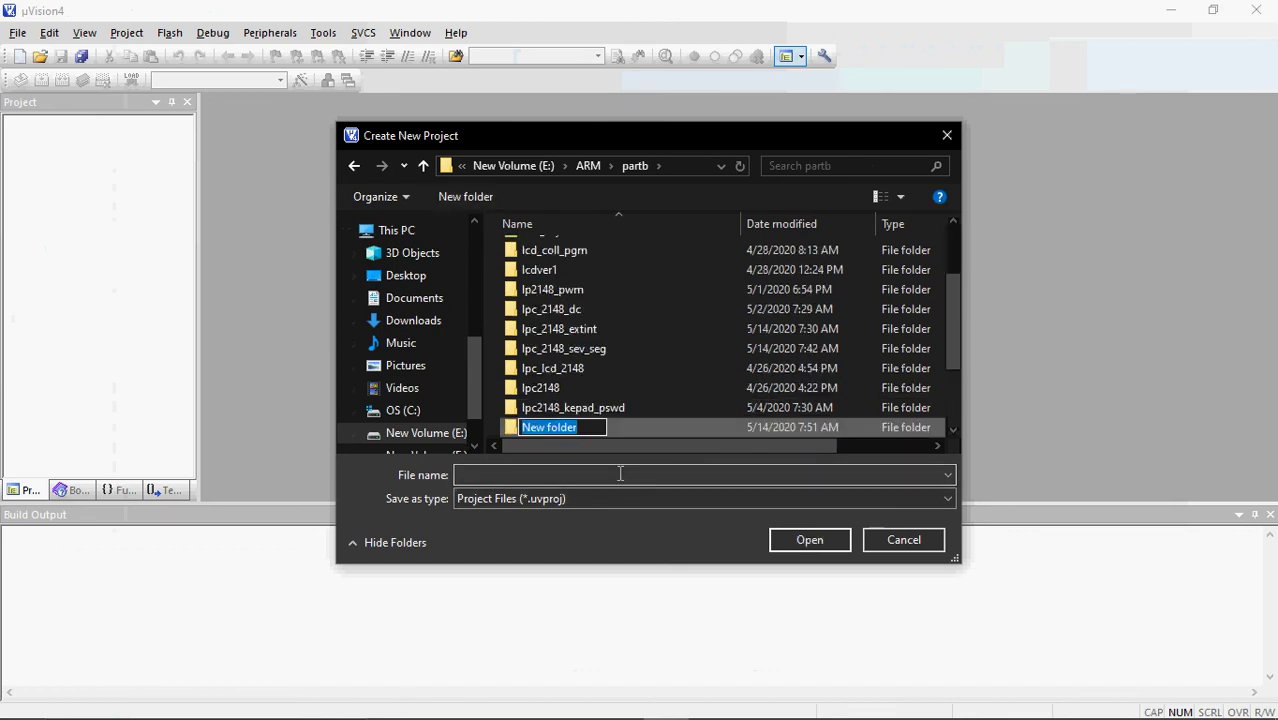
text(lpc_214)
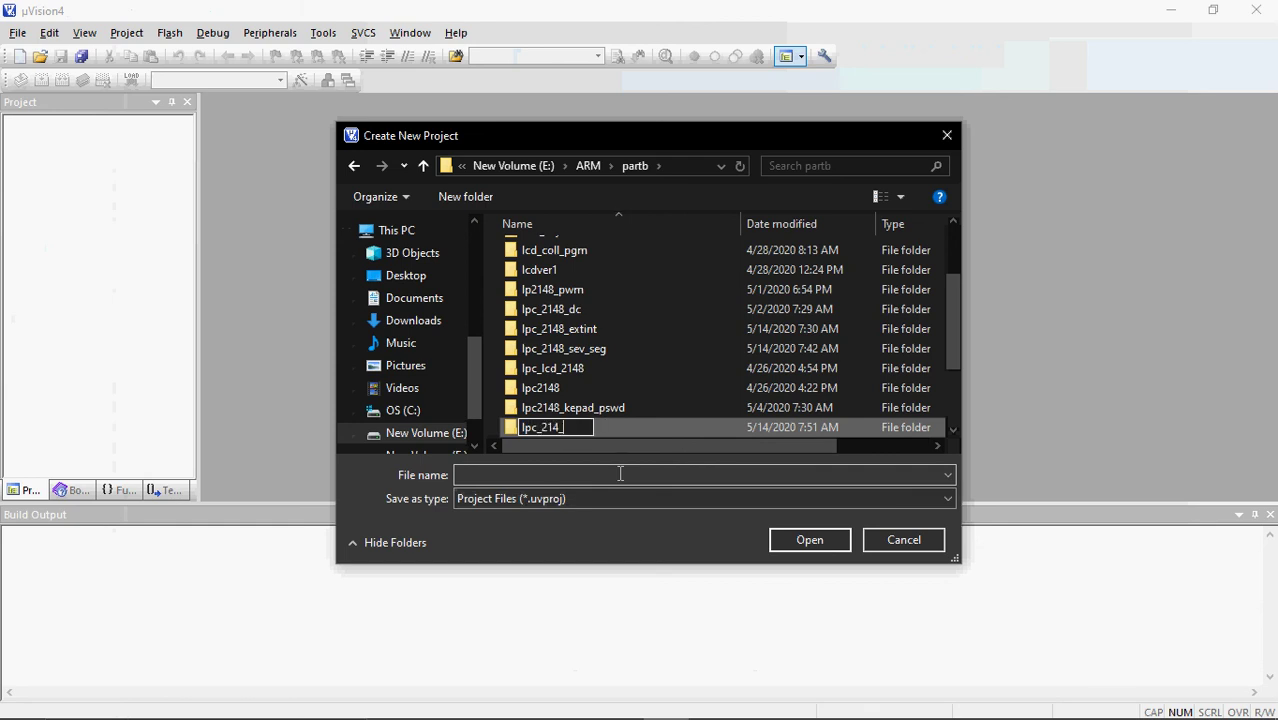
text(_sing_seg)
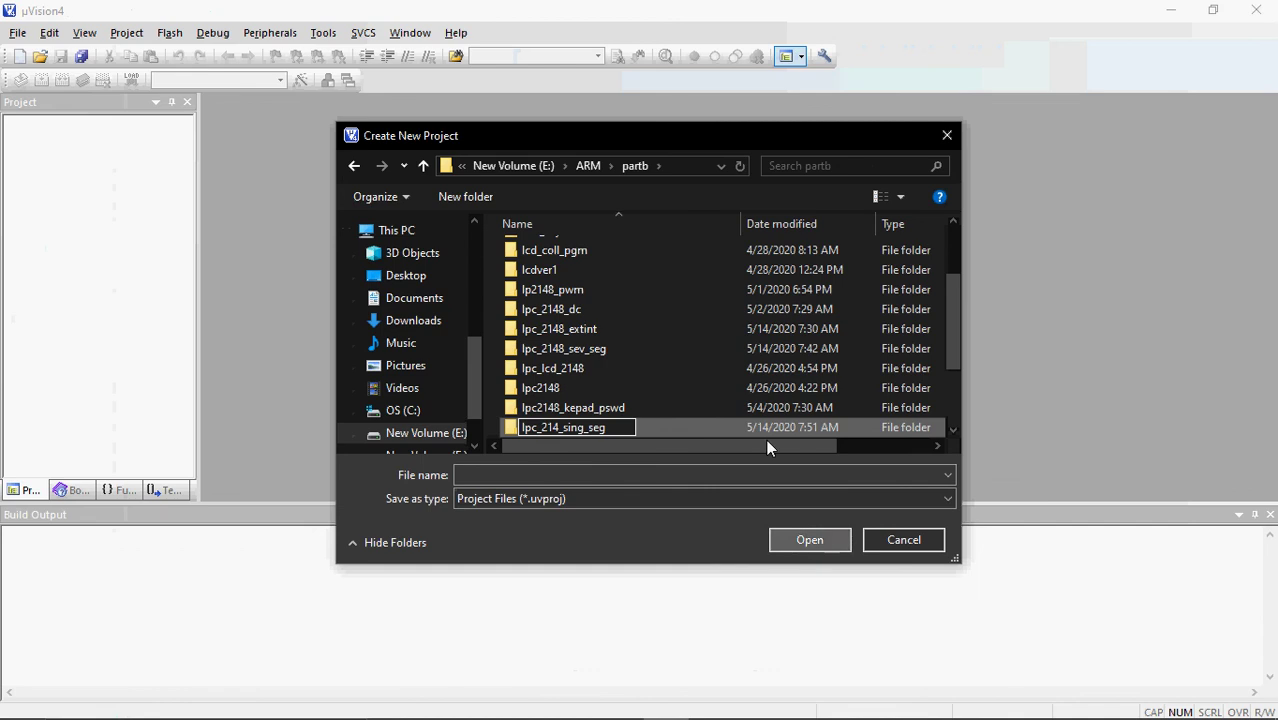
key(Return)
double_click(612, 313)
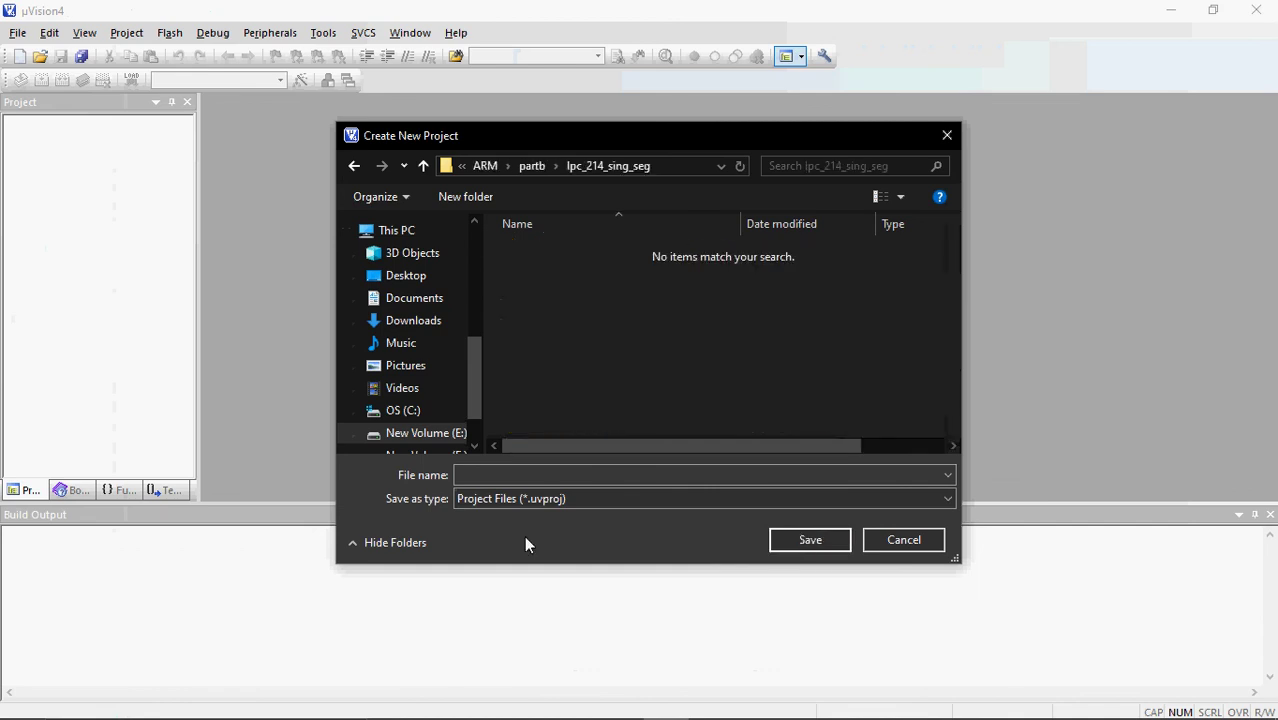
click(545, 473)
text(sev_se)
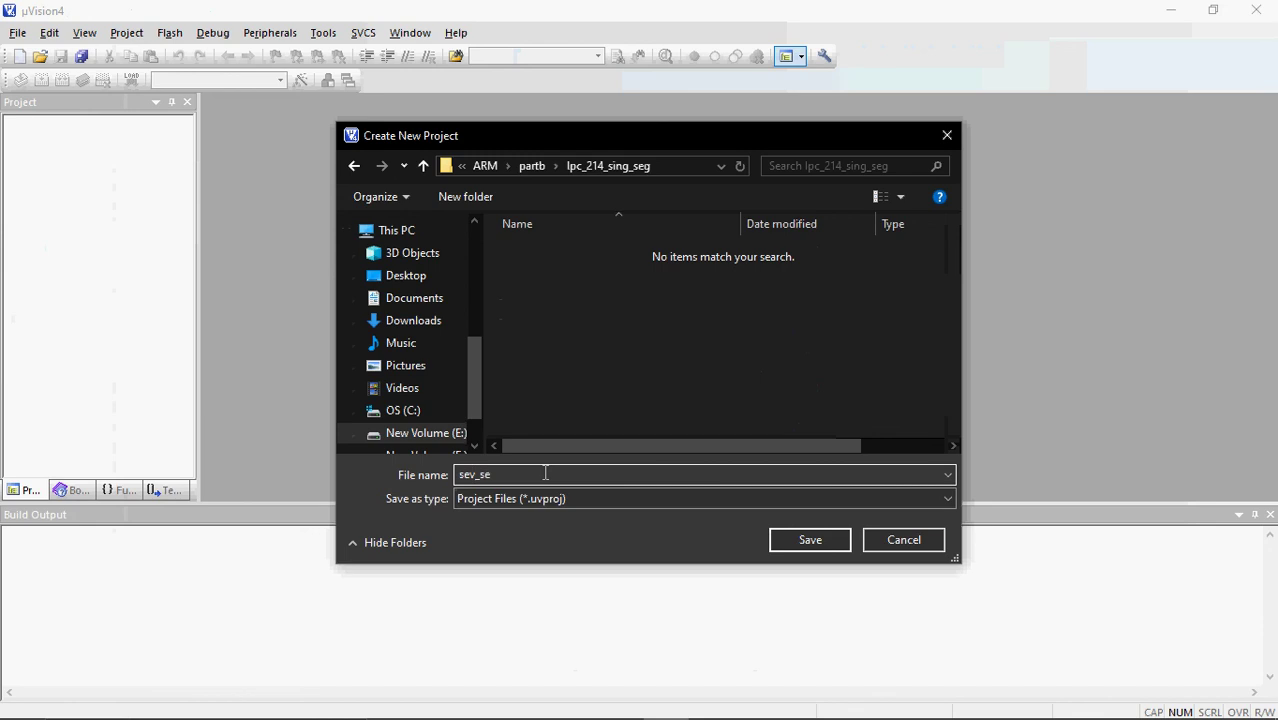
text(g)
click(810, 540)
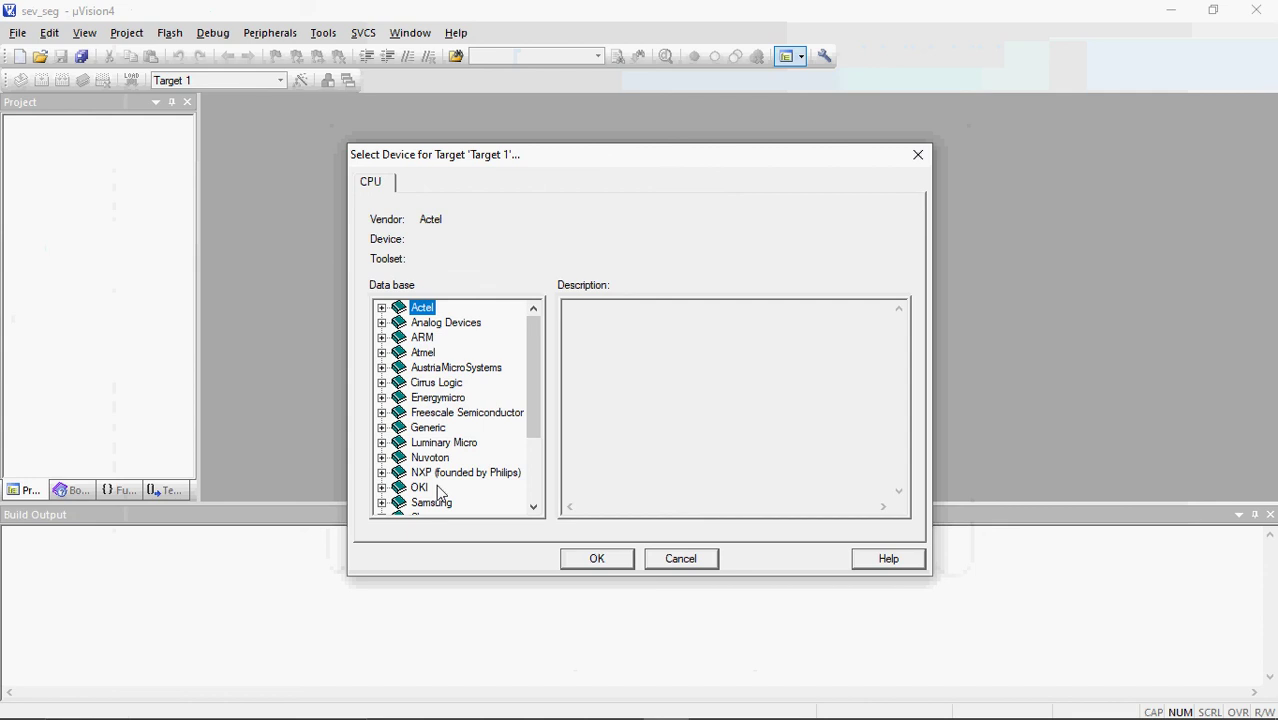
Close the device selection after browsing NXP, and accept copying the LPC2100 startup code
click(381, 473)
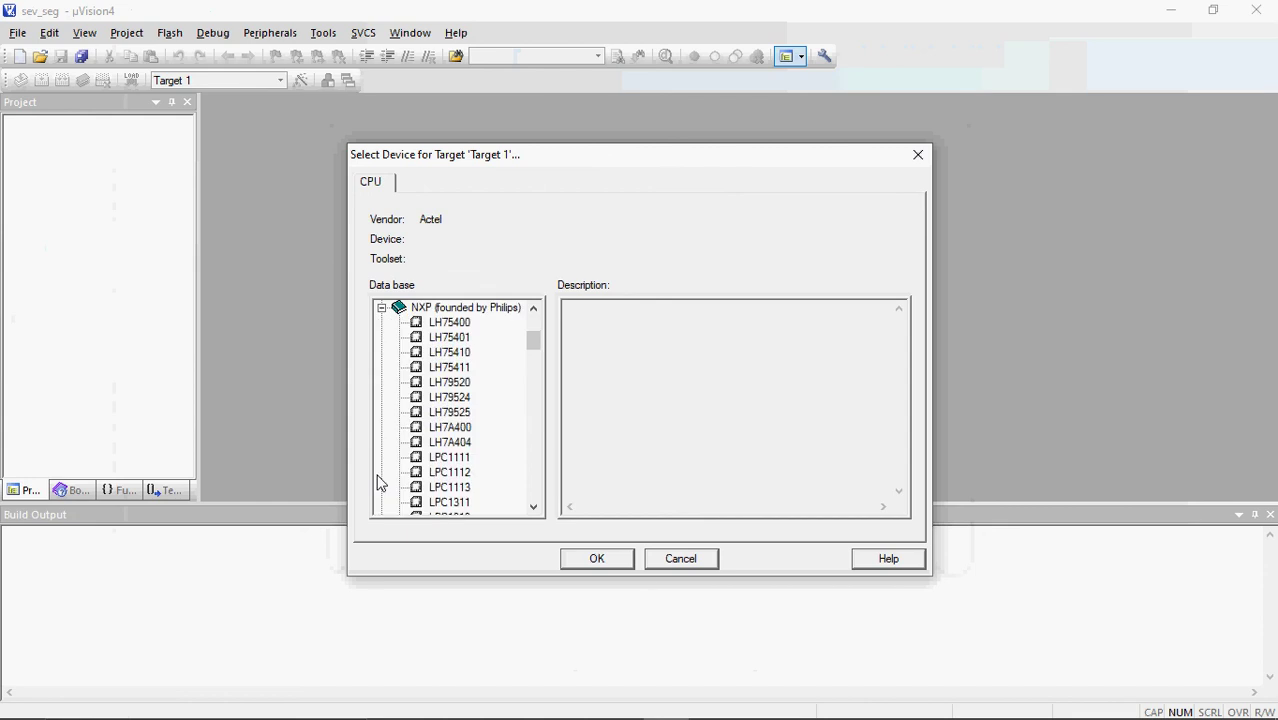
scroll(466, 451, down, 10)
scroll(466, 451, down, 7)
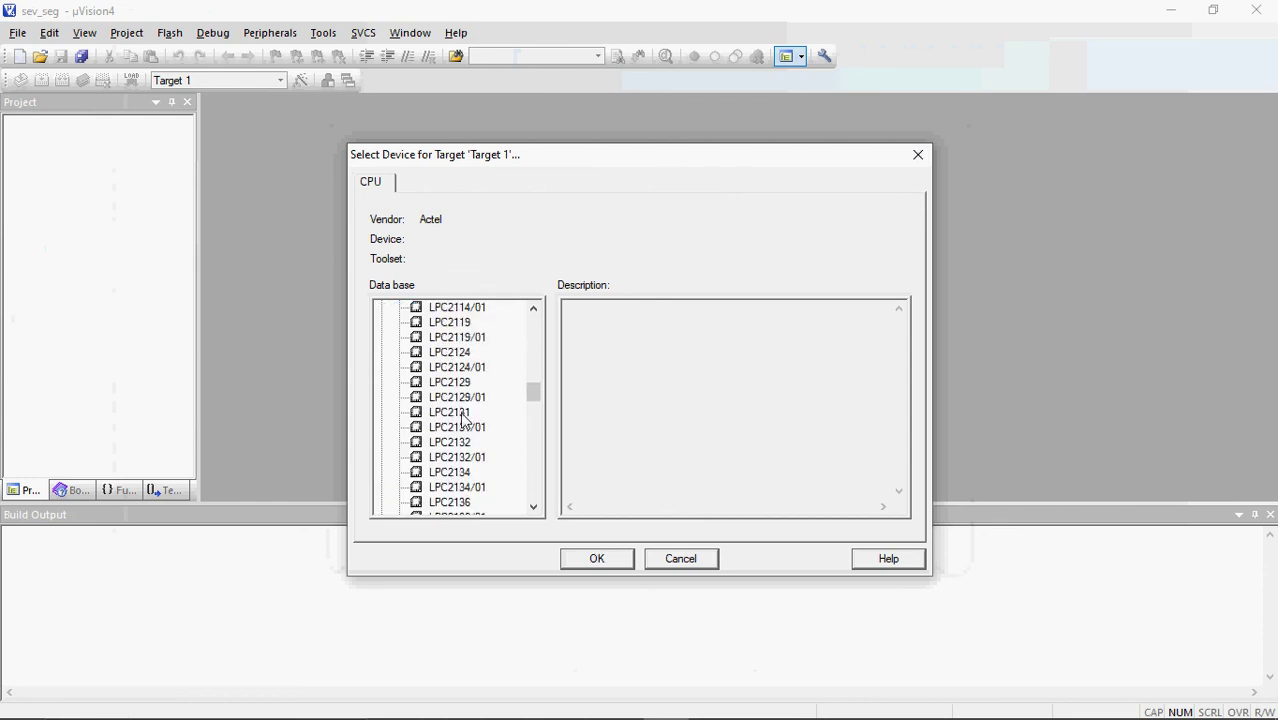
scroll(463, 418, down, 2)
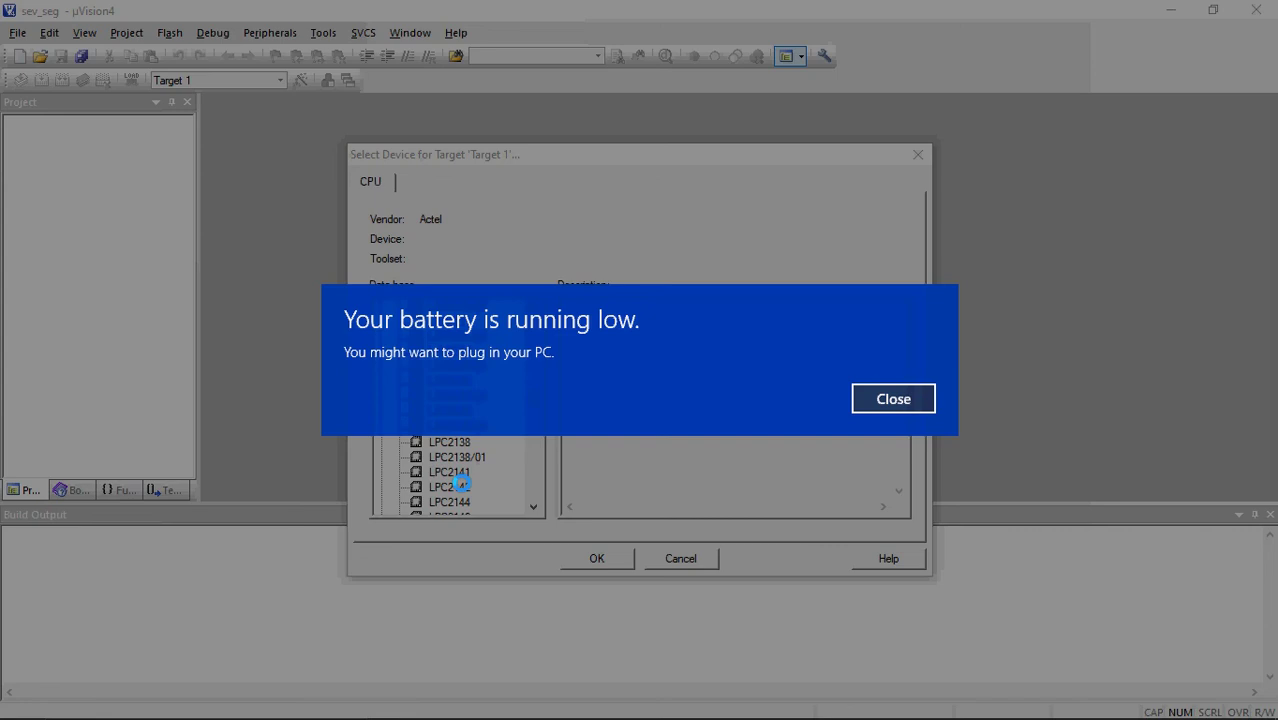
scroll(476, 505, down, 1)
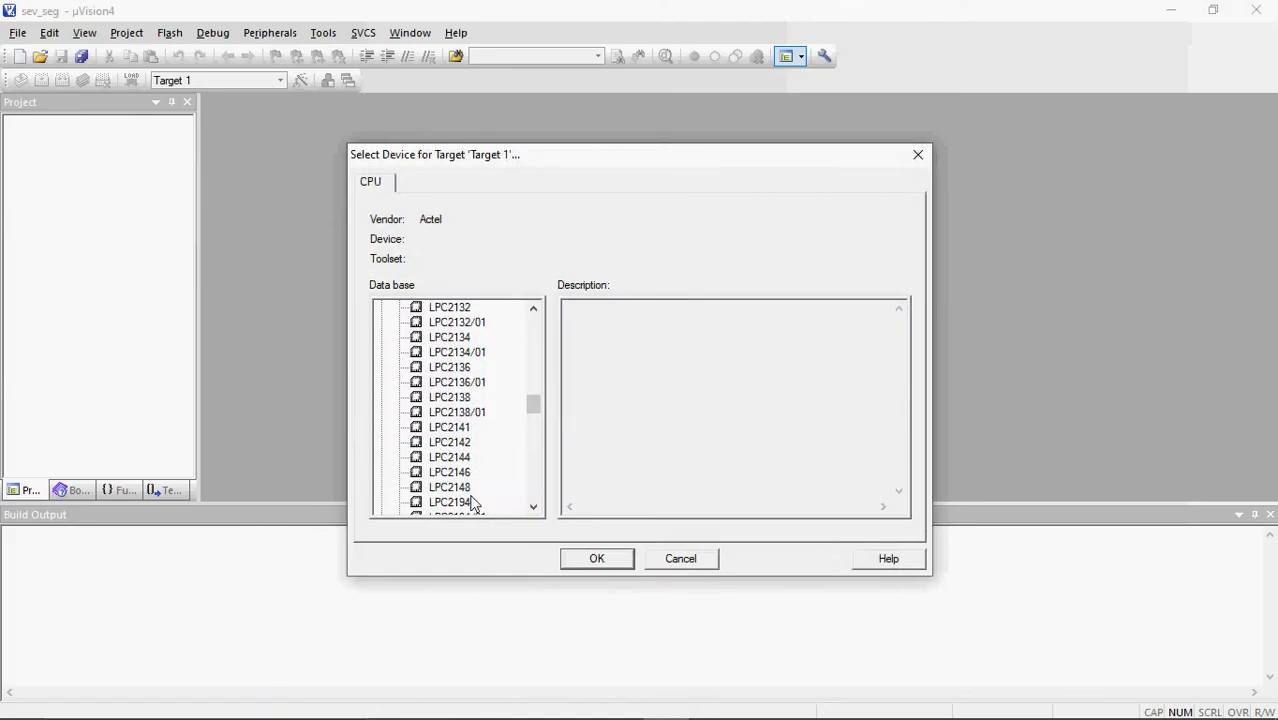
key(Escape)
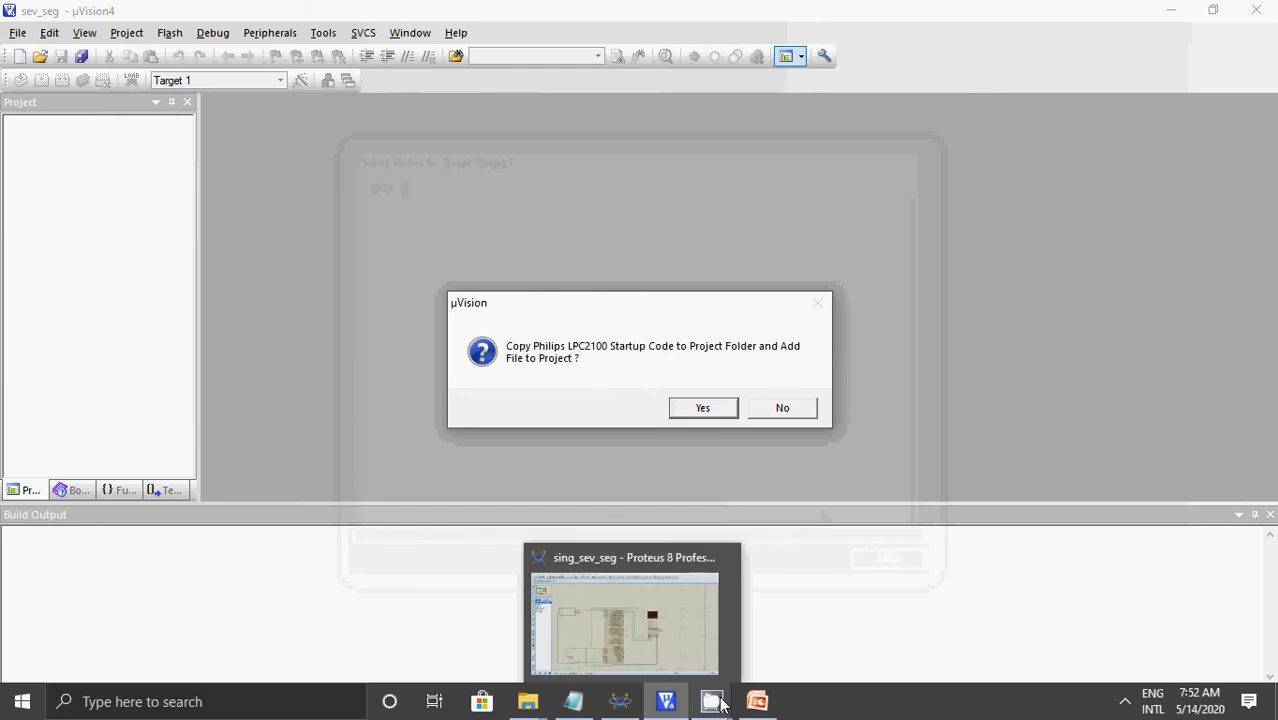
click(720, 703)
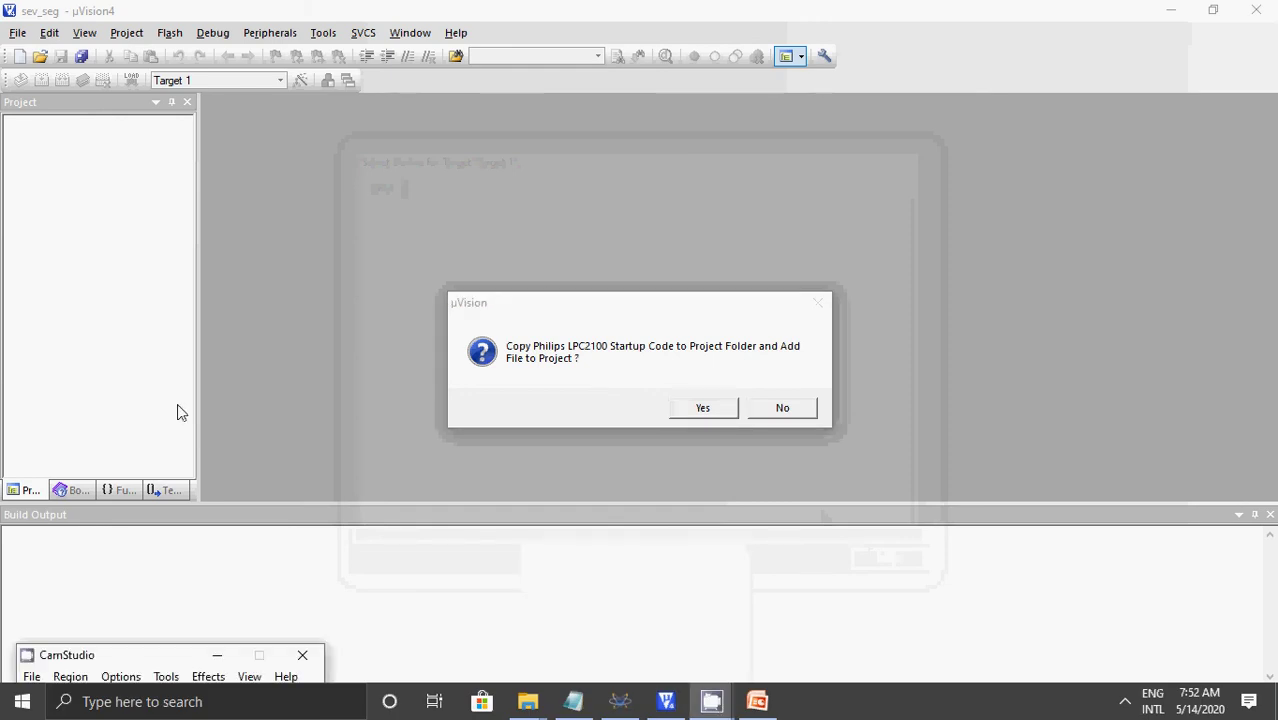
click(61, 705)
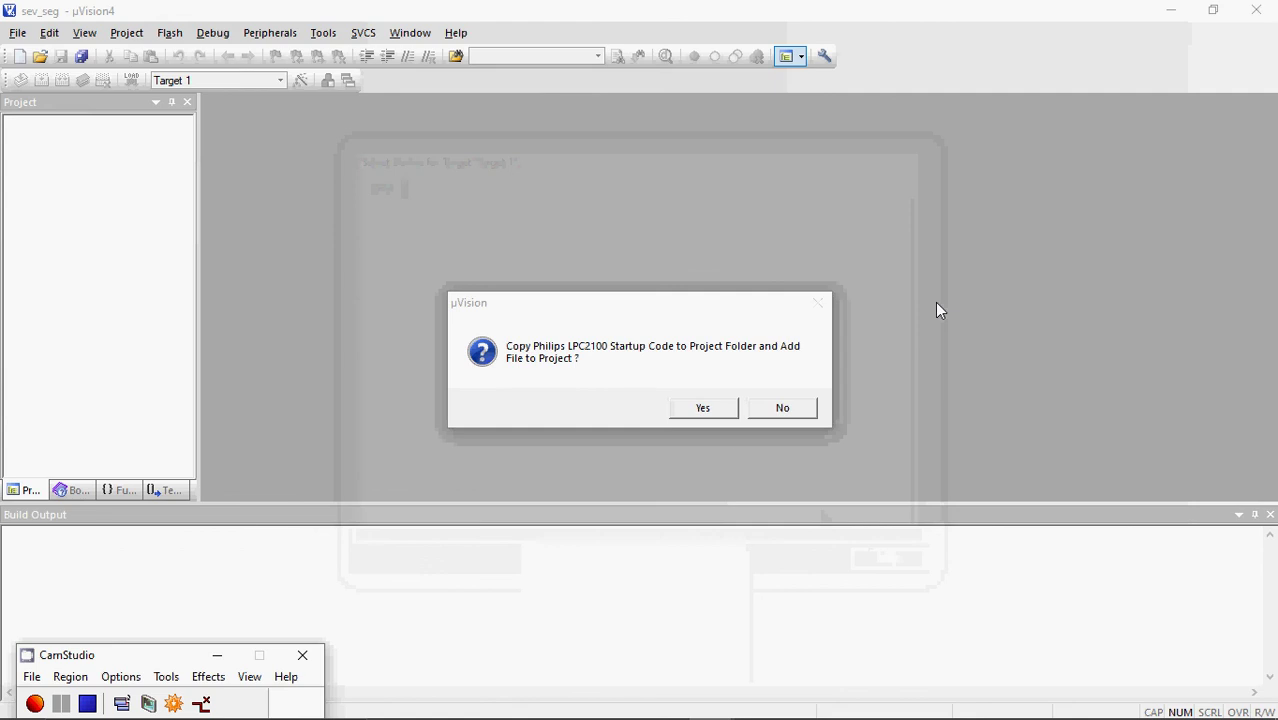
key(F8)
click(720, 414)
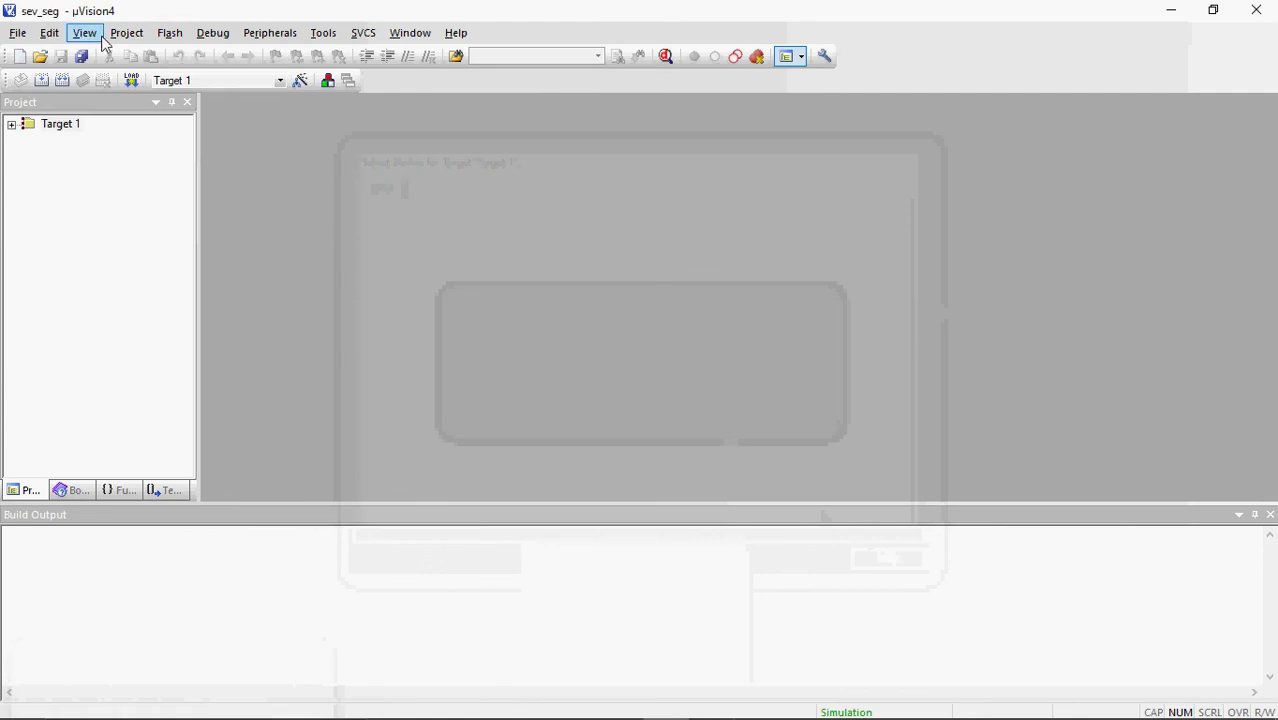
Expand Target 1 and Source Group 1 in the Project panel to show Startup.s
click(17, 32)
click(126, 33)
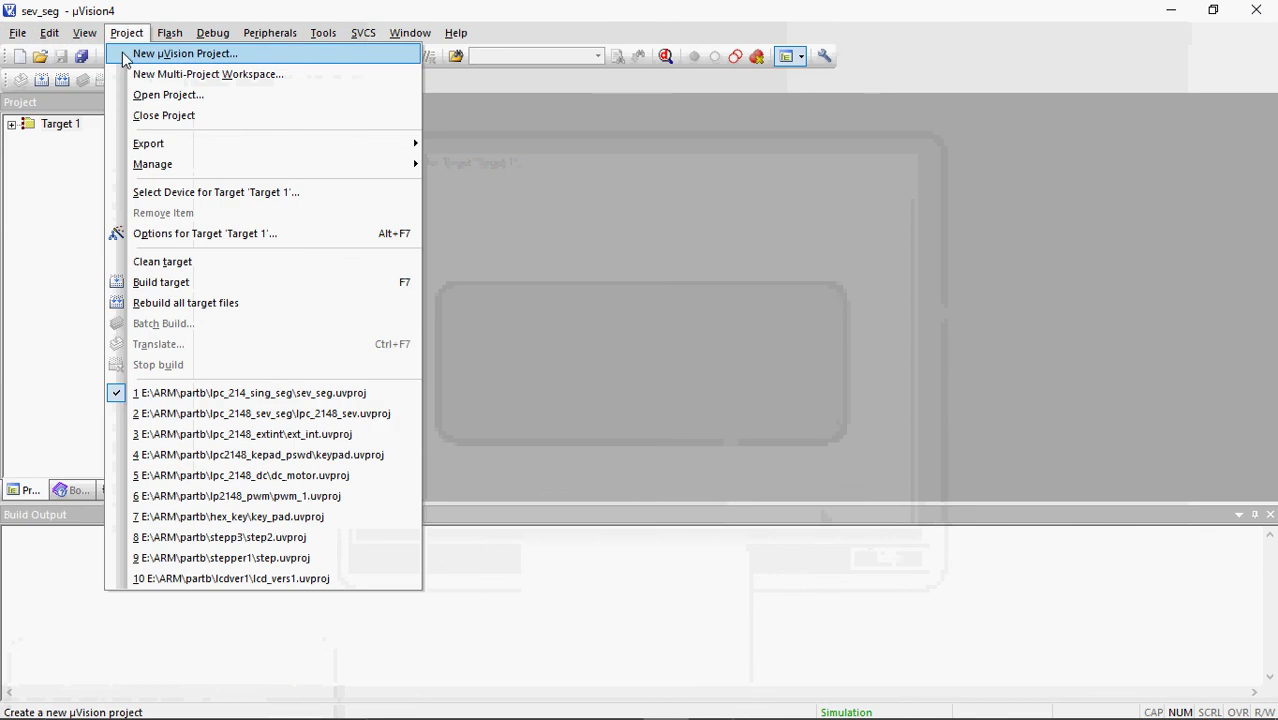
click(501, 127)
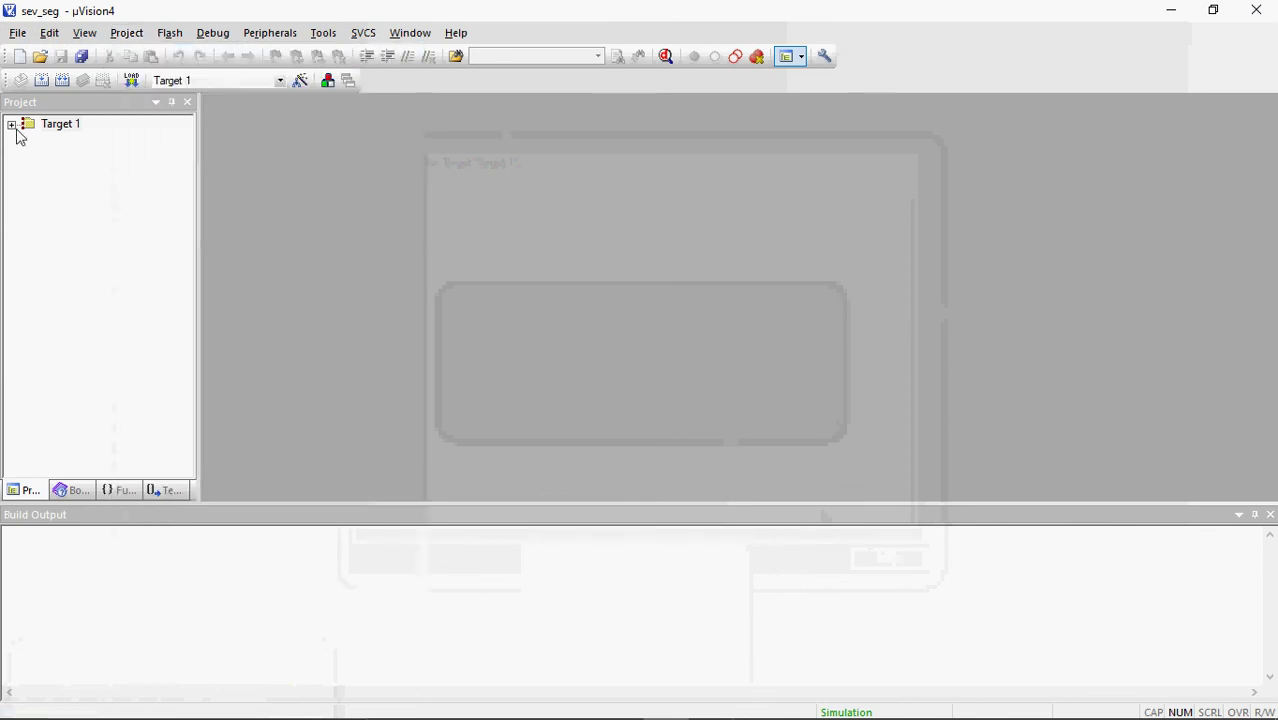
click(11, 124)
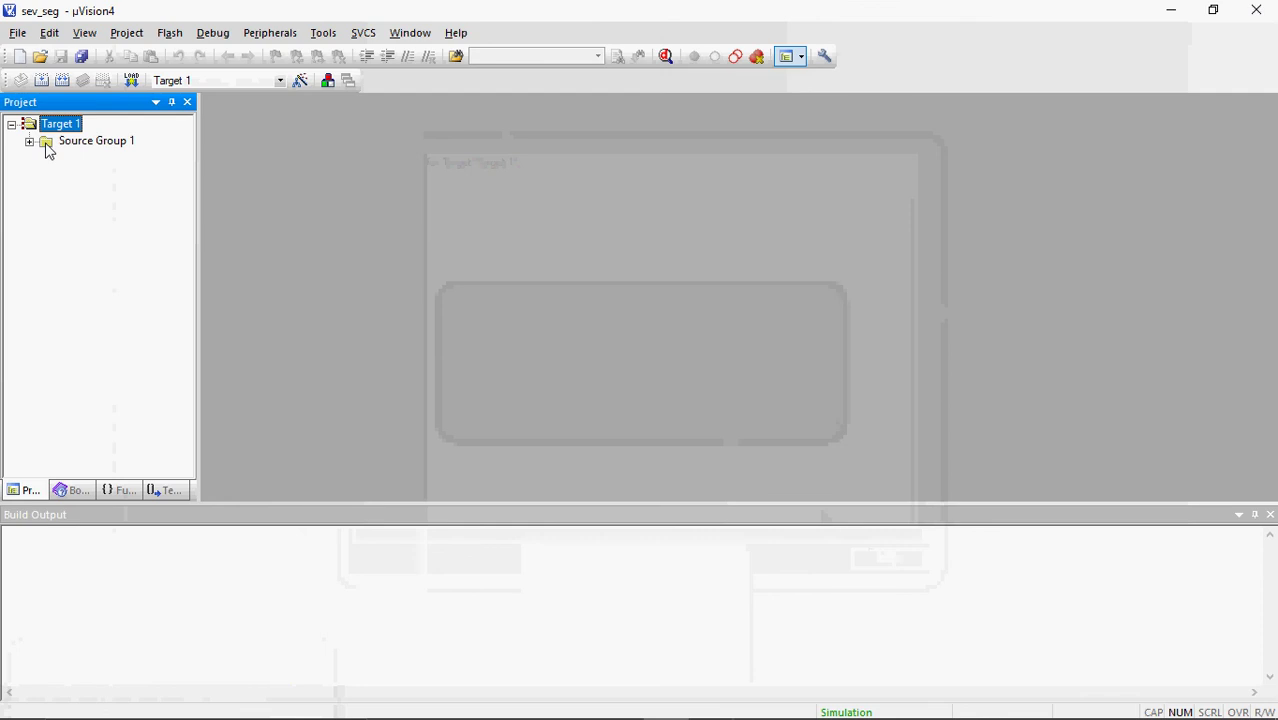
click(29, 141)
Create a new blank file and copy the whole program code from Notepad
click(19, 56)
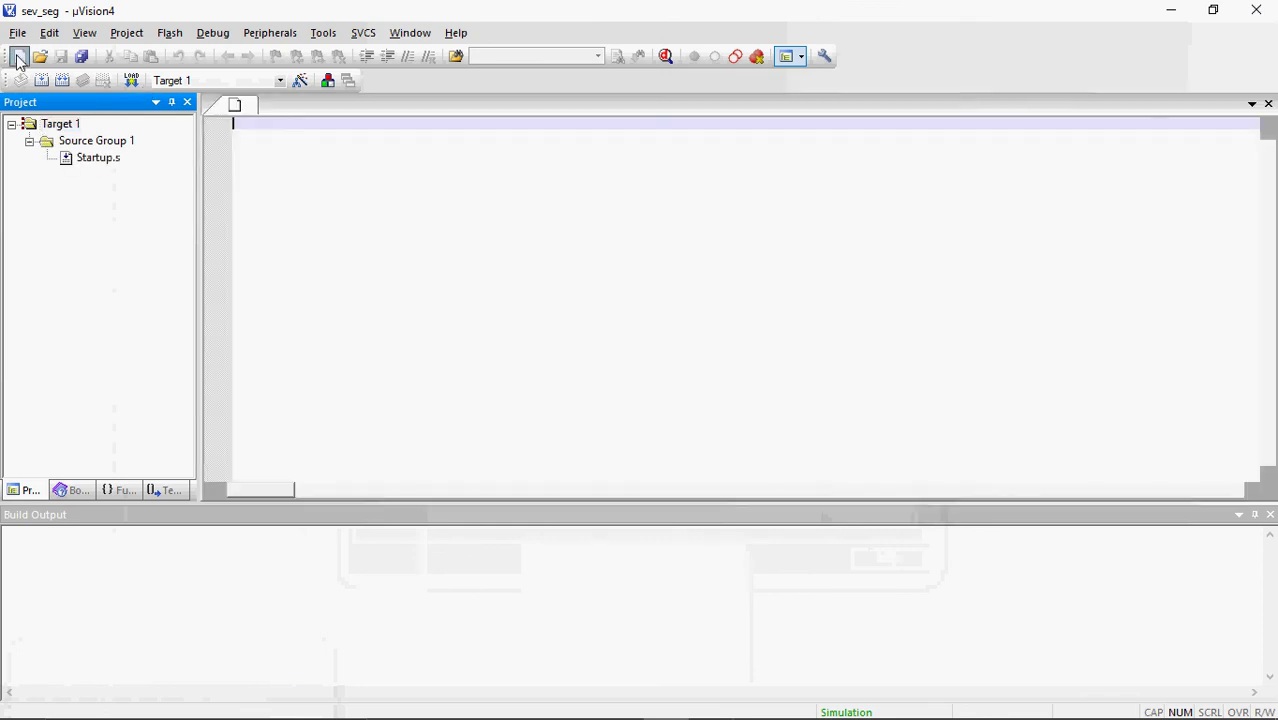
mouse_move(764, 702)
mouse_move(588, 708)
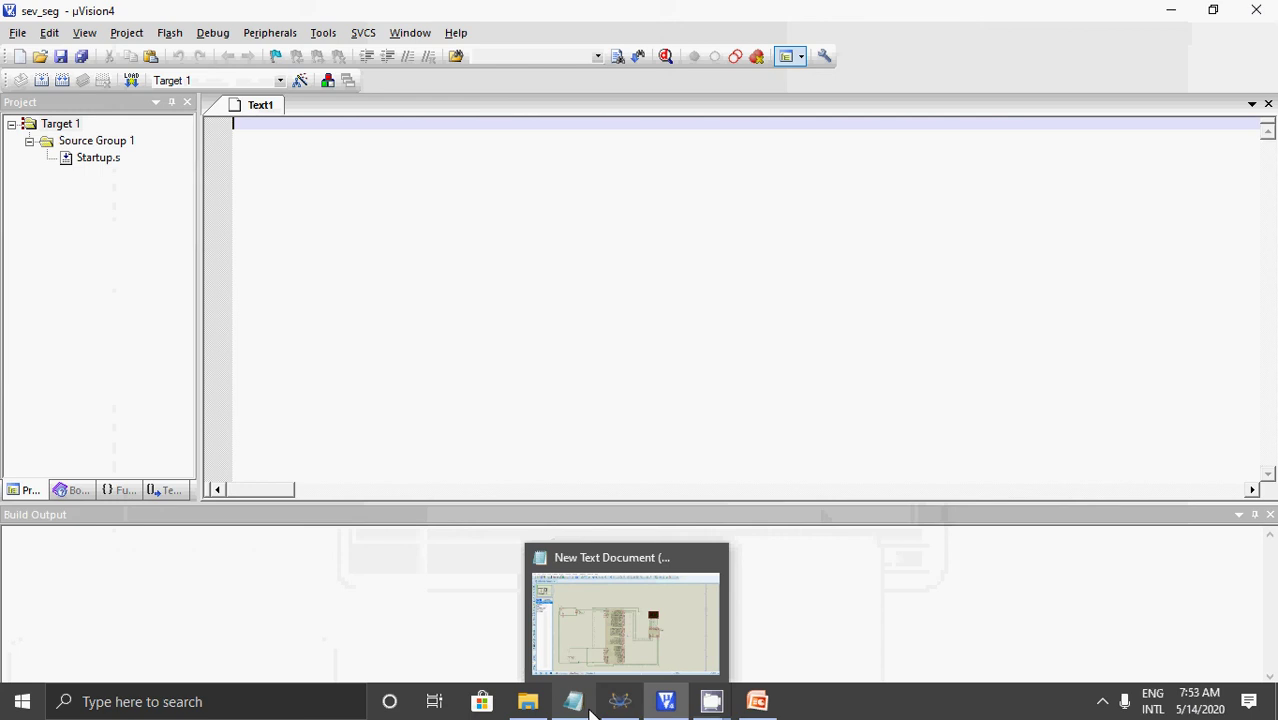
click(590, 710)
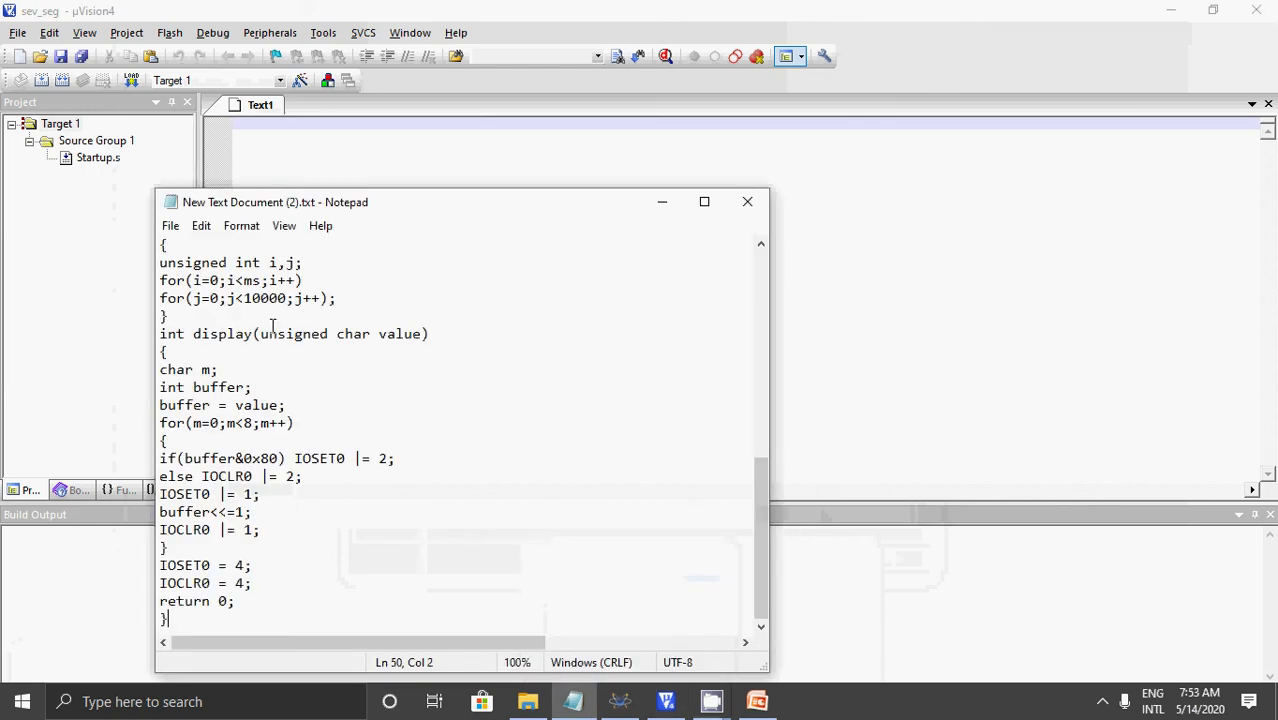
key(ctrl+Home)
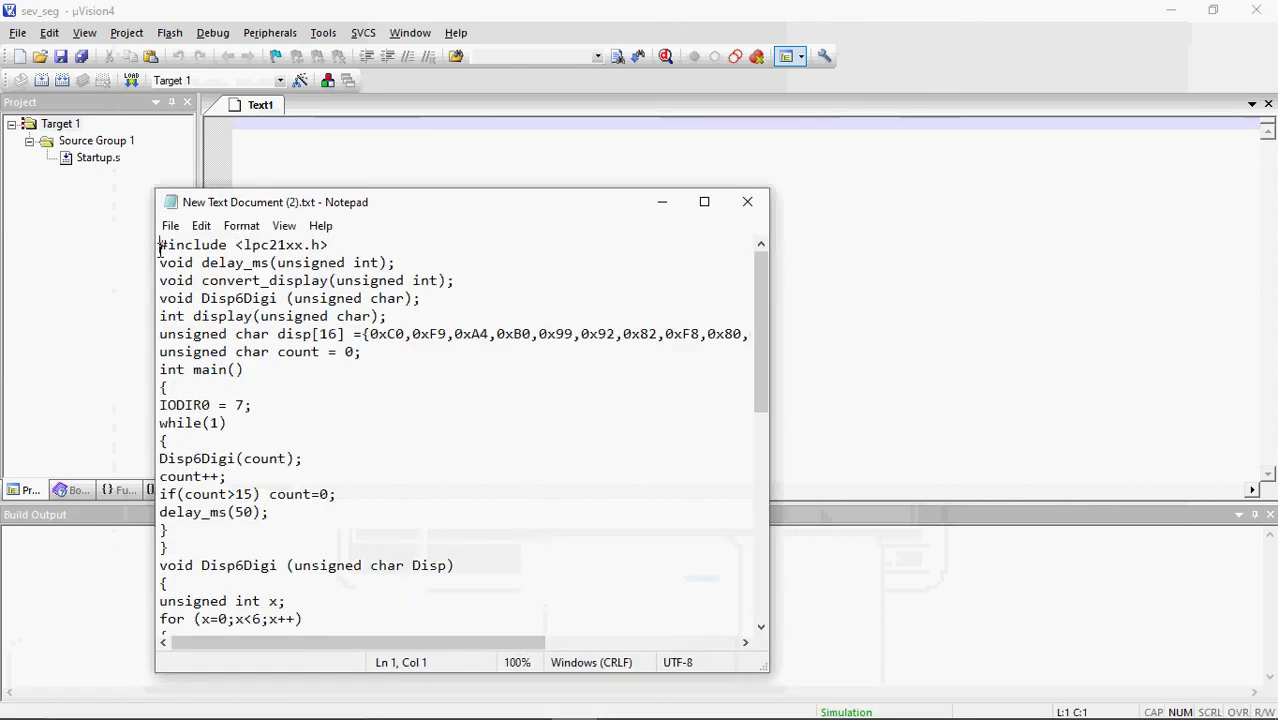
drag(160, 250, 250, 700)
right_click(244, 284)
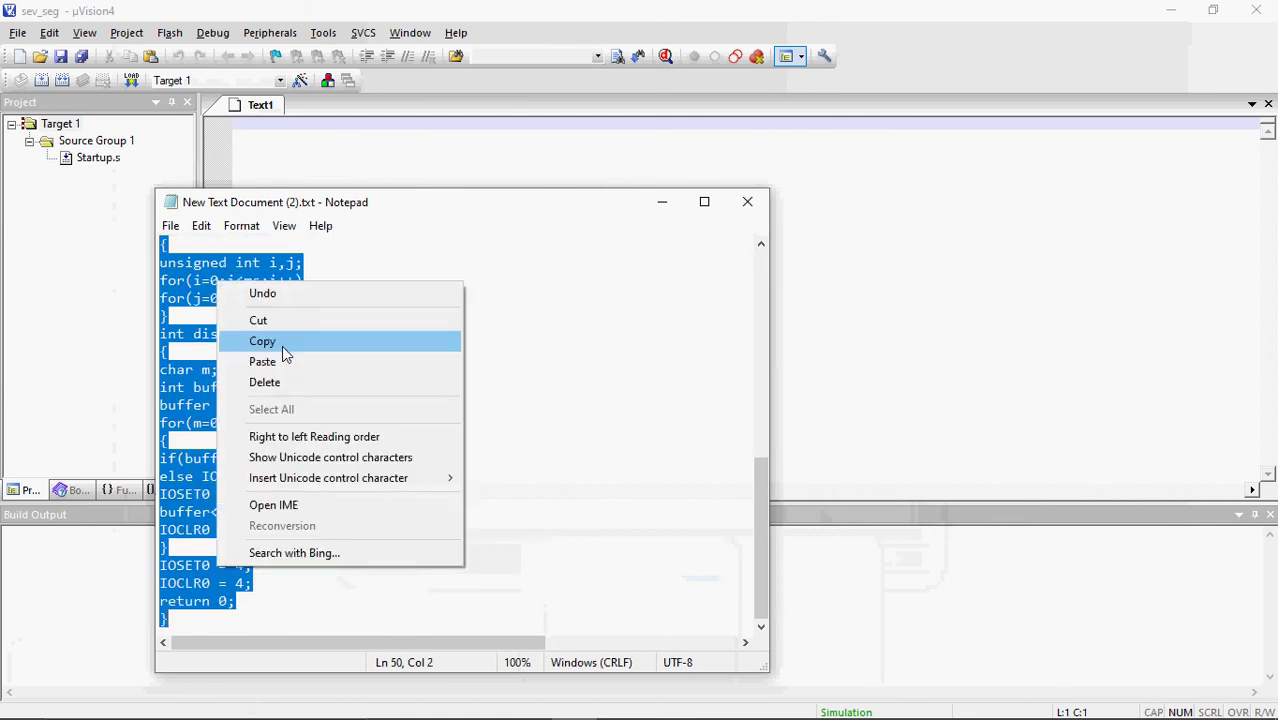
click(262, 341)
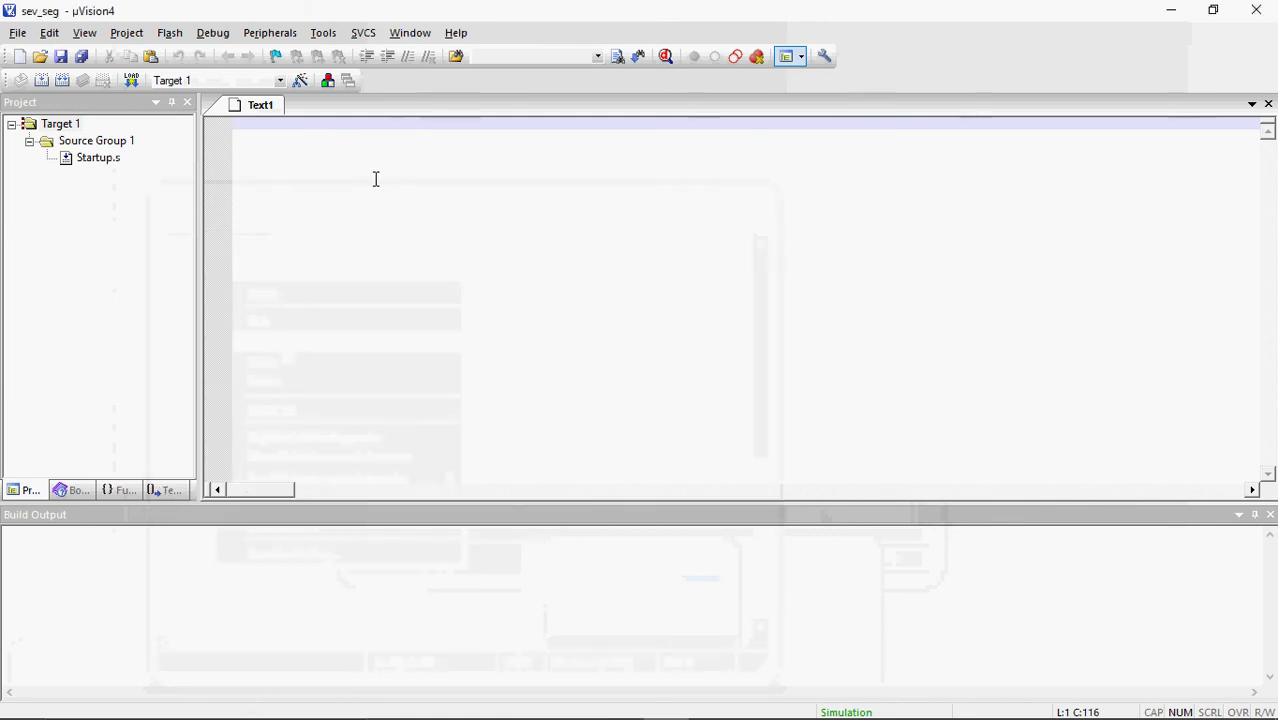
Paste the program into Text1 and delete the leading spaces before #include
right_click(385, 144)
click(427, 302)
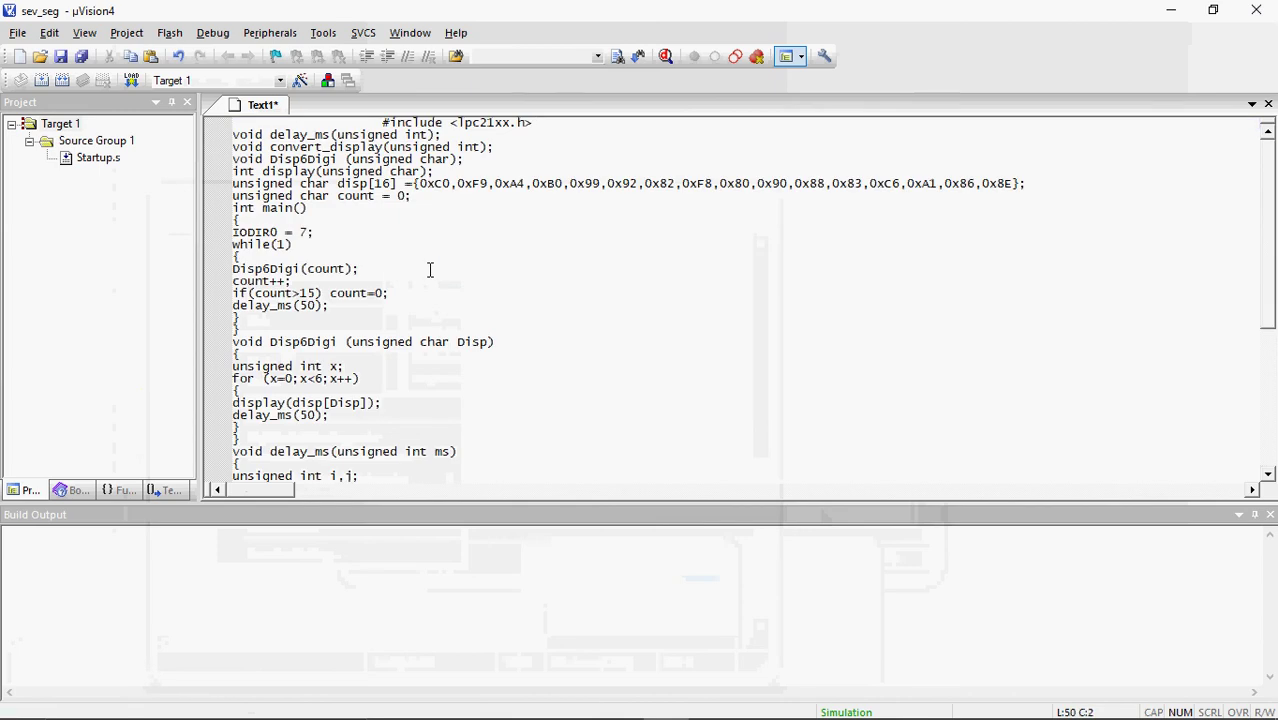
click(382, 126)
click(403, 118)
key(BackSpace)
key(BackSpace)
key(BackSpace)
key(BackSpace)
key(BackSpace)
key(BackSpace)
key(BackSpace)
key(BackSpace)
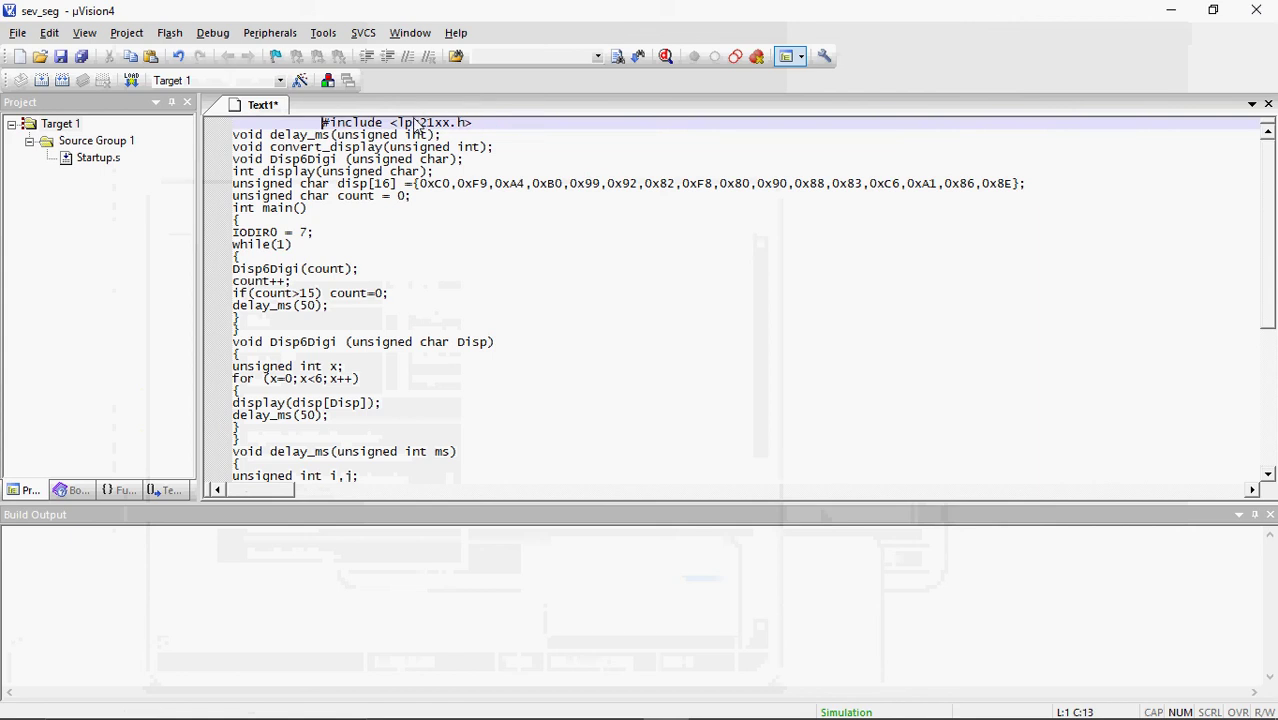
key(BackSpace)
key(BackSpace)
key(BackSpace)
key(BackSpace)
key(BackSpace)
key(BackSpace)
key(BackSpace)
key(BackSpace)
key(BackSpace)
key(BackSpace)
key(BackSpace)
key(BackSpace)
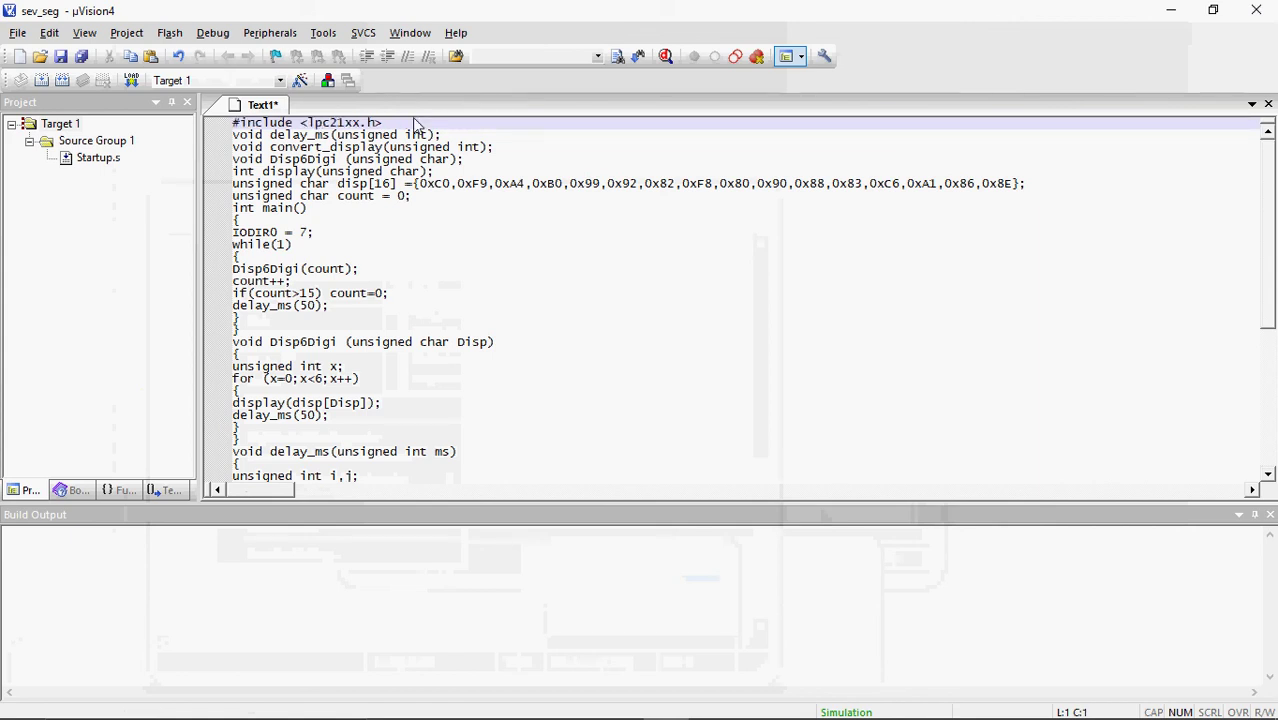
scroll(321, 285, down, 2)
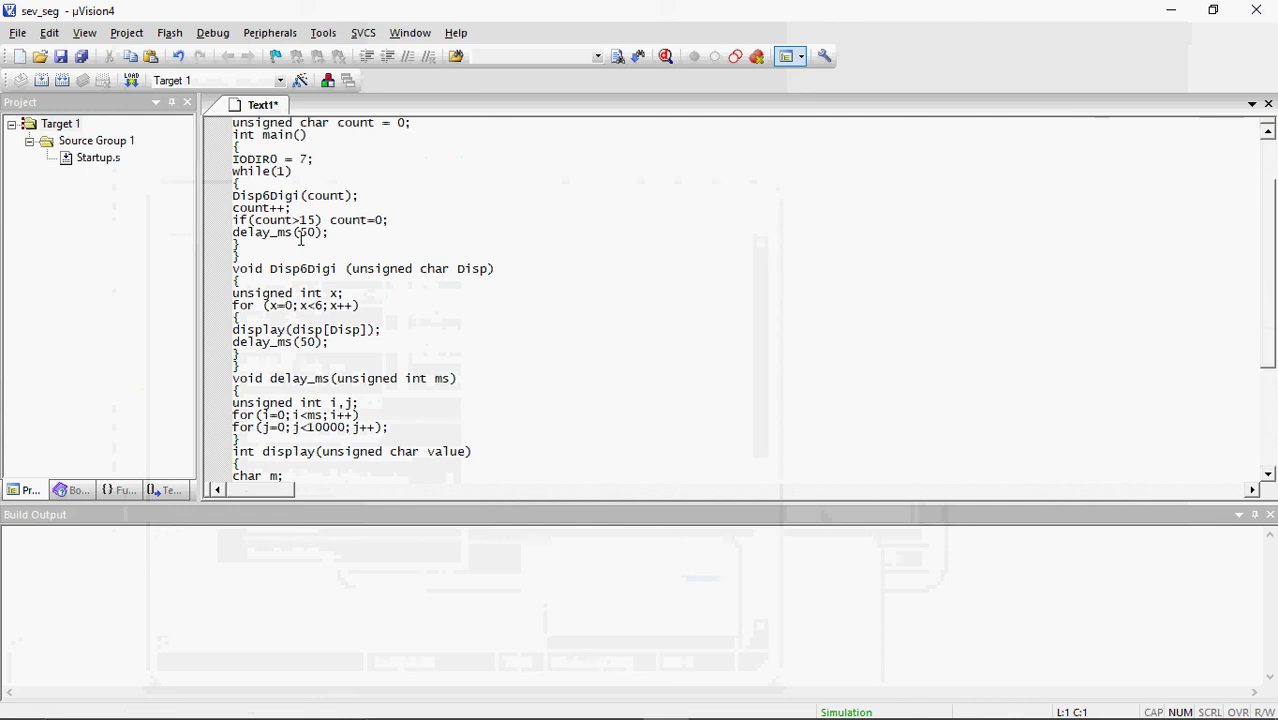
scroll(339, 317, down, 4)
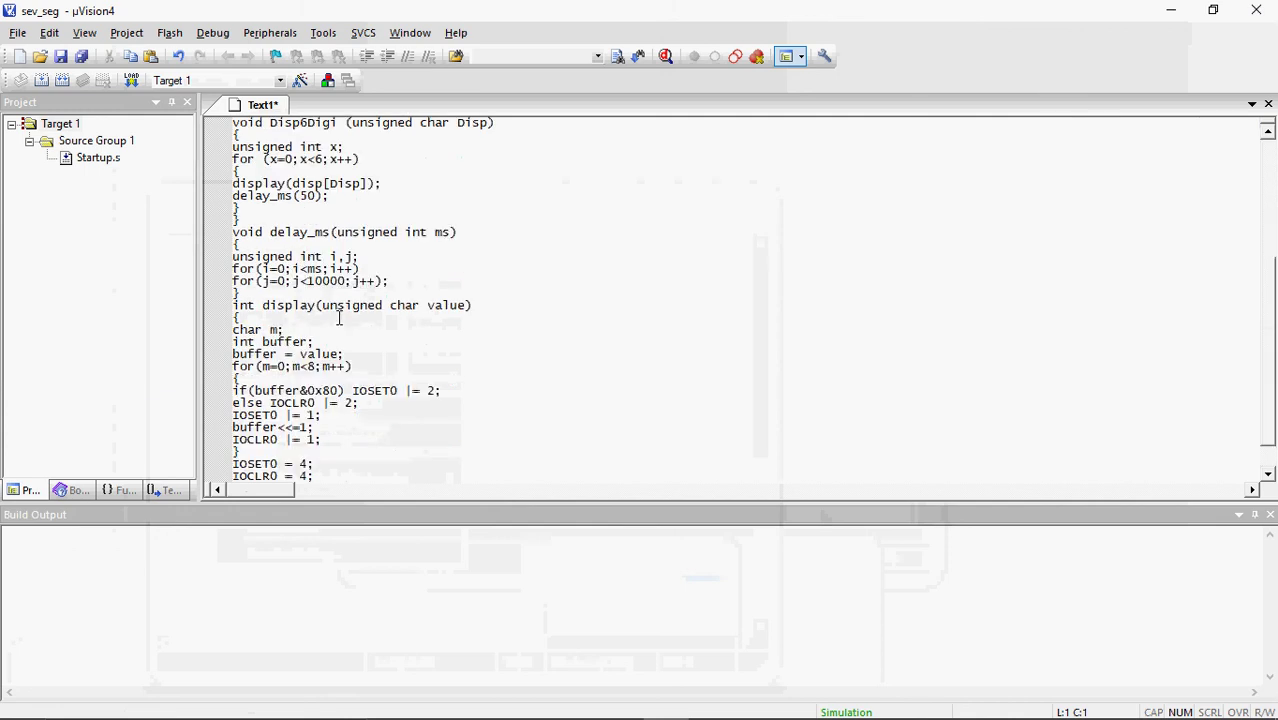
scroll(339, 317, down, 1)
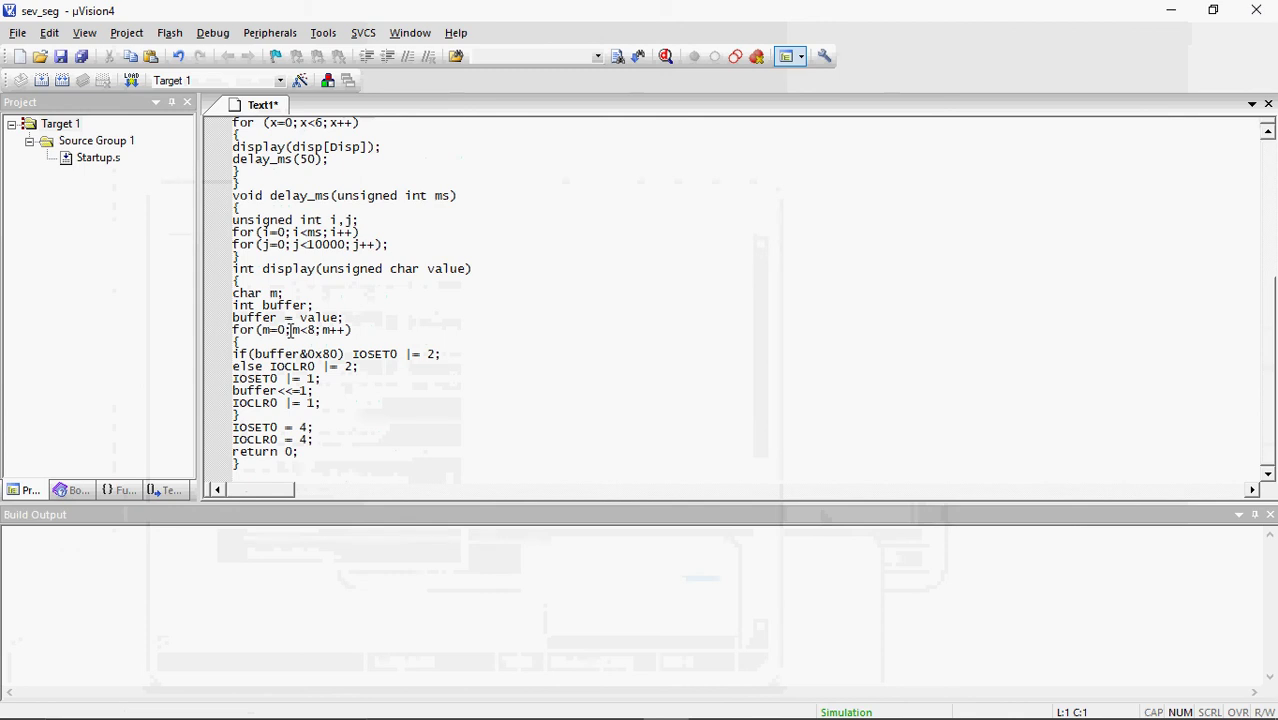
scroll(278, 324, up, 7)
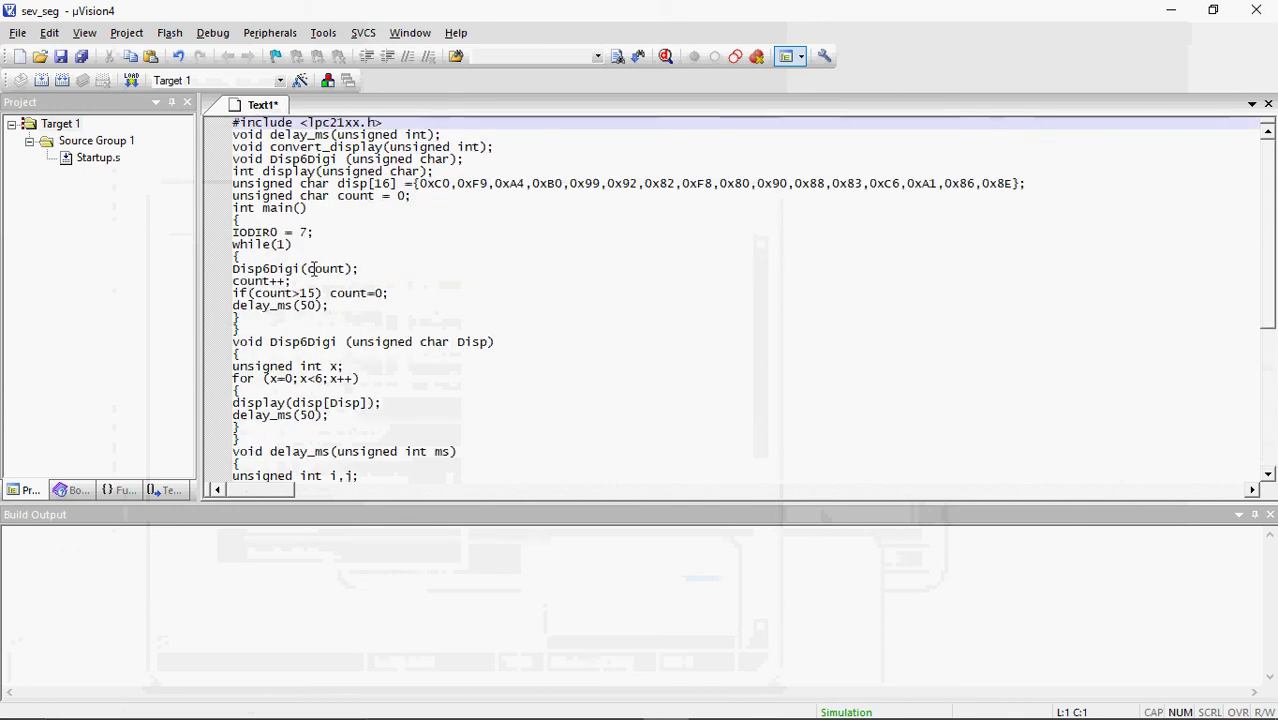
scroll(336, 350, down, 1)
scroll(336, 350, up, 1)
drag(233, 220, 309, 248)
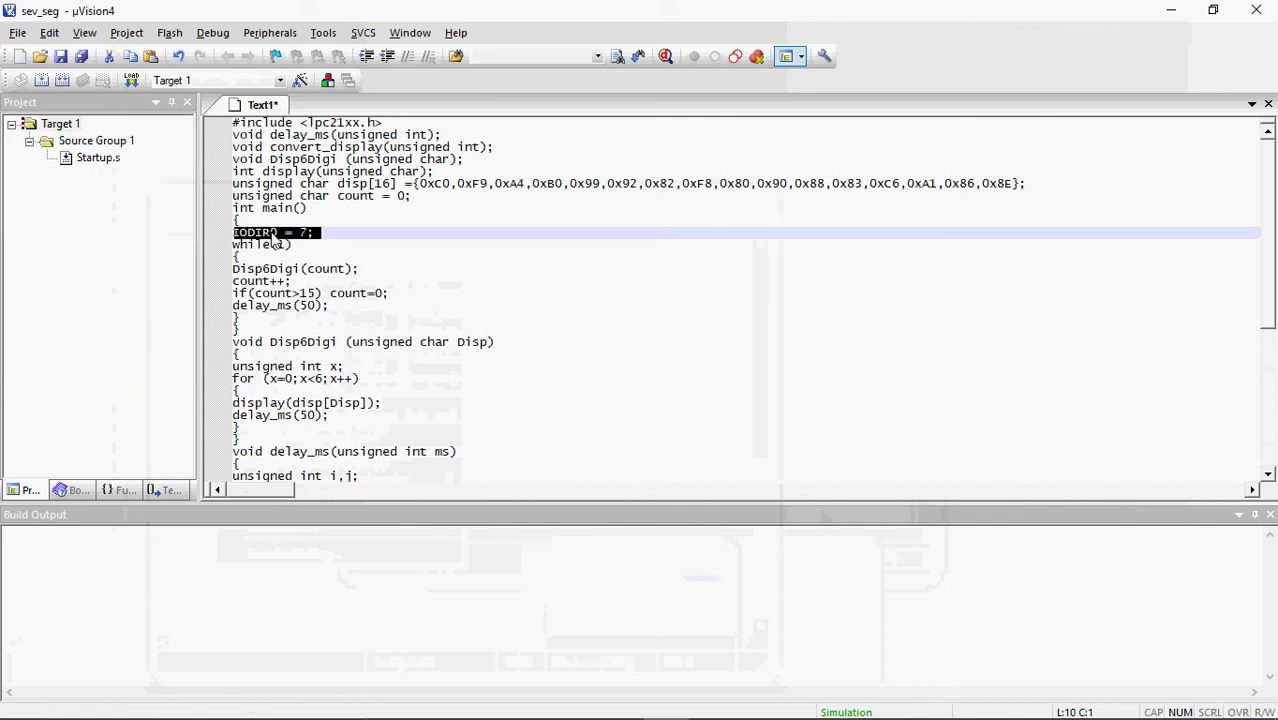
scroll(274, 237, down, 6)
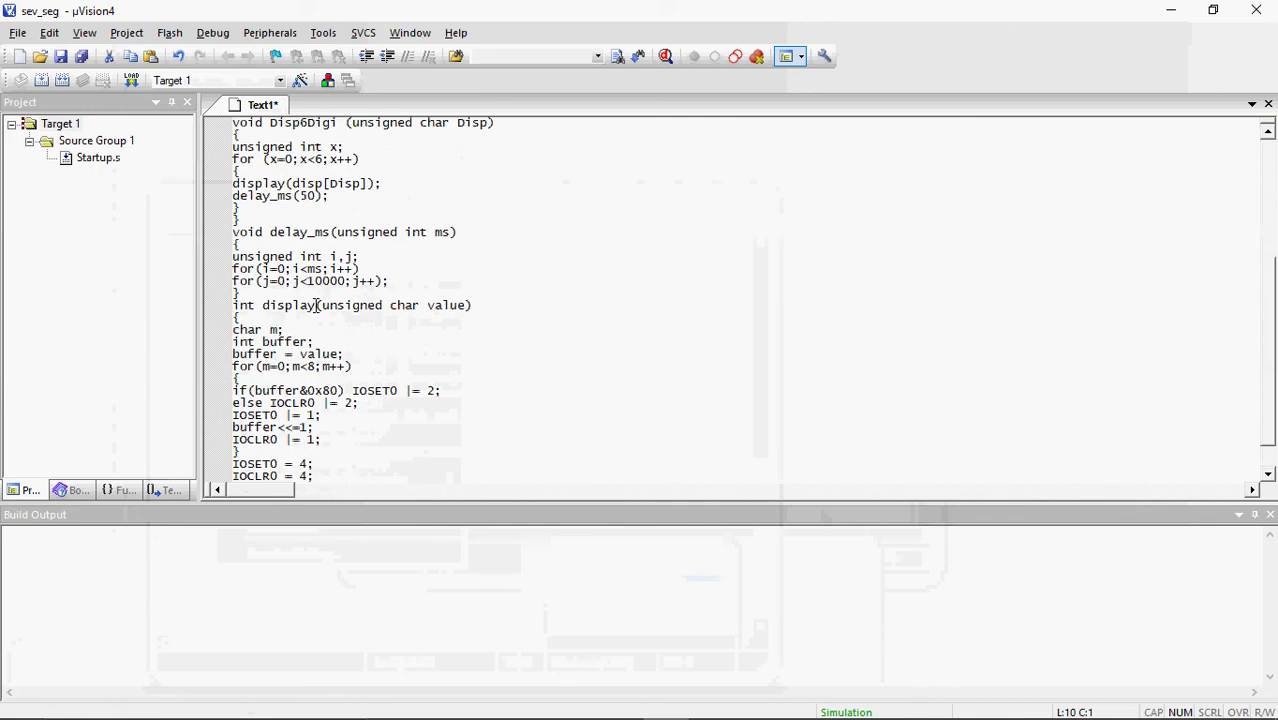
scroll(316, 305, down, 1)
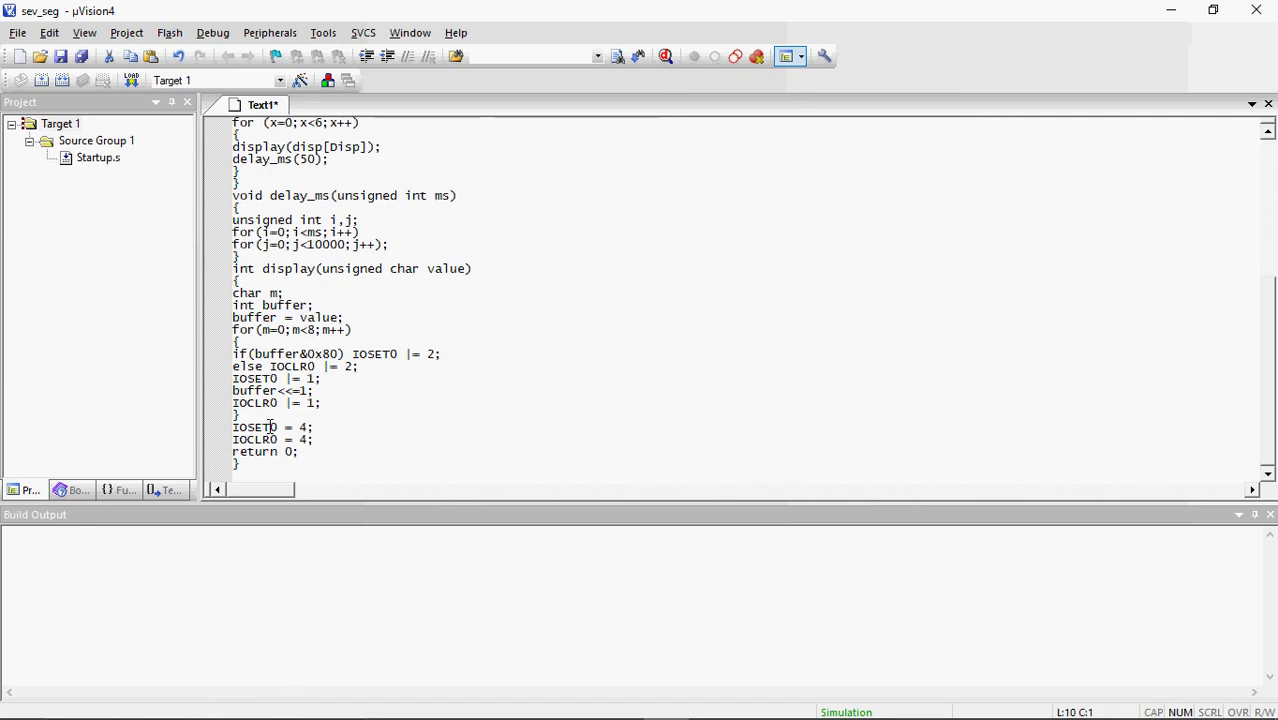
scroll(303, 328, up, 7)
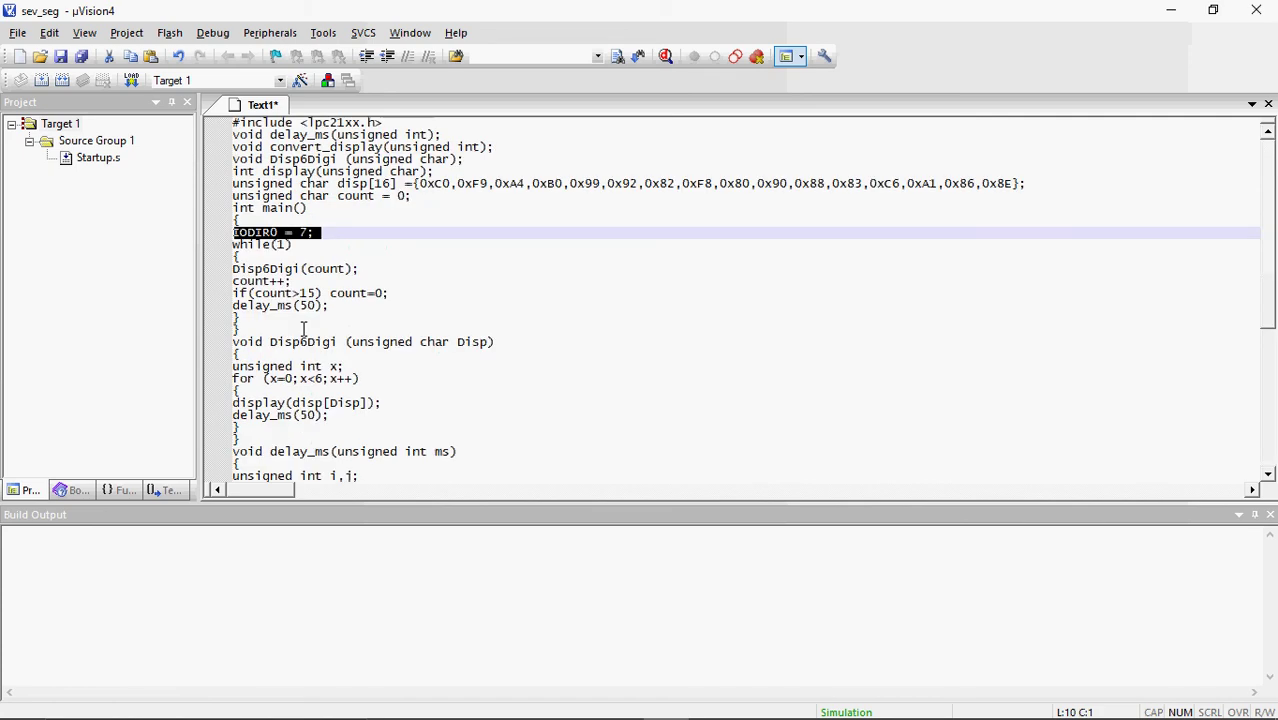
click(379, 147)
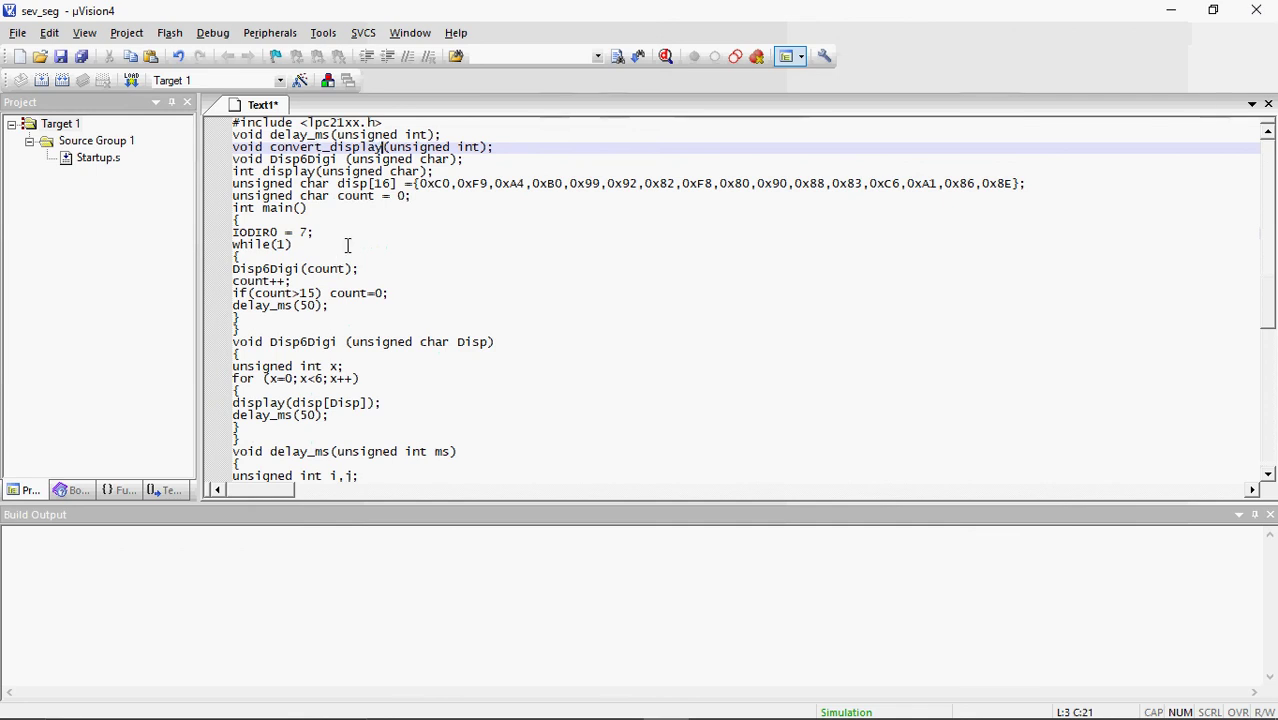
scroll(347, 245, down, 2)
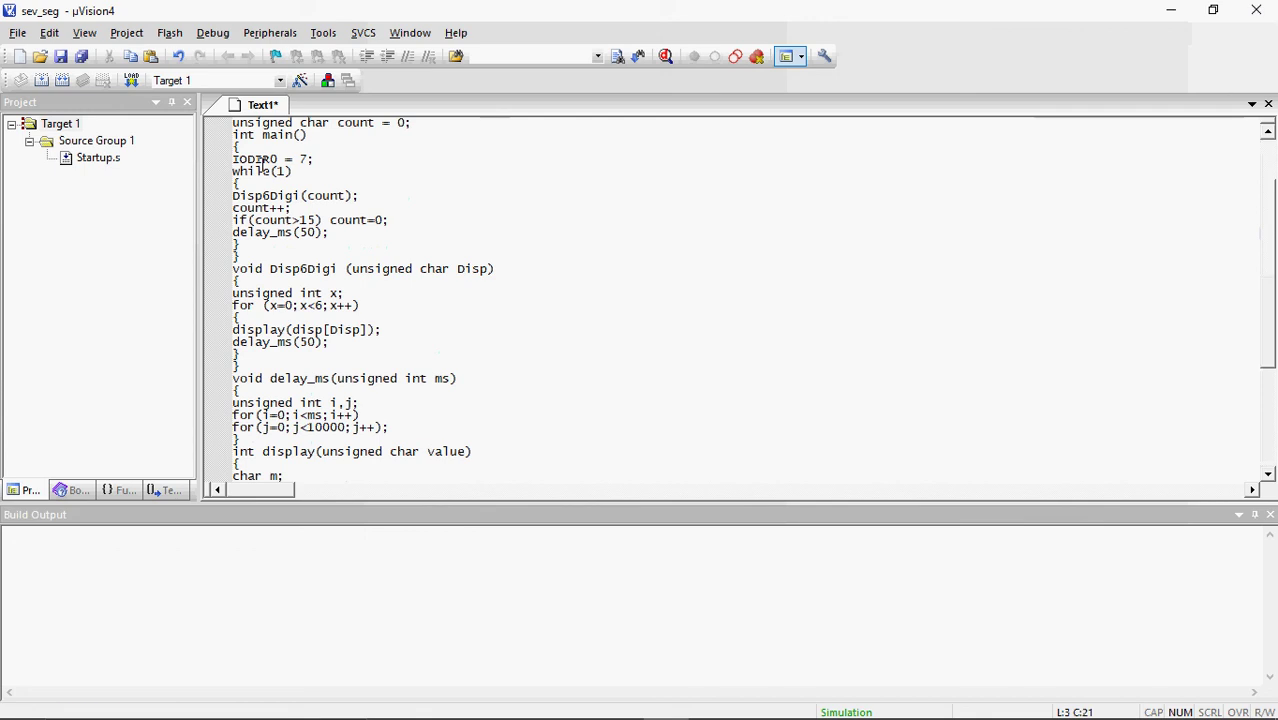
Save Text1 under the name seg_sev.c
click(17, 32)
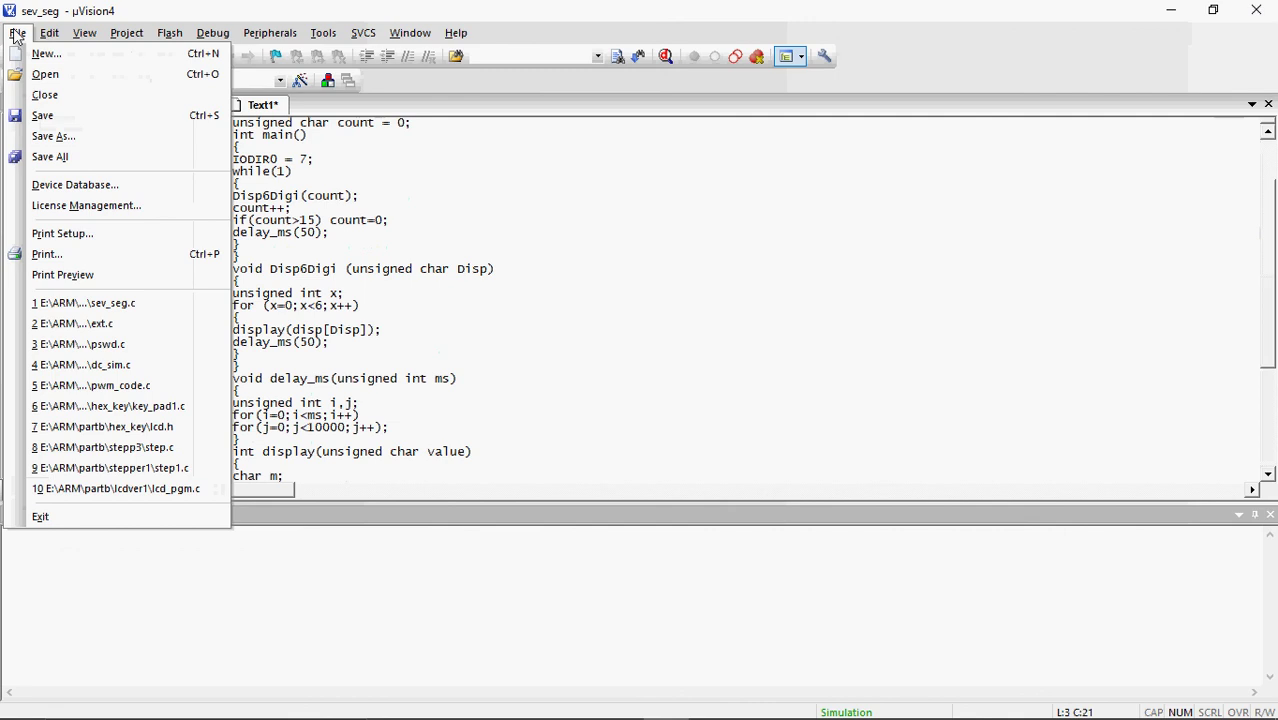
click(62, 140)
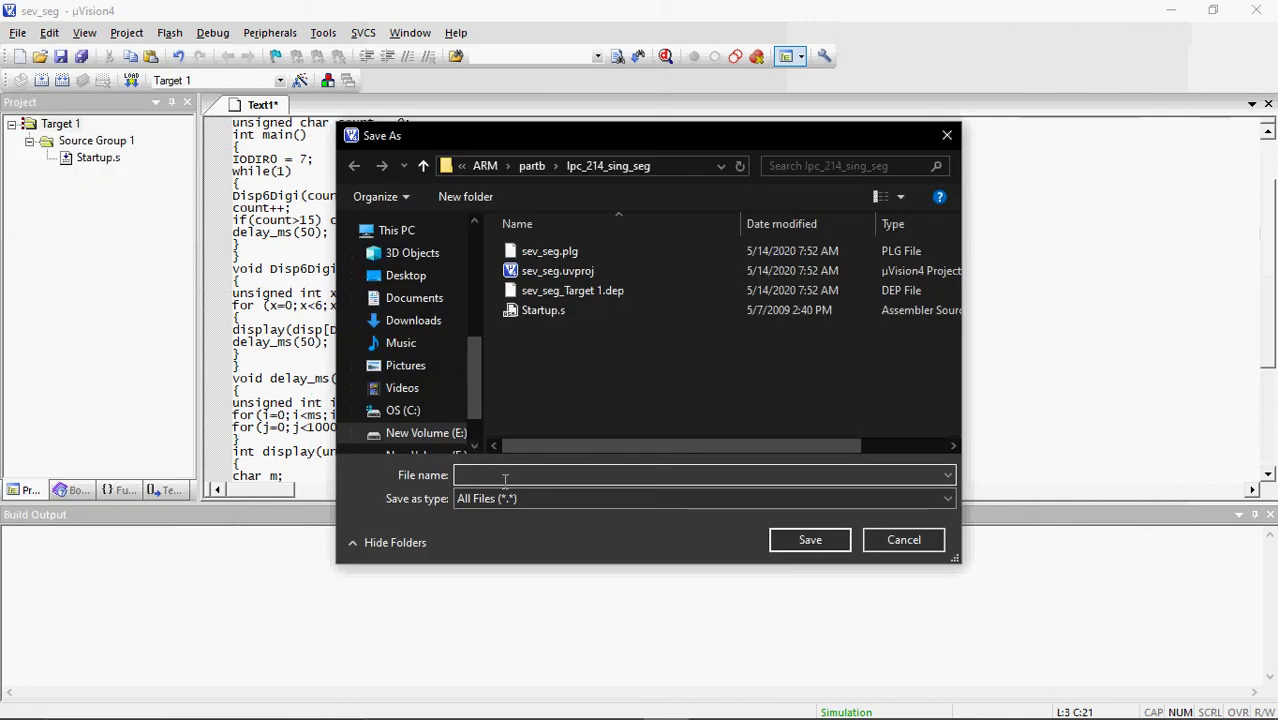
text(pgm)
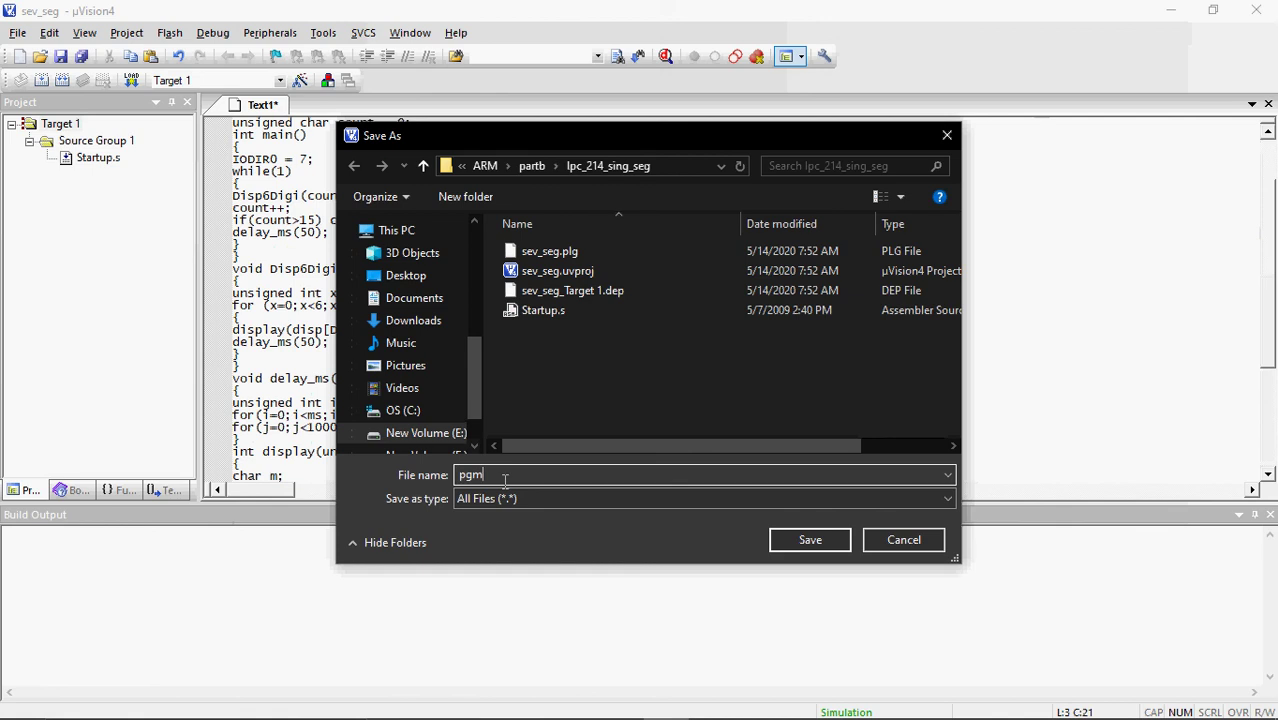
key(BackSpace)
key(BackSpace)
key(BackSpace)
text(s)
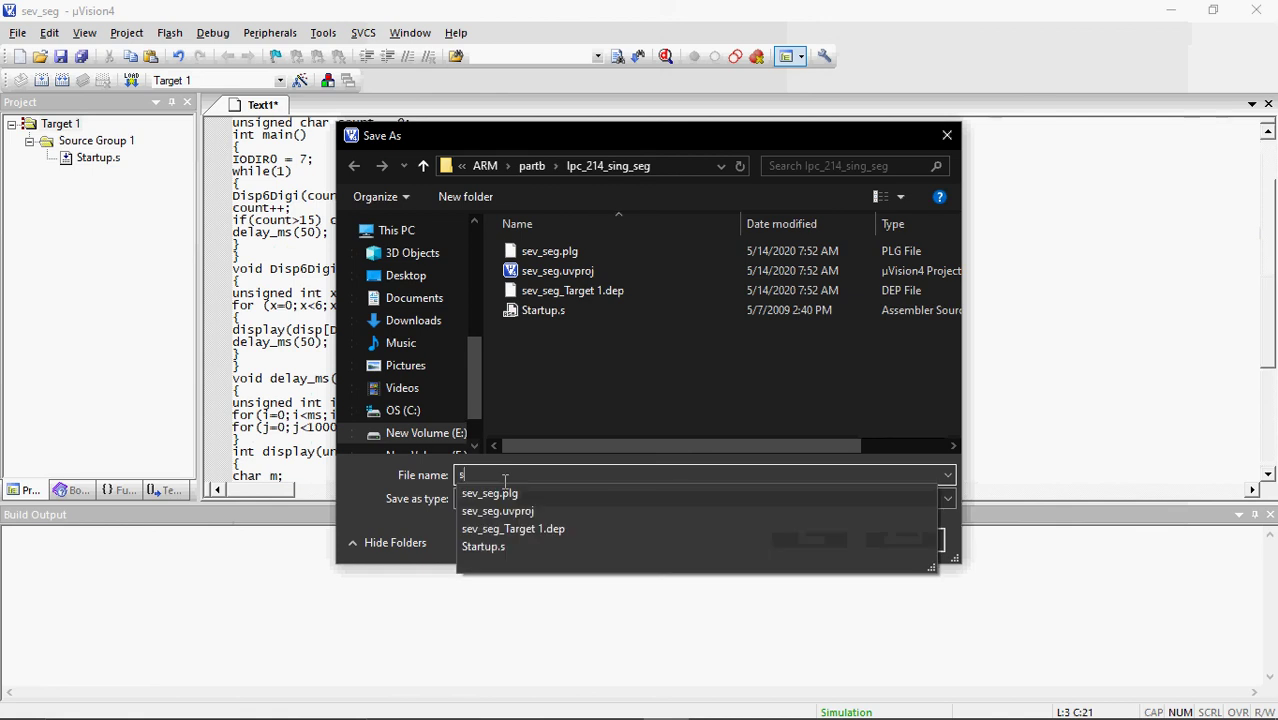
text(eg_sev.c)
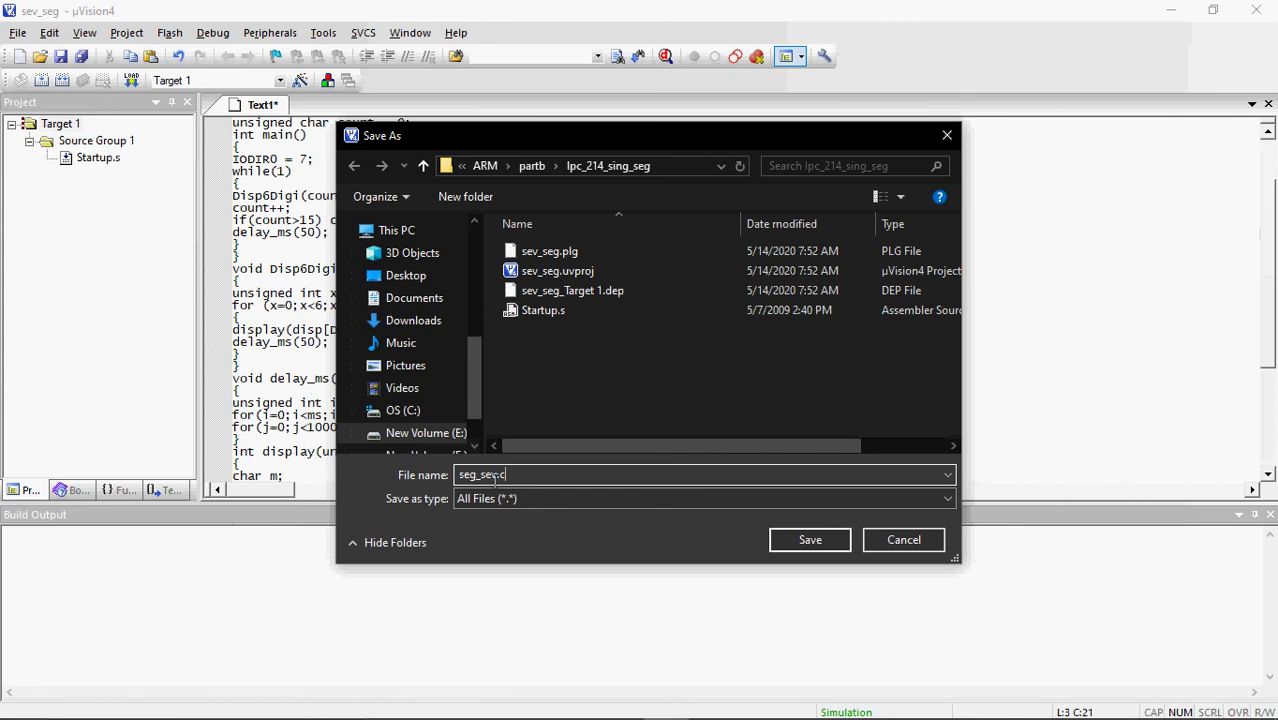
key(Return)
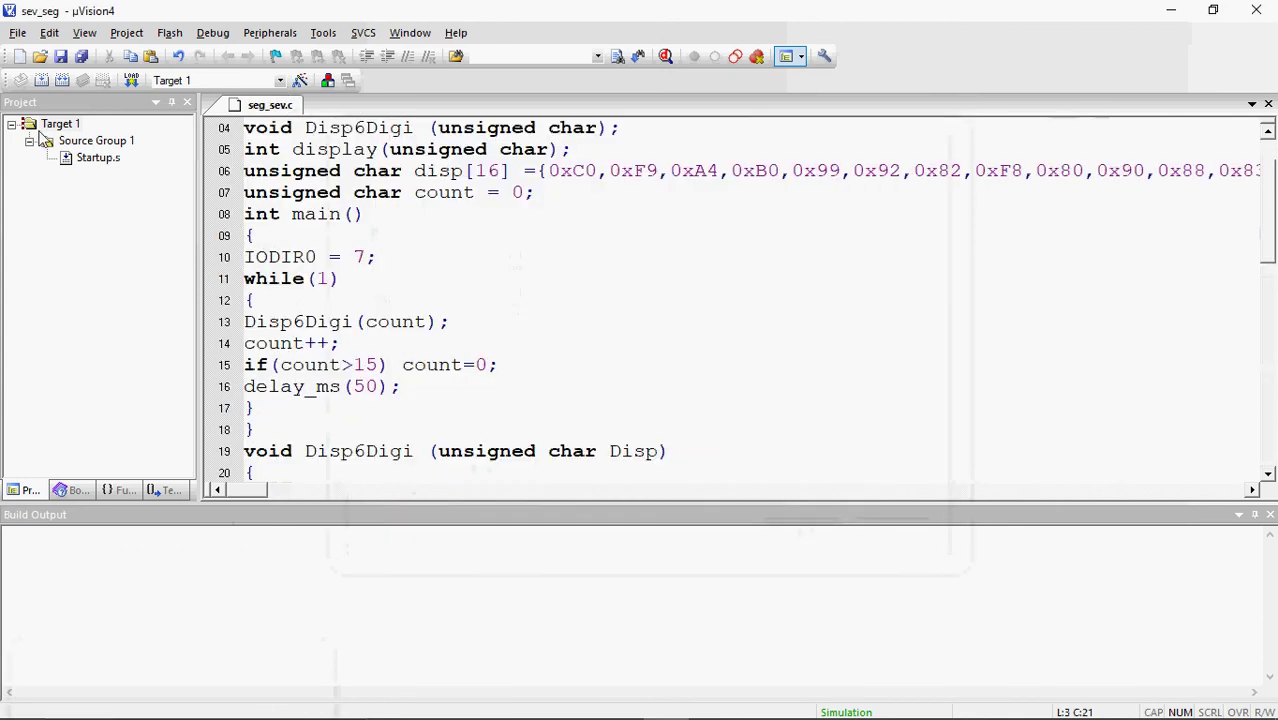
Add seg_sev.c to Source Group 1 via Add Files to Group
right_click(95, 141)
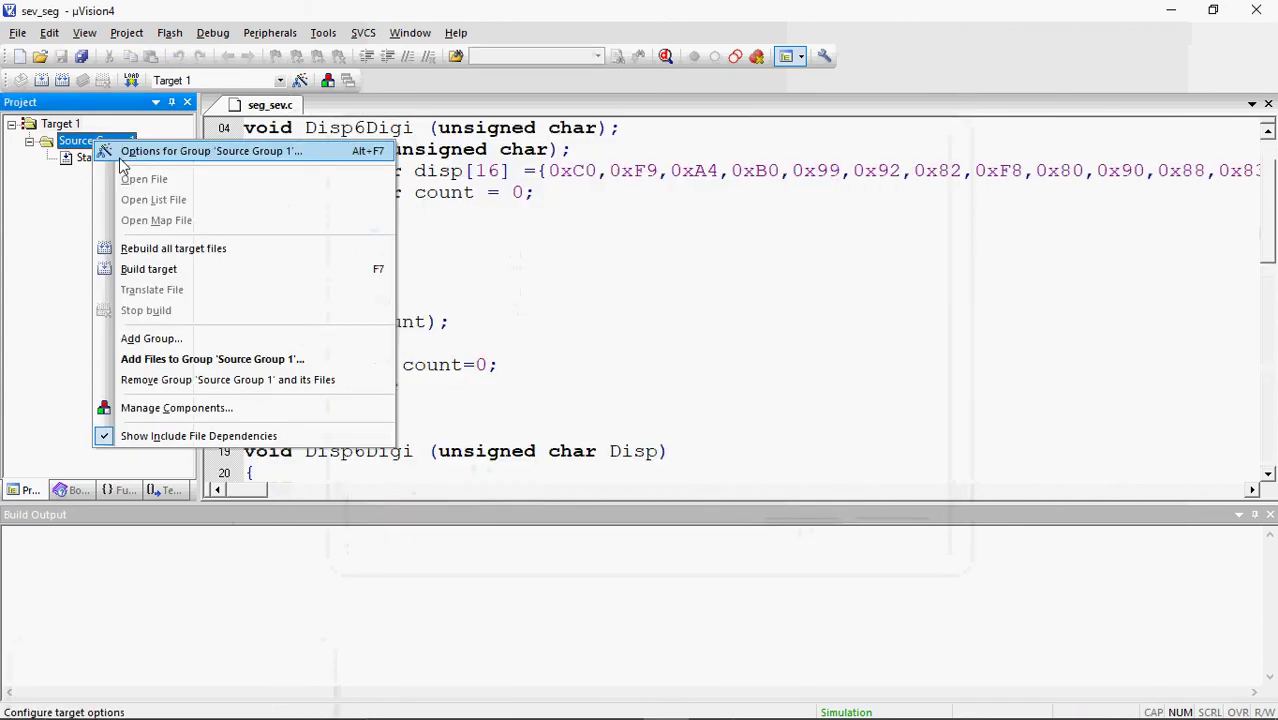
click(178, 359)
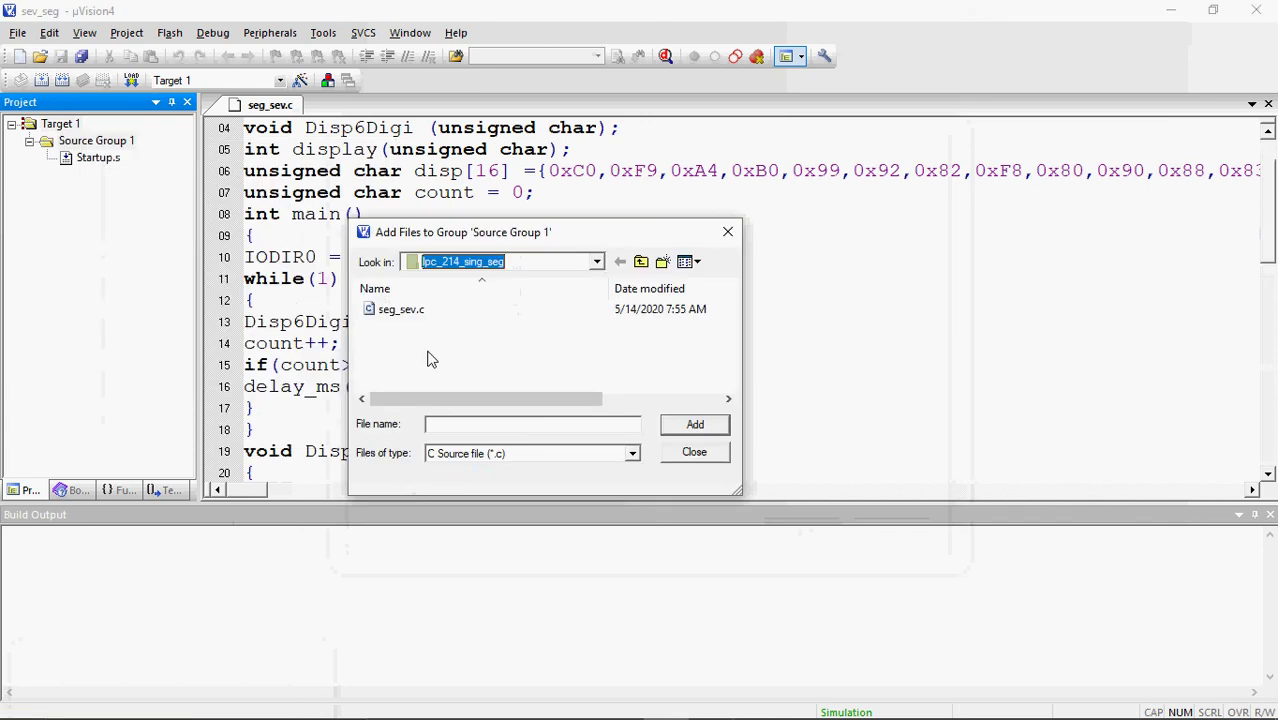
click(401, 309)
key(Return)
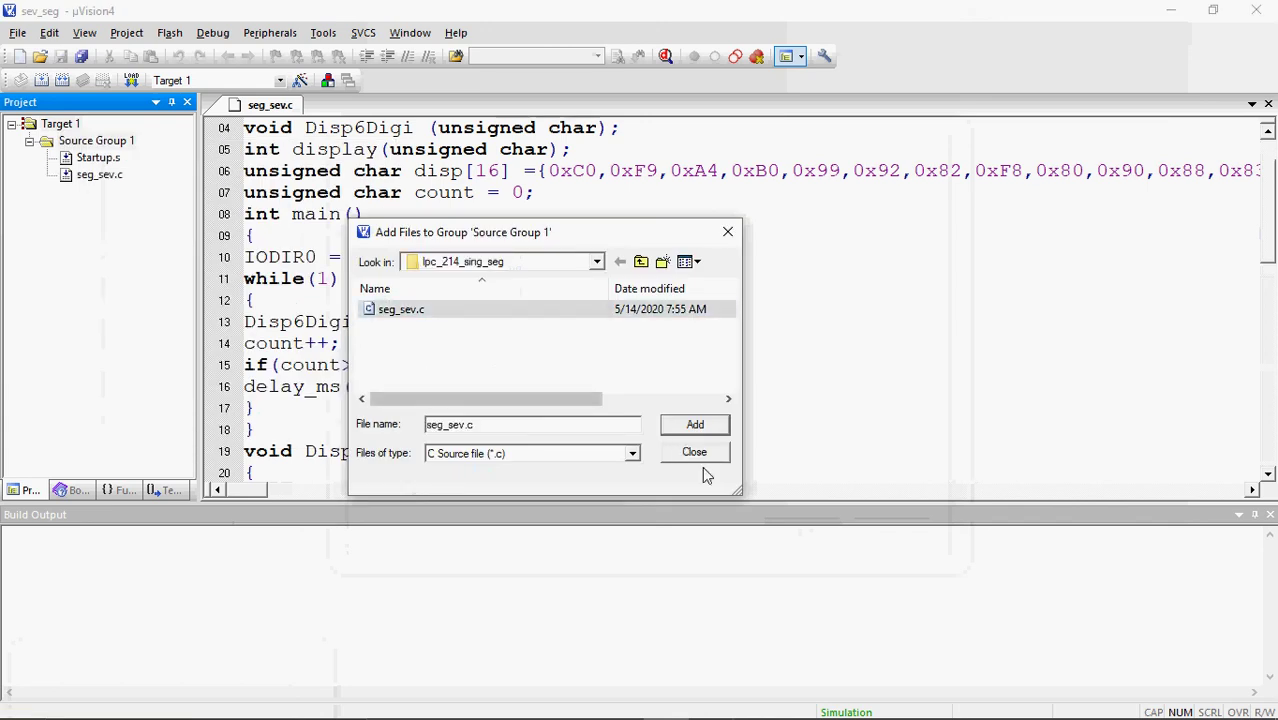
click(699, 457)
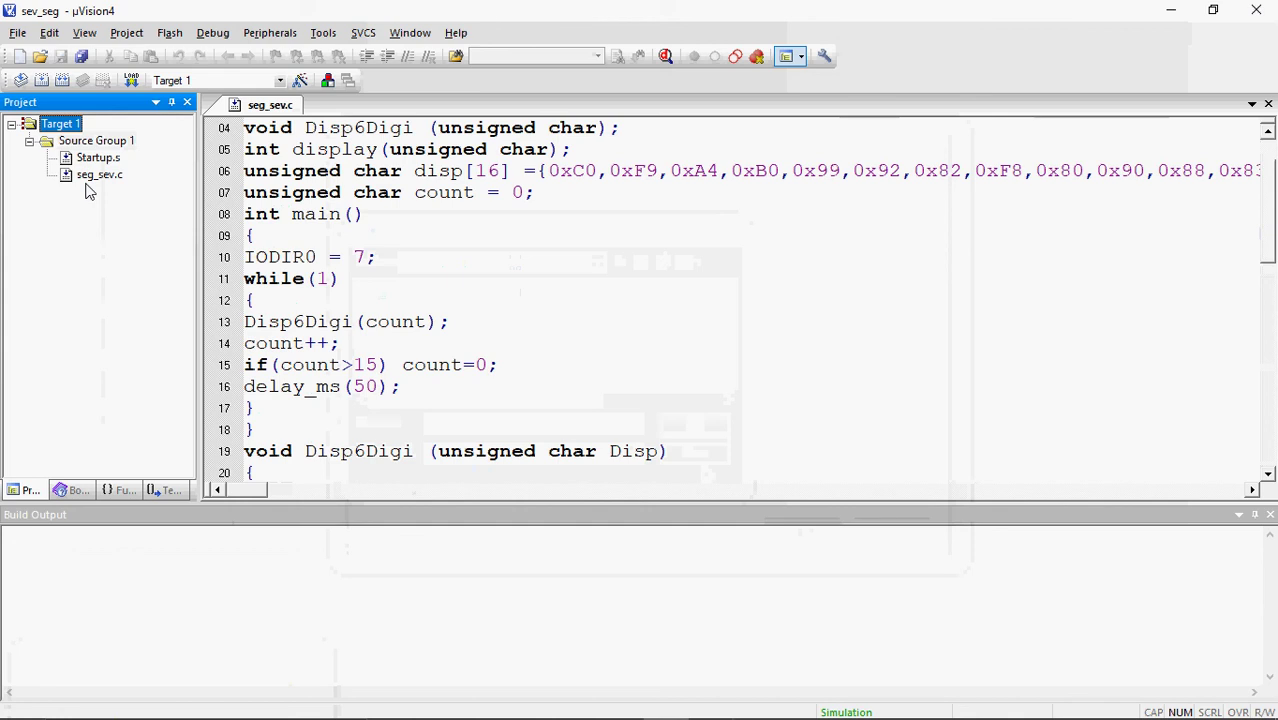
mouse_move(630, 703)
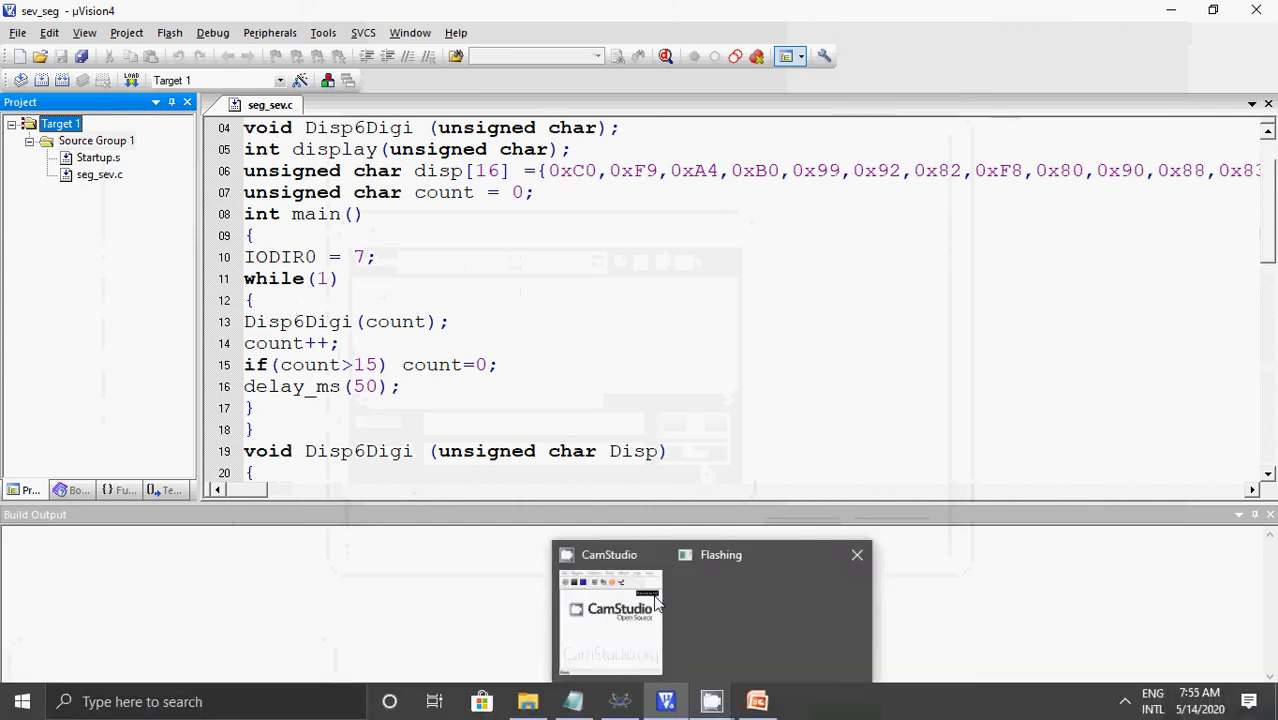
In Options for Target 1, enable Create HEX File and Use Memory Layout from Target Dialog
click(120, 33)
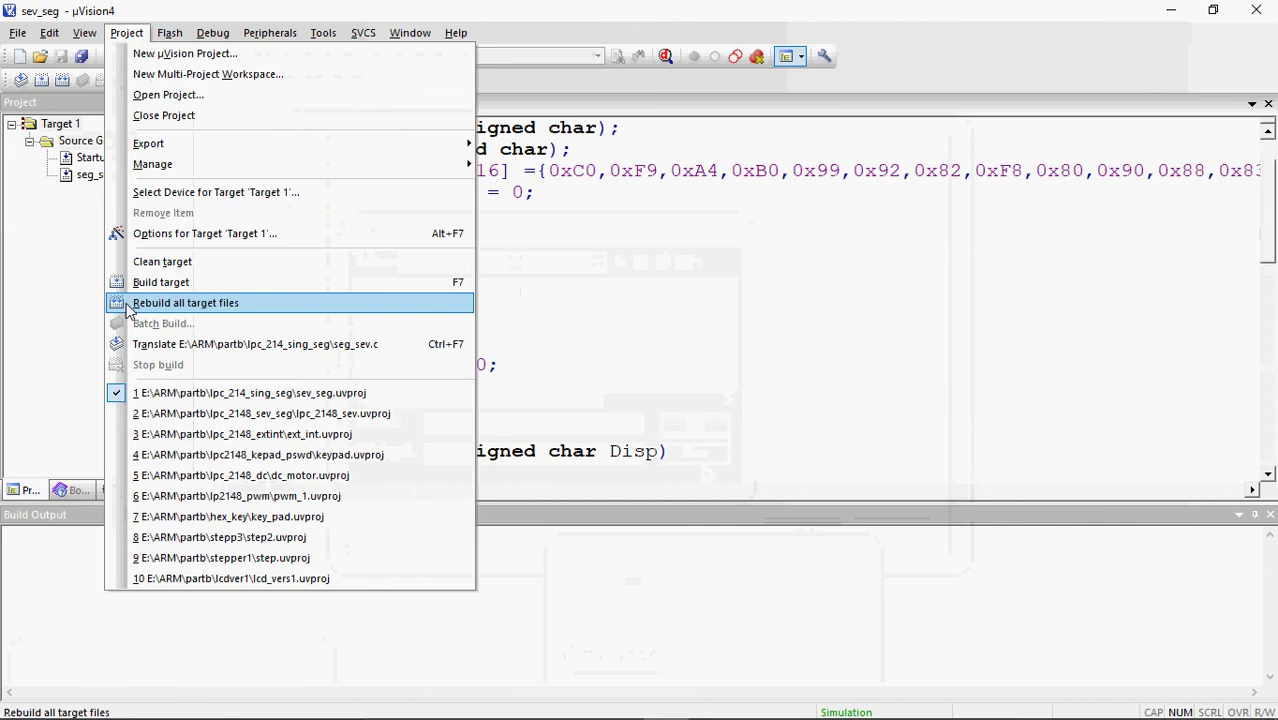
click(165, 236)
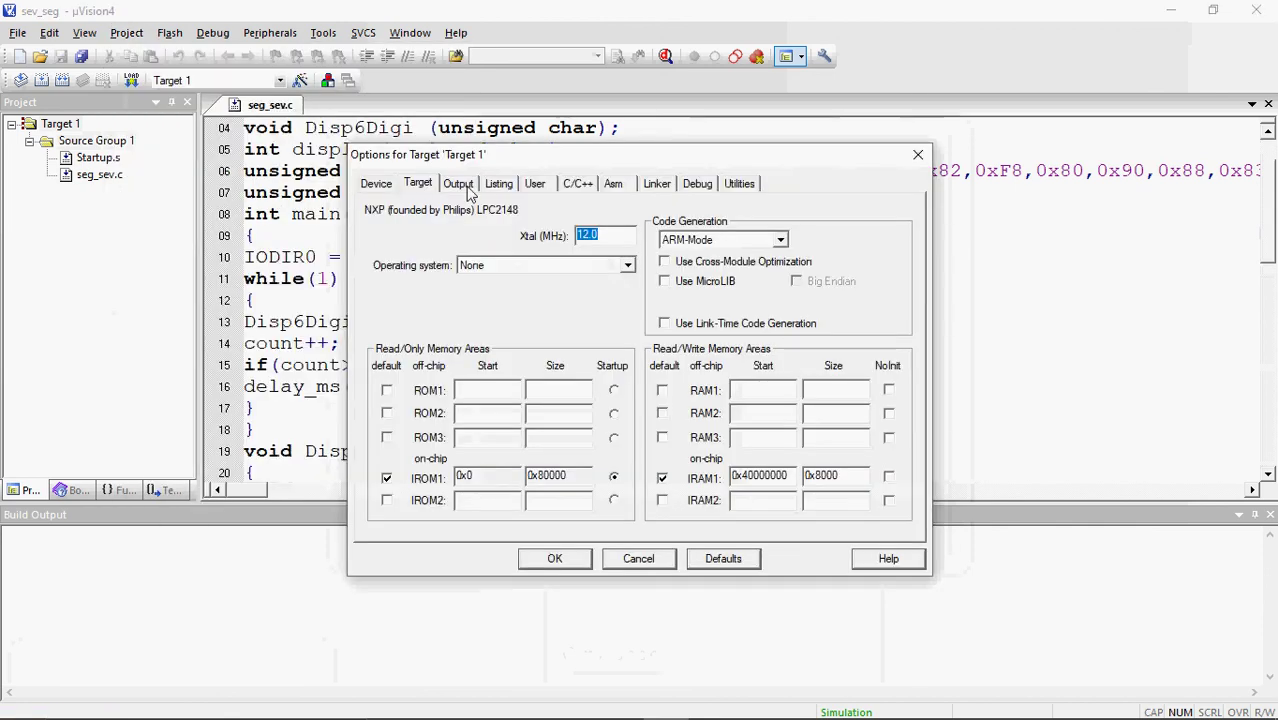
click(466, 190)
click(413, 314)
click(656, 183)
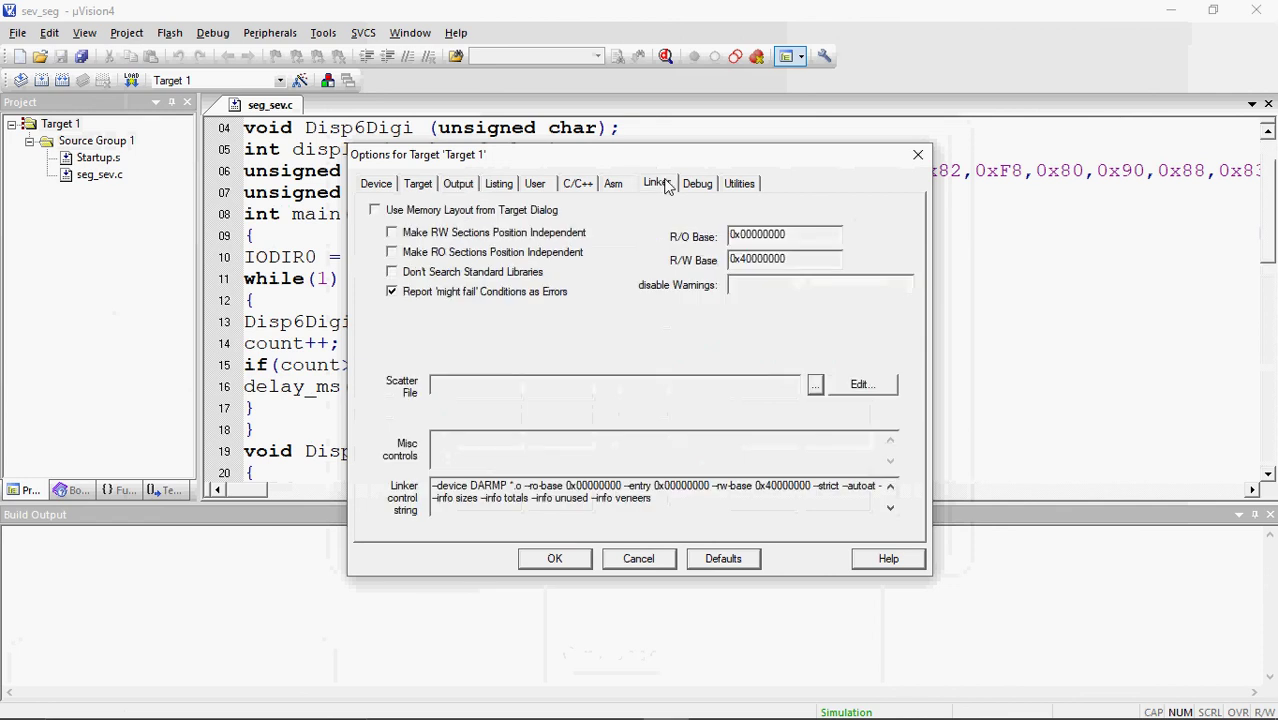
click(445, 211)
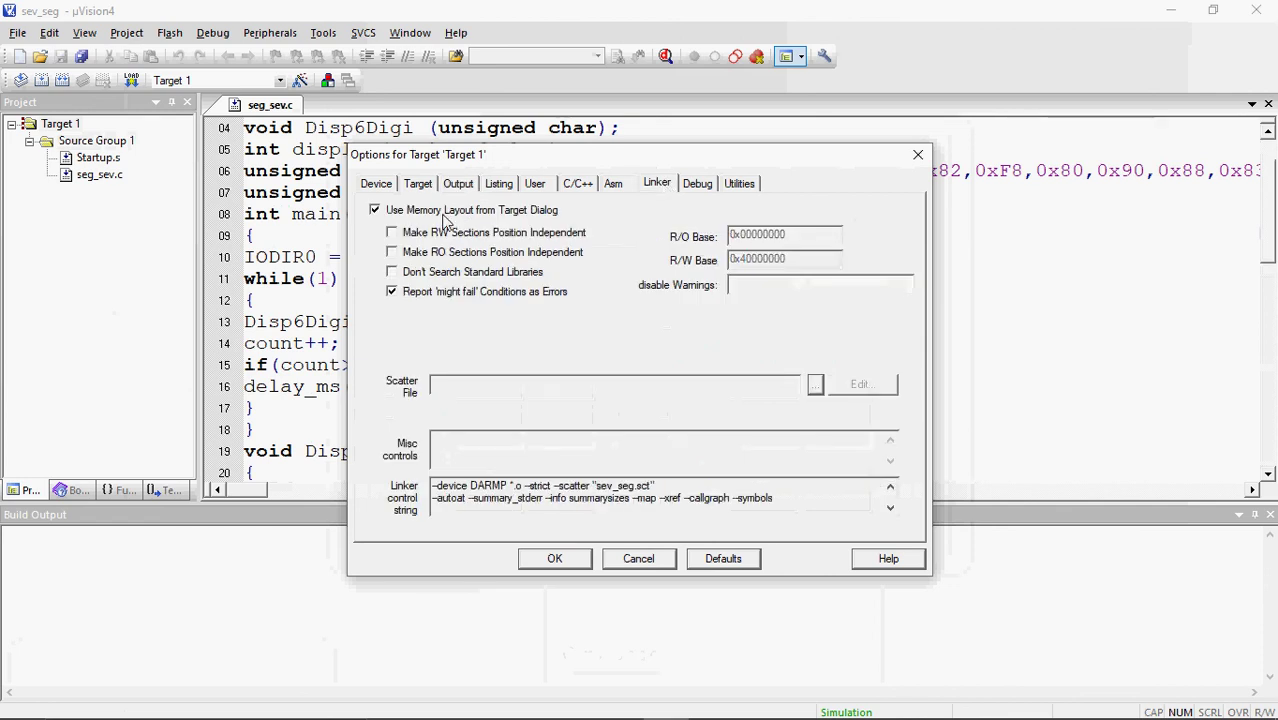
key(Return)
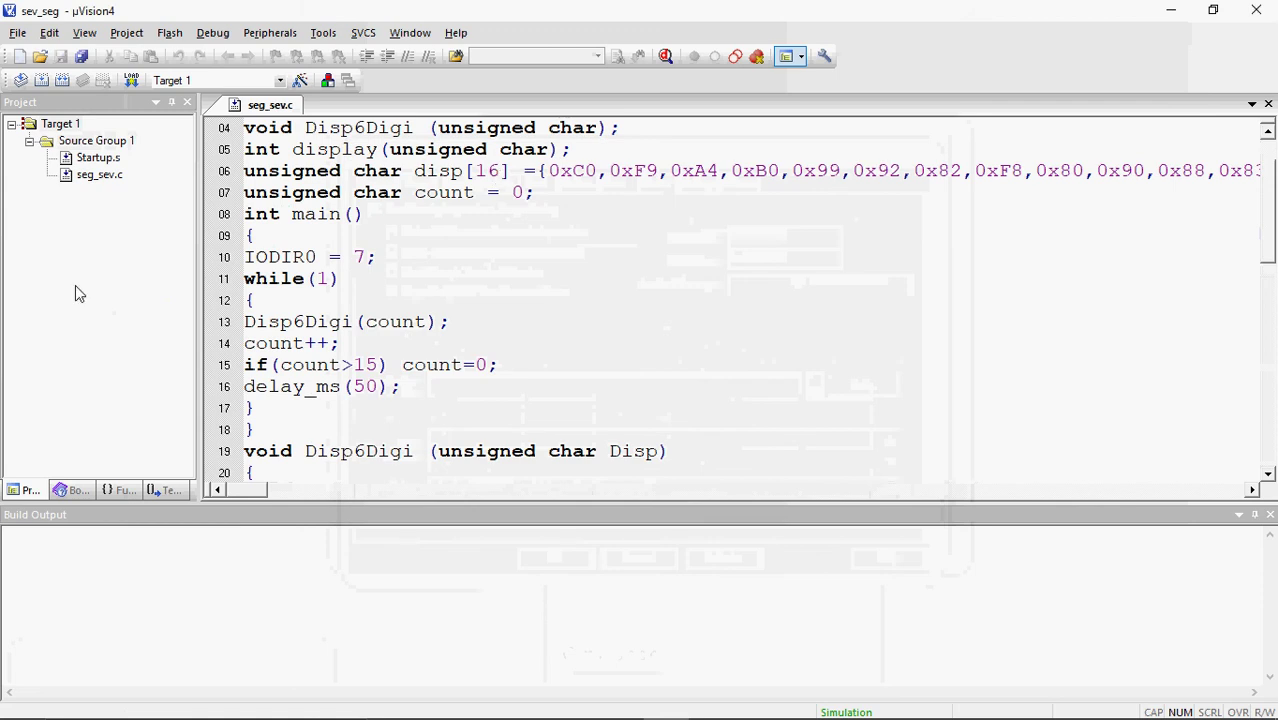
Rebuild all target files, getting 0 errors and 1 warning, then return to Proteus
click(40, 81)
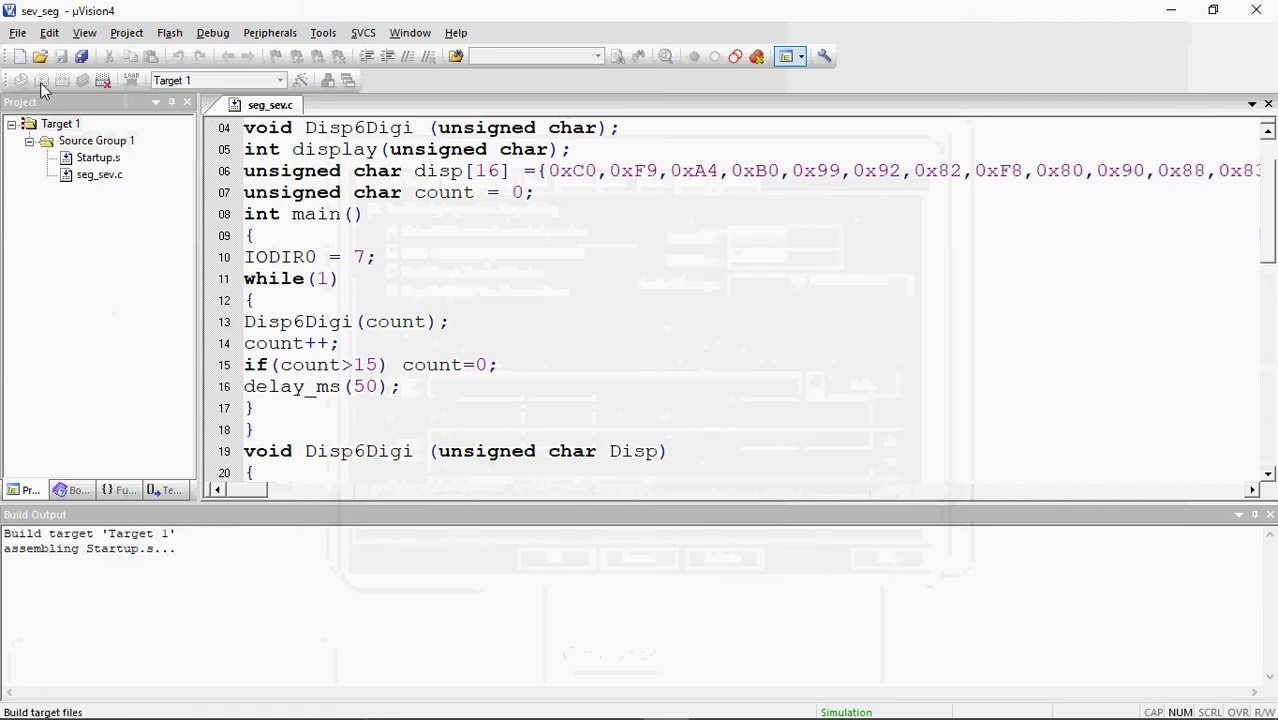
click(59, 85)
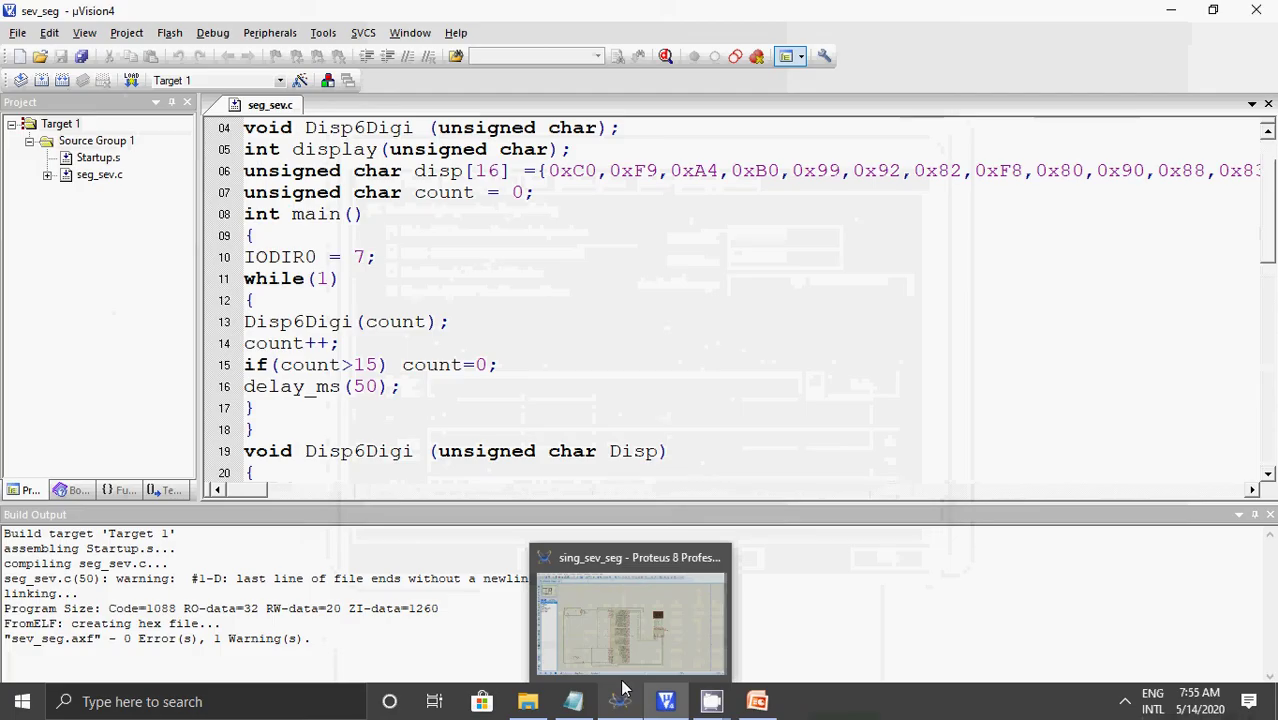
click(622, 688)
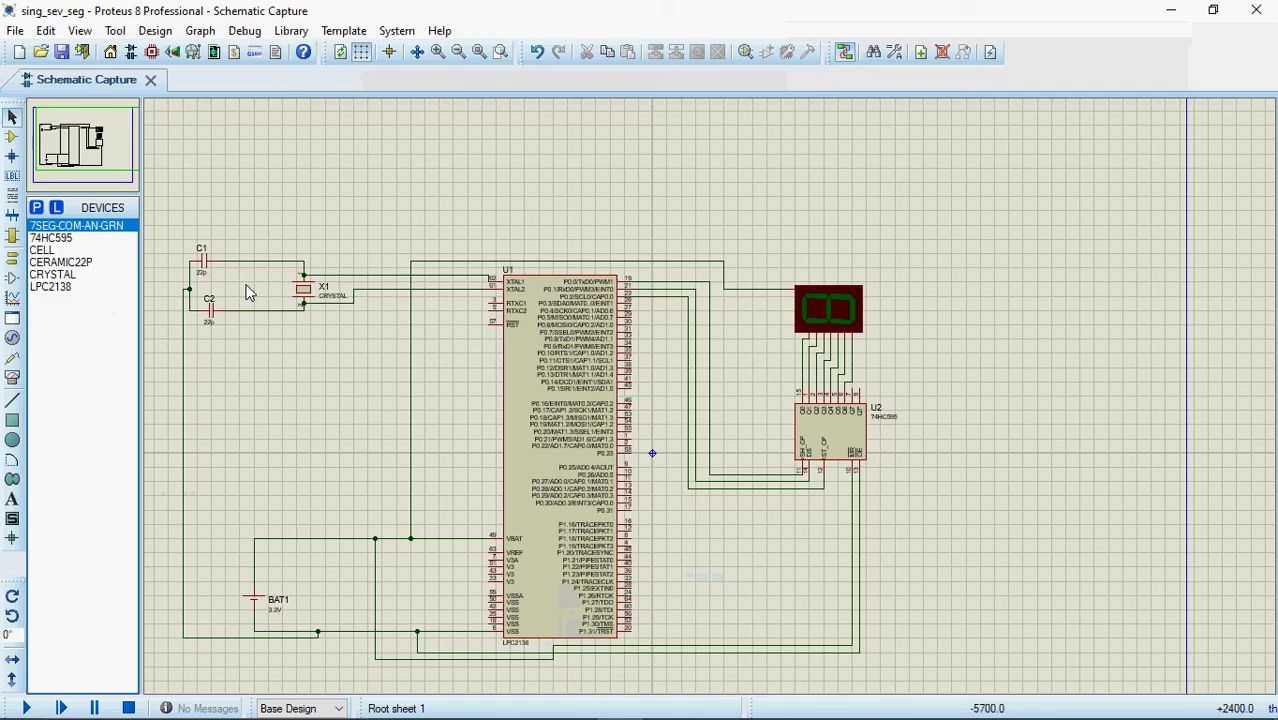
Set crystal X1's frequency to 12MHz
double_click(310, 292)
click(532, 296)
text(2MHz)
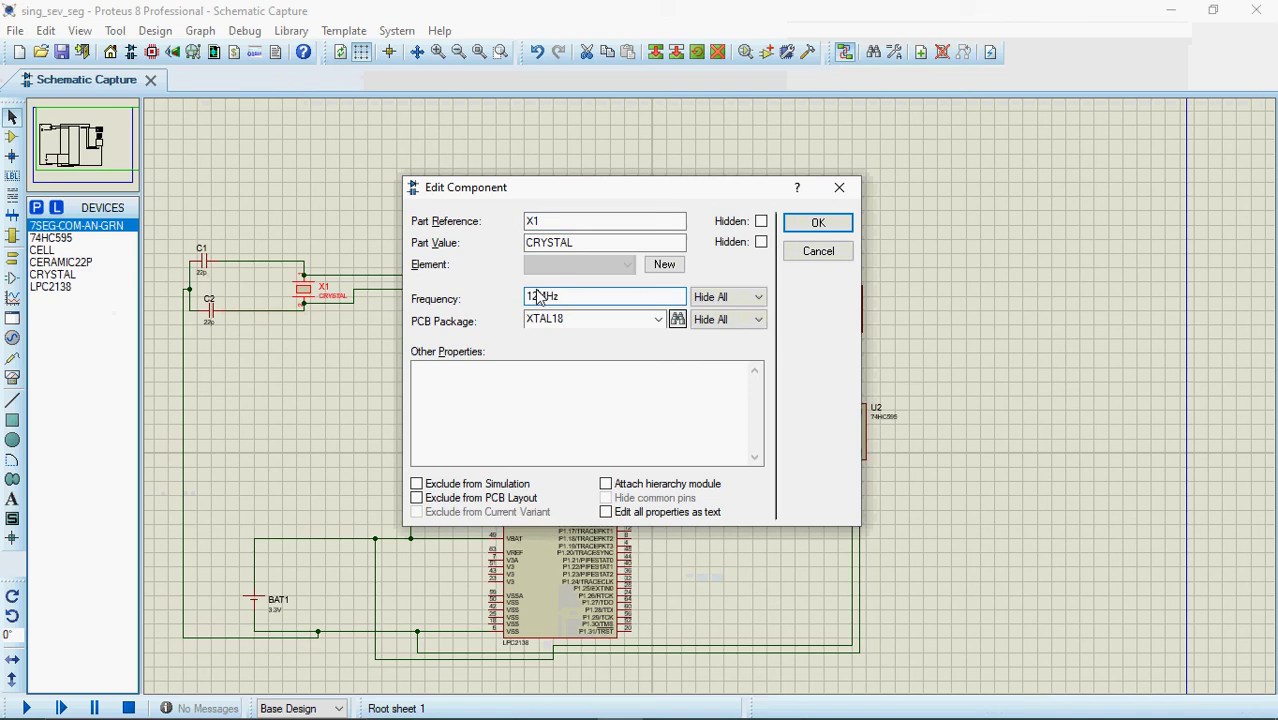
click(815, 224)
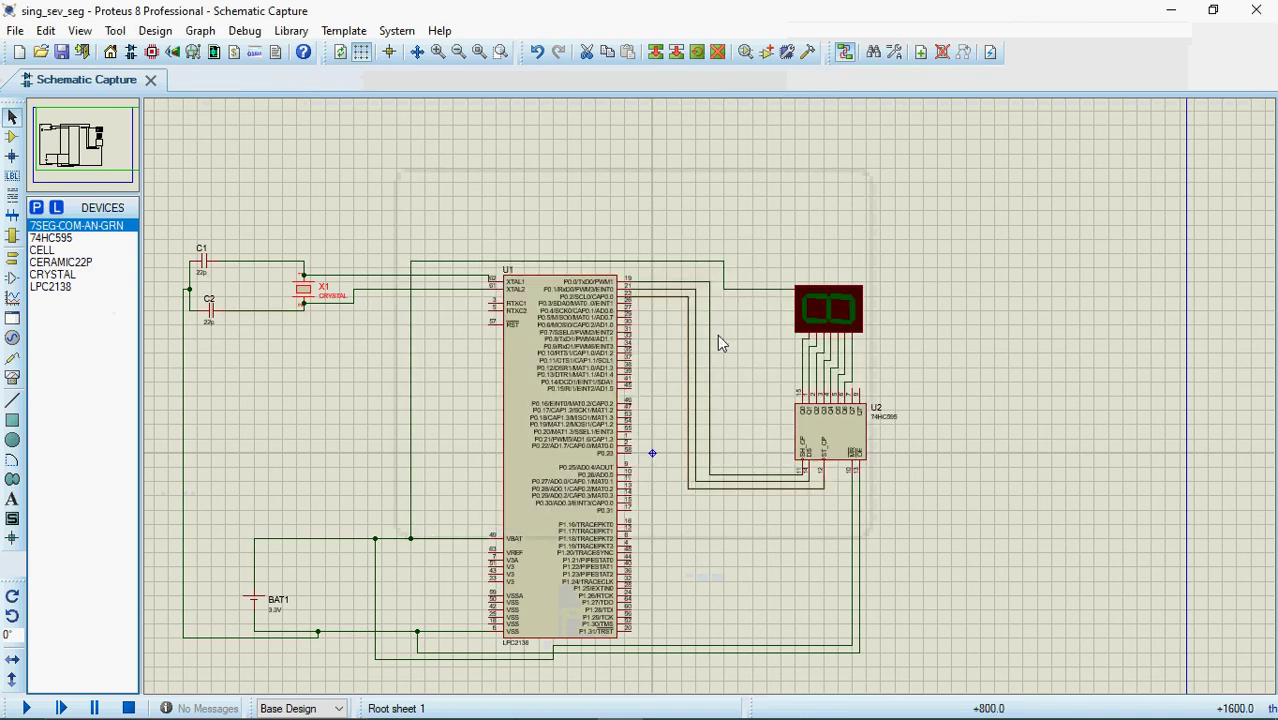
Set LPC2138 U1's Program File to partb\lpc_214_sing_seg\sev_seg.hex and confirm
click(588, 374)
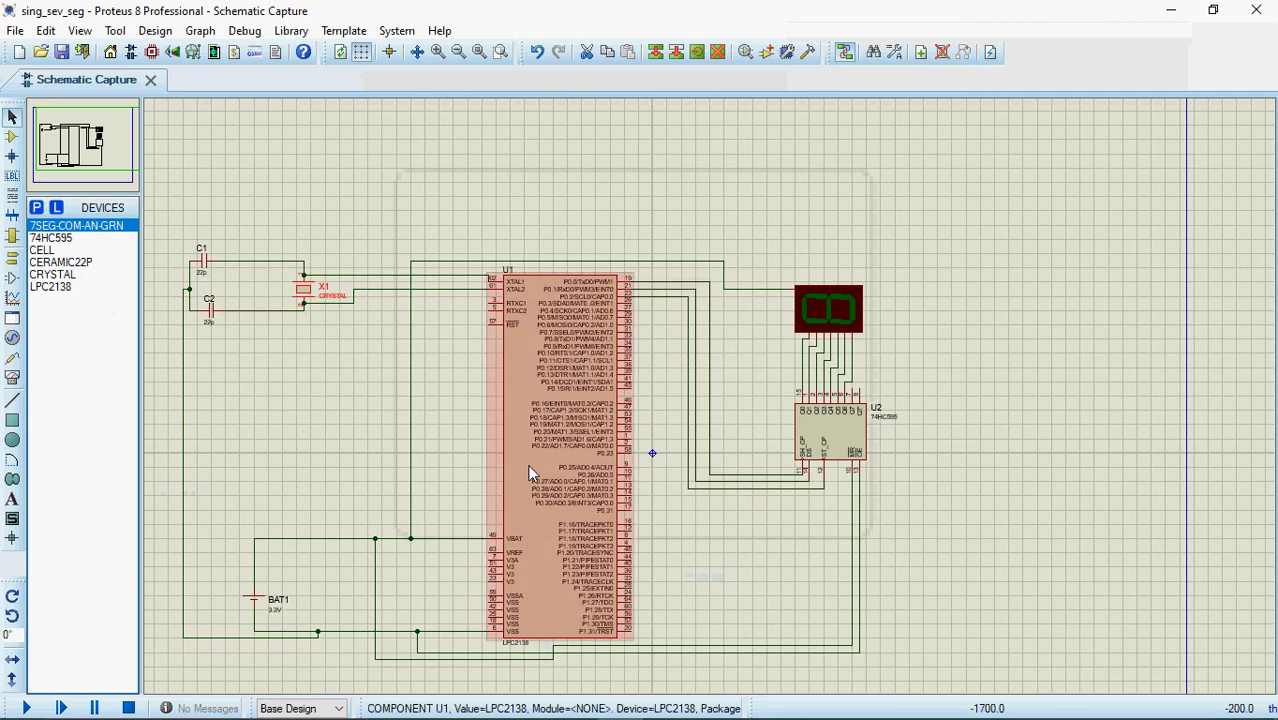
click(588, 374)
click(677, 312)
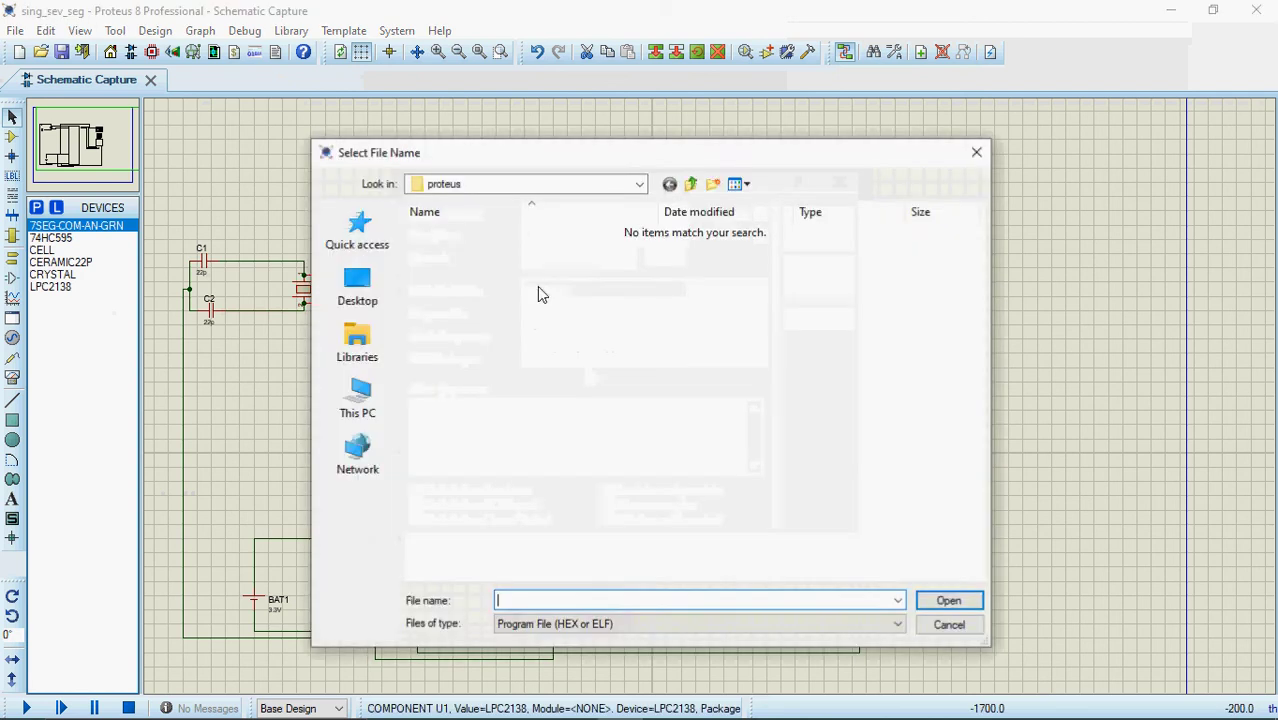
click(692, 185)
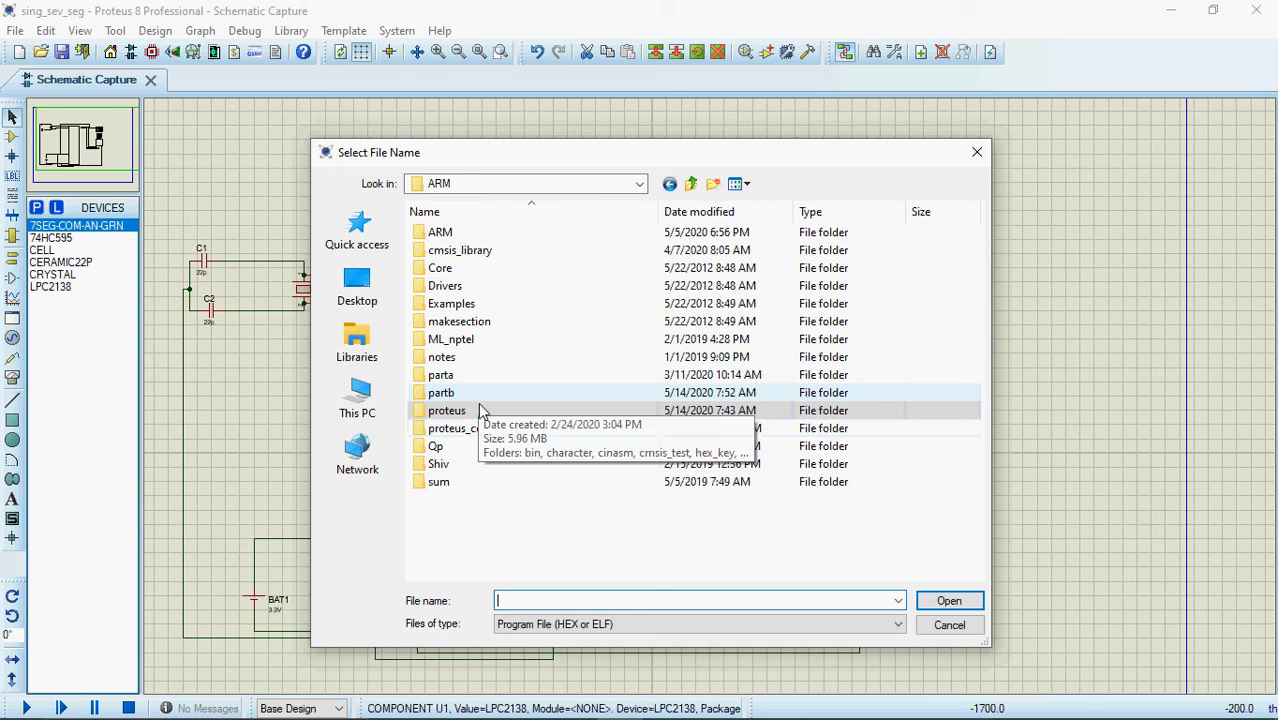
click(464, 433)
double_click(464, 433)
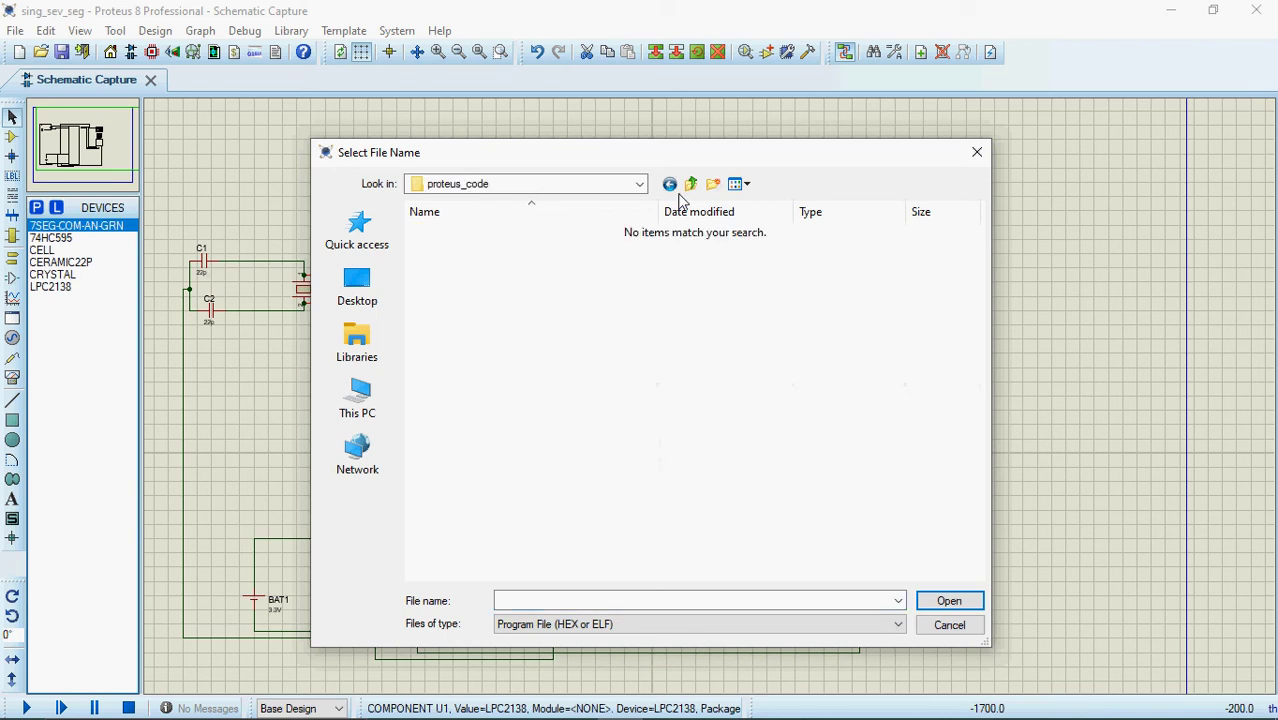
click(669, 184)
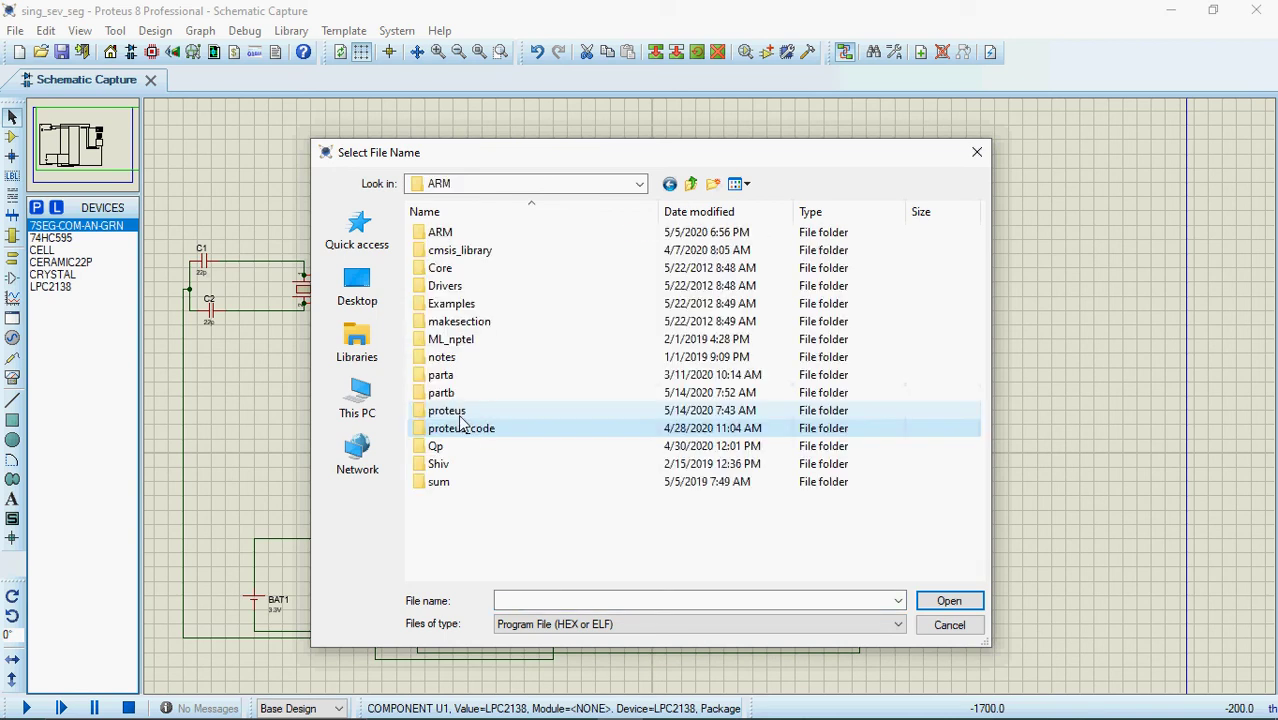
click(690, 185)
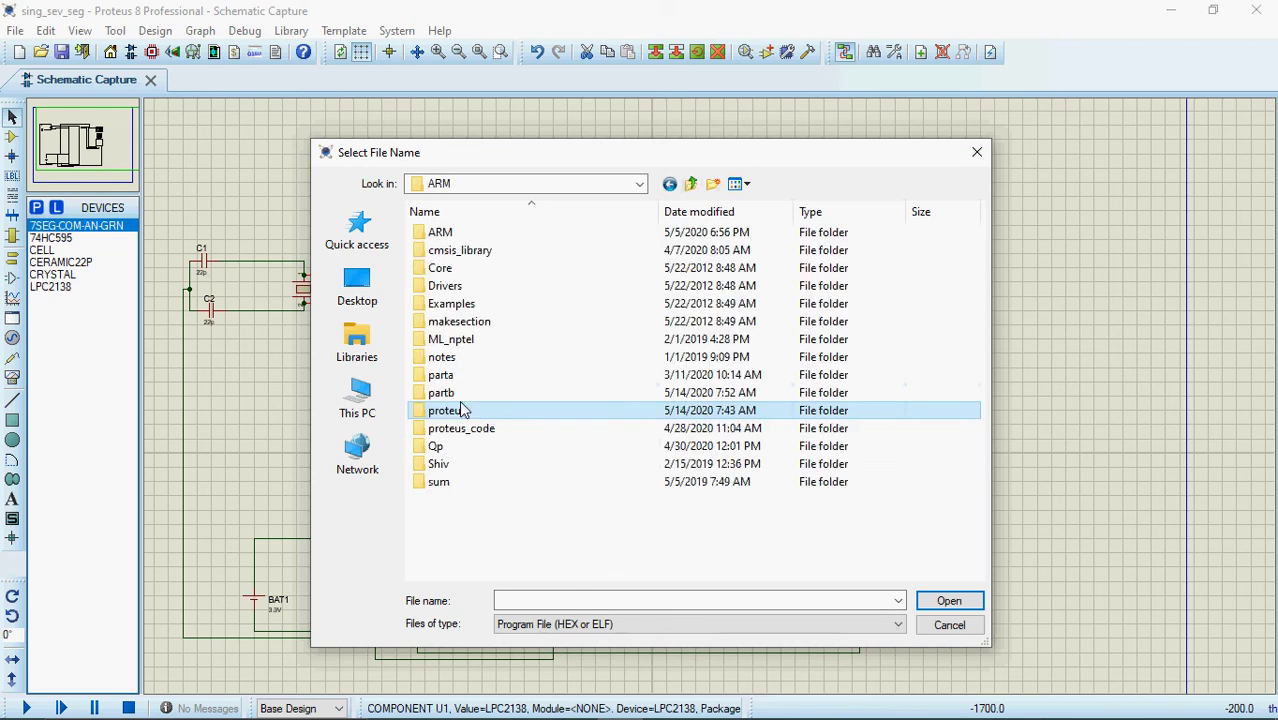
double_click(466, 393)
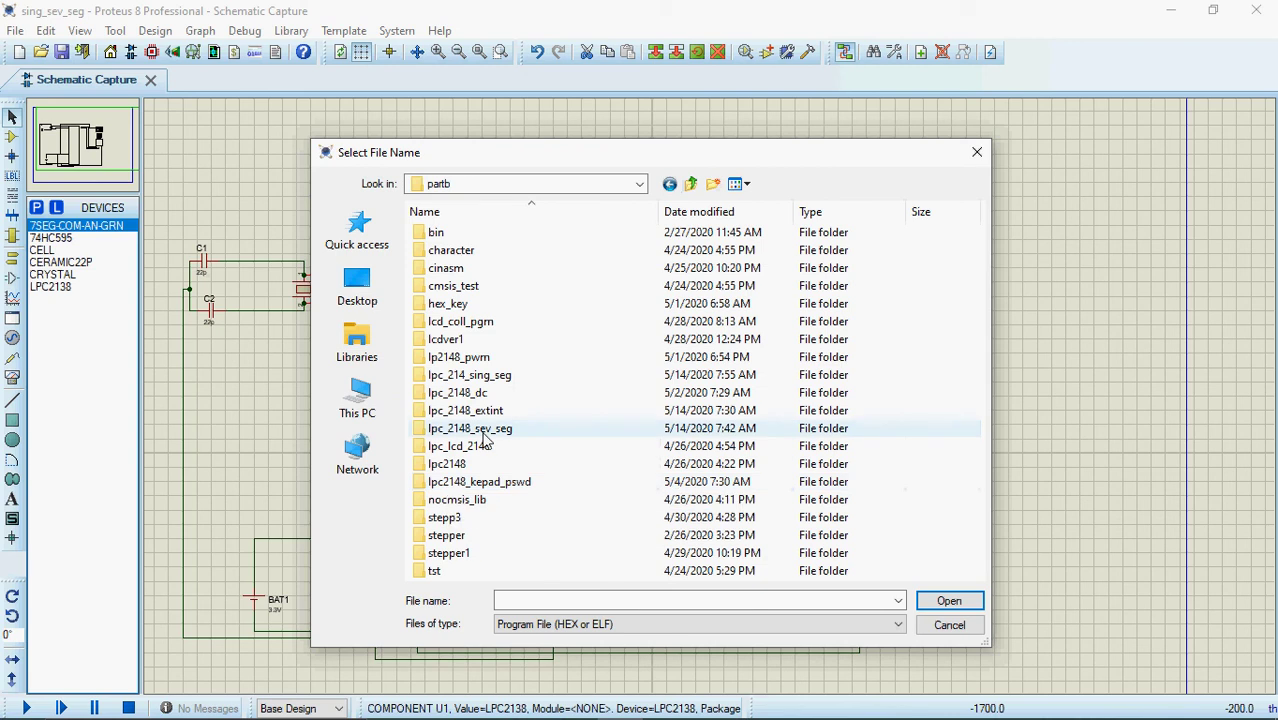
double_click(499, 376)
click(490, 260)
click(943, 601)
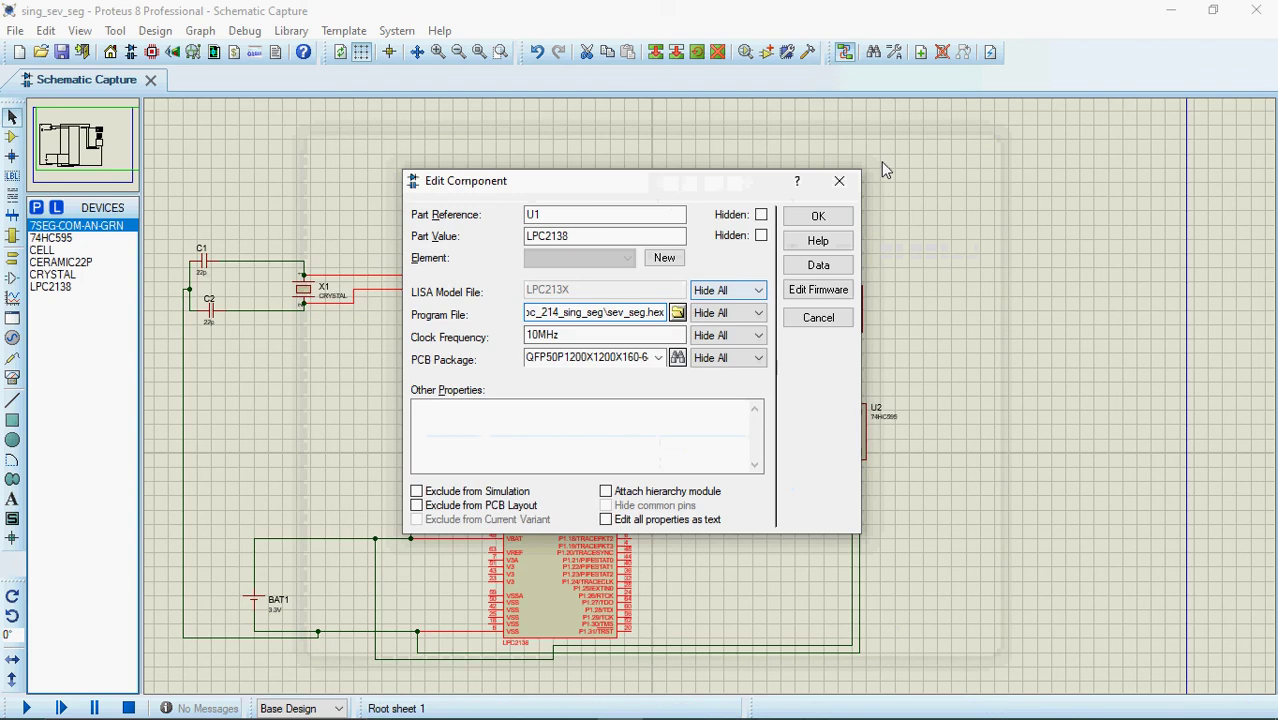
click(818, 216)
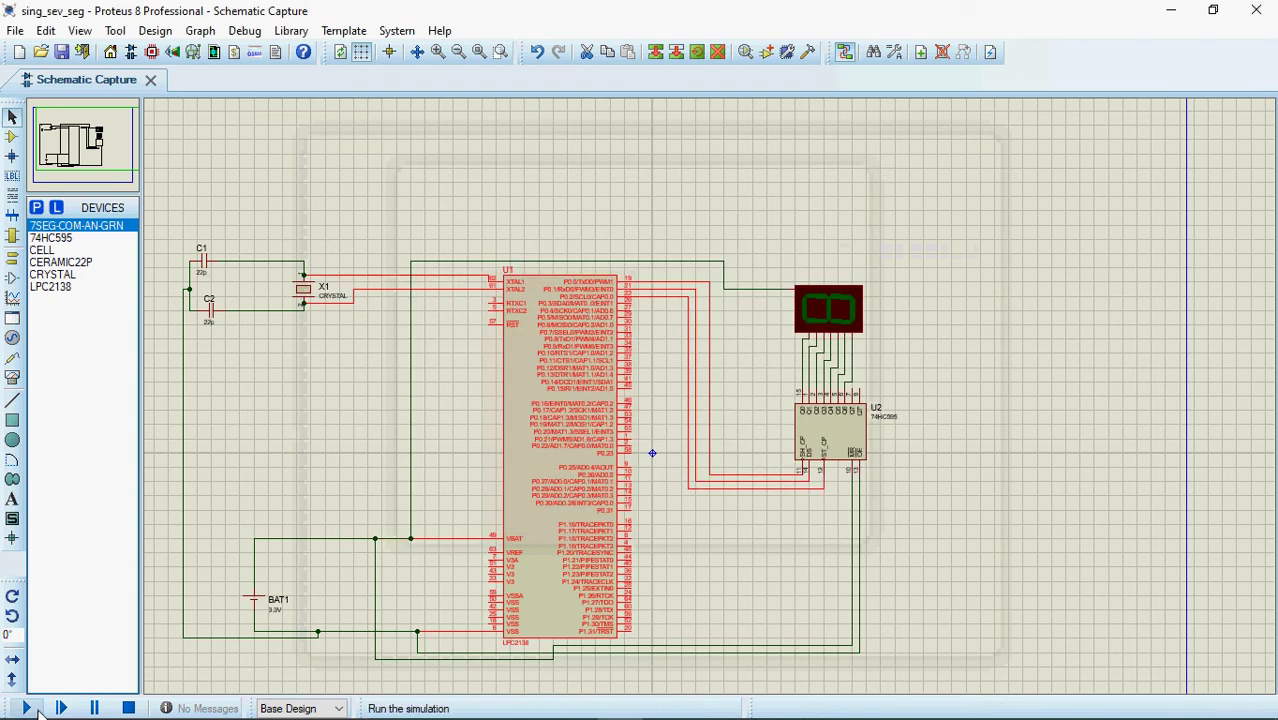
Run the simulation, view its 2-error log, and return to the schematic
click(27, 708)
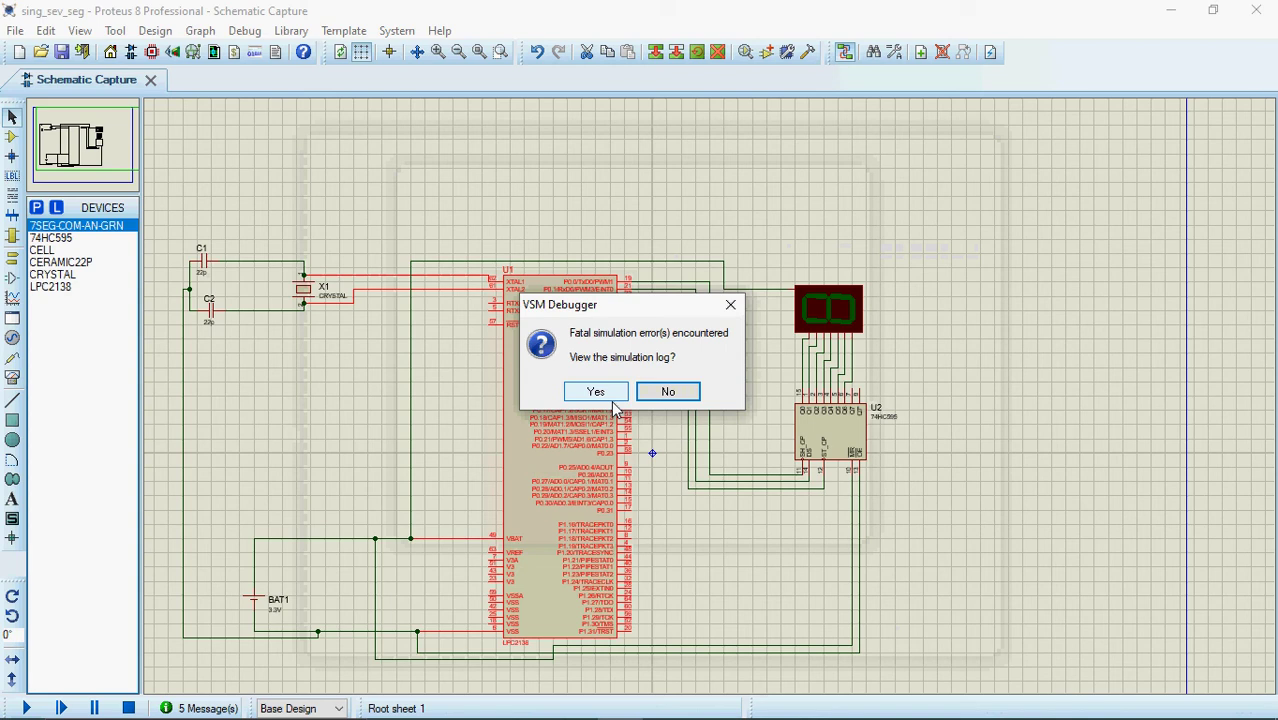
click(596, 392)
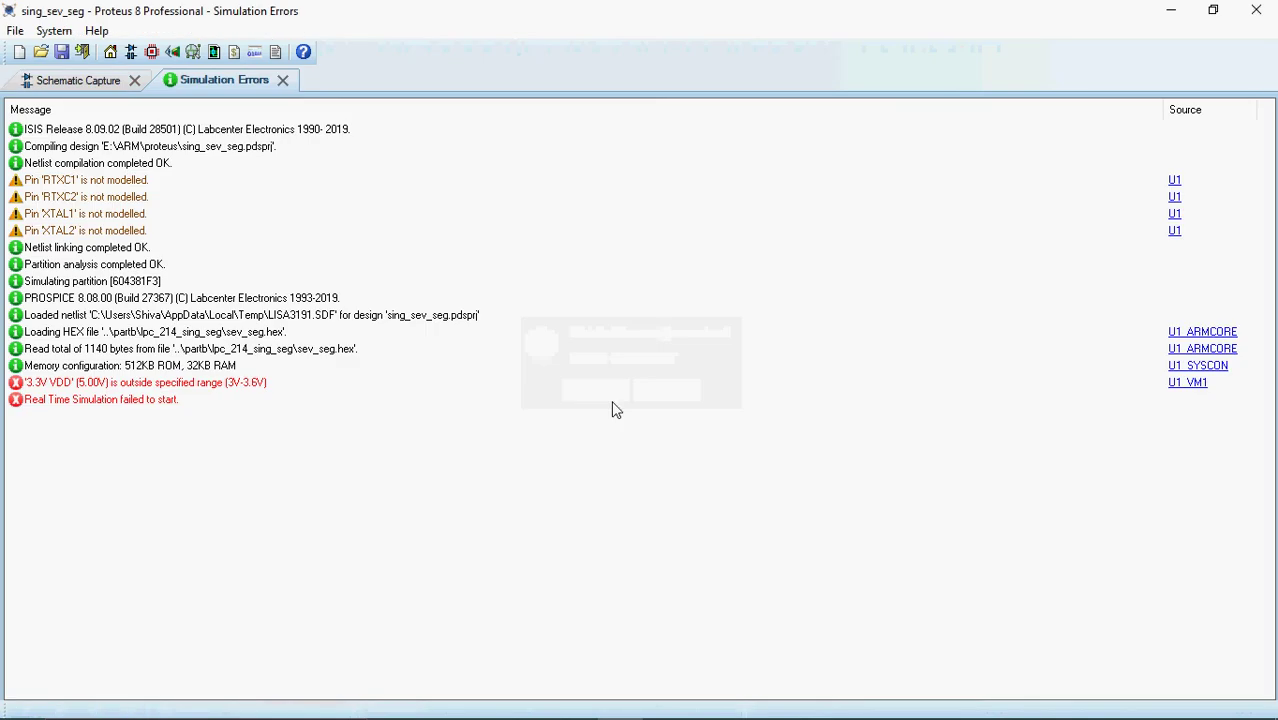
click(86, 84)
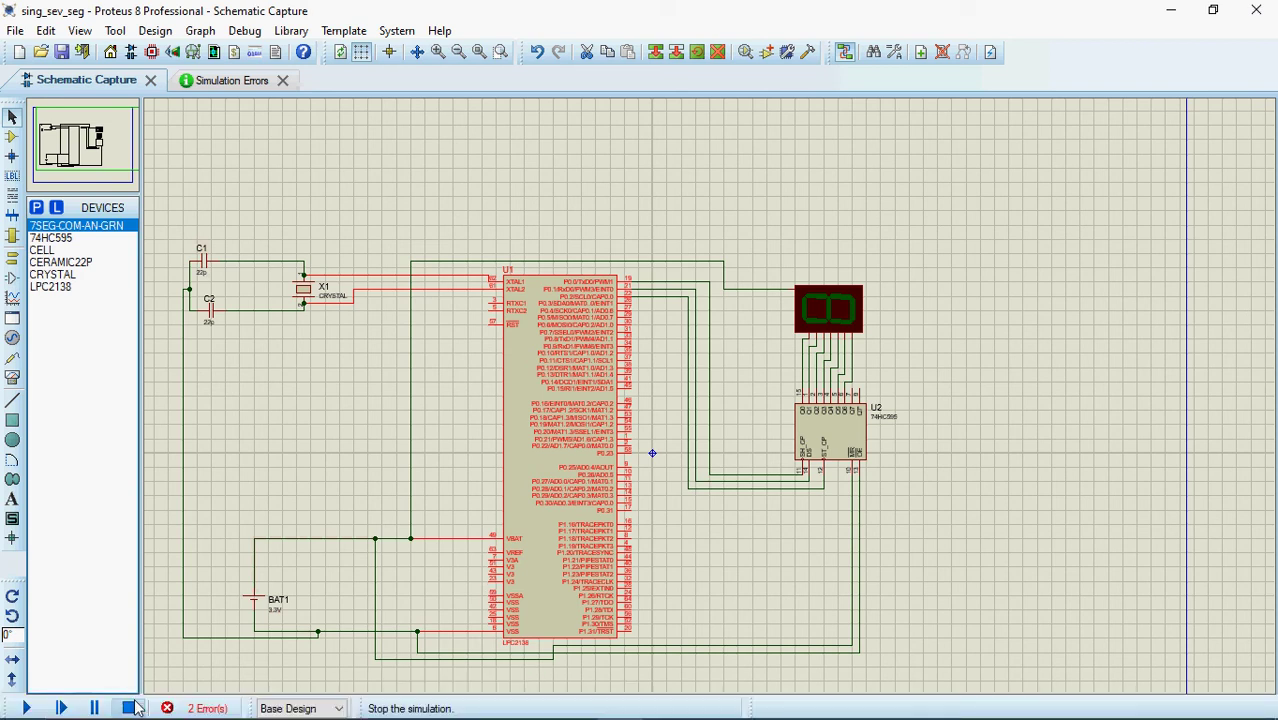
Wire the LPC2138 U1's V3 supply pin to the VBAT supply line
click(487, 592)
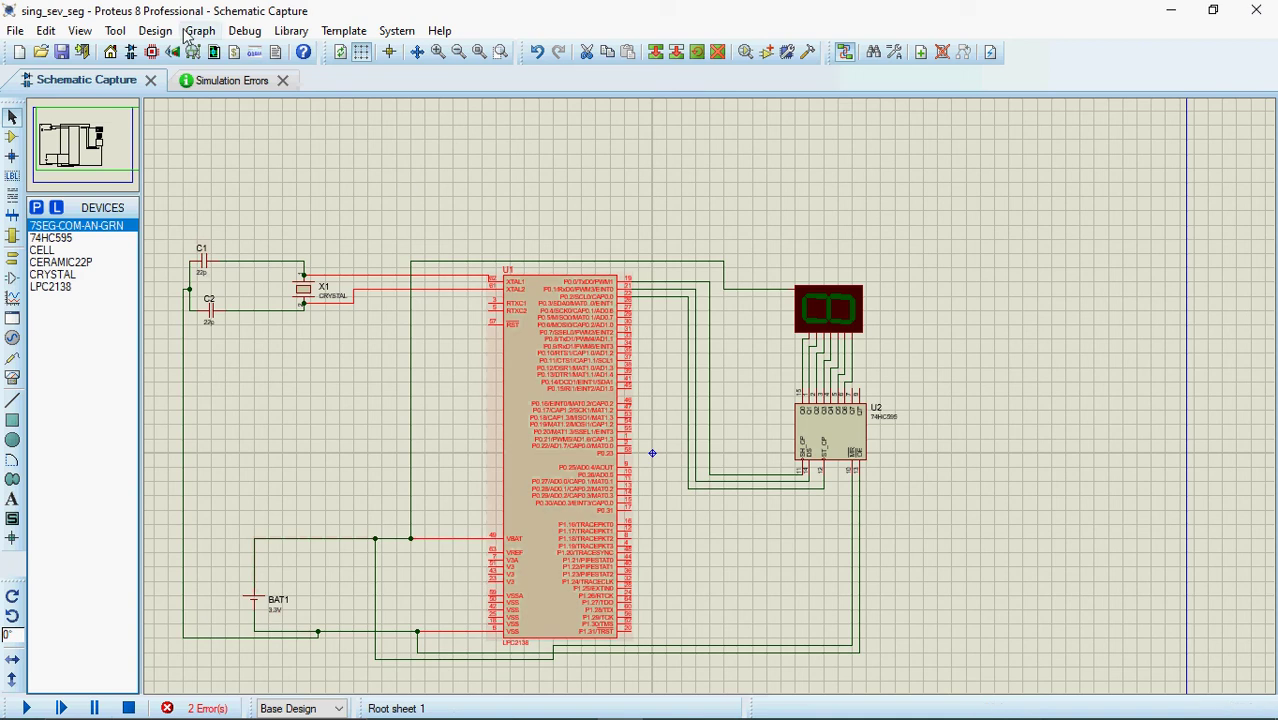
click(244, 31)
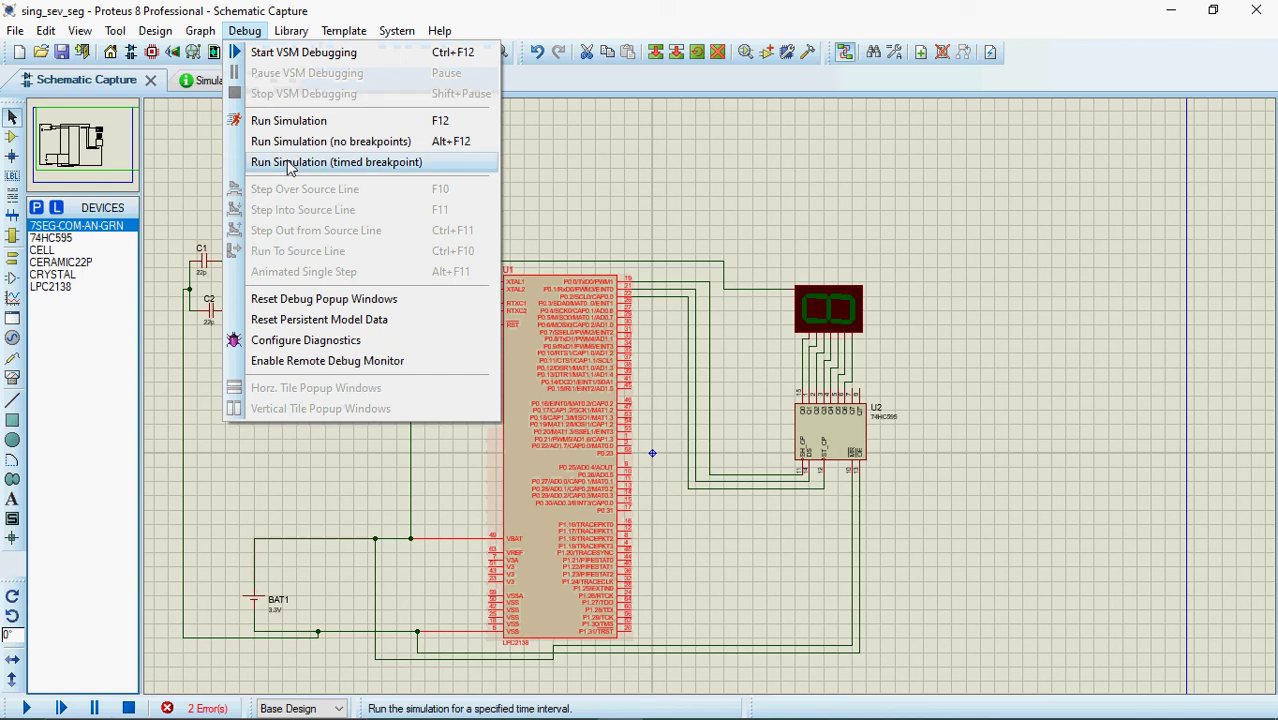
click(1135, 490)
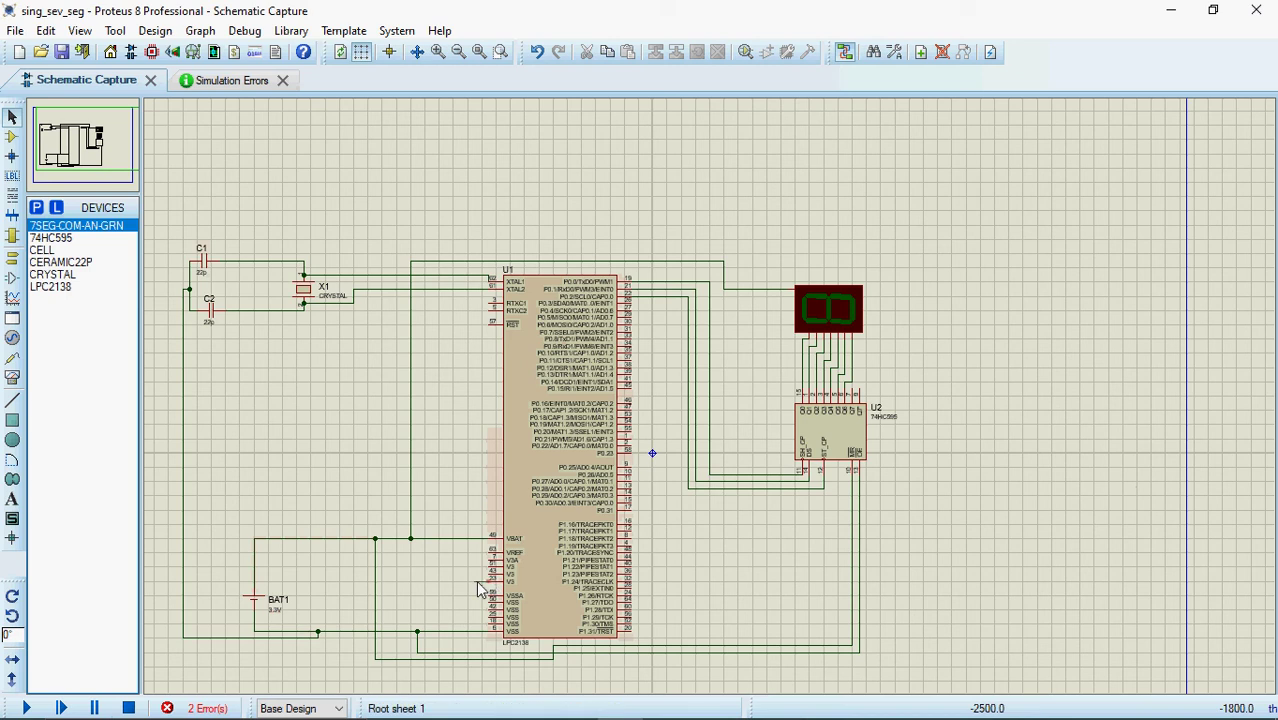
click(396, 538)
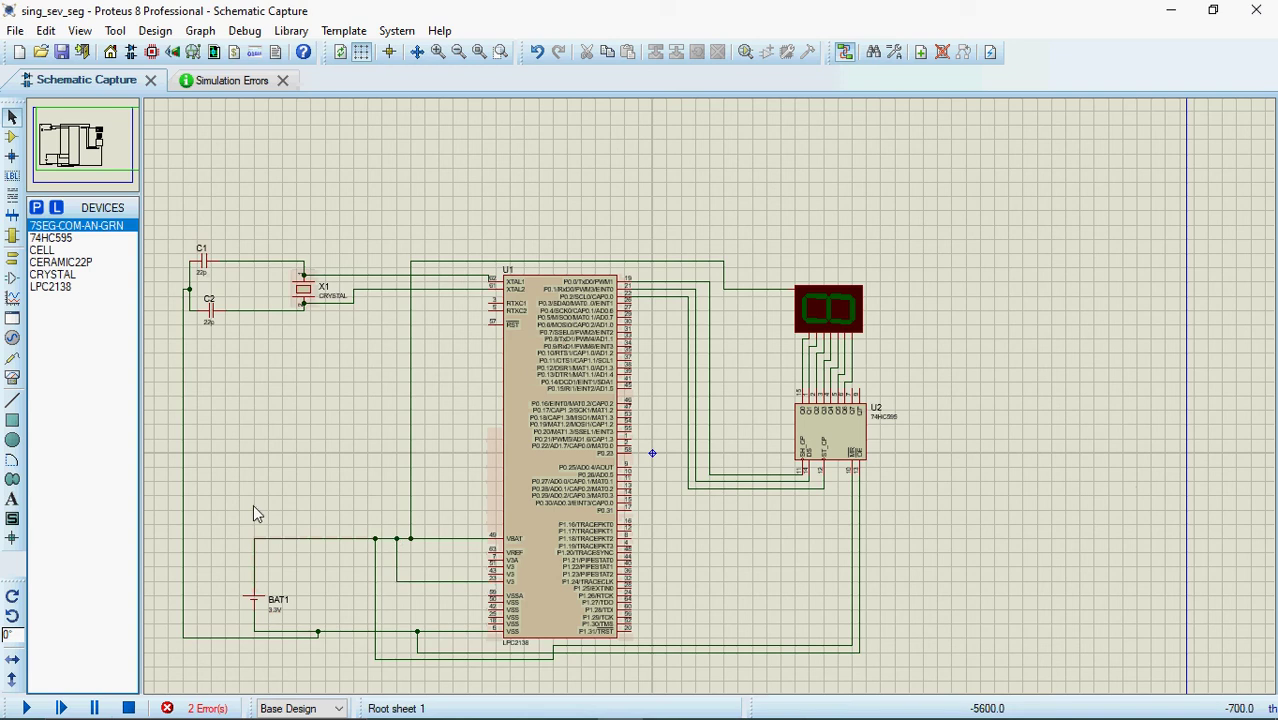
Run the single-display simulation, watch the 7-segment display count, then stop it
click(27, 708)
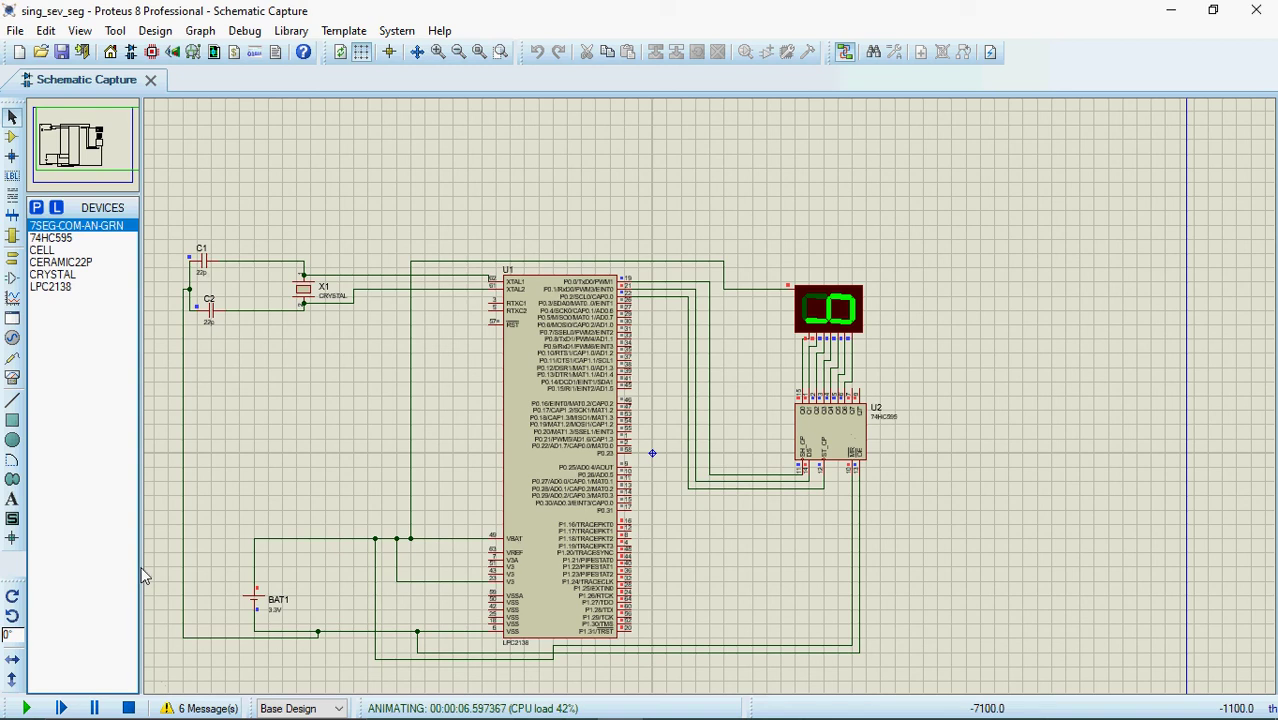
click(129, 708)
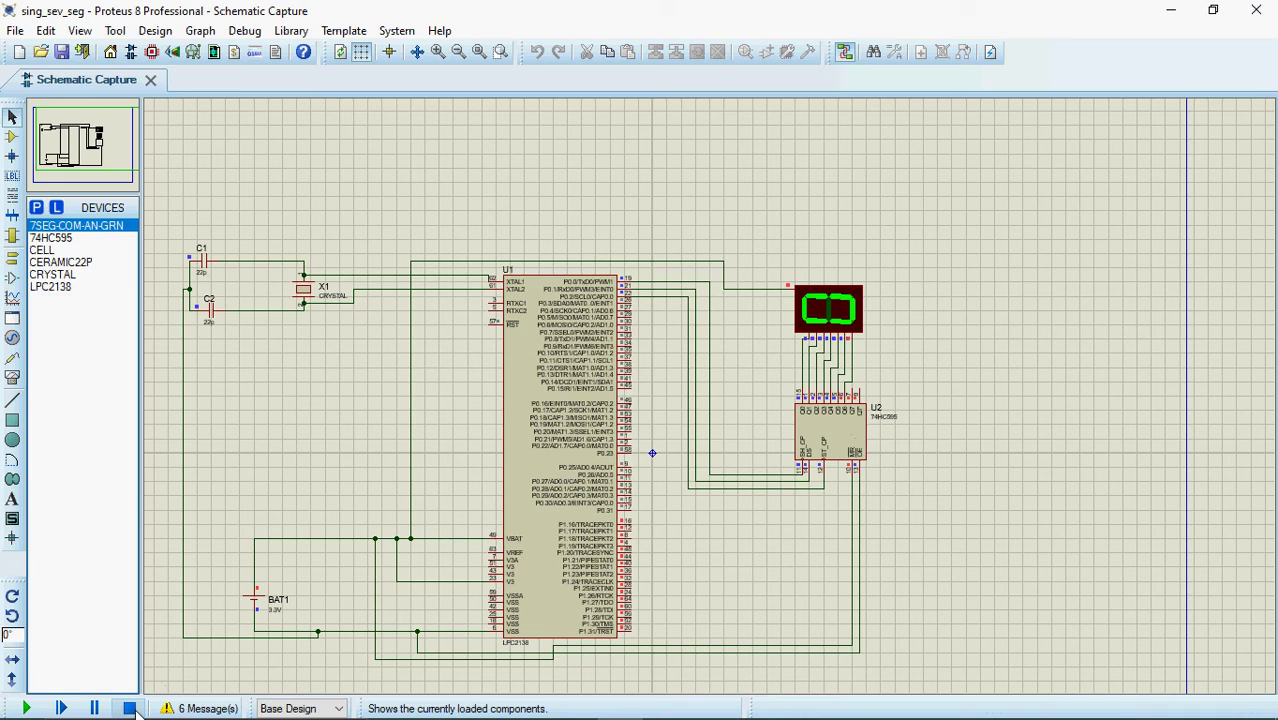
click(130, 708)
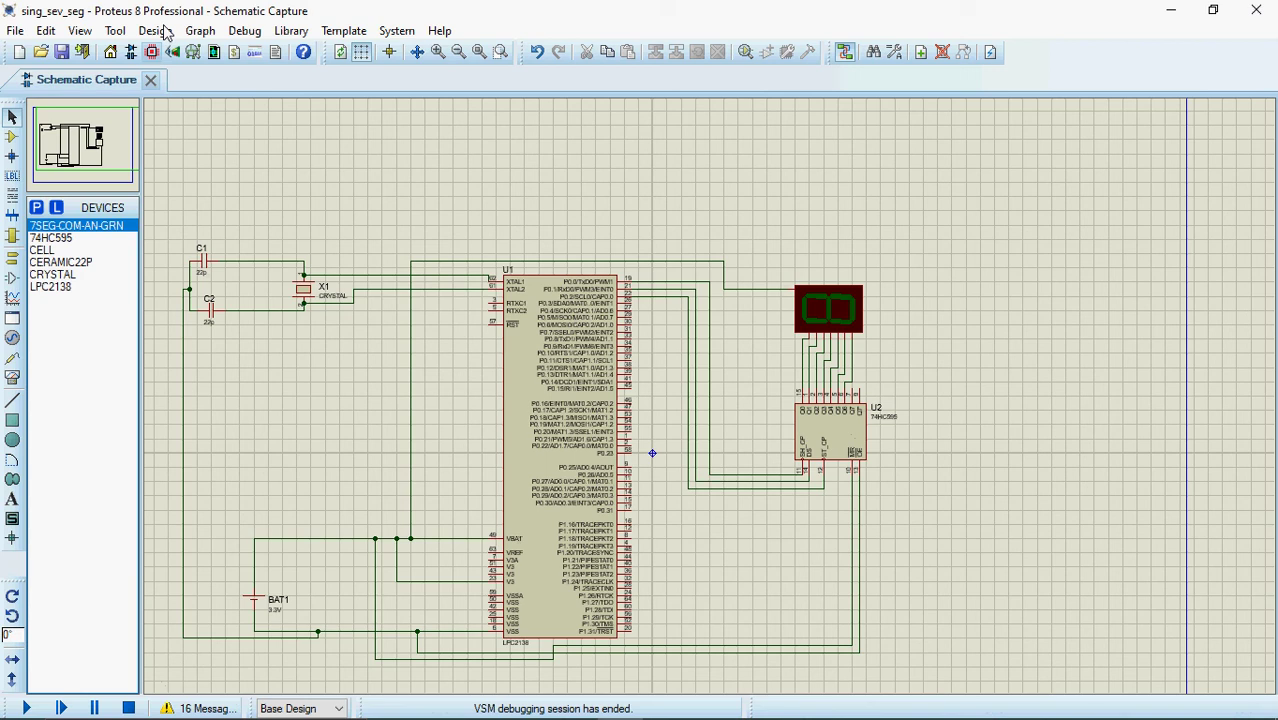
Start opening a different project, discarding unsaved changes to sing_sev_seg
click(15, 30)
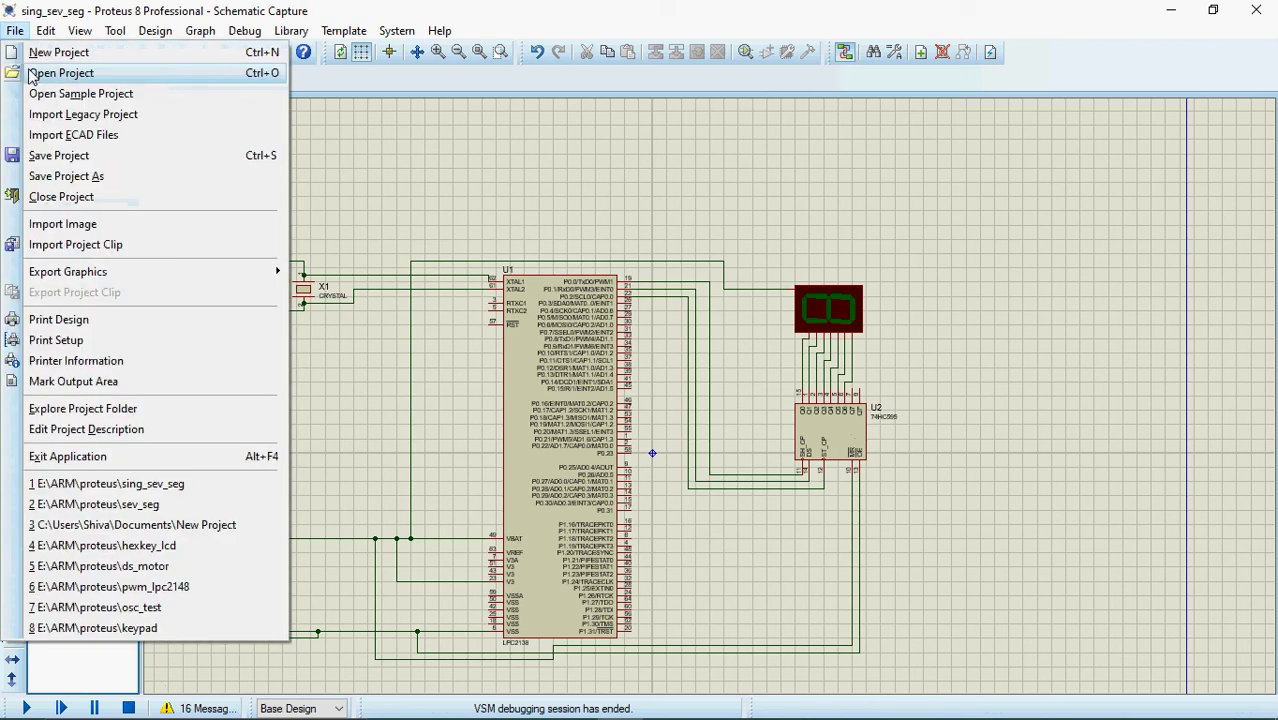
click(35, 74)
click(612, 386)
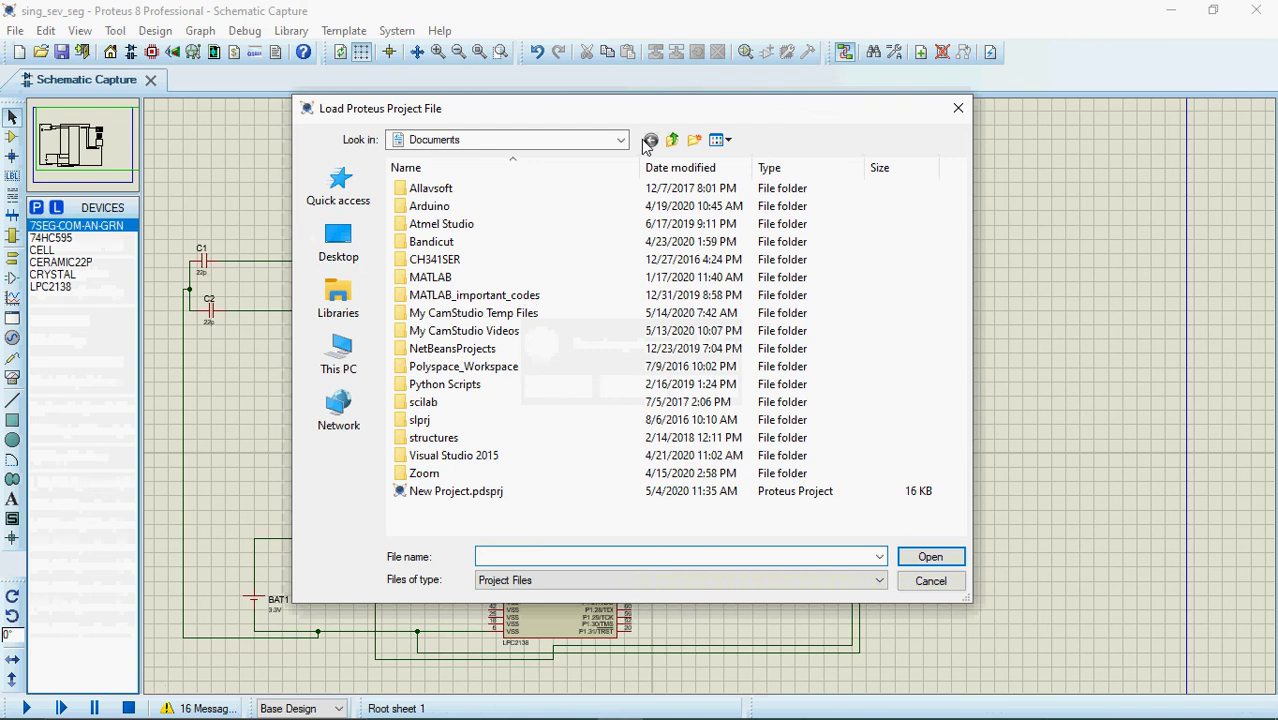
Browse to the E:\ARM\...\proteus folder and load sev_seg.pdsprj
click(338, 360)
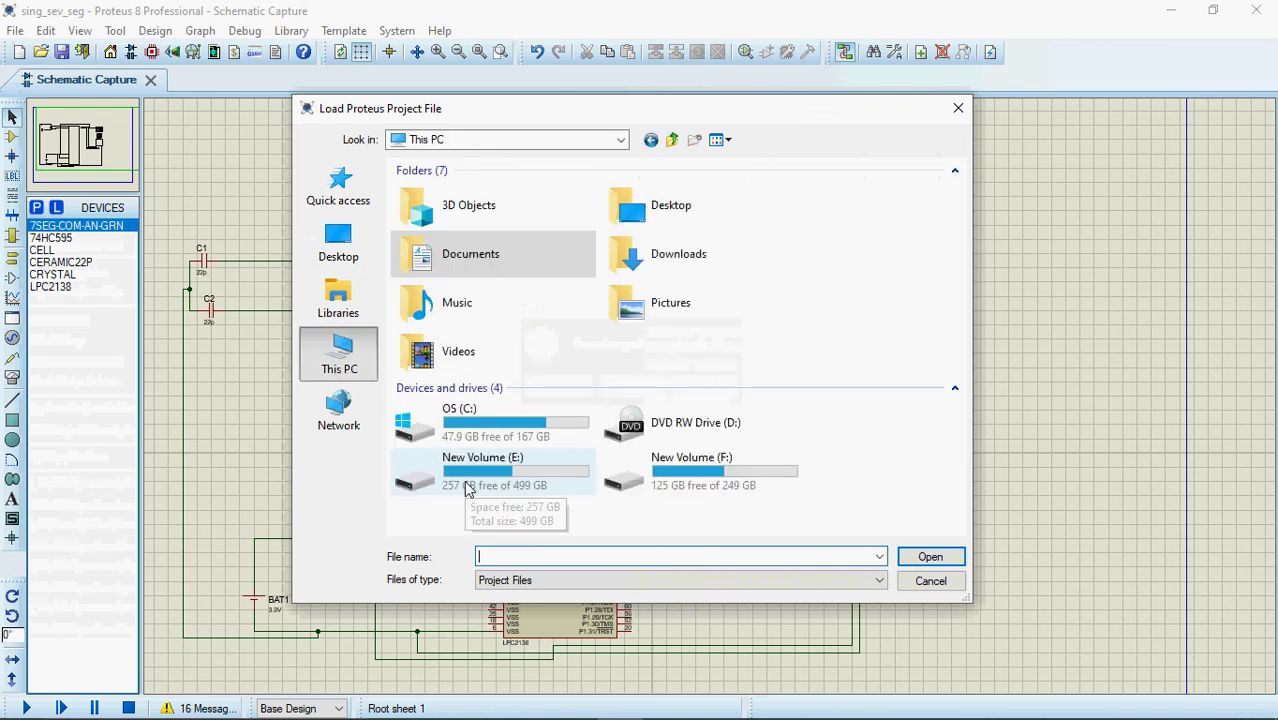
double_click(466, 487)
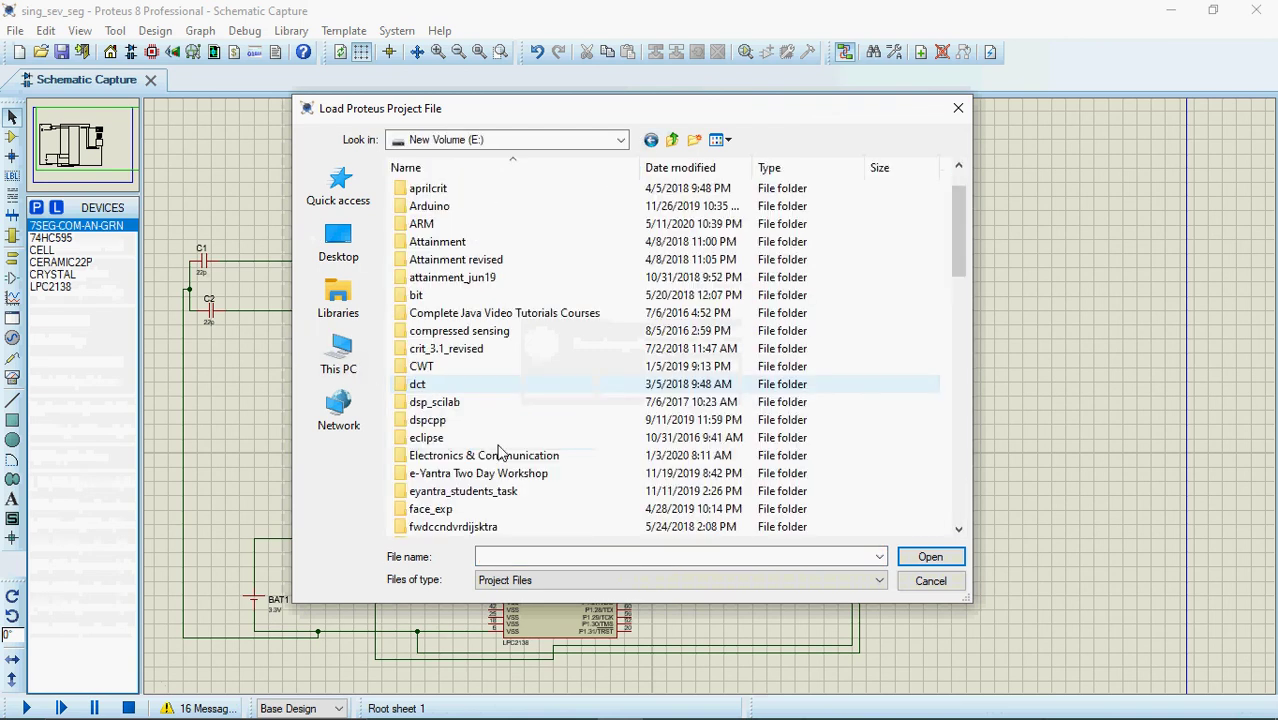
scroll(500, 452, down, 3)
scroll(440, 390, down, 3)
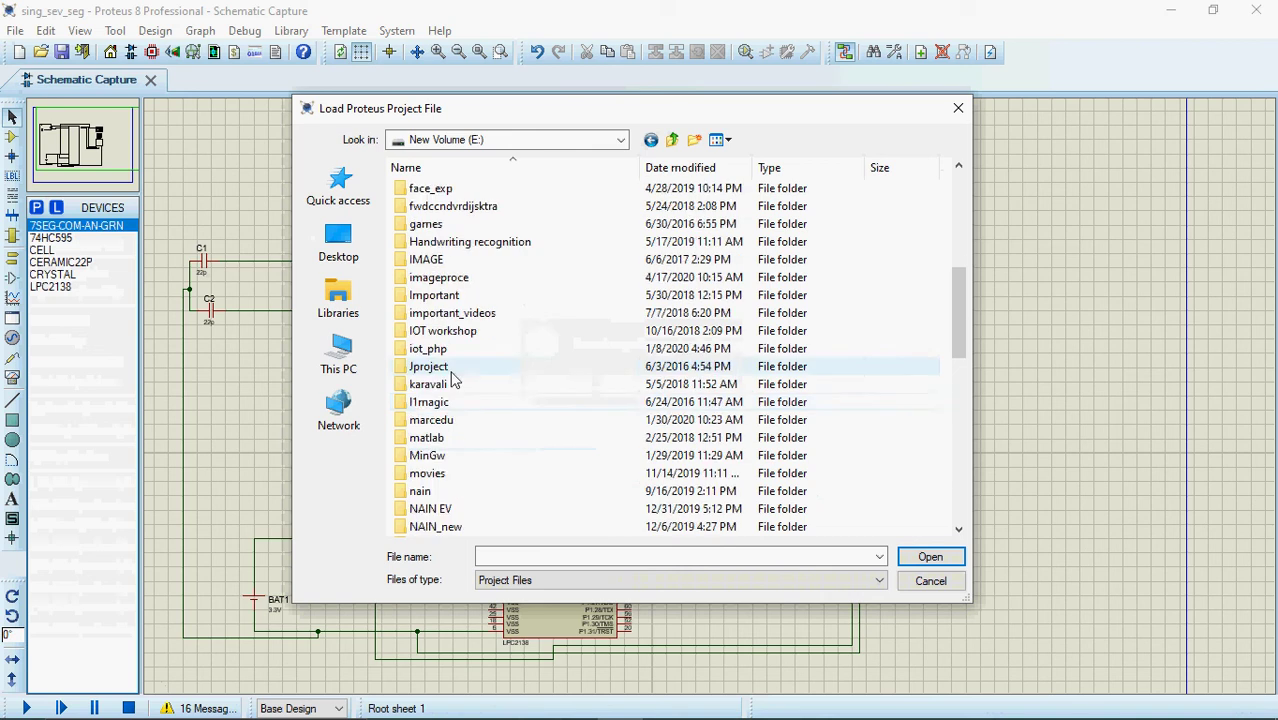
scroll(470, 250, up, 6)
click(452, 229)
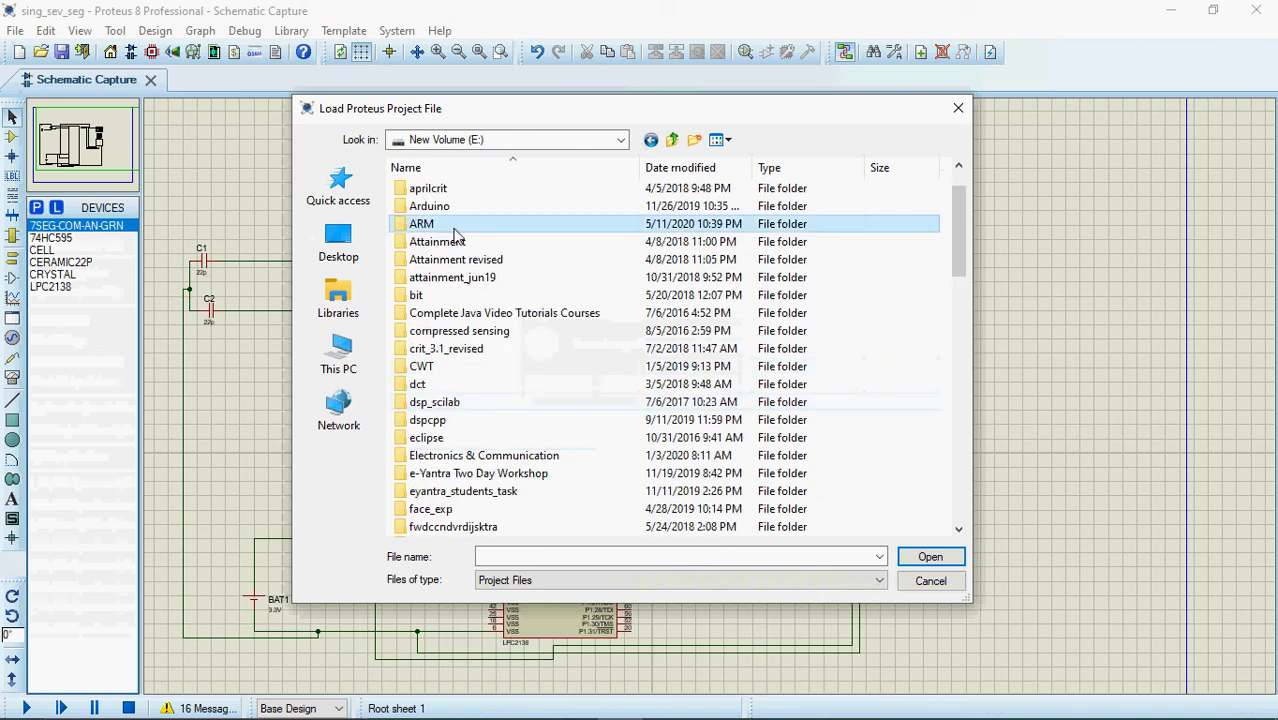
double_click(453, 226)
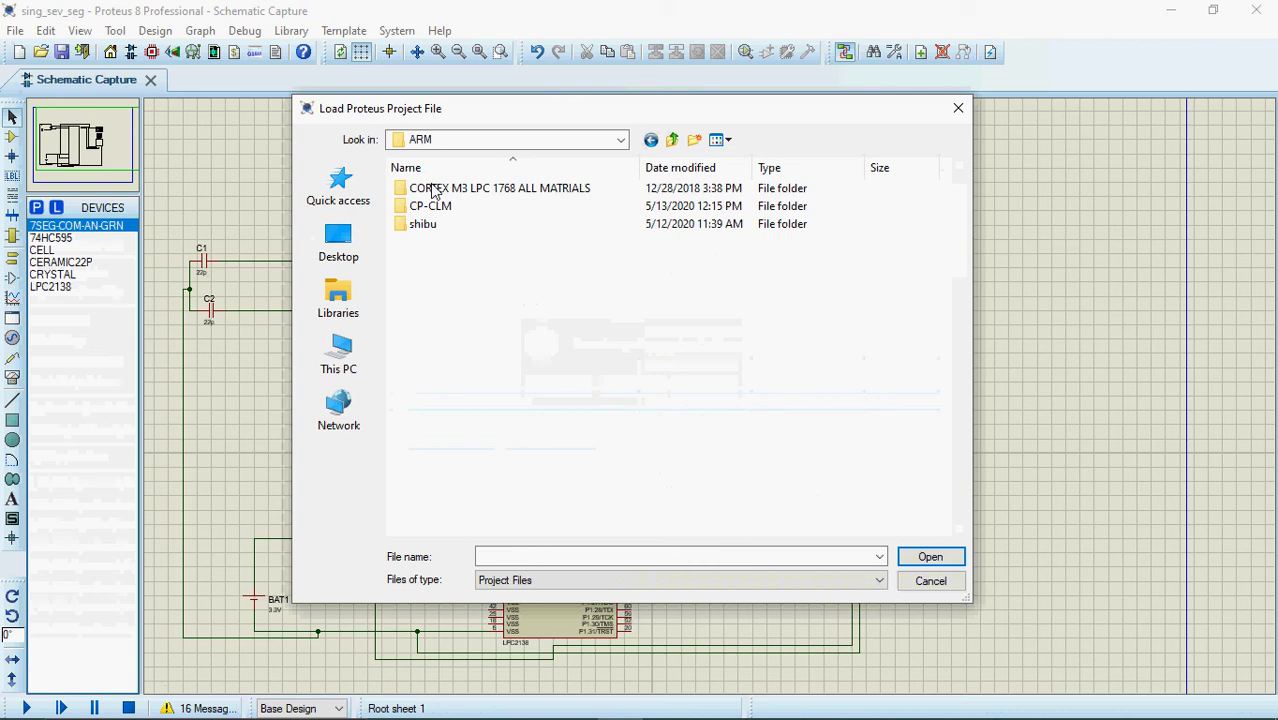
click(672, 141)
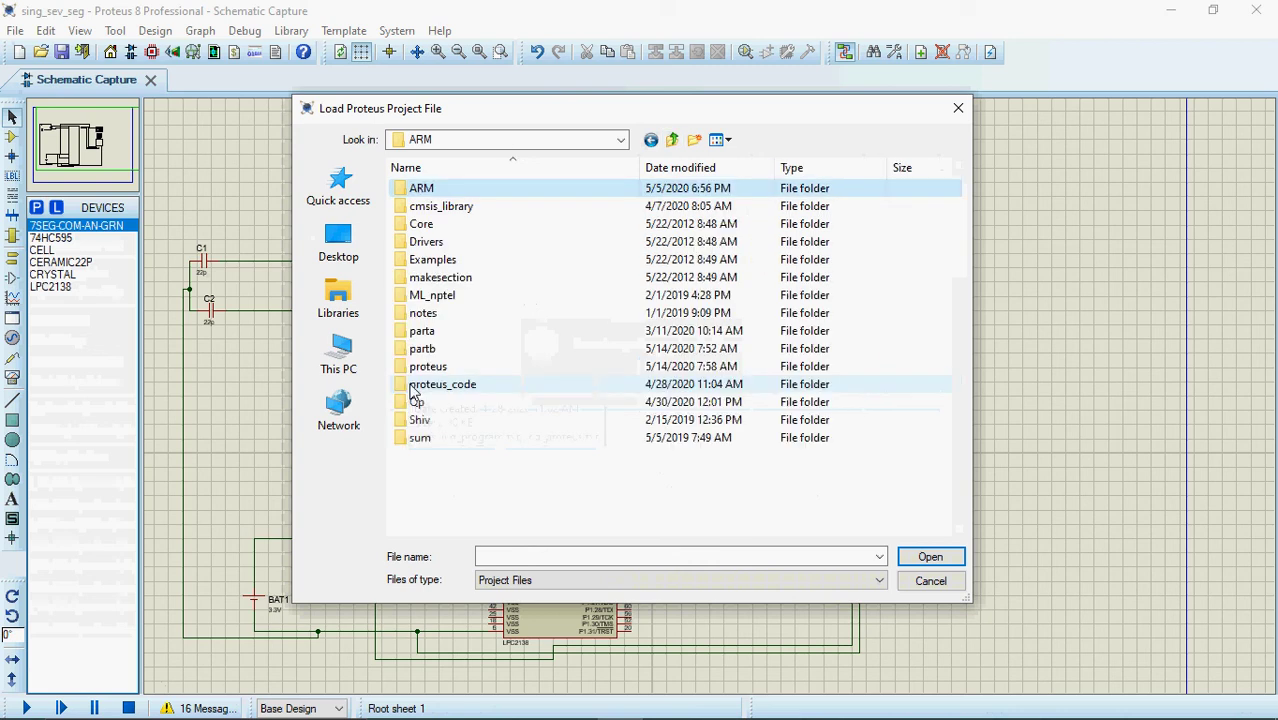
double_click(428, 367)
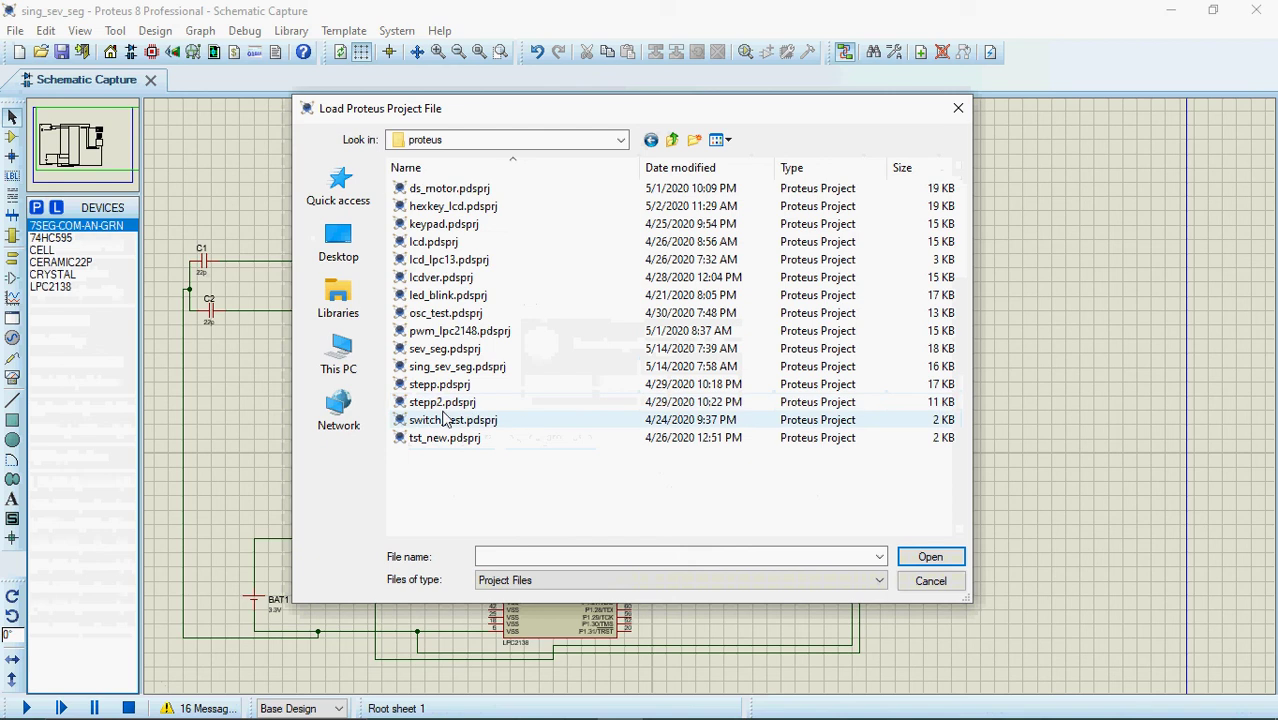
click(463, 354)
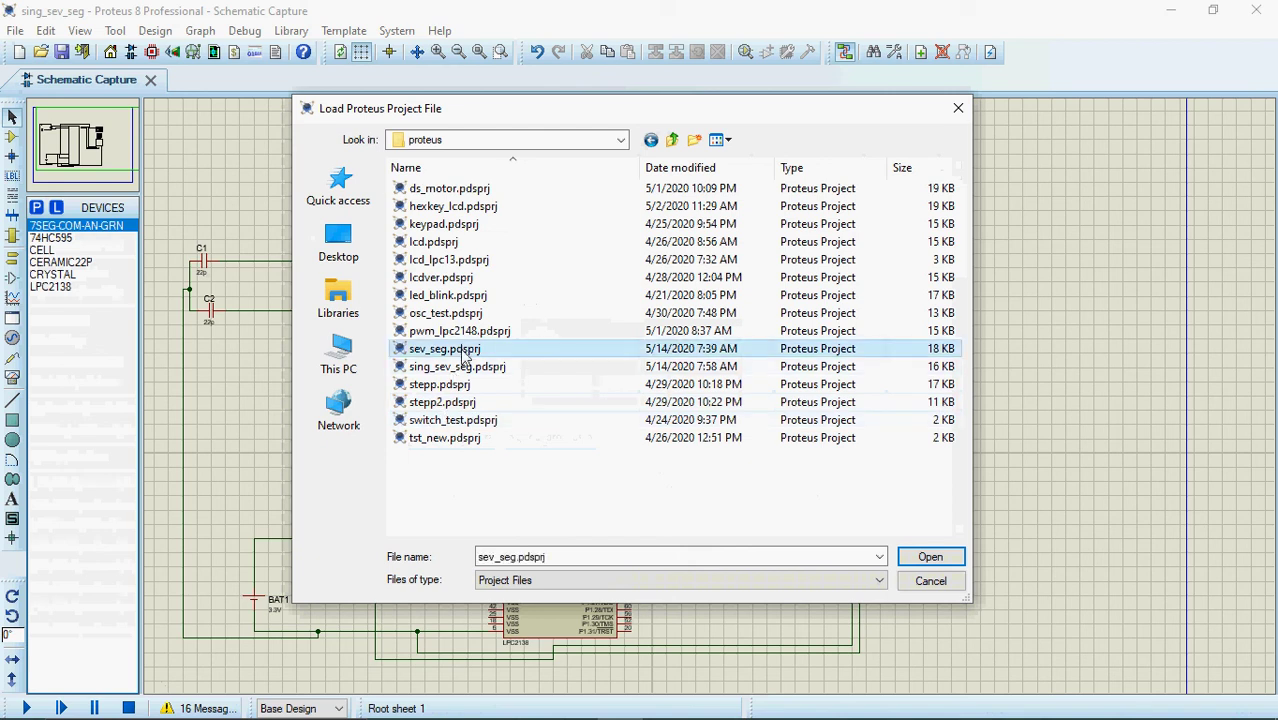
click(926, 556)
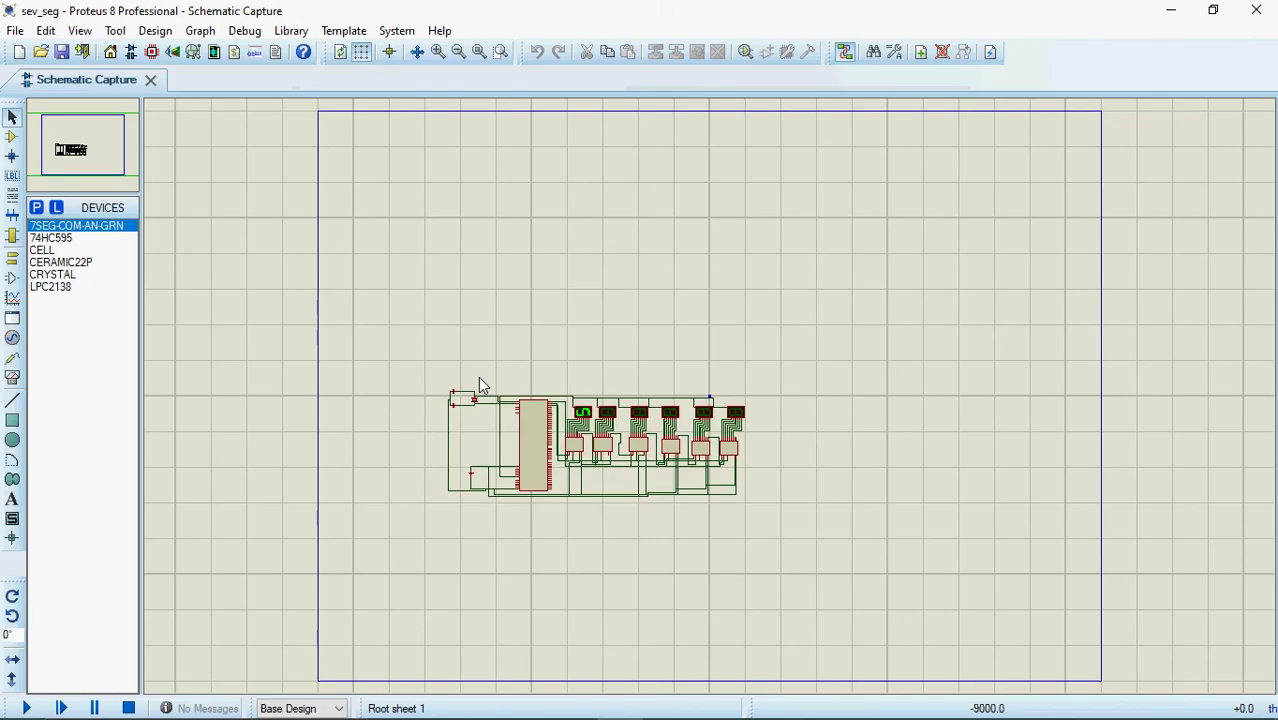
Zoom and centre the view on the whole six-display circuit
drag(420, 347, 833, 542)
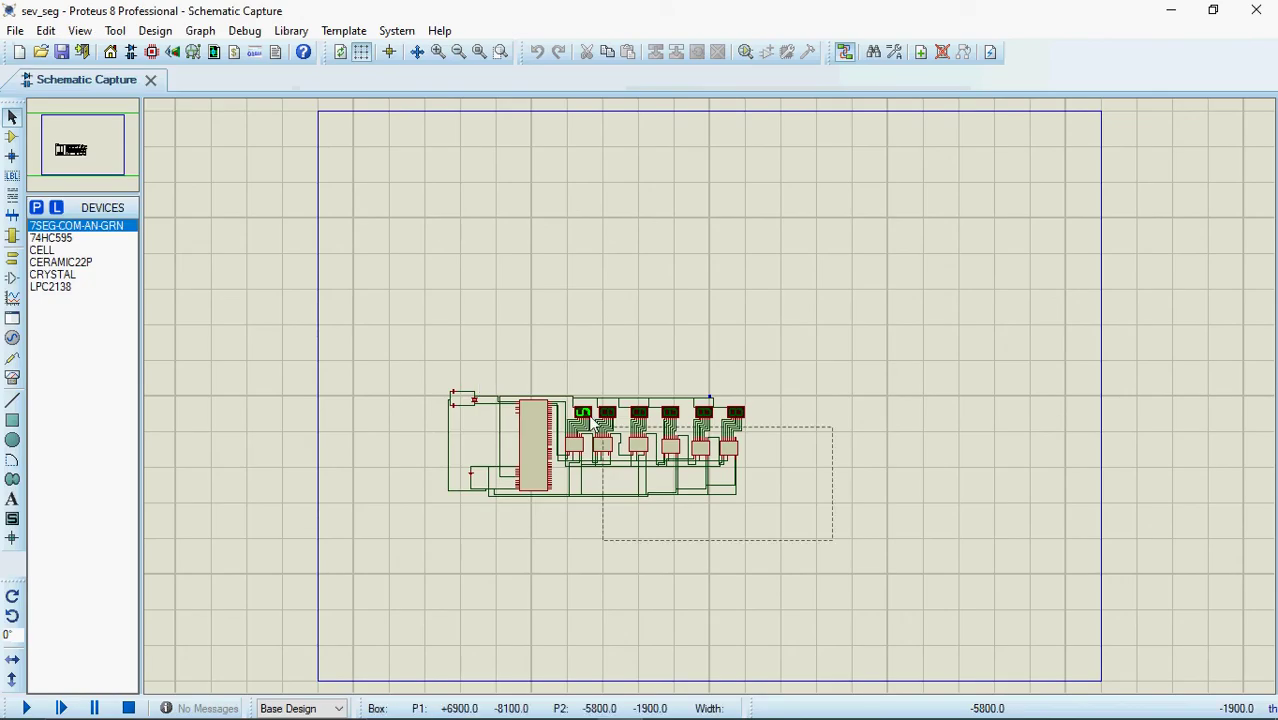
scroll(471, 389, up, 1)
scroll(710, 404, up, 1)
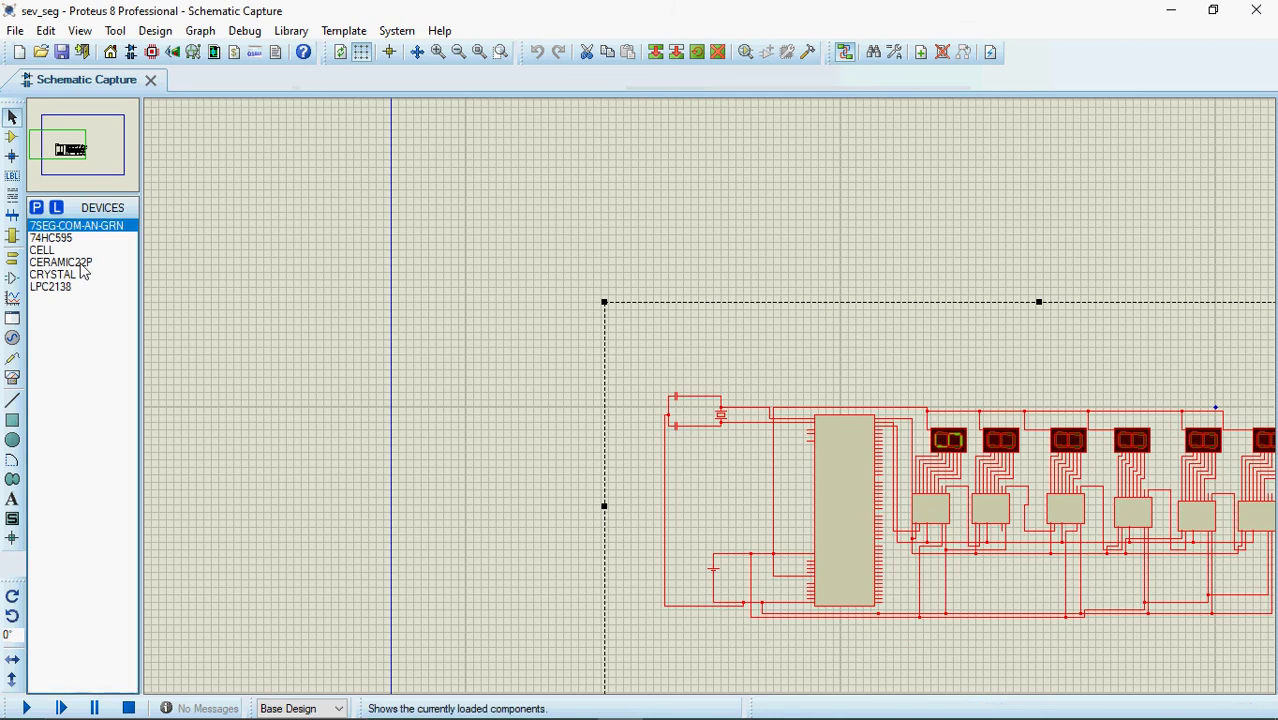
click(90, 157)
click(79, 160)
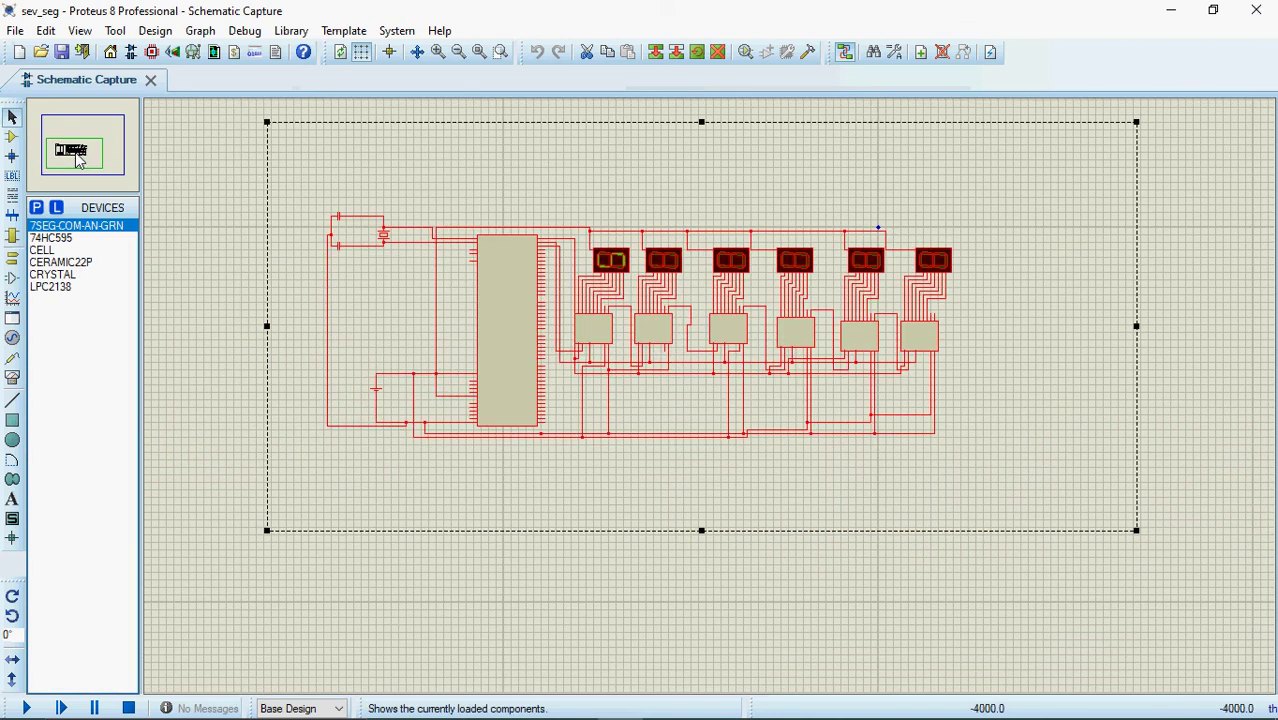
click(643, 524)
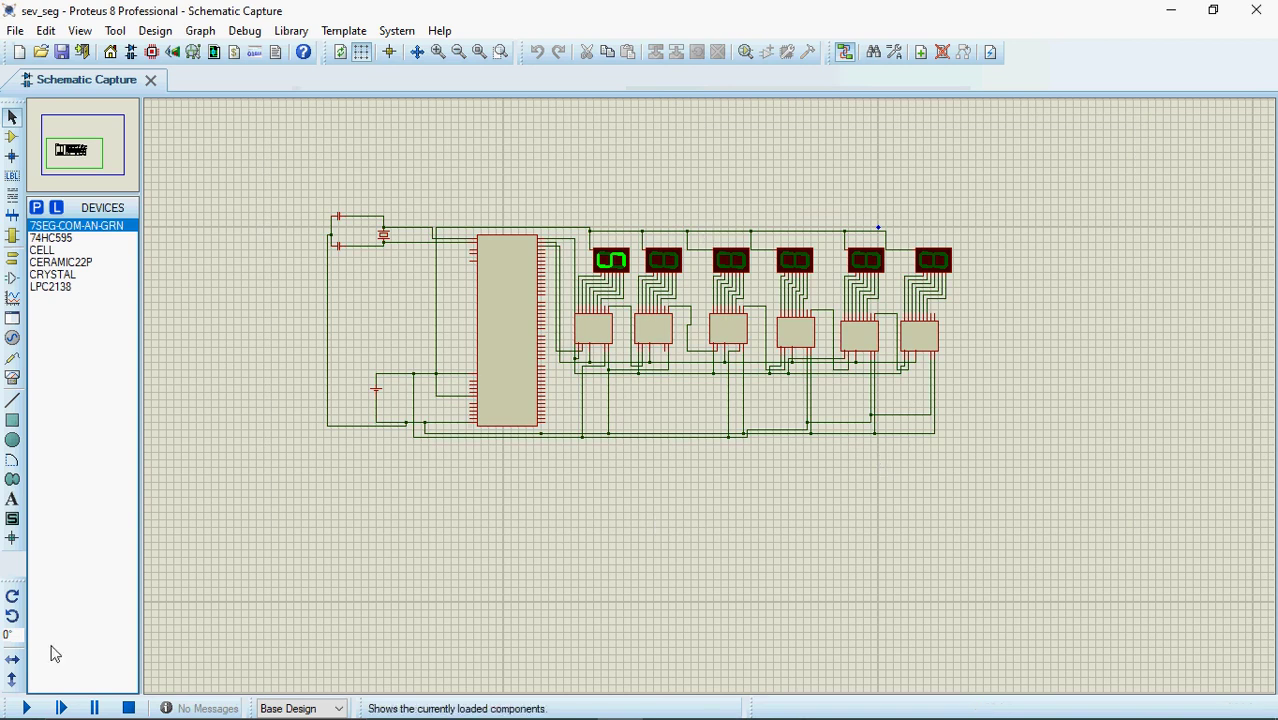
Run and stop the six-display simulation, then check the LPC2138's Program File
click(27, 708)
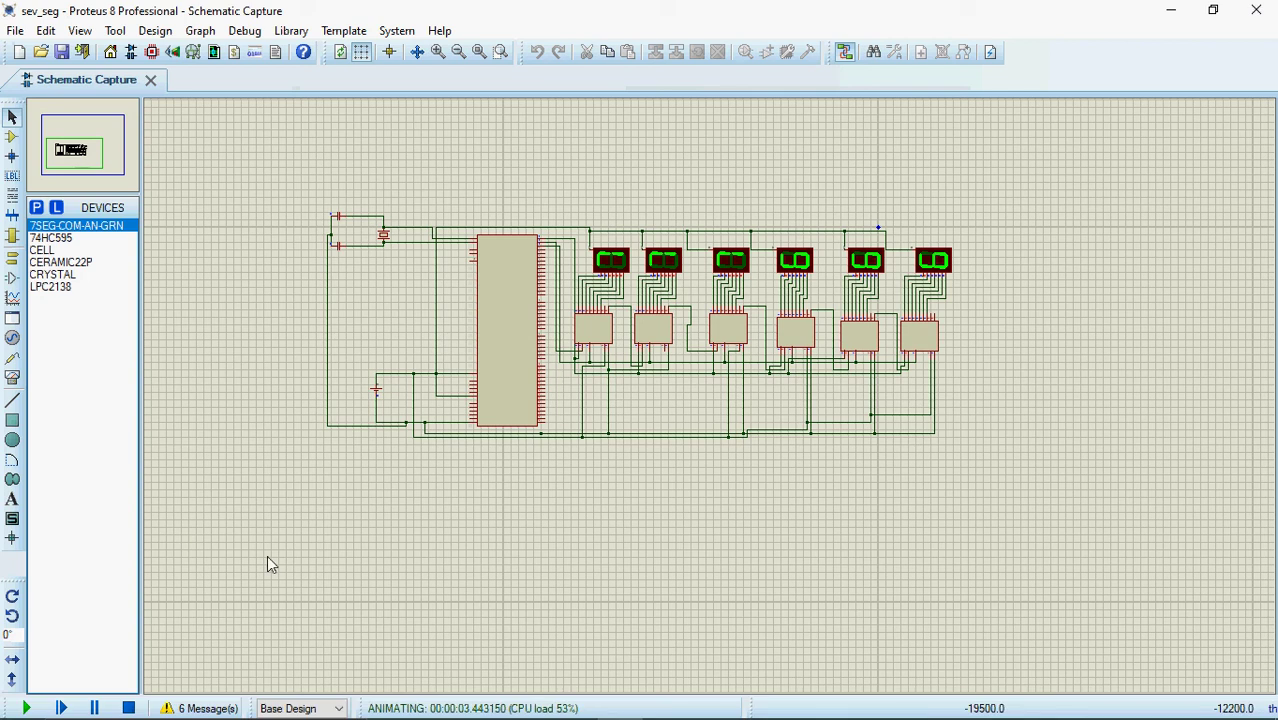
click(129, 708)
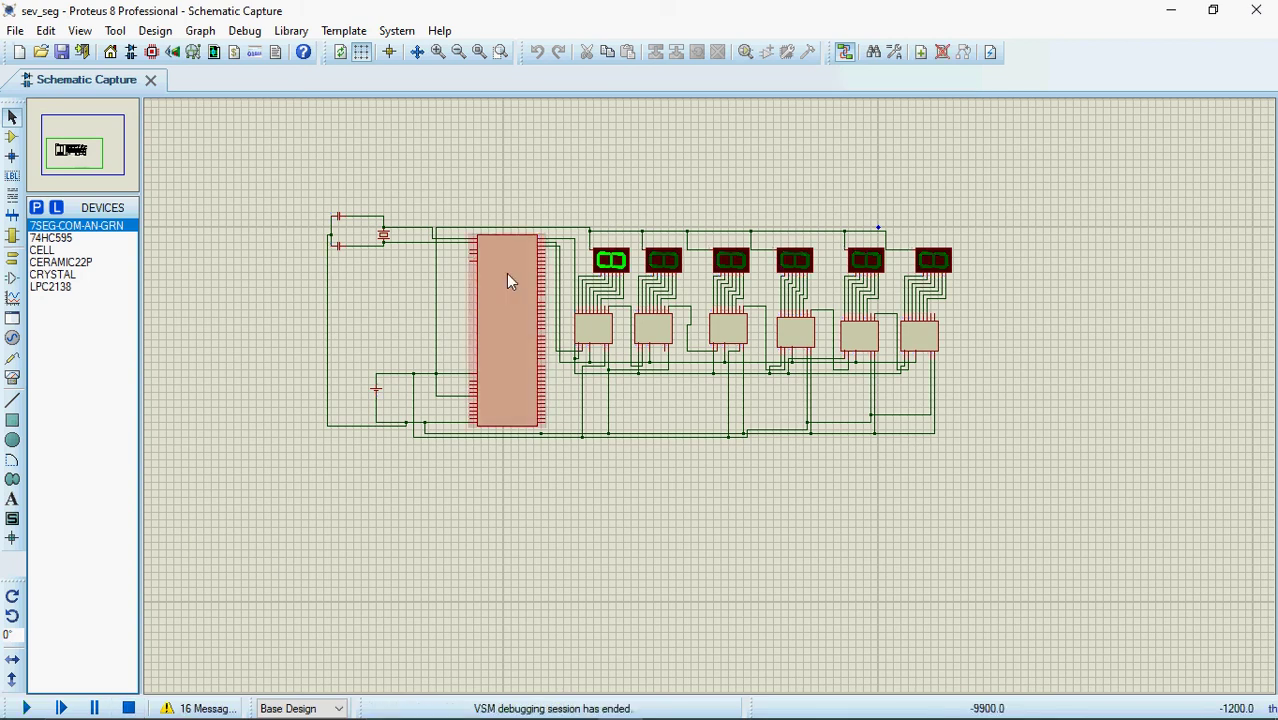
double_click(507, 276)
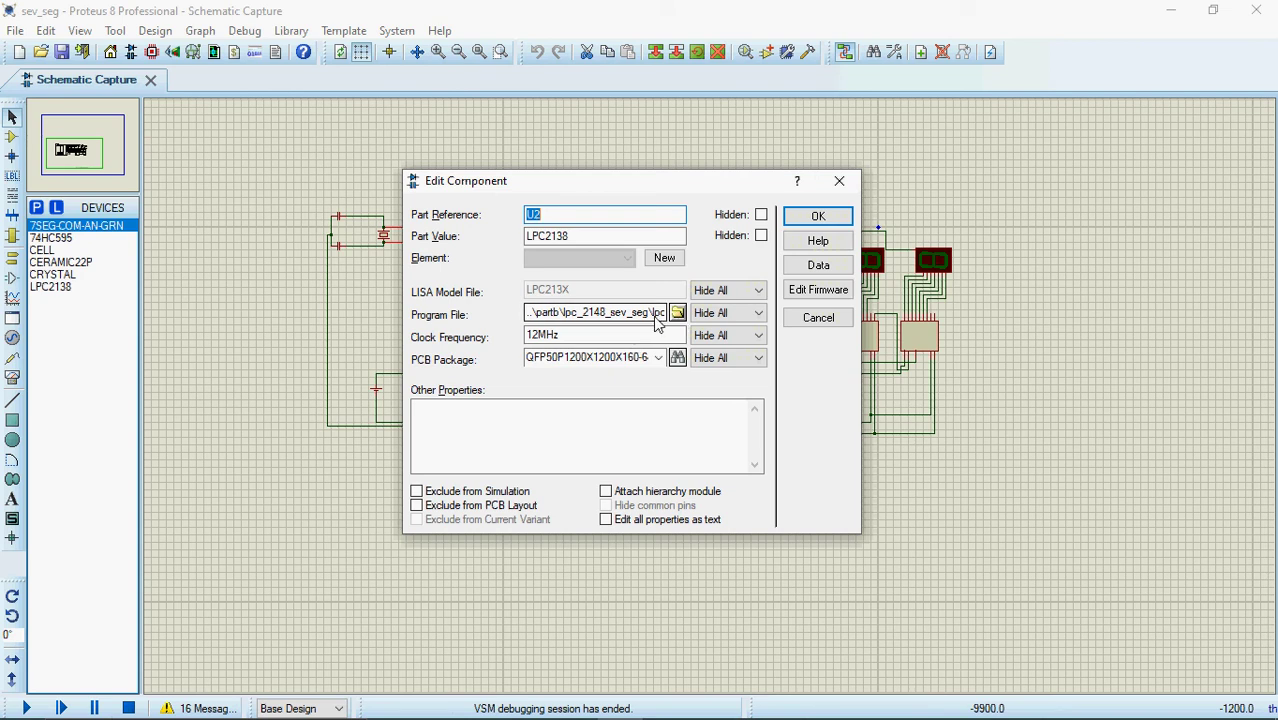
click(797, 215)
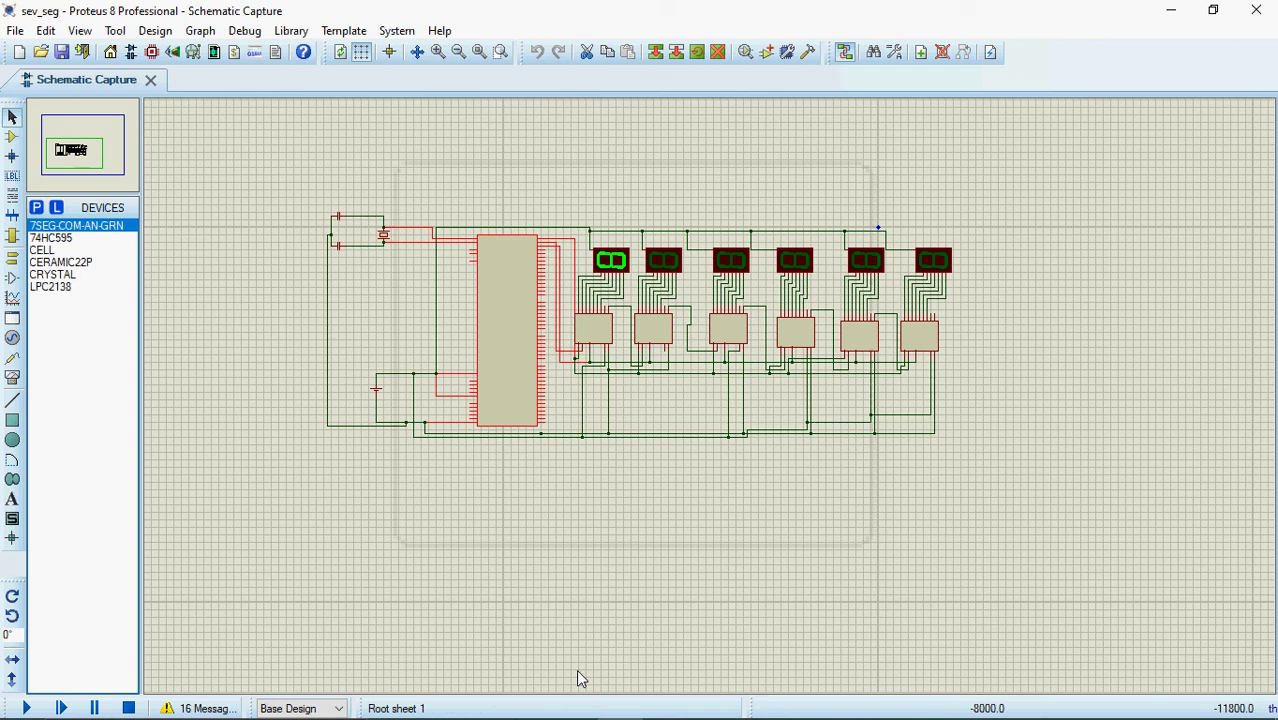
Open the lpc_2148_sev project from the lpc_2148_sev_seg folder in Keil
mouse_move(665, 701)
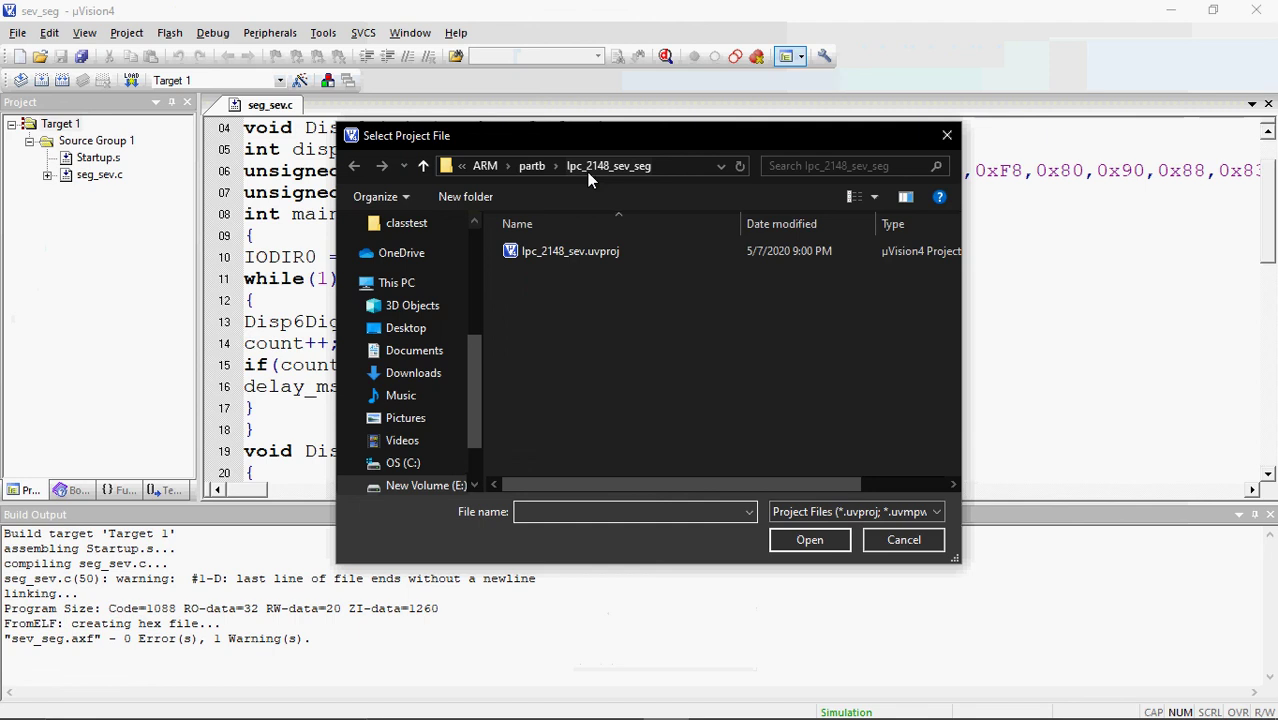
key(alt+Up)
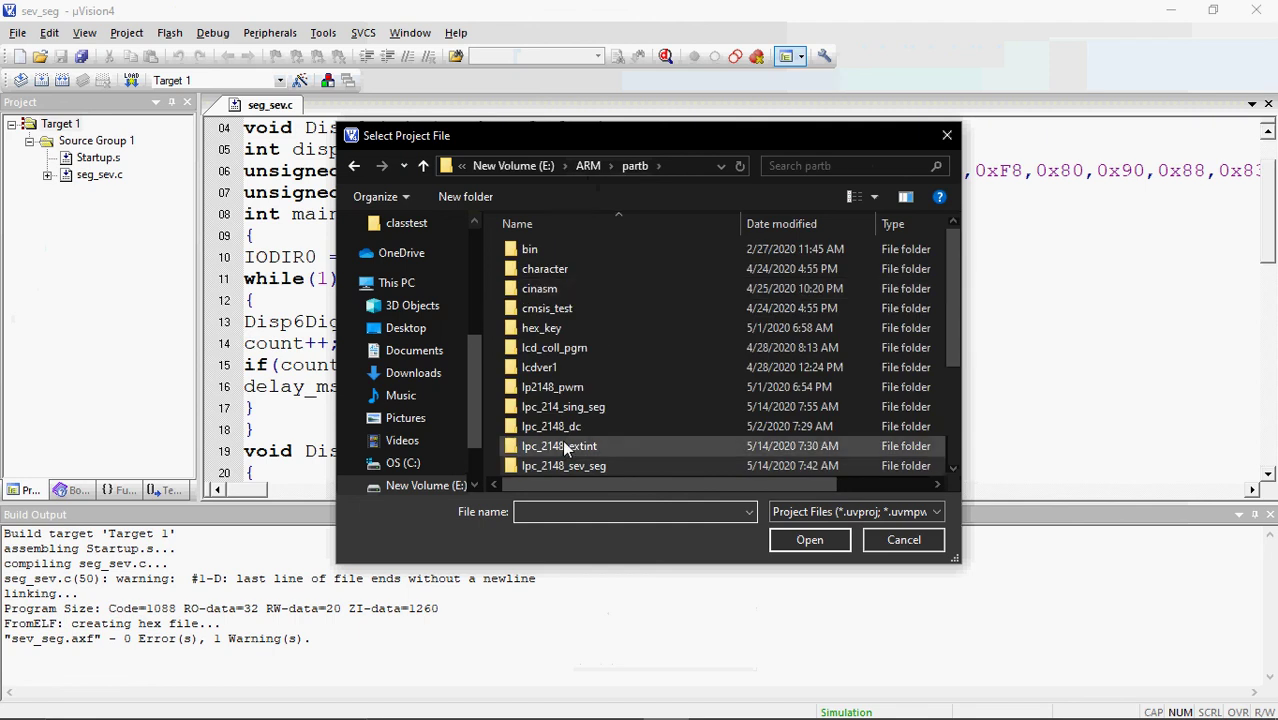
double_click(574, 465)
double_click(560, 250)
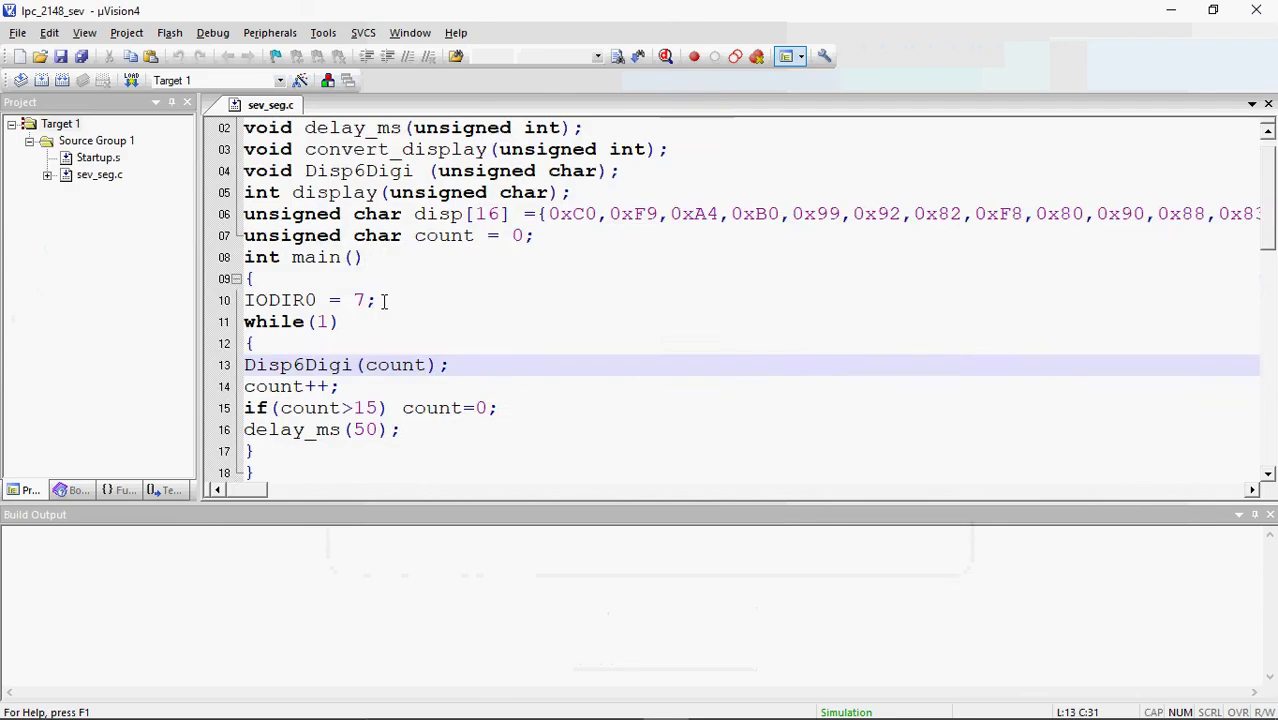
Change the Disp6Digi loop limit in line 22 from x<6 to x<1 and rebuild
scroll(382, 300, down, 4)
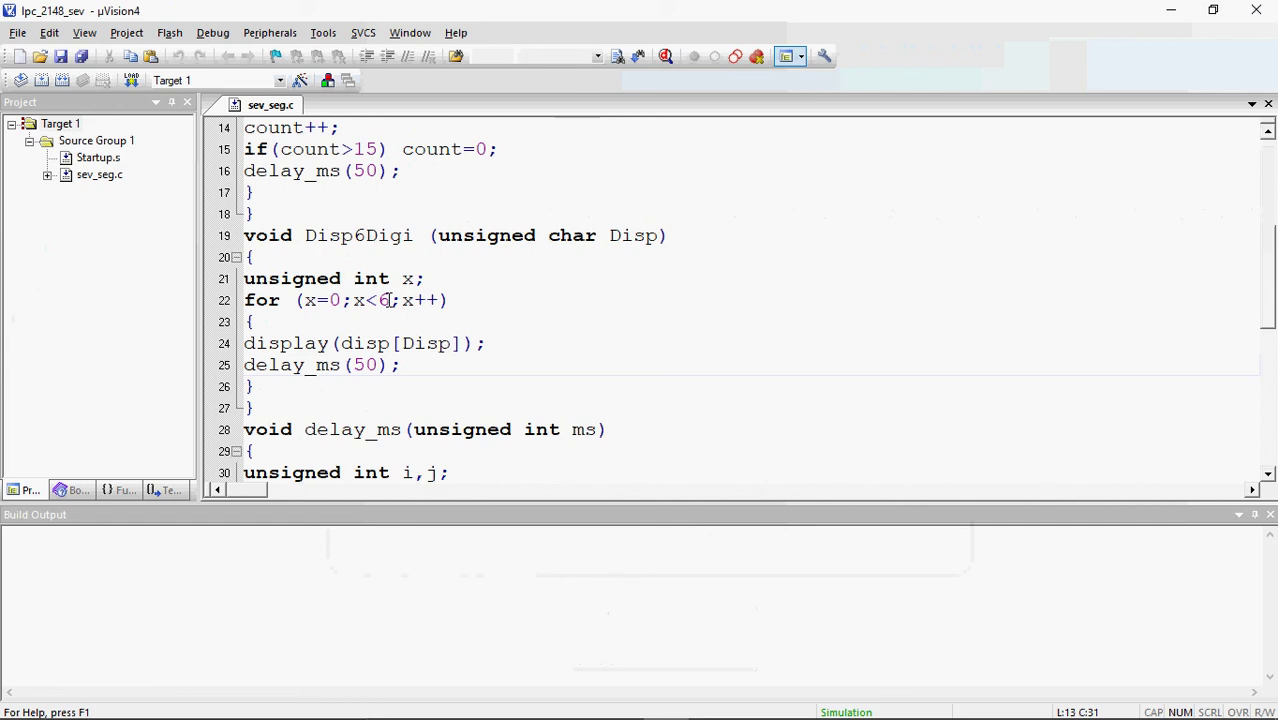
click(386, 300)
key(BackSpace)
text(1)
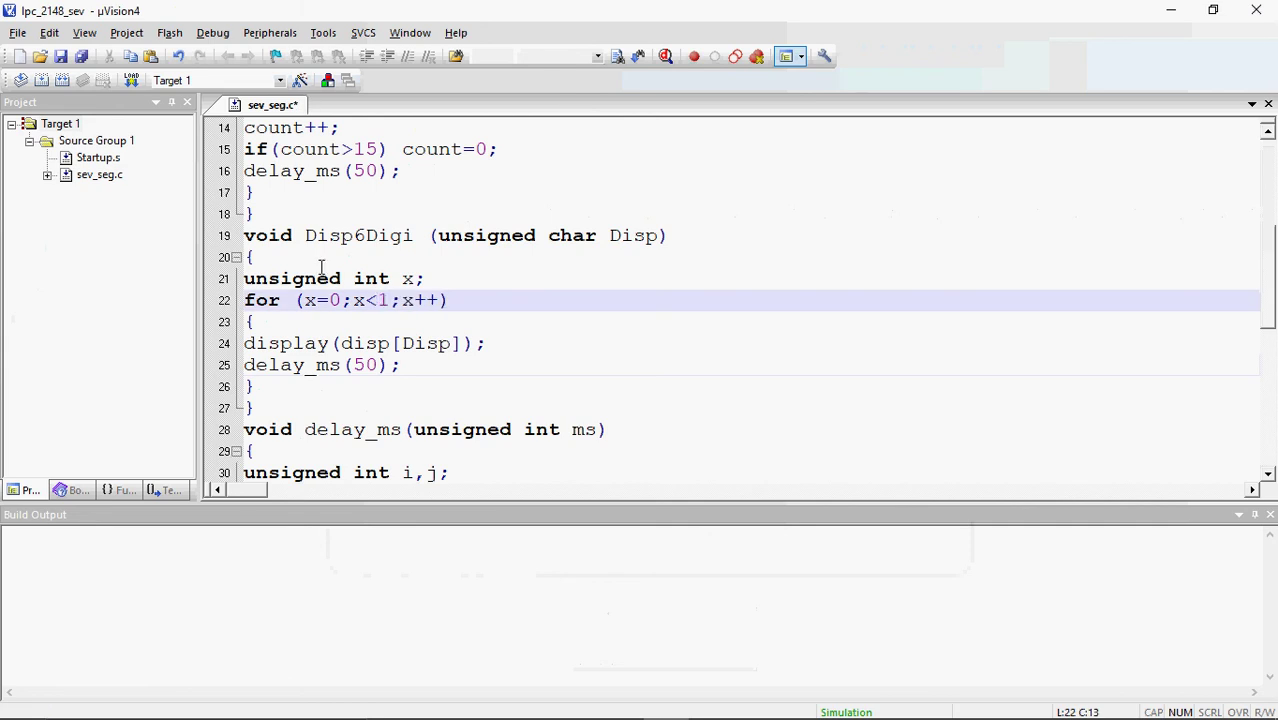
click(15, 80)
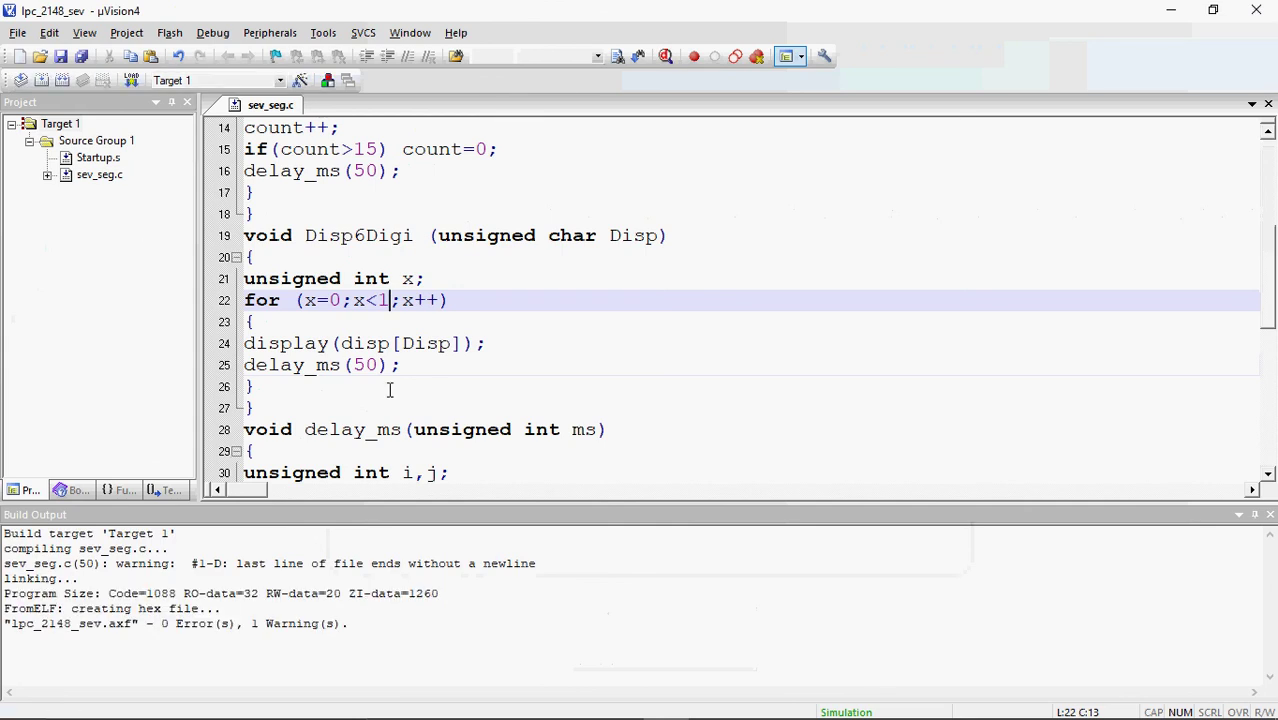
click(62, 81)
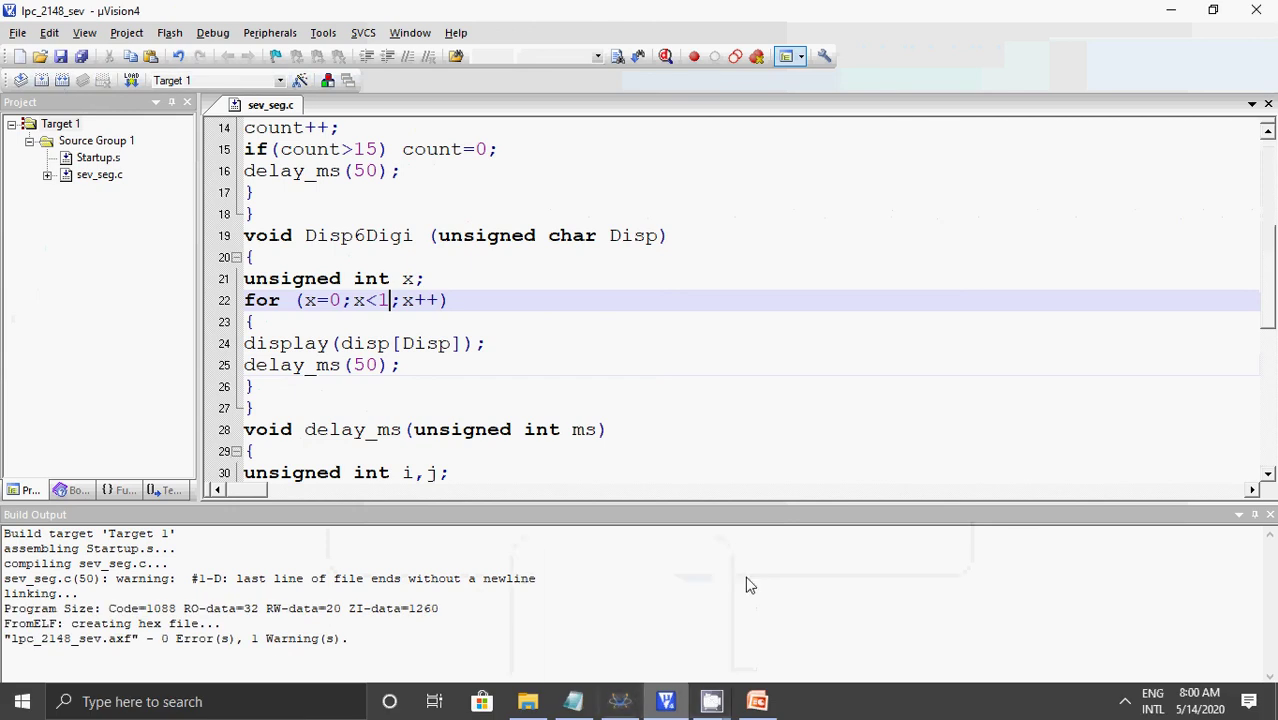
Set the LPC2138's Program File to lpc_2148_sev.hex and run the simulation
mouse_move(712, 701)
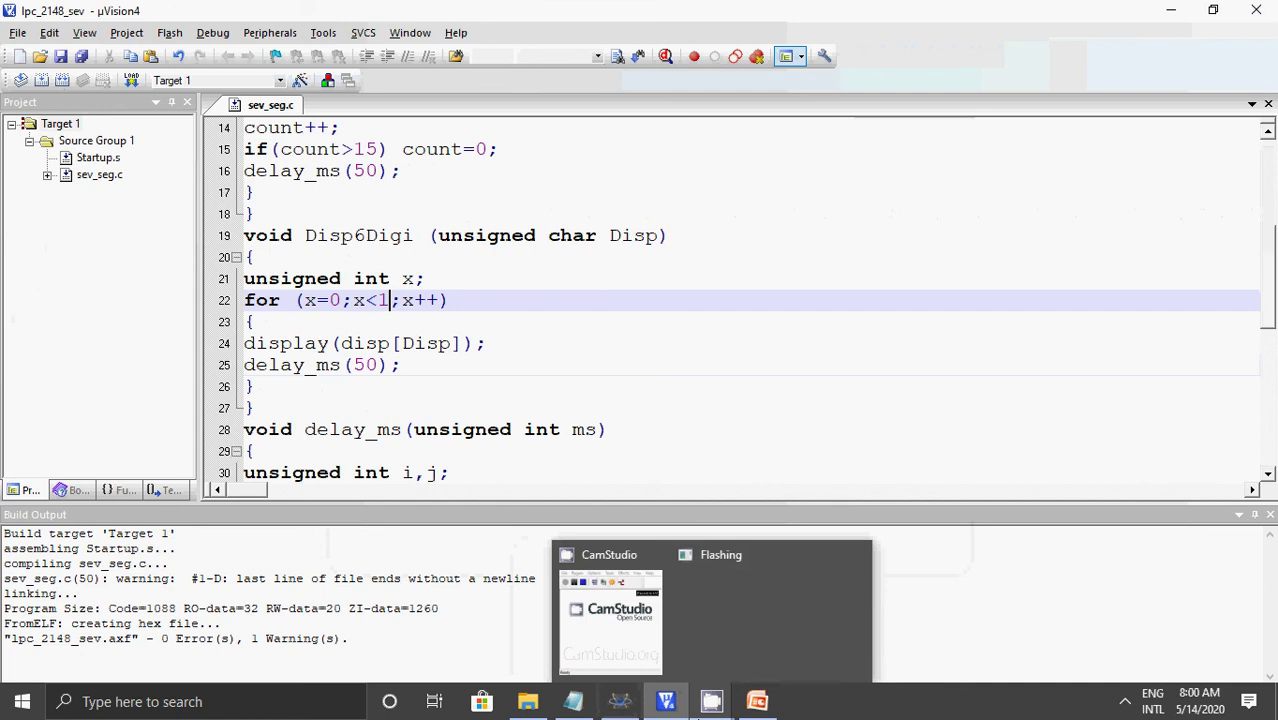
mouse_move(620, 701)
click(593, 576)
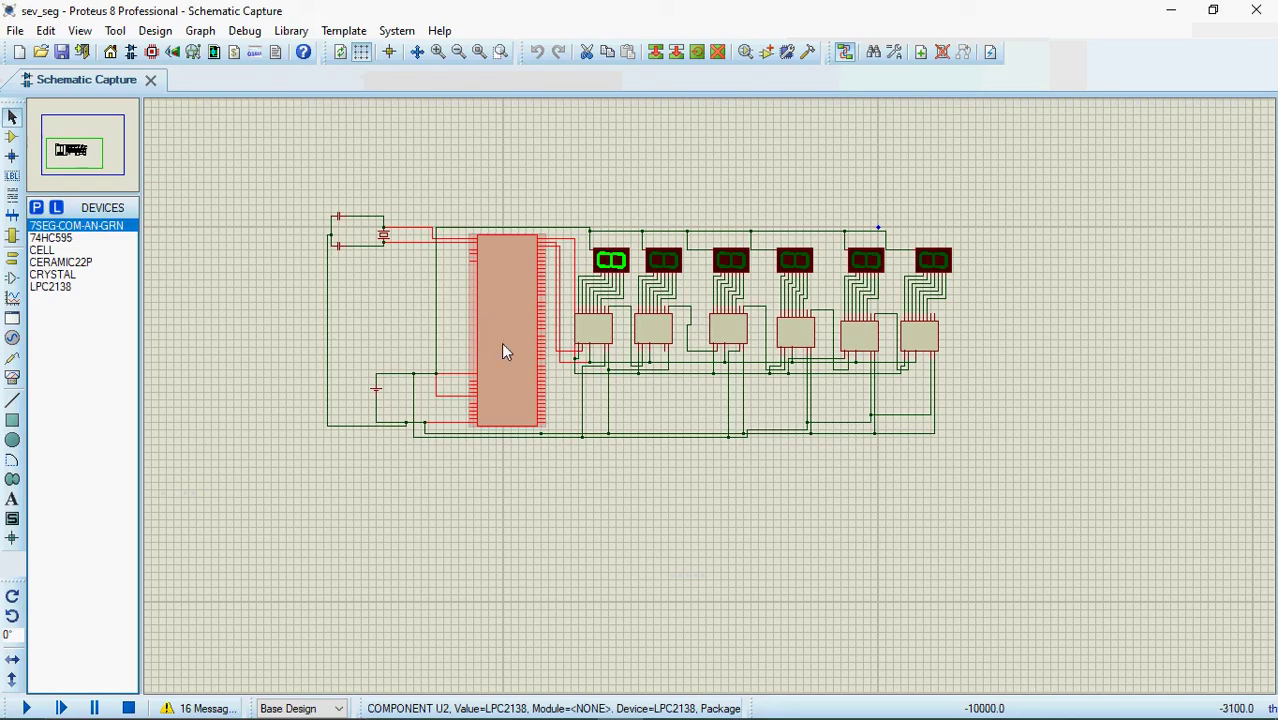
double_click(502, 344)
click(677, 312)
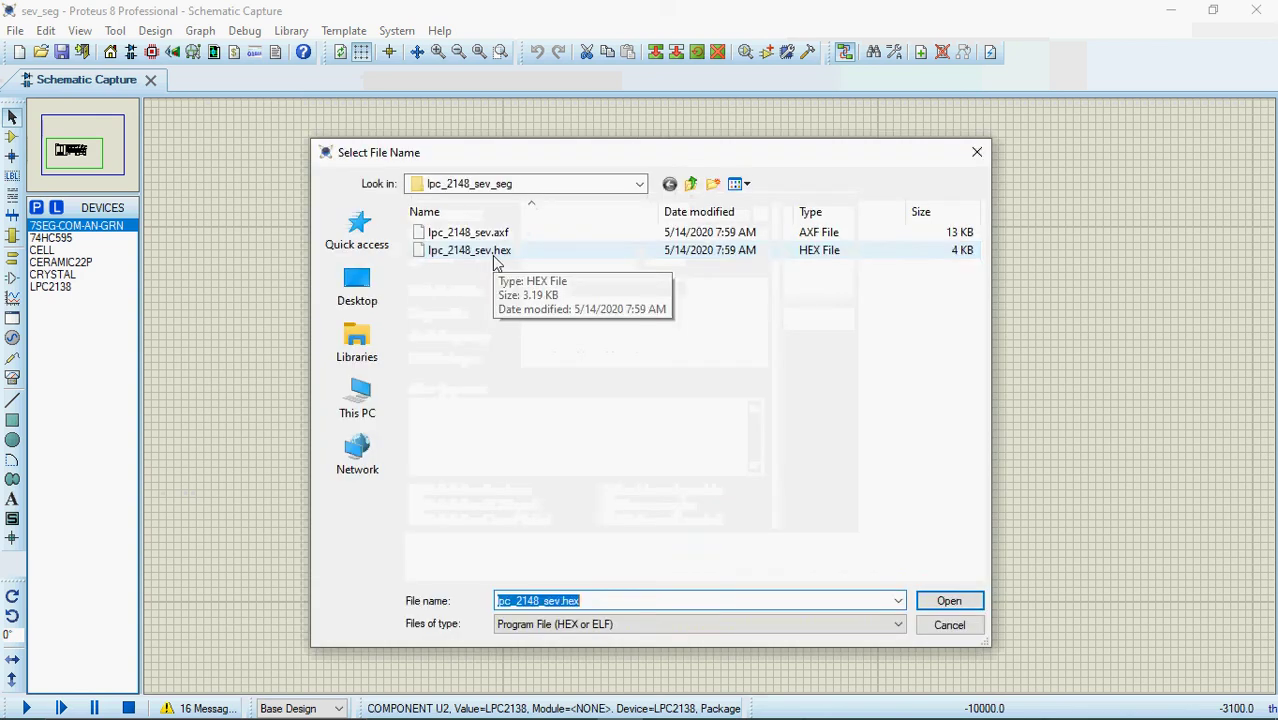
click(493, 256)
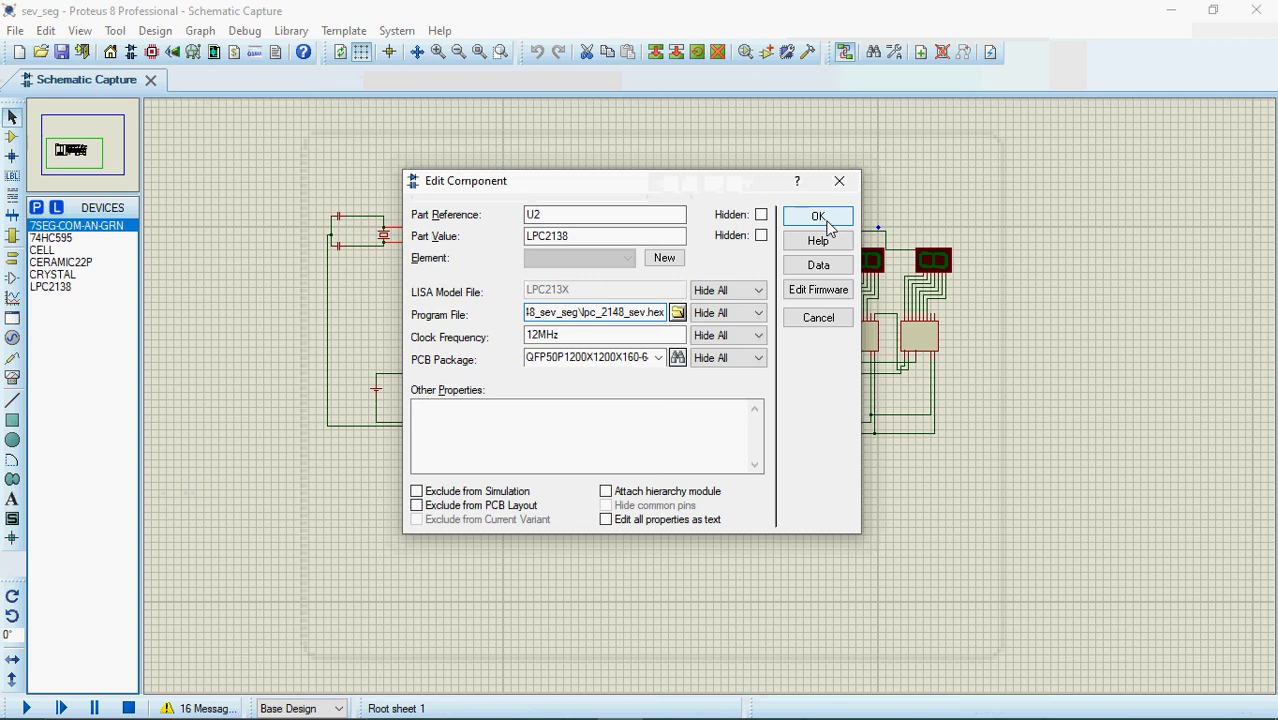
click(826, 220)
click(20, 708)
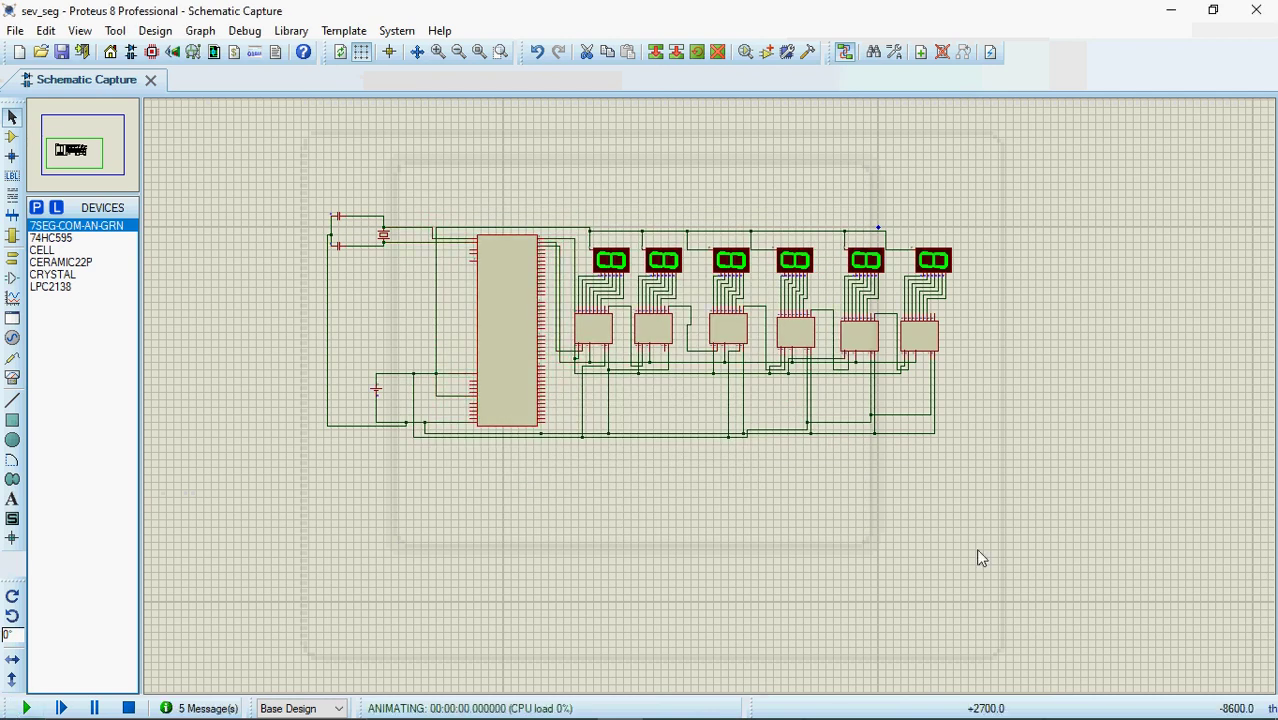